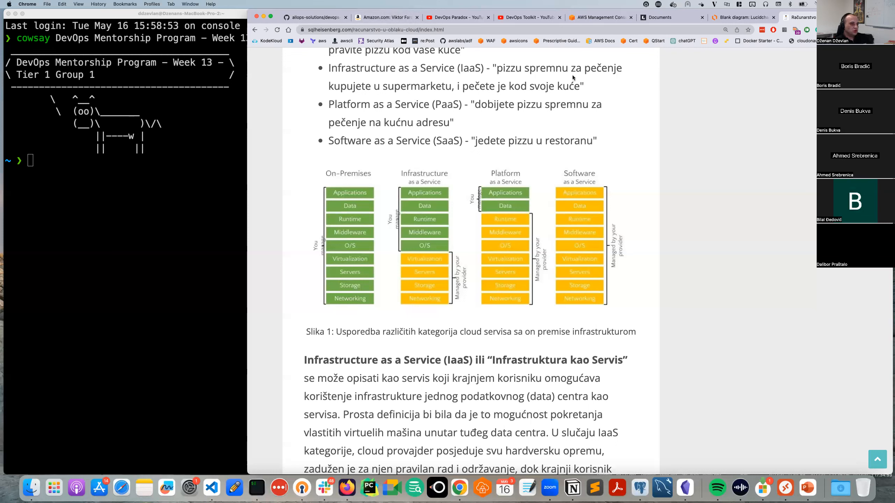
Switch from the cloud-computing article tab to the AWS Console Home tab.
click(594, 18)
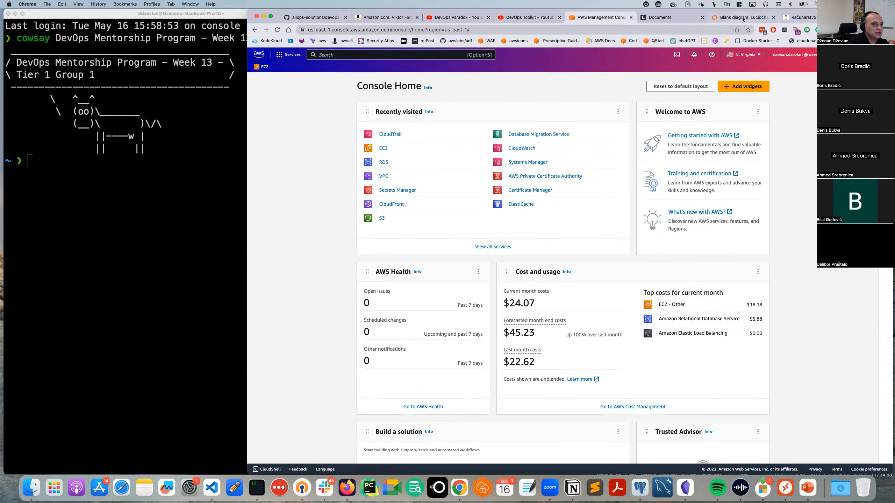
click(798, 17)
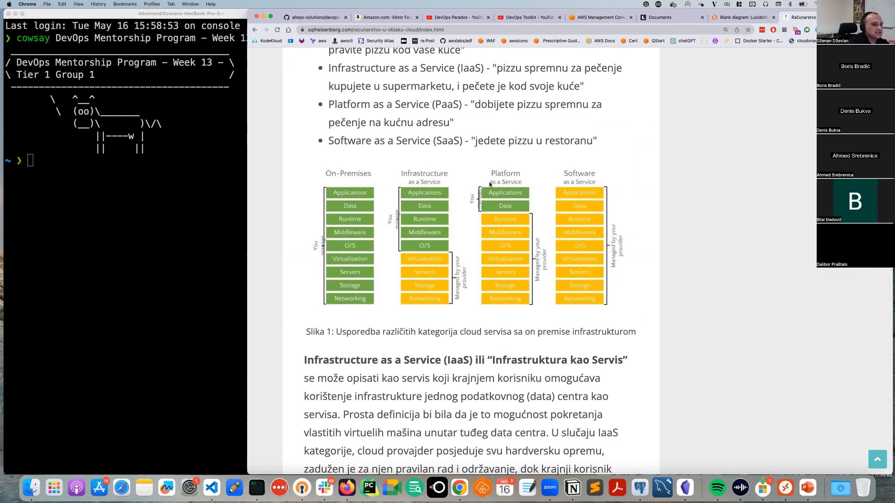
click(613, 17)
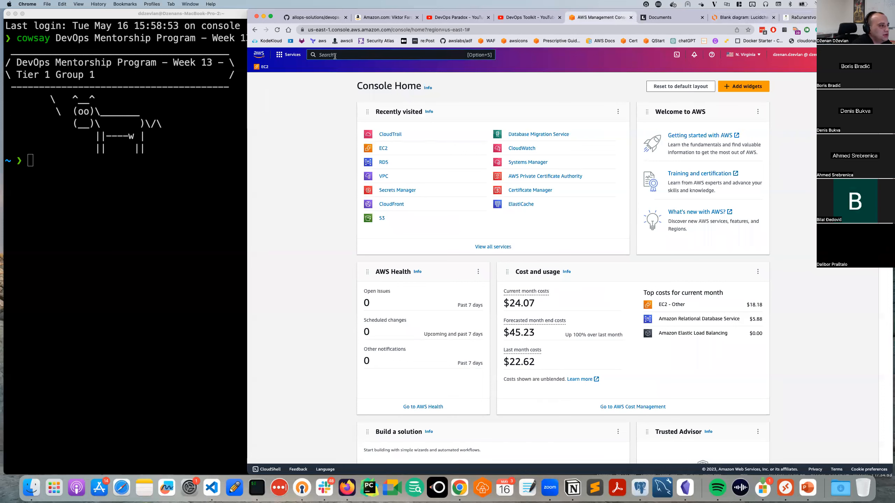
Search the console for 'aws beanstalk' and open the Elastic Beanstalk service.
click(334, 55)
text(aws )
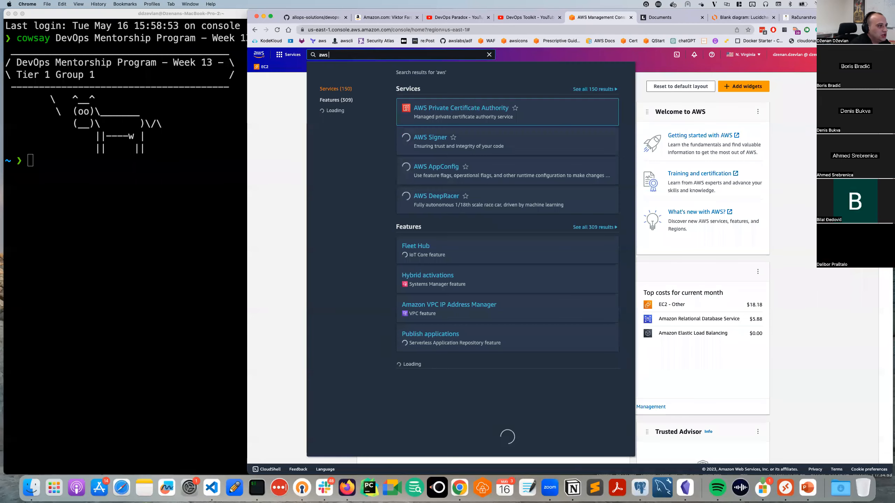
text(bean)
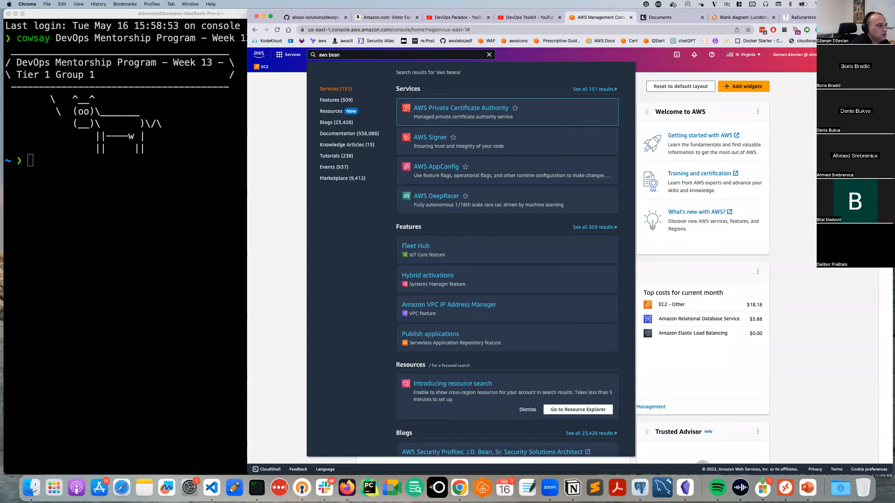
text(stalk)
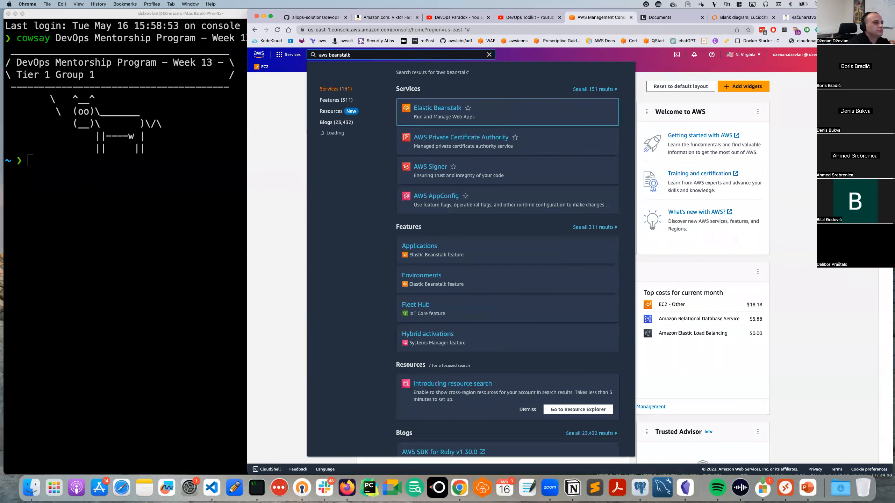
click(437, 108)
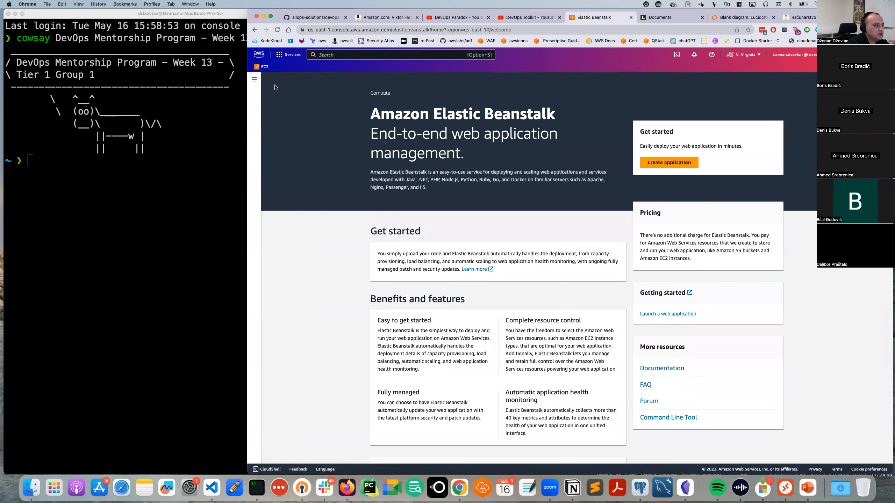
Confirm the Applications and Environments lists are empty, then start creating a new application.
click(254, 79)
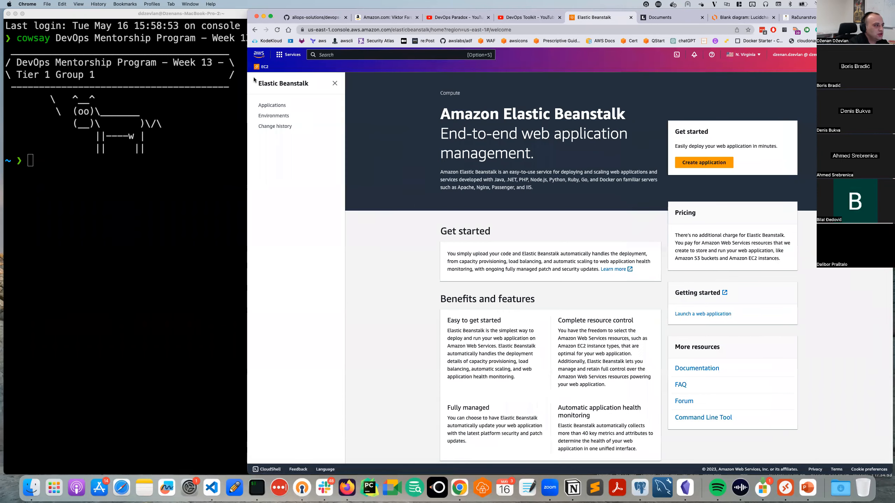
click(277, 105)
click(276, 116)
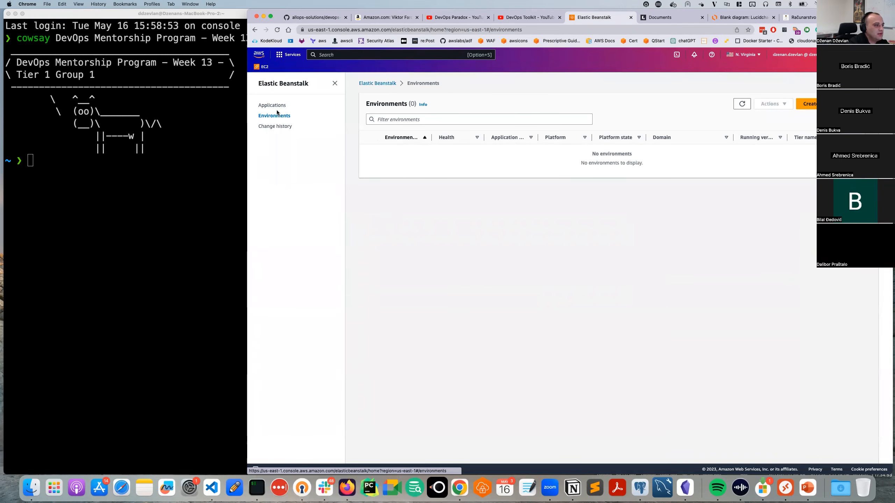
click(278, 108)
click(334, 83)
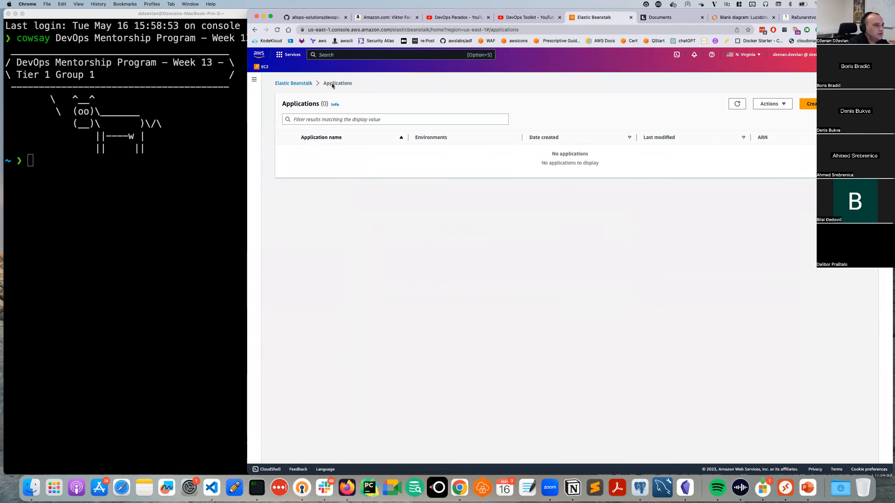
click(313, 83)
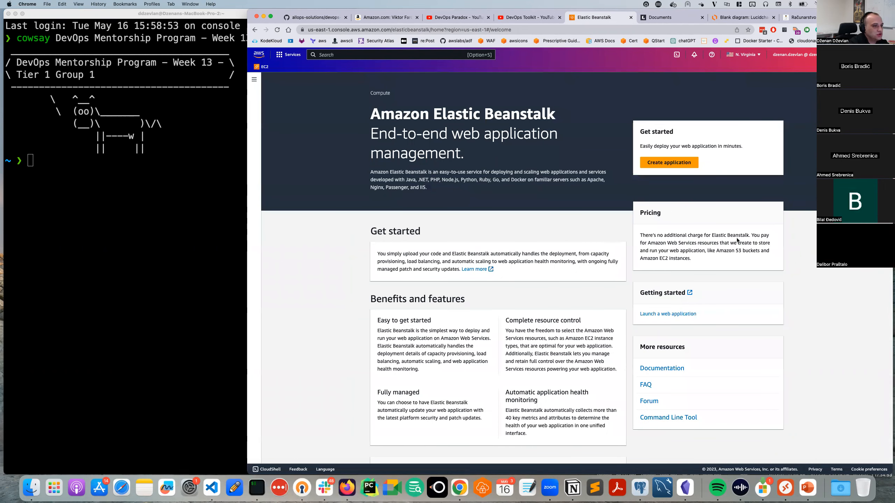
click(660, 166)
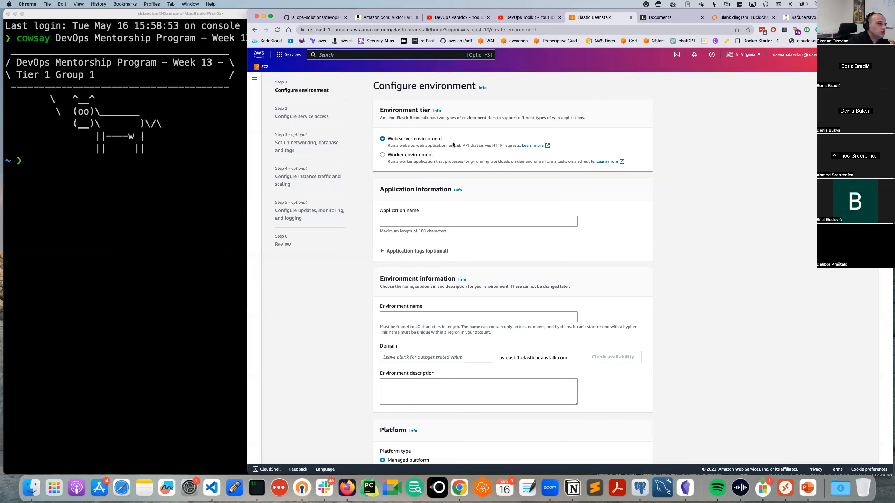
Enter application name week-13-web-app-eb and change the environment name to dev-web-app-eb-env.
click(425, 219)
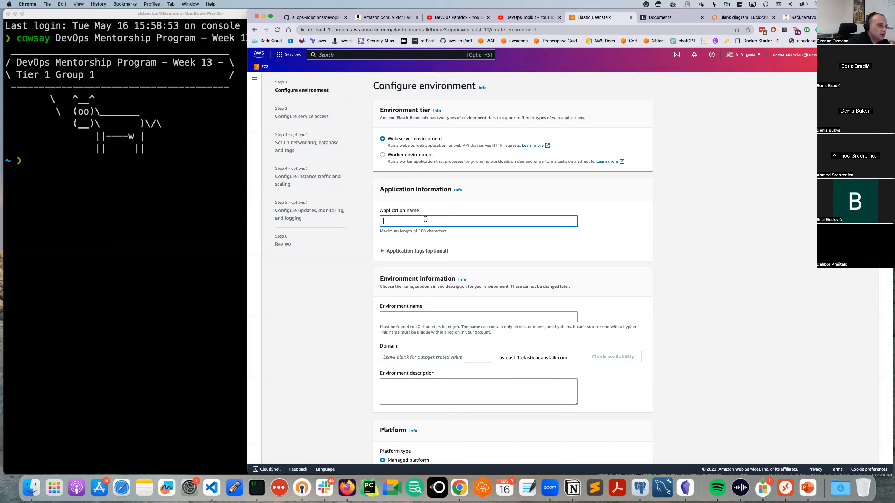
text(we)
text(eb)
text(-13-we)
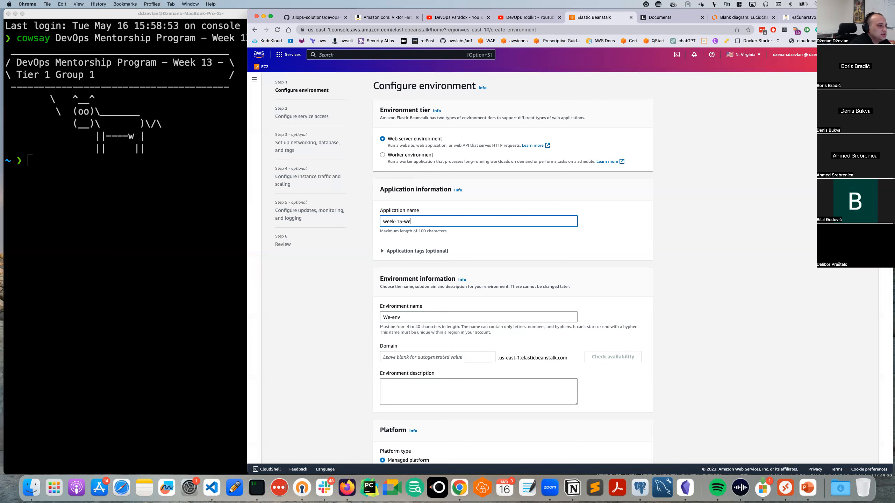
text(b-app-eb)
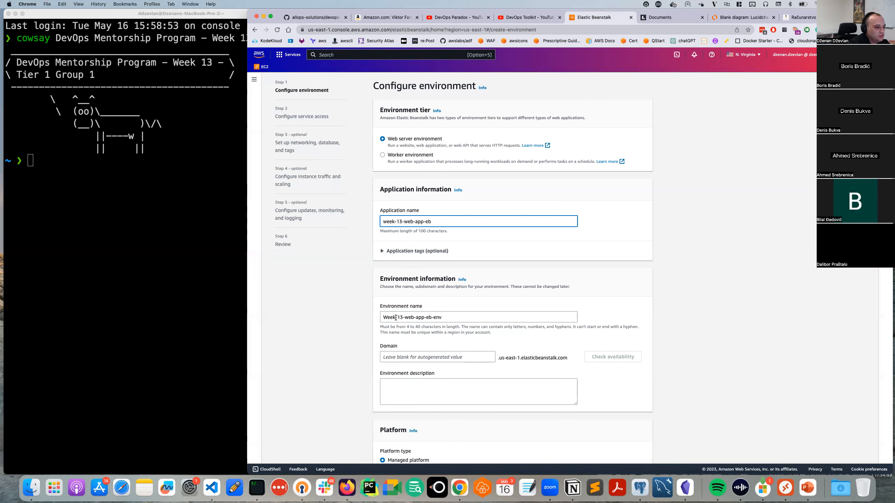
drag(418, 309, 387, 307)
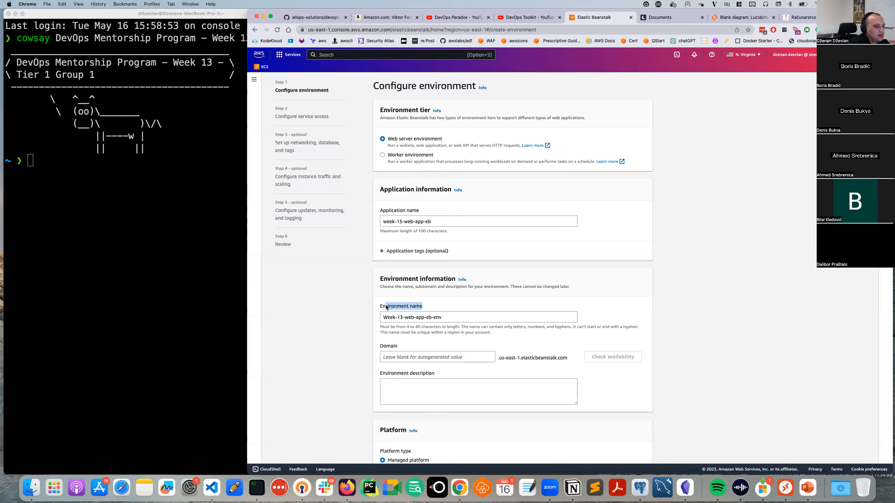
click(439, 318)
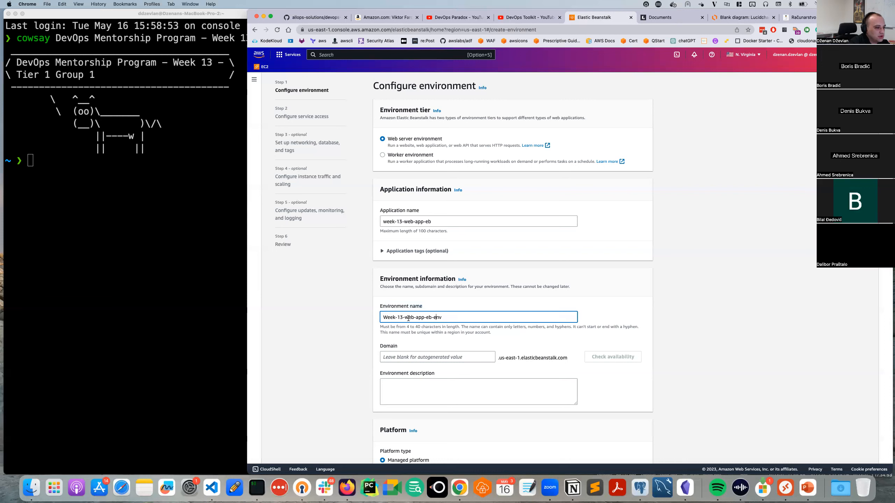
drag(401, 318, 376, 319)
text(dev)
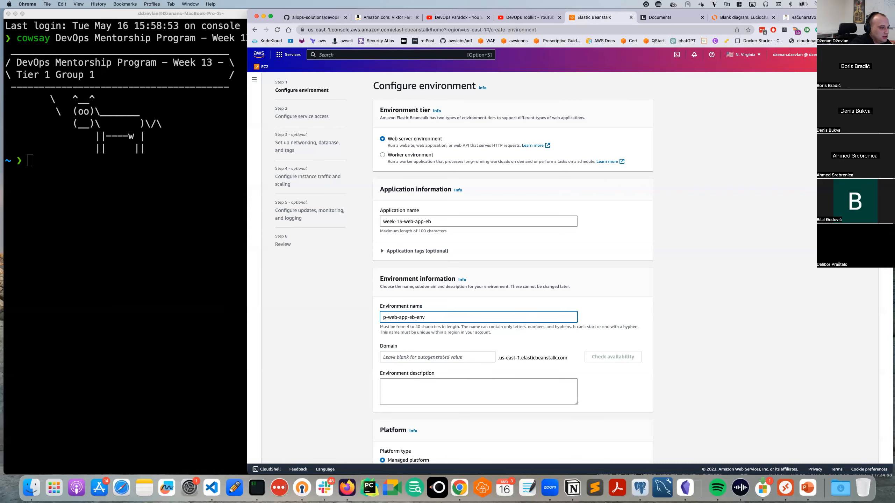
click(332, 341)
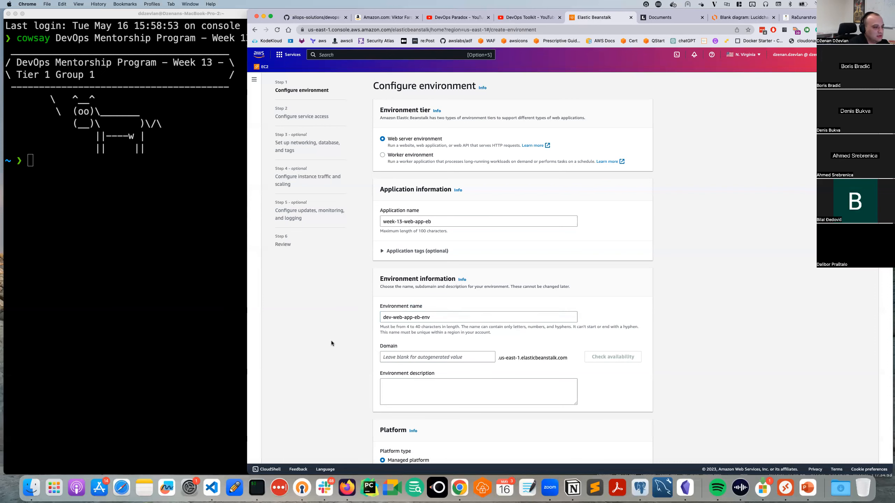
scroll(353, 332, down, 1)
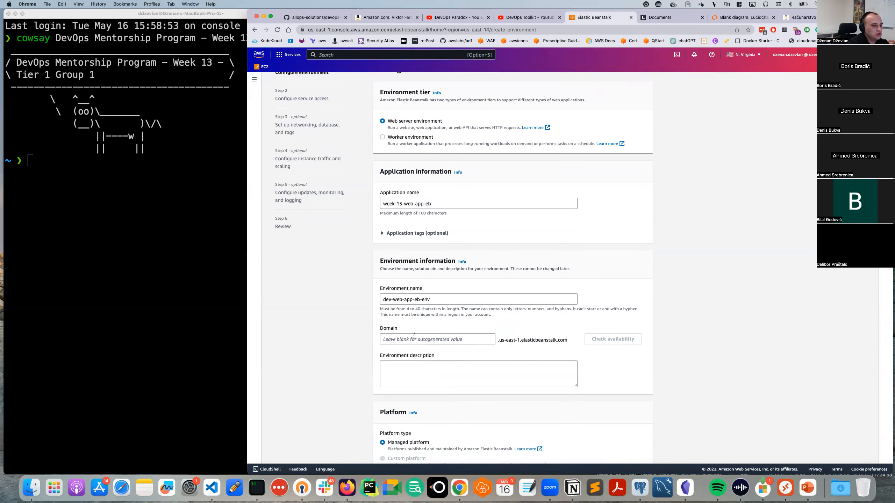
Paste week-13-web-app-eb into the Domain field and confirm the subdomain is available.
triple_click(437, 298)
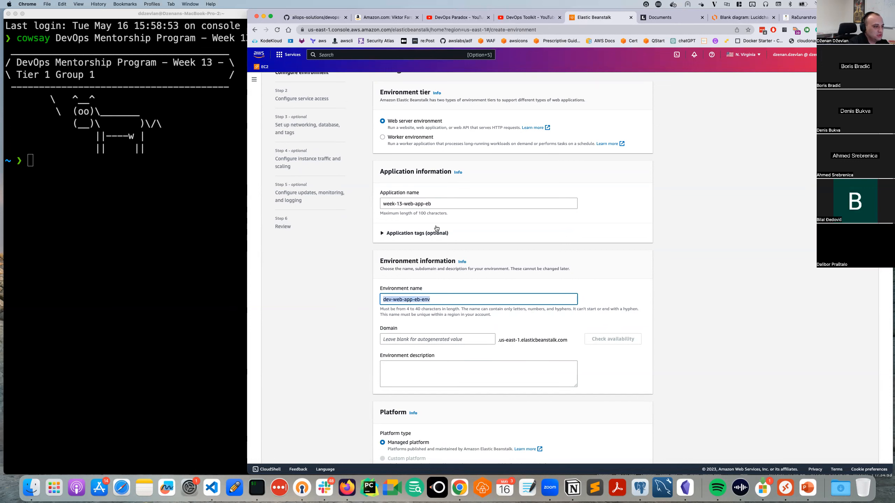
click(440, 205)
drag(448, 207, 351, 203)
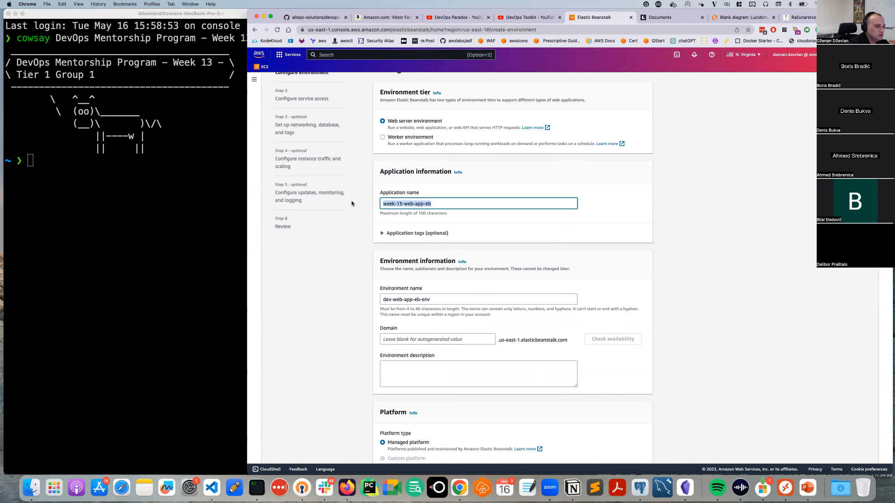
key(super+c)
click(401, 336)
key(super+v)
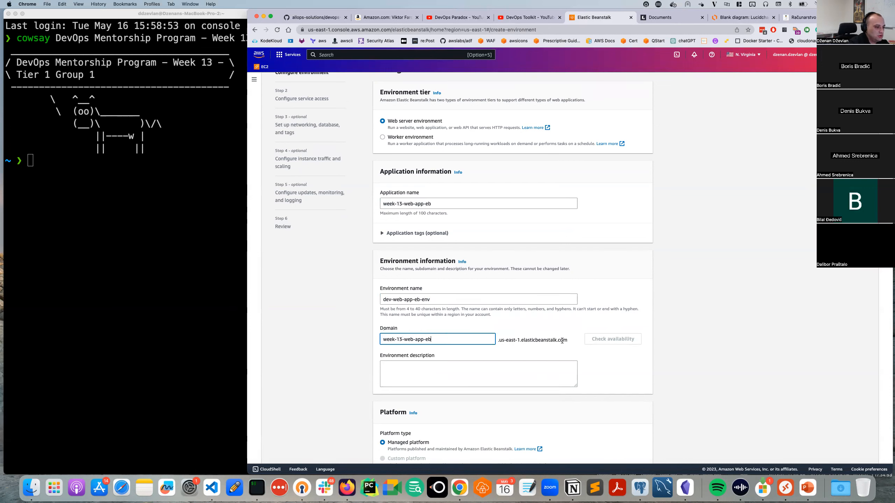
click(602, 339)
Scroll down to view the Platform choices, then switch to another tab to enter a new web address.
click(408, 384)
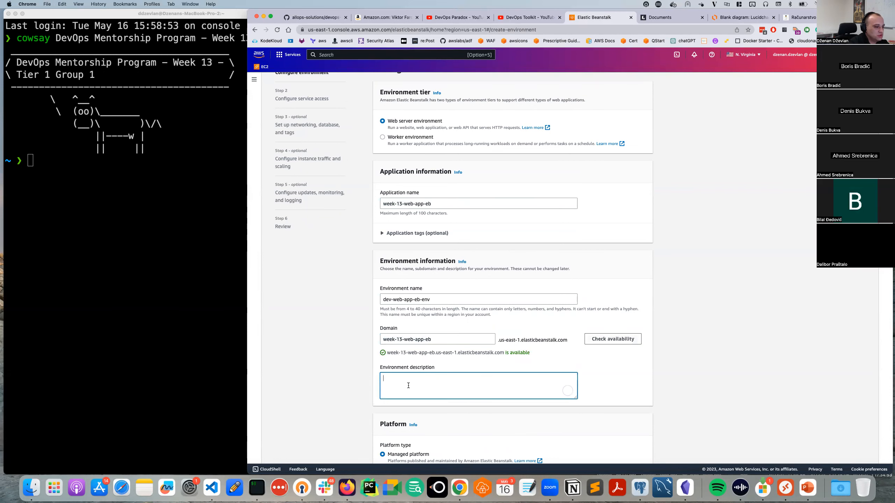
scroll(408, 384, down, 1)
scroll(409, 384, down, 3)
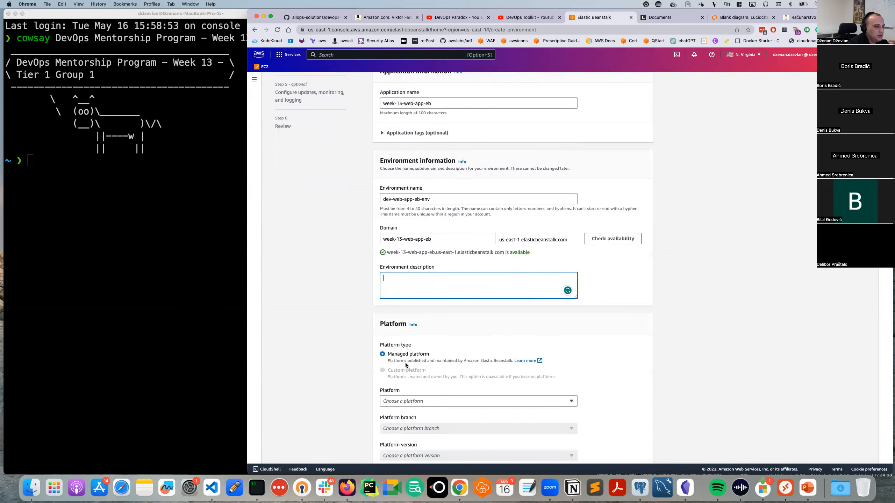
scroll(401, 356, down, 2)
scroll(402, 358, down, 2)
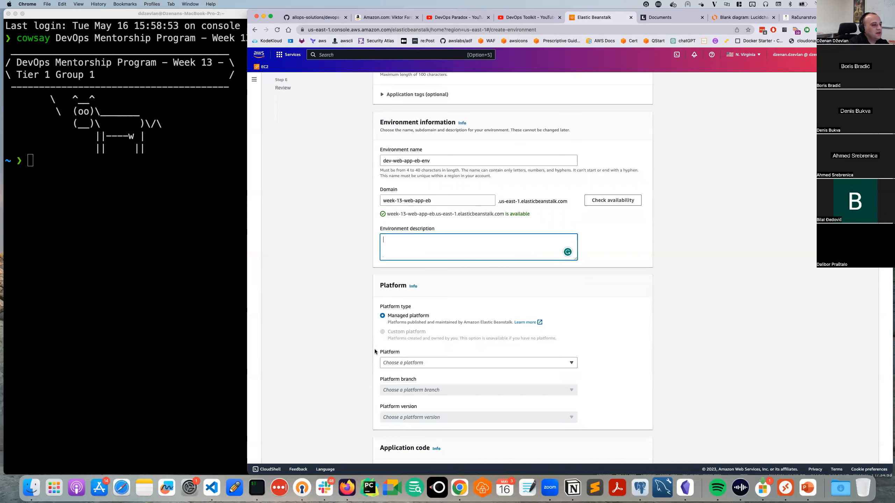
scroll(393, 348, down, 1)
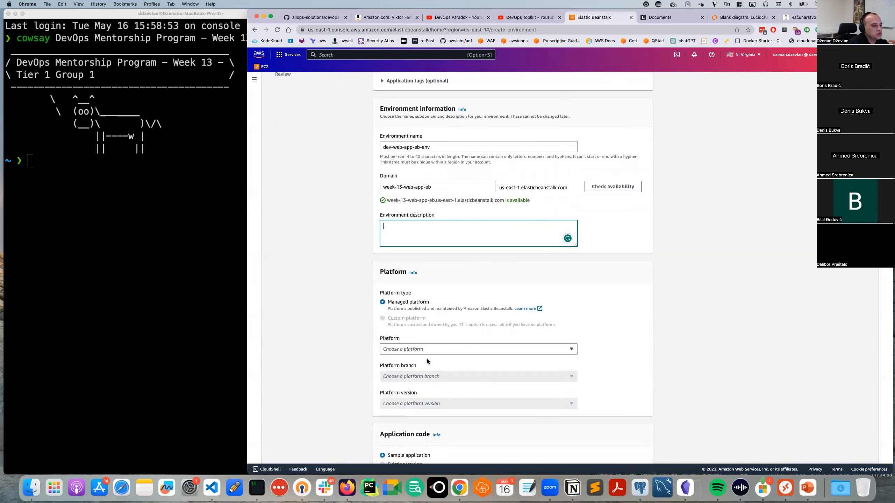
scroll(382, 351, down, 1)
click(402, 327)
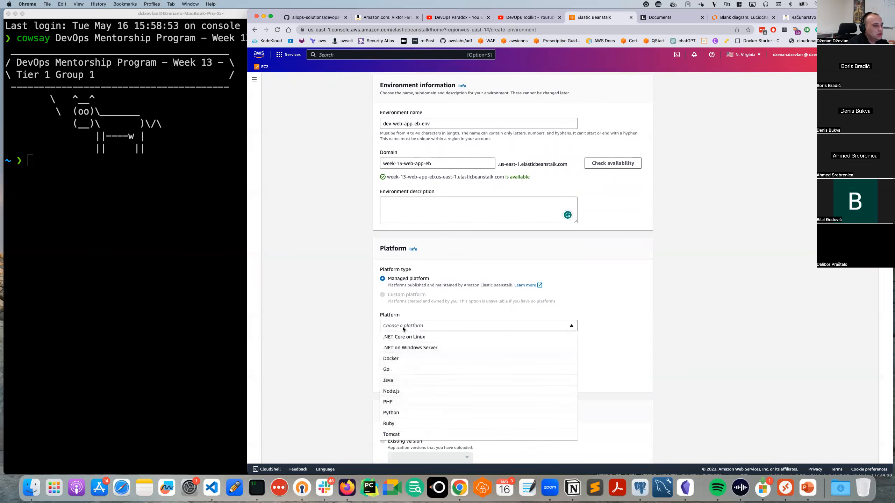
scroll(417, 378, down, 2)
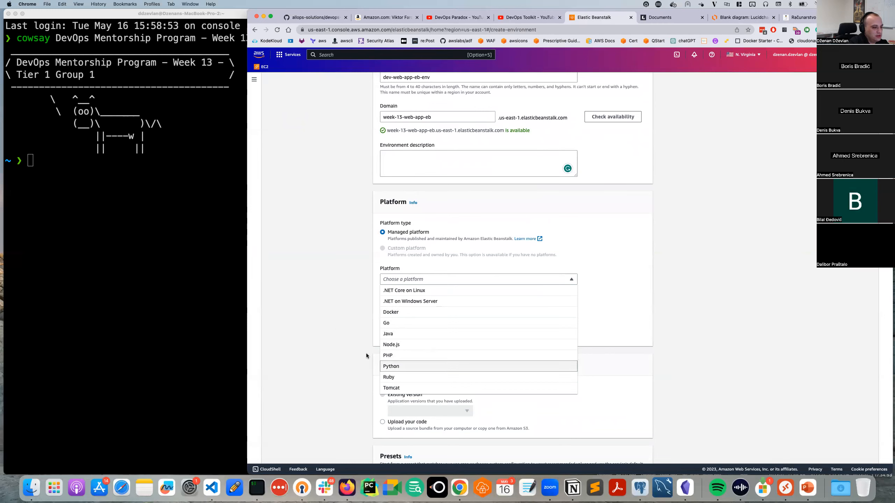
click(669, 17)
click(597, 33)
On GitHub, open the allops-solutions organization's nodejs-simple-app repository.
text(github)
key(Return)
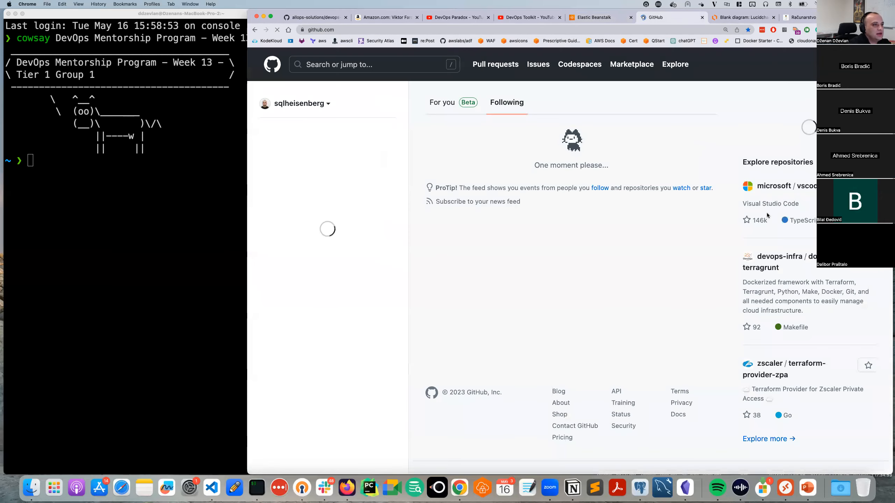
click(801, 64)
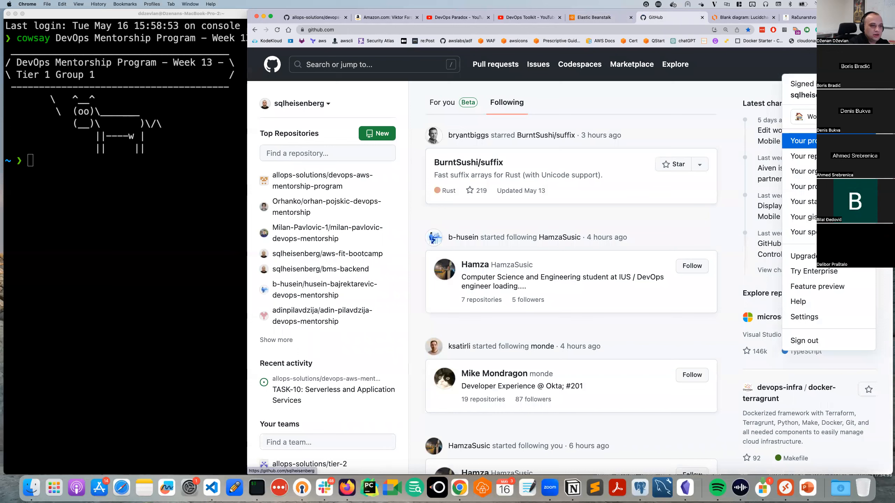
click(801, 171)
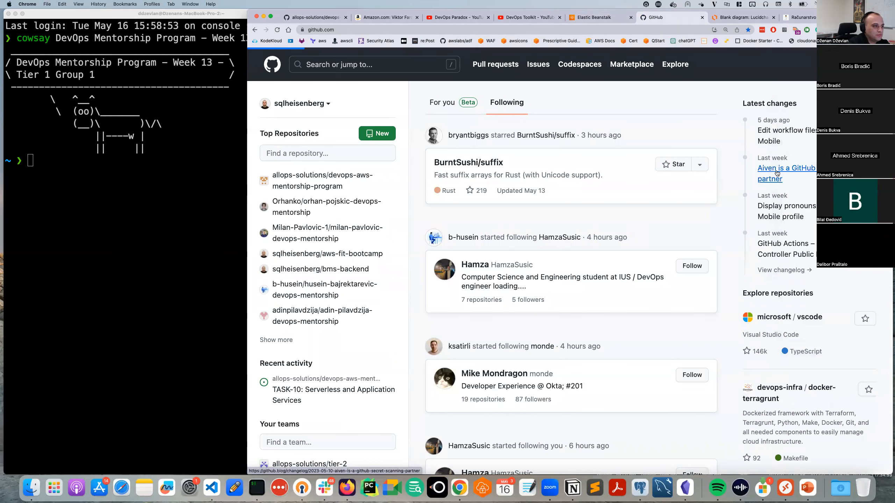
click(487, 169)
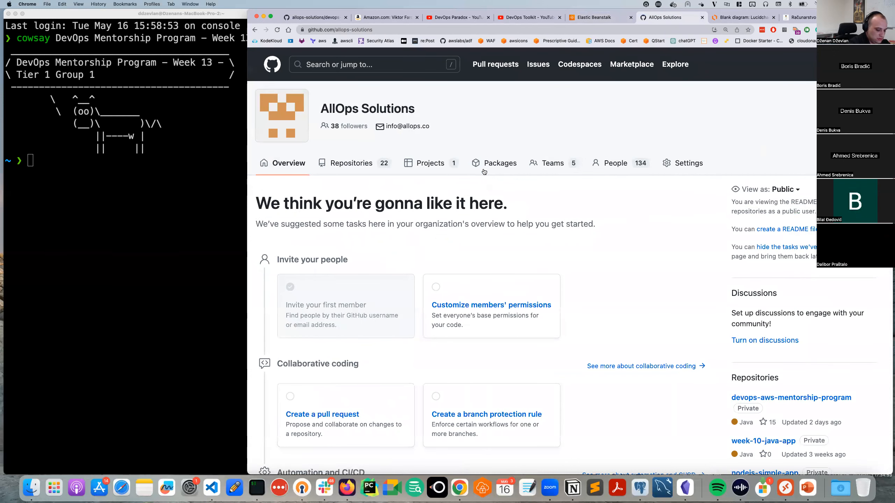
click(372, 167)
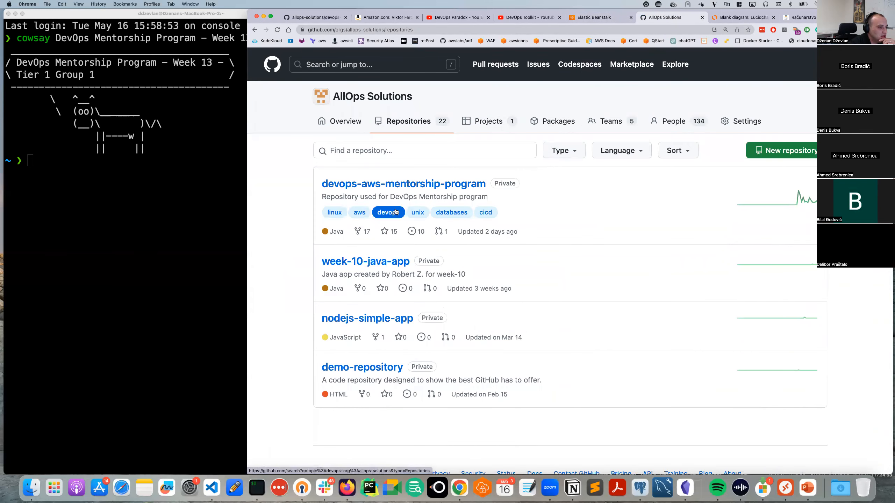
click(368, 319)
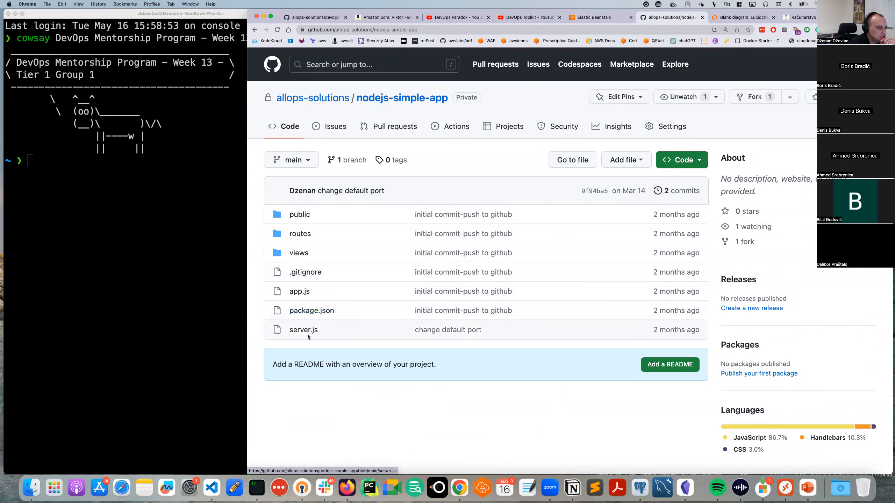
Read through the repository's package.json and server.js files.
click(311, 311)
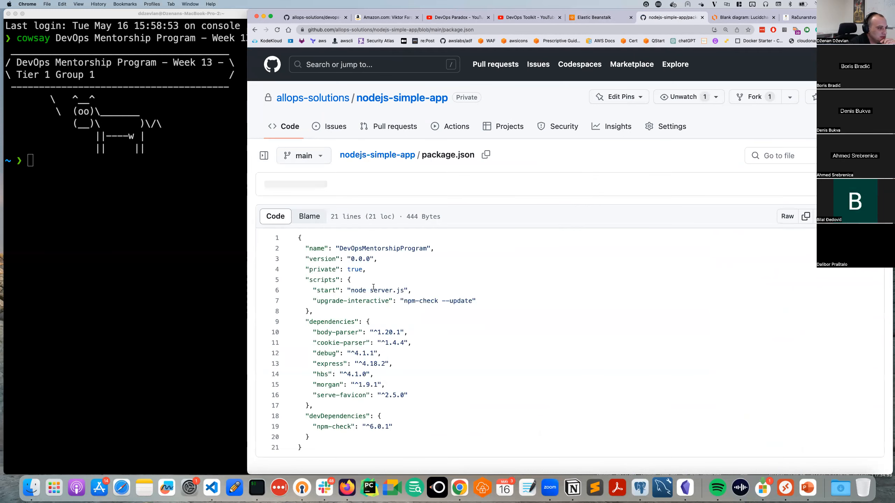
scroll(391, 300, down, 1)
scroll(392, 302, down, 2)
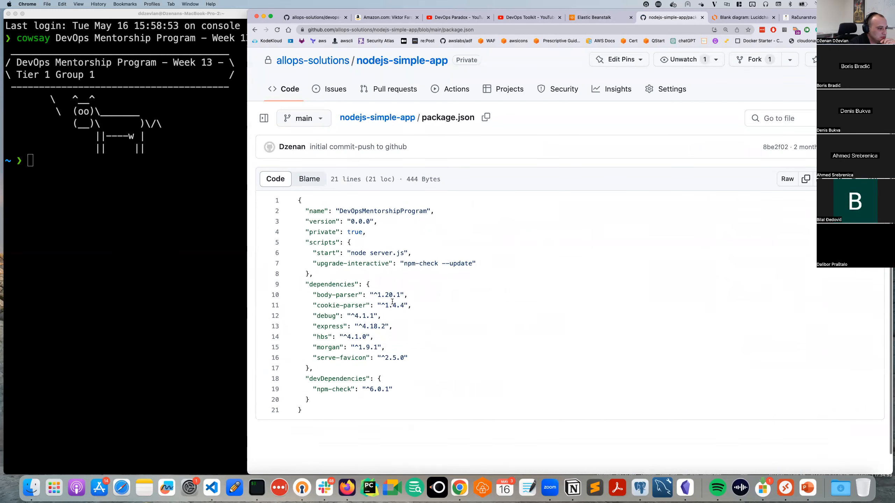
key(super+Left)
click(302, 333)
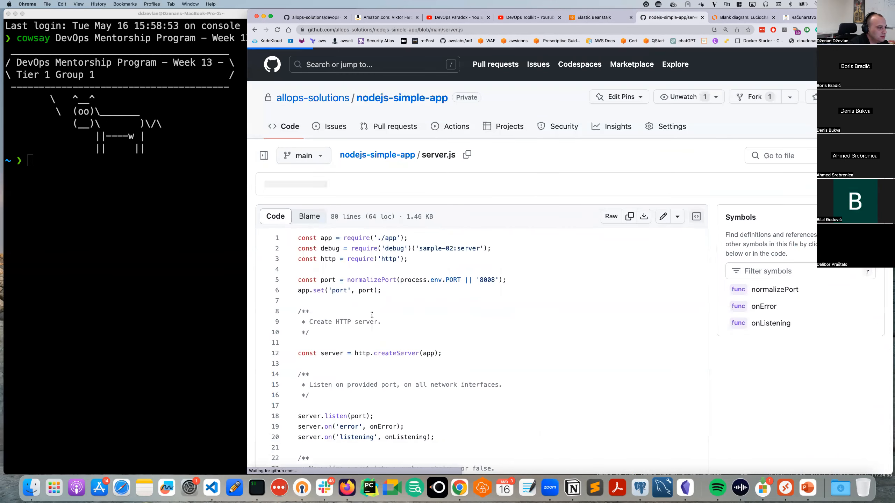
scroll(387, 312, down, 5)
scroll(387, 312, down, 3)
scroll(388, 312, down, 5)
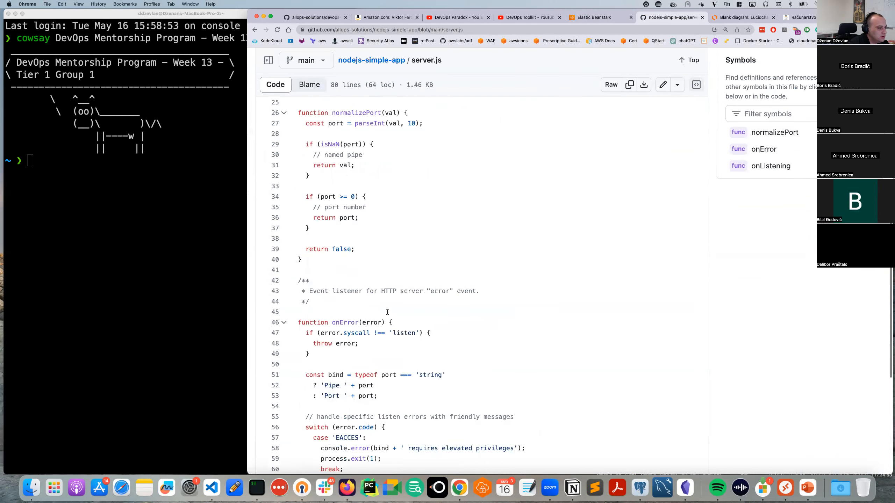
Review app.js and package.json again, then return to the Elastic Beanstalk Platform dropdown.
key(super+Left)
click(300, 292)
scroll(425, 320, down, 5)
scroll(426, 320, down, 3)
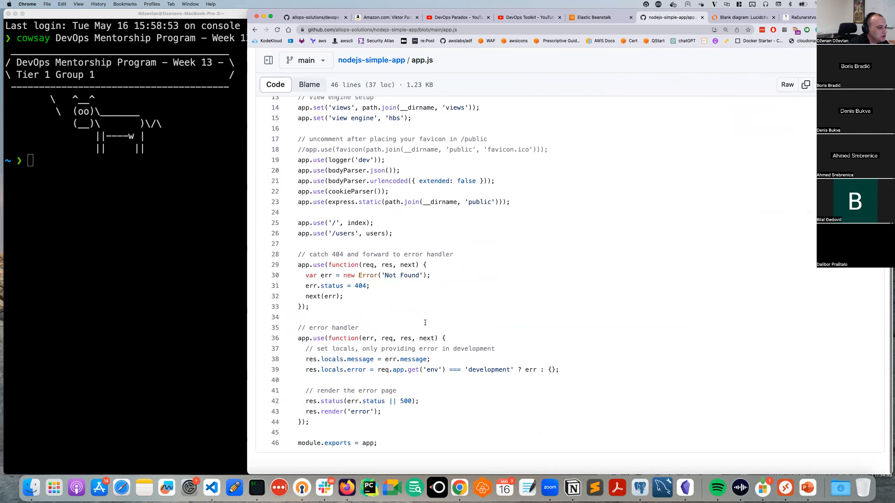
key(super+Left)
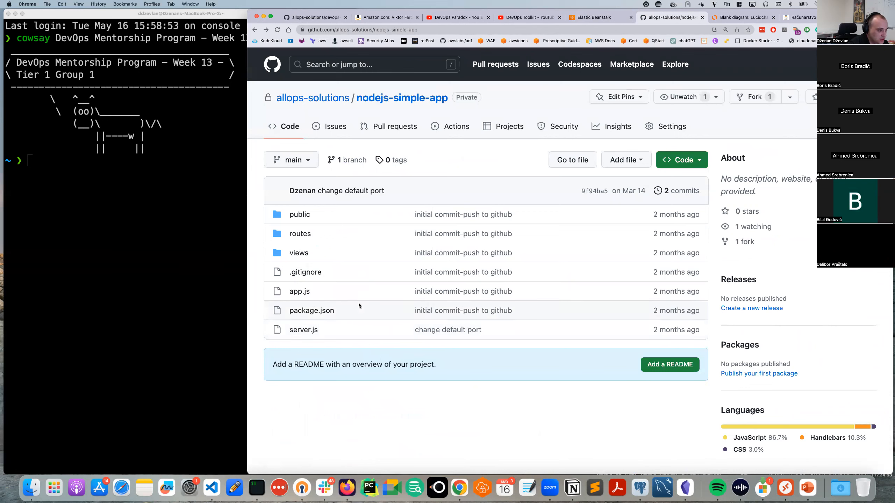
click(307, 311)
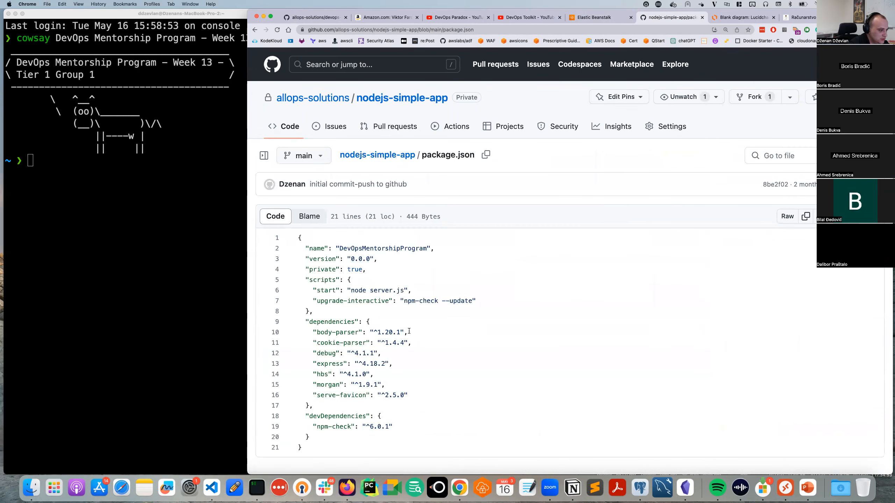
scroll(387, 318, down, 3)
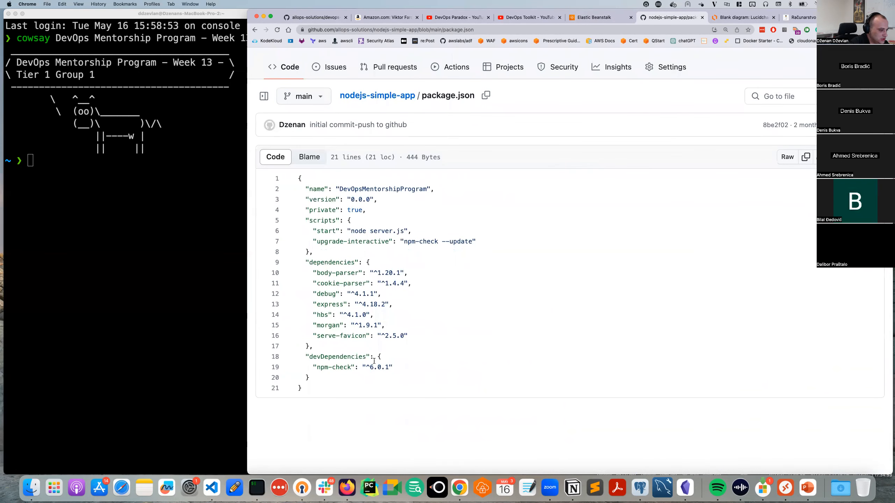
key(super+bracketleft)
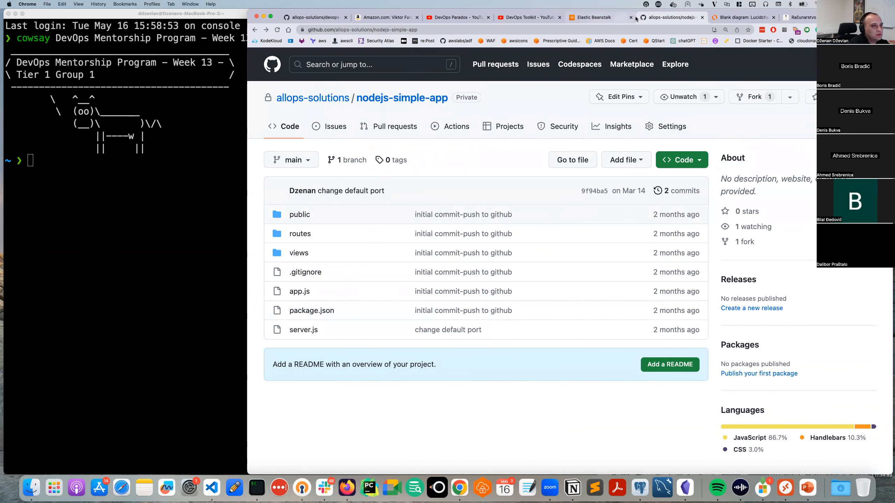
click(599, 17)
click(409, 282)
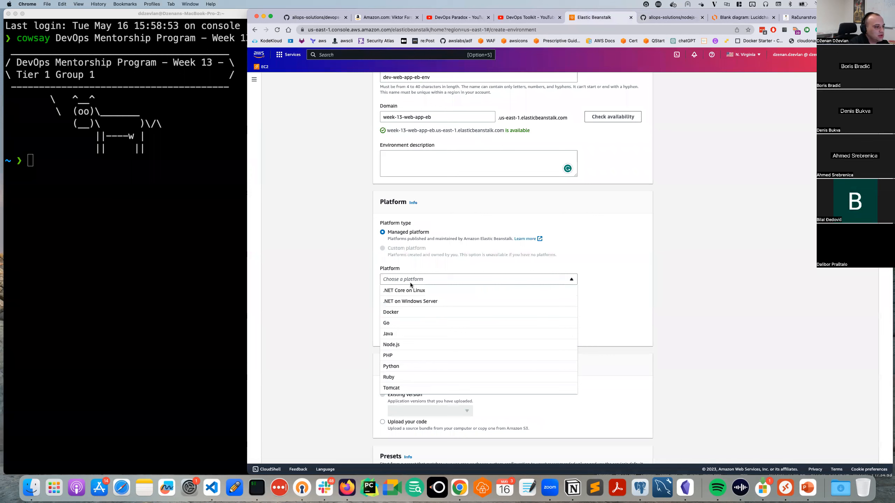
Choose platform Node.js with branch Node.js 16 on 64bit Amazon Linux 2, version 5.8.1.
click(420, 344)
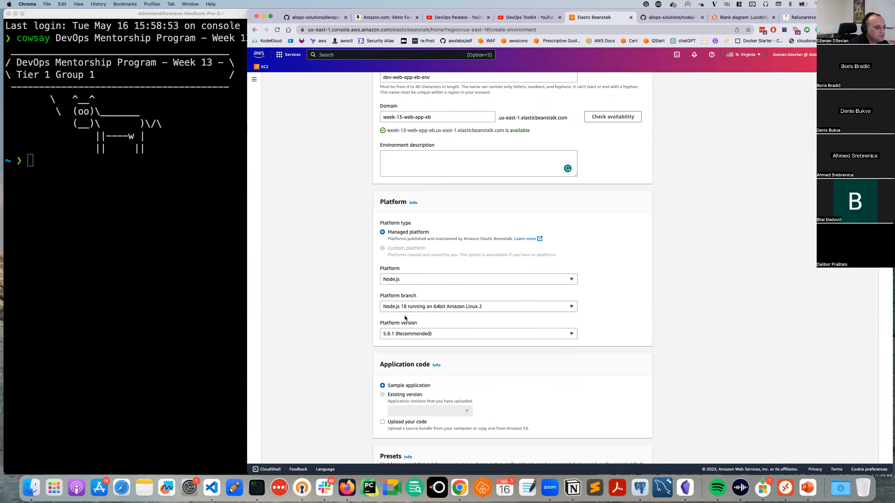
click(416, 309)
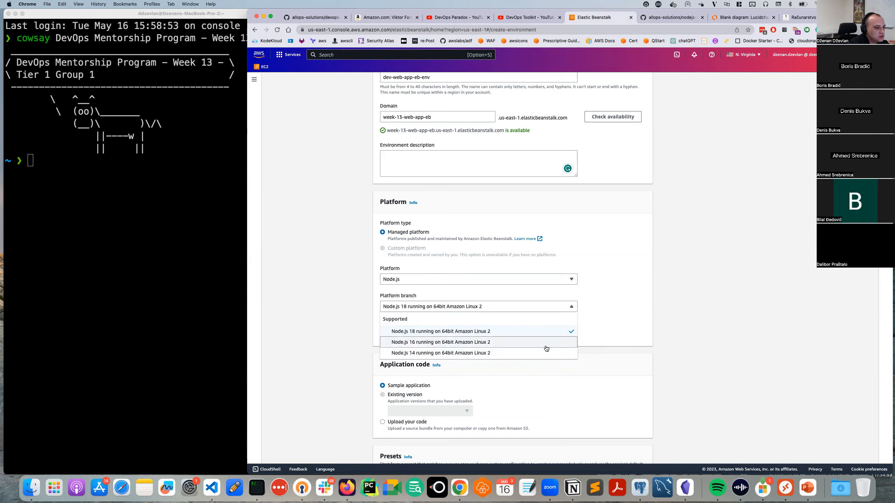
click(416, 343)
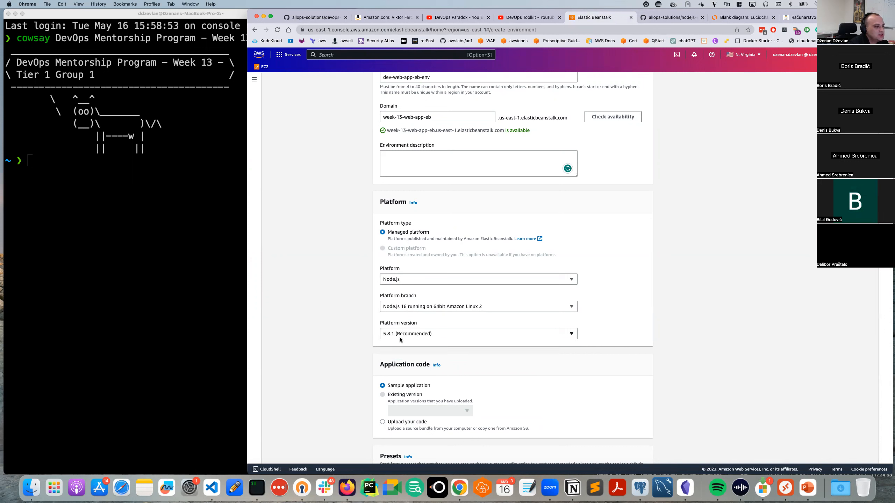
scroll(400, 337, down, 2)
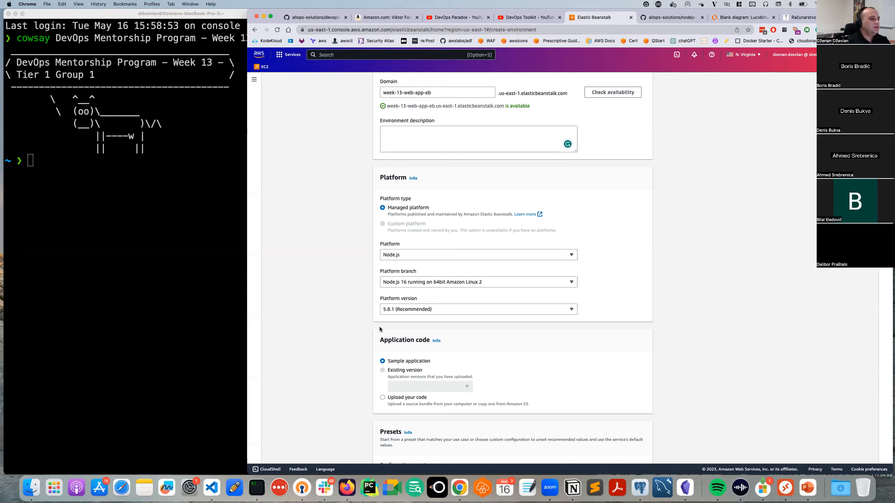
scroll(384, 339, down, 1)
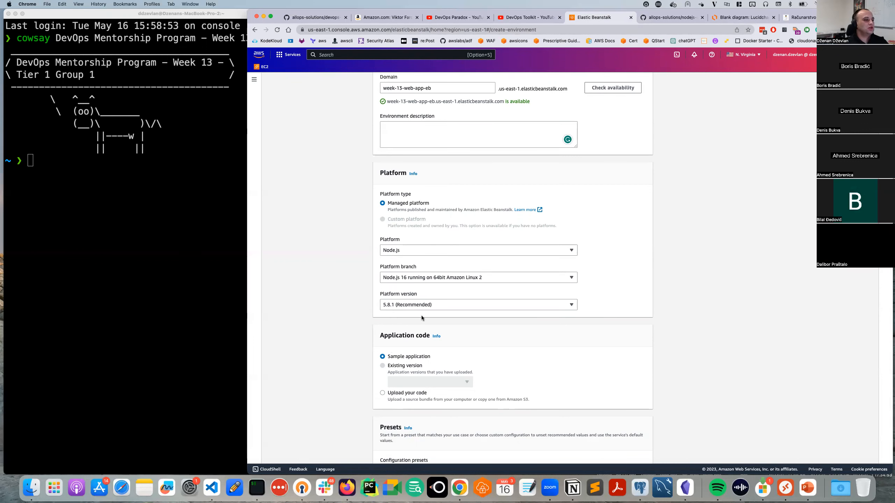
scroll(402, 316, down, 5)
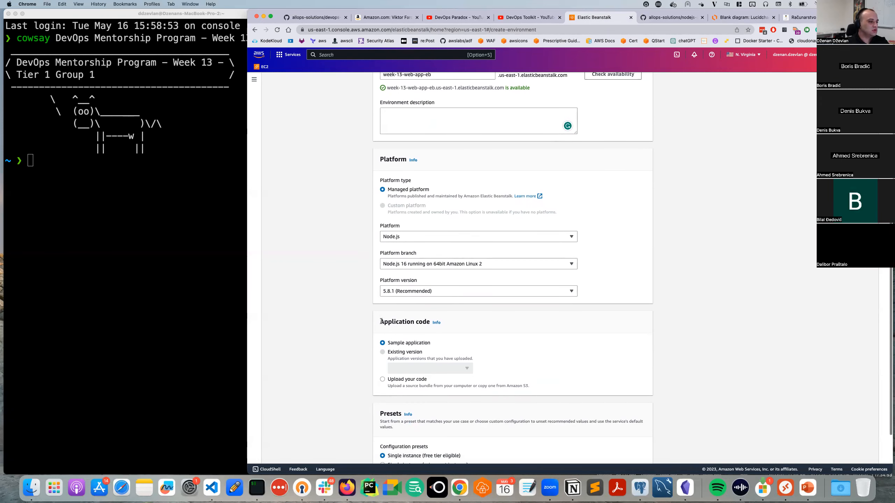
scroll(374, 322, down, 3)
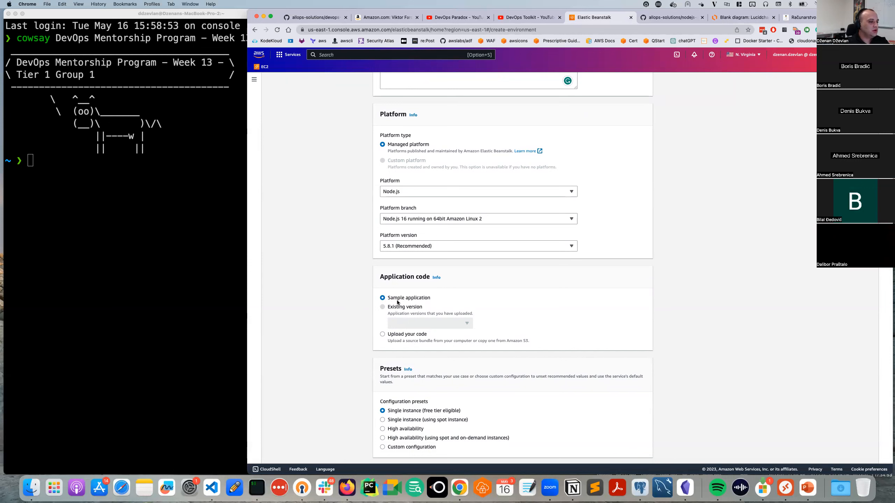
Keep Sample application code, select the Custom configuration preset, and continue to service access.
click(407, 337)
scroll(408, 352, down, 1)
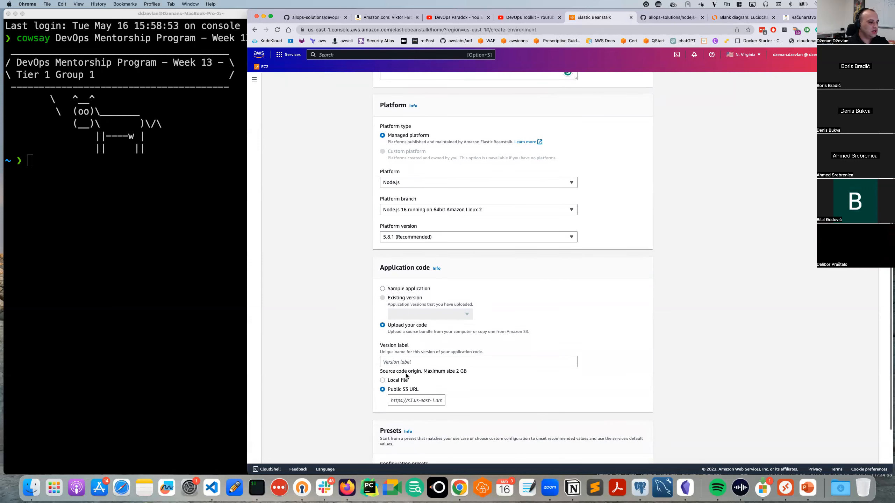
click(403, 288)
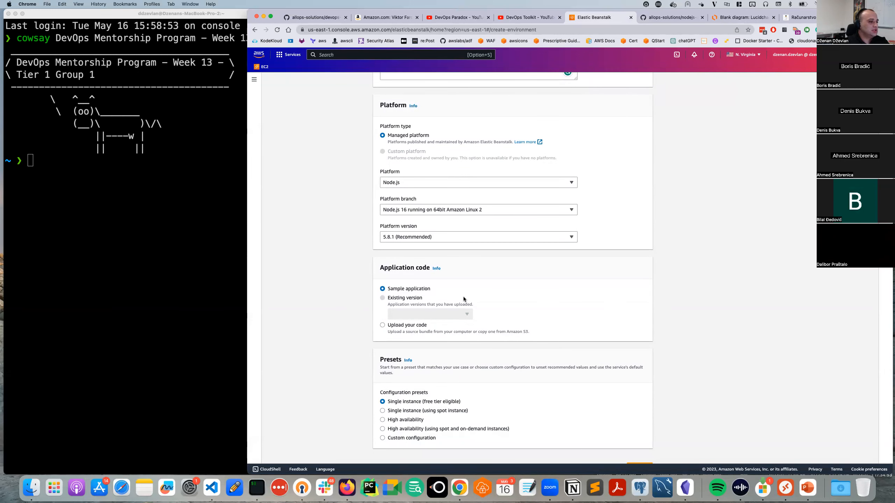
scroll(429, 303, down, 1)
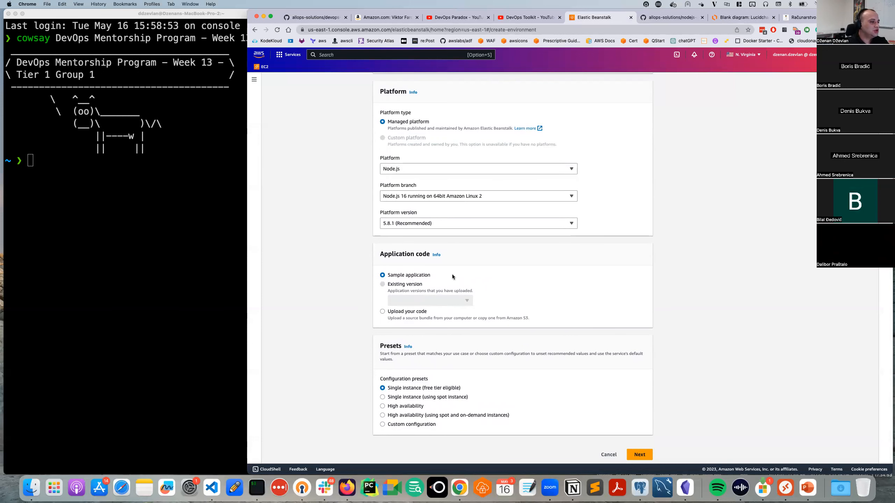
scroll(445, 278, down, 1)
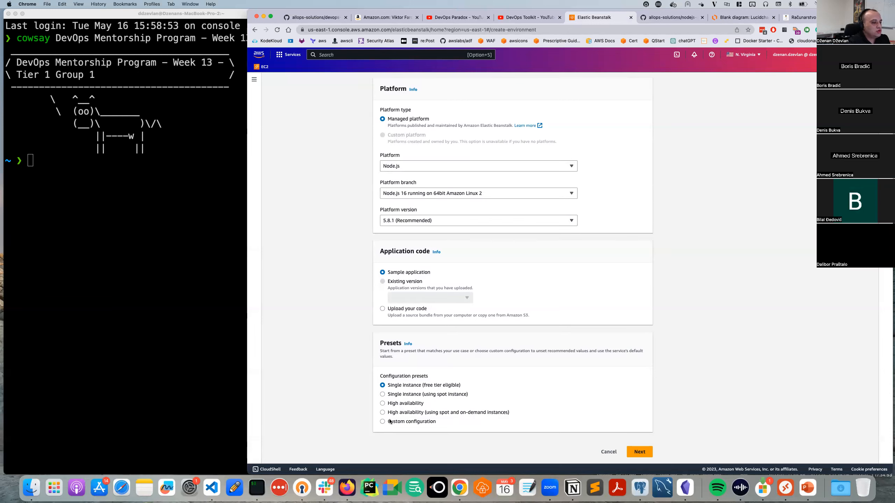
click(400, 423)
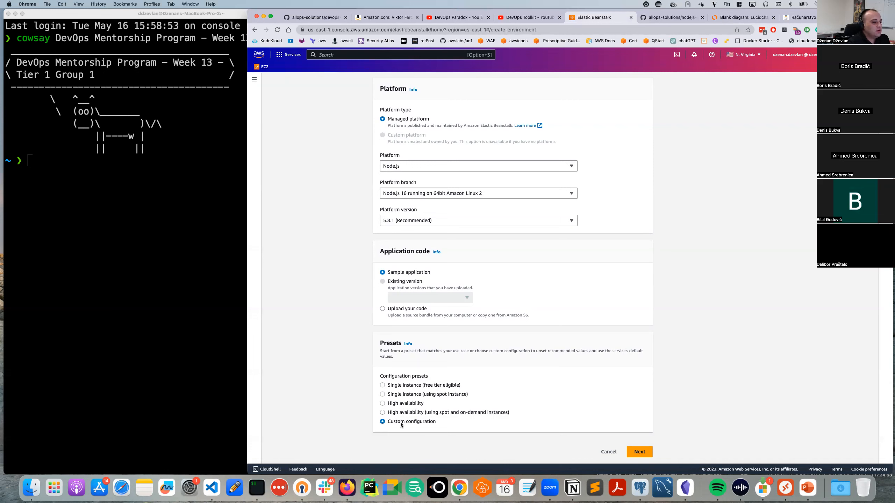
click(399, 386)
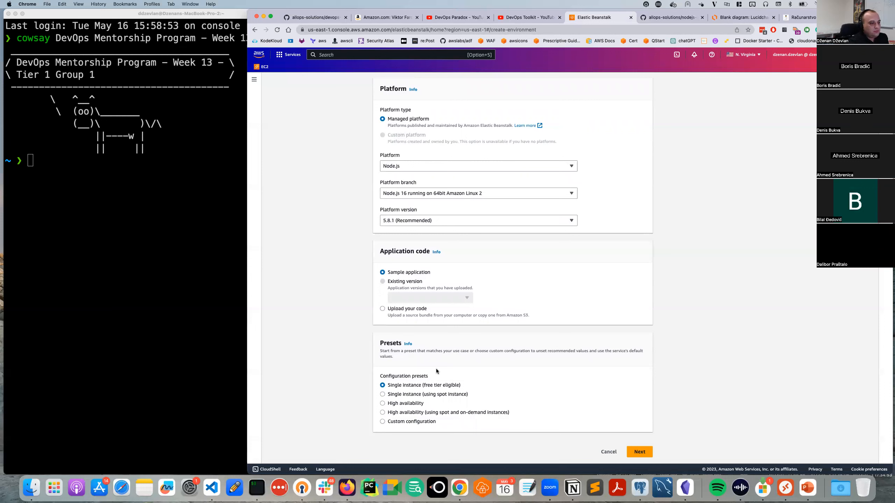
click(399, 422)
scroll(410, 283, up, 6)
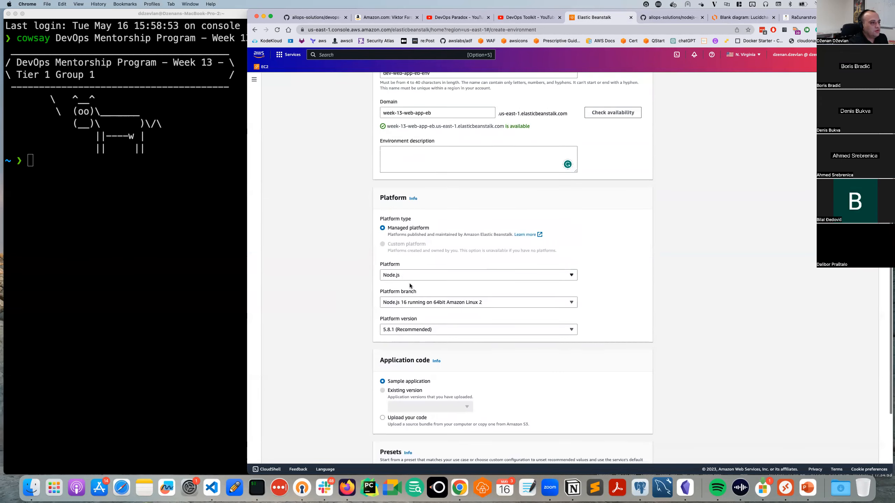
scroll(426, 307, down, 6)
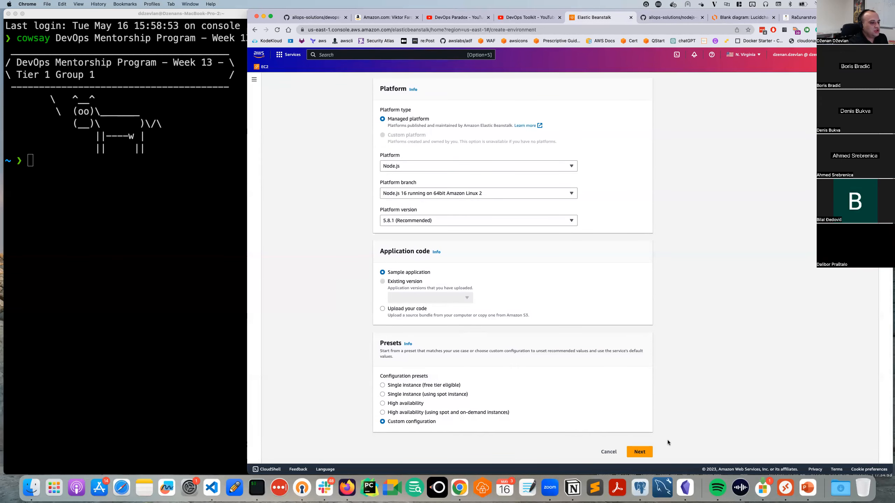
click(640, 456)
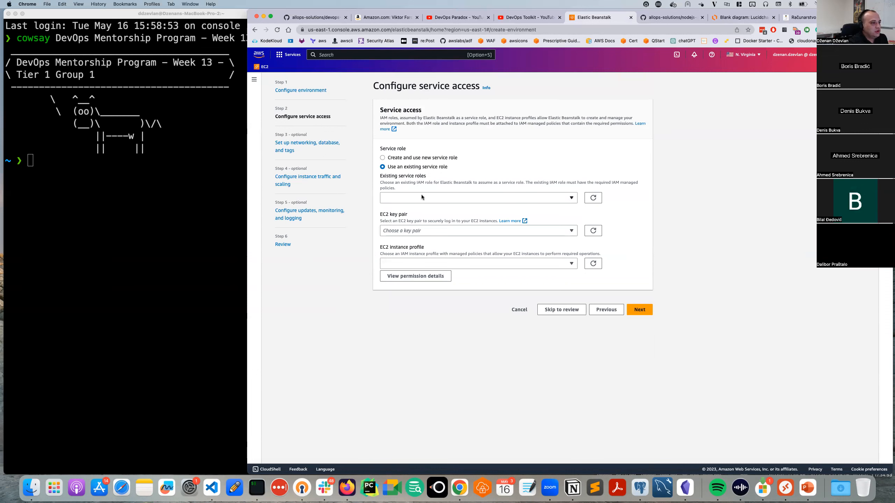
Use a new service role aws-elasticbeanstalk-service-role and EC2 key pair week-8.
click(404, 161)
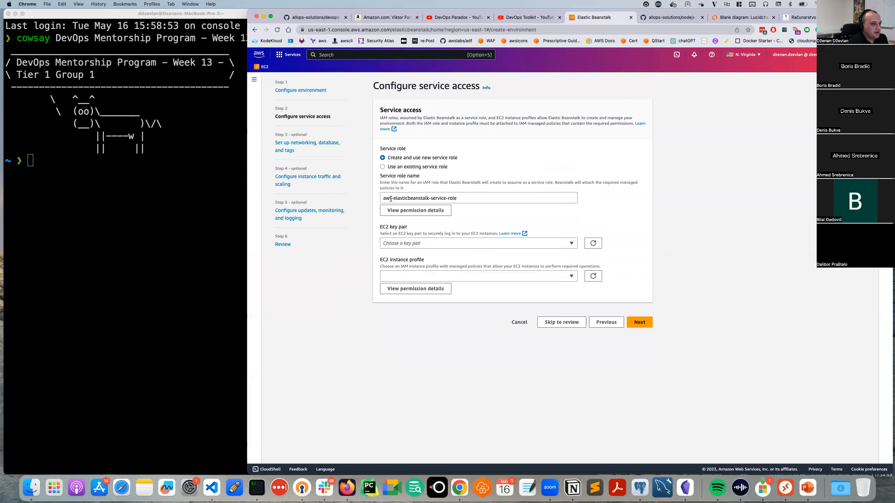
drag(391, 198, 420, 202)
click(463, 200)
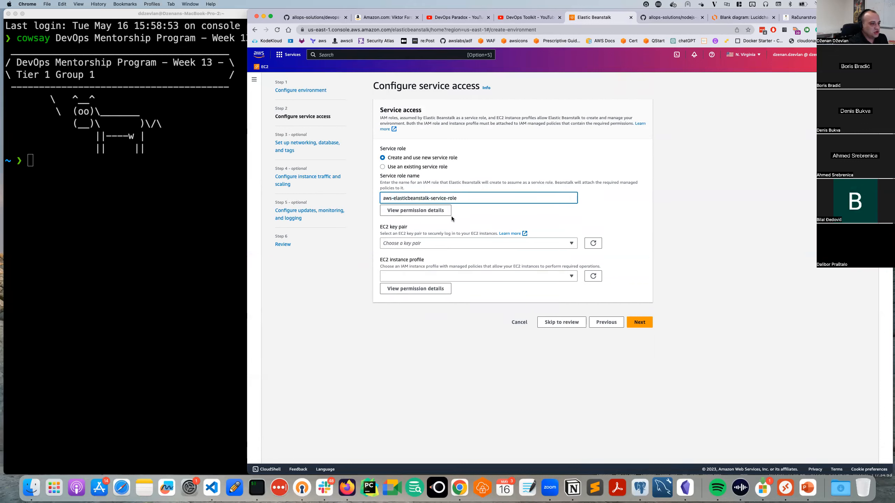
click(421, 243)
click(596, 225)
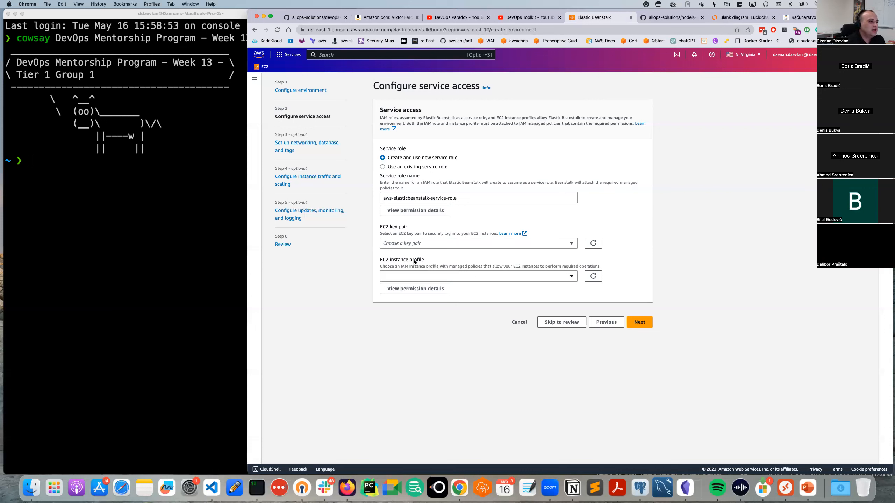
click(461, 246)
click(434, 254)
Check the EC2 instance profile list, leave it blank, and search the console for IAM.
click(407, 274)
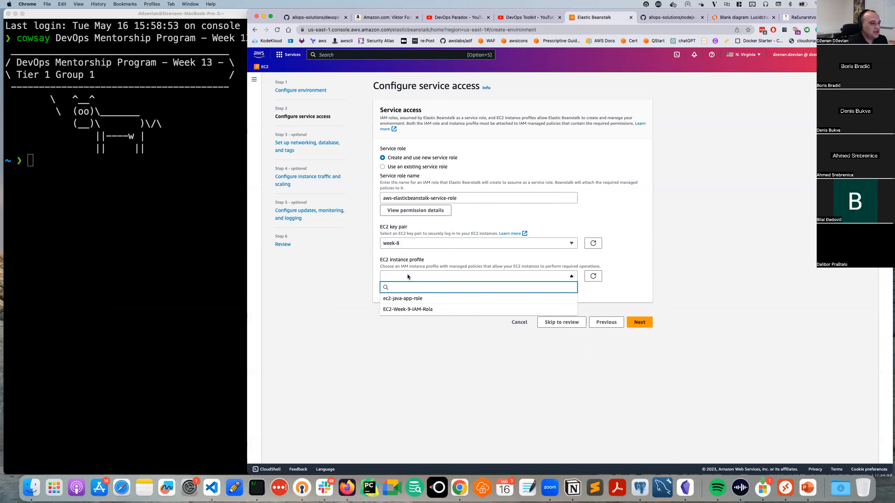
click(357, 275)
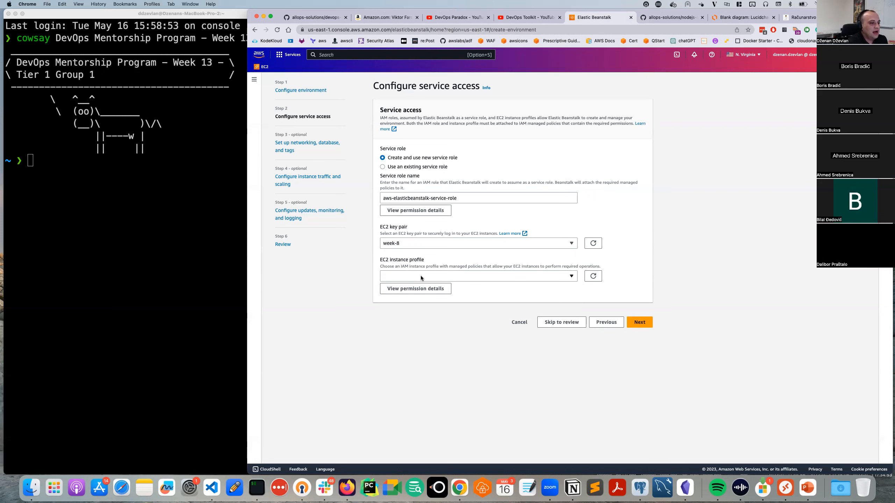
click(400, 276)
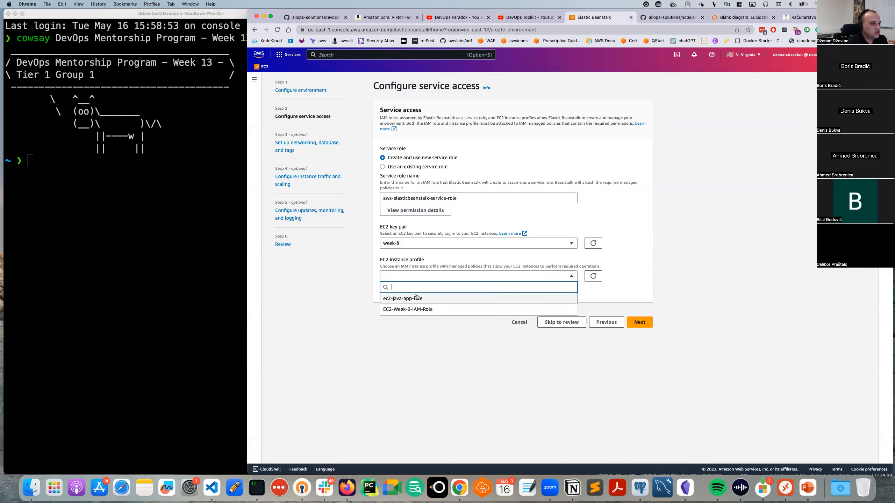
click(595, 290)
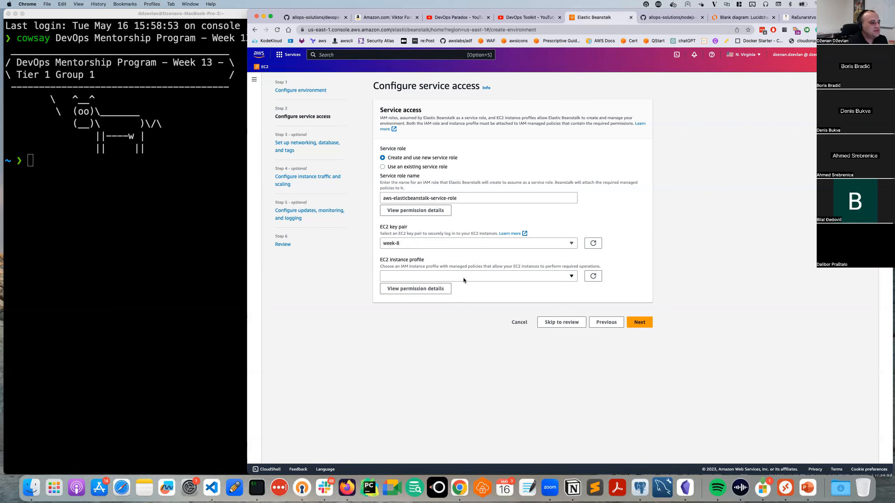
click(396, 278)
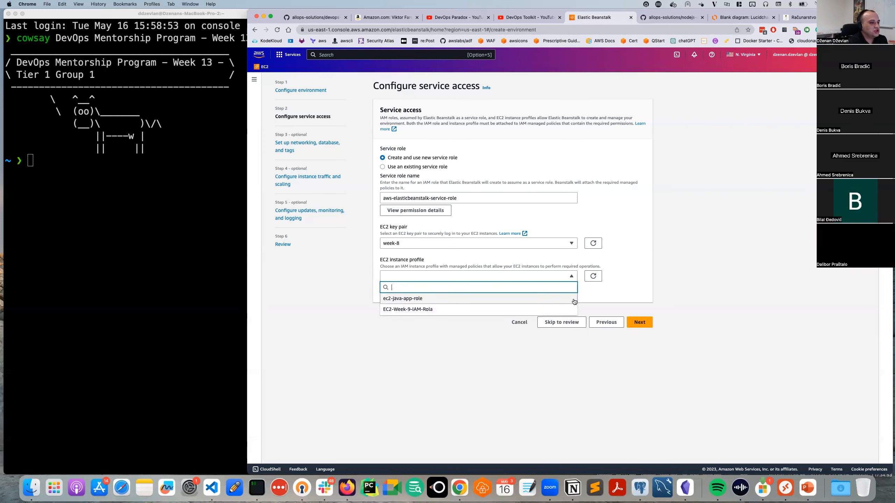
click(587, 293)
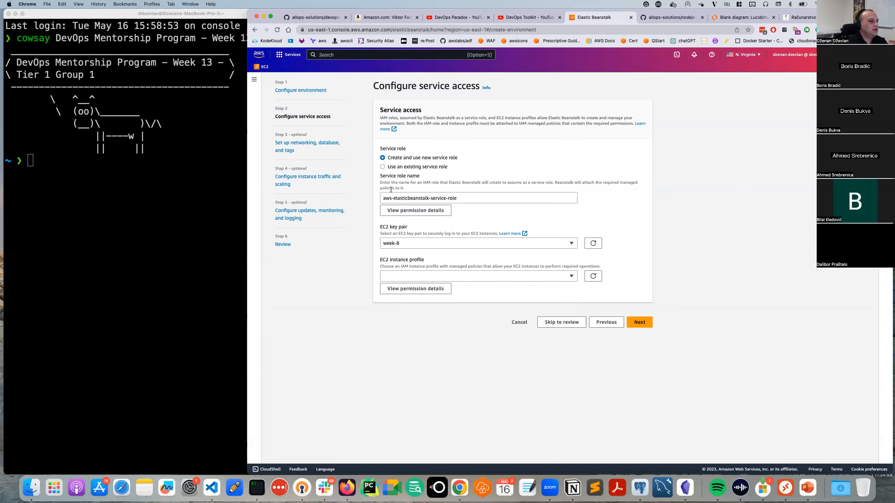
click(352, 54)
text(IAM)
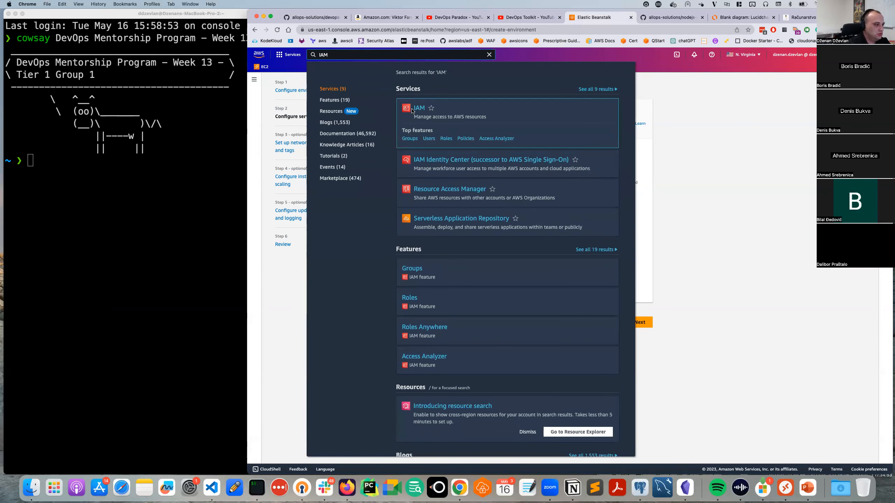
In IAM, start a new role with EC2 as its trusted use case.
super+click(416, 111)
click(615, 18)
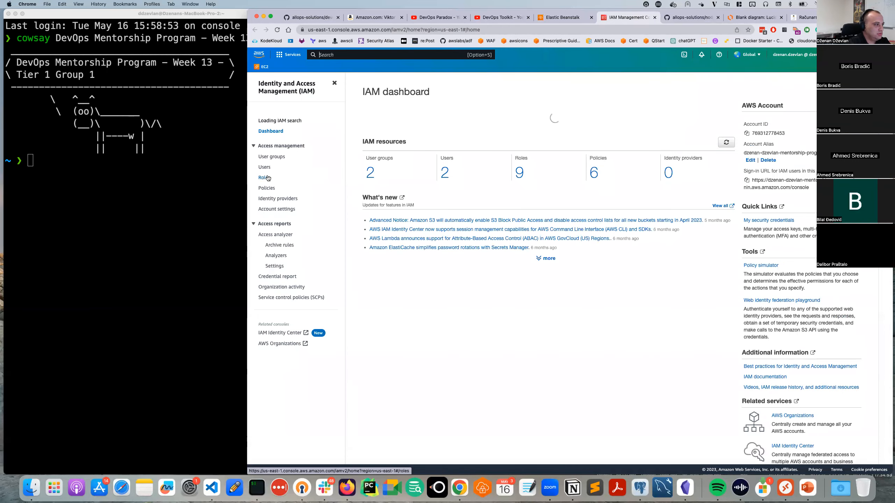
click(308, 177)
click(839, 105)
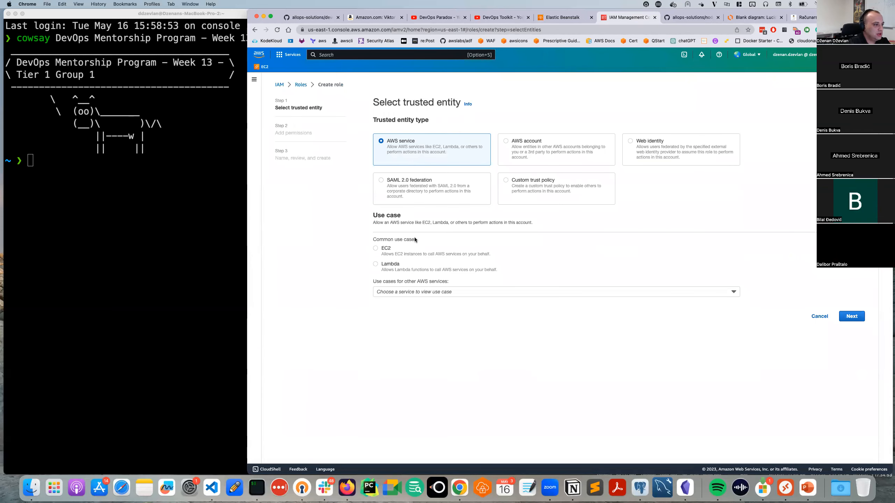
click(387, 249)
click(852, 317)
Filter permission policies for s3fullaccess and attach AmazonS3FullAccess to the role.
click(430, 153)
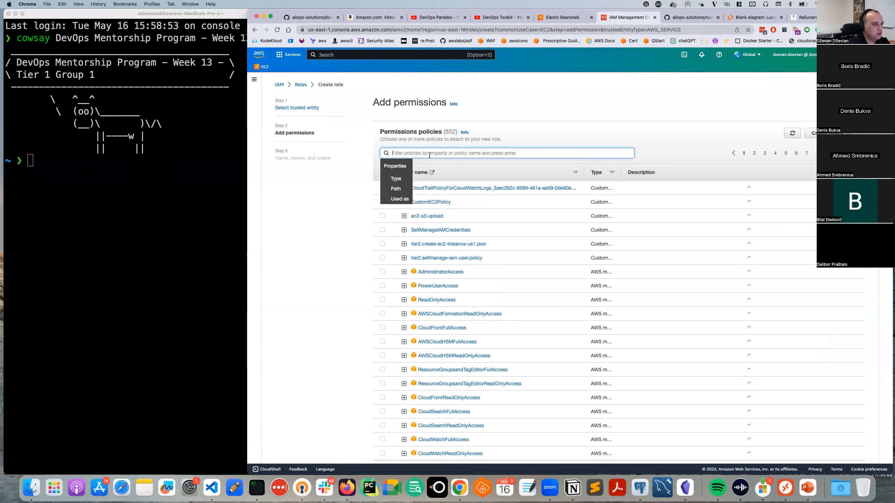
text(e)
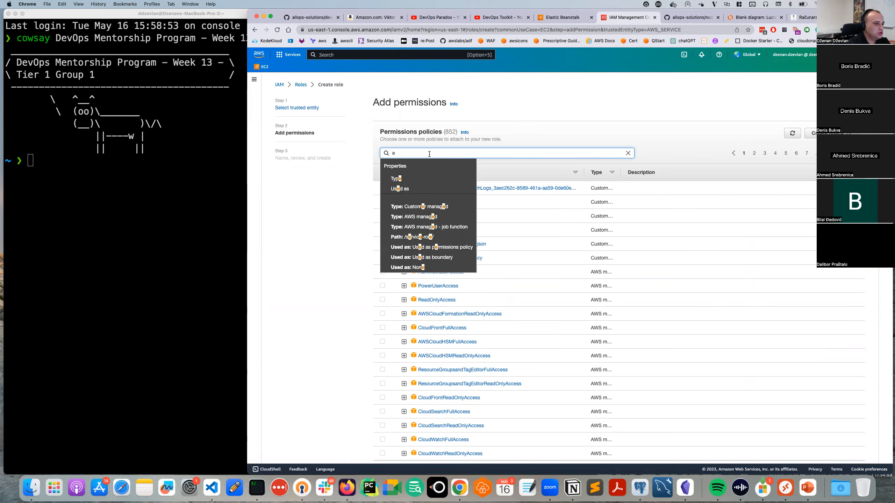
key(BackSpace)
text(s3)
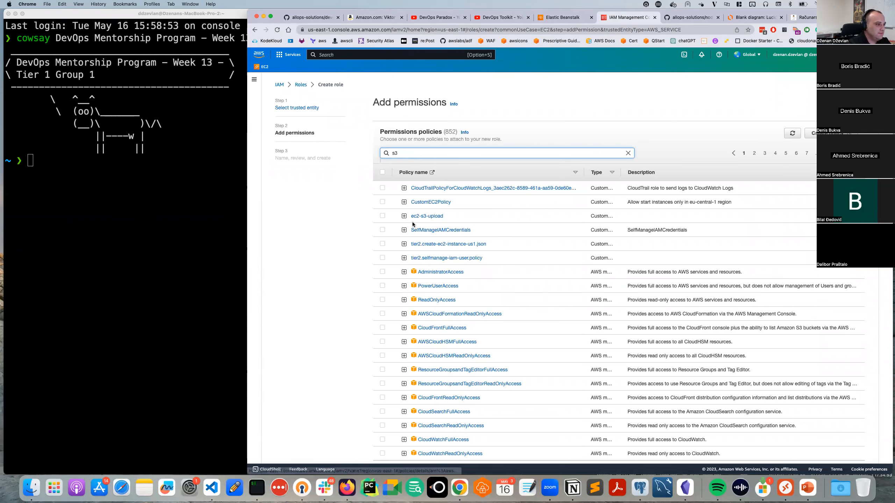
key(BackSpace)
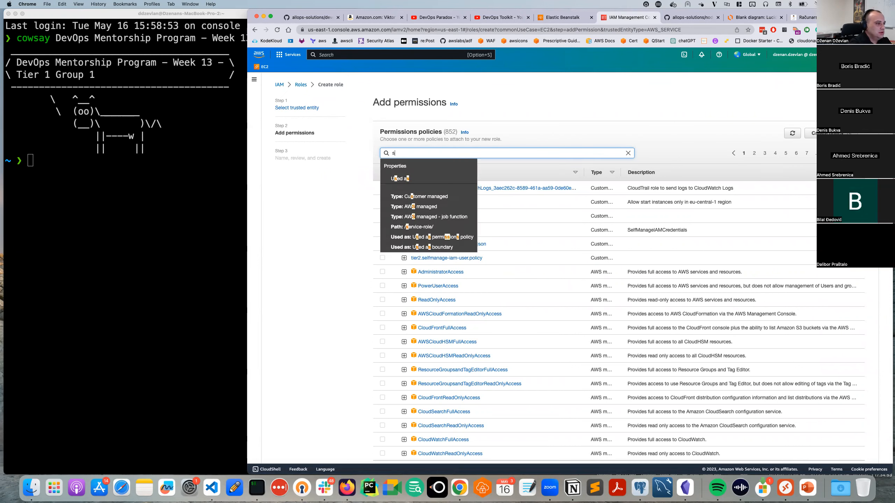
text(3gull a)
key(BackSpace)
key(BackSpace)
text(access)
key(Return)
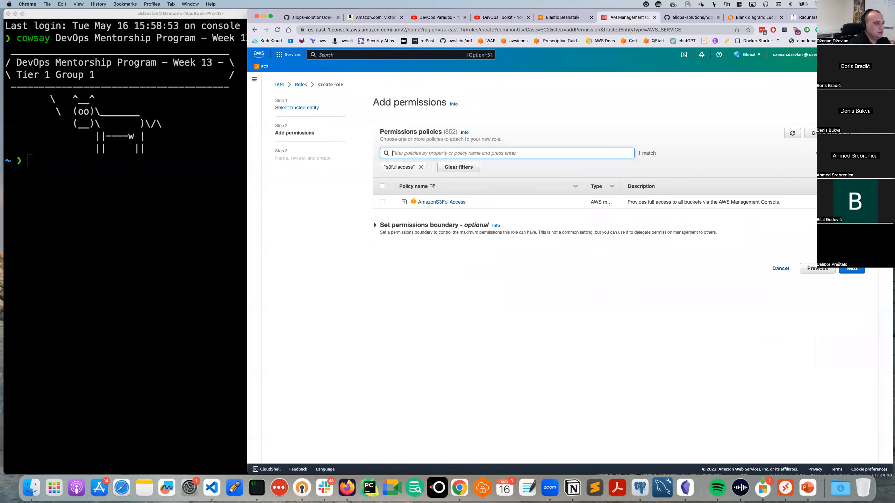
click(383, 203)
Name the role ec2-eleastic-beanstalk, create it, and go back to the Elastic Beanstalk tab.
click(852, 268)
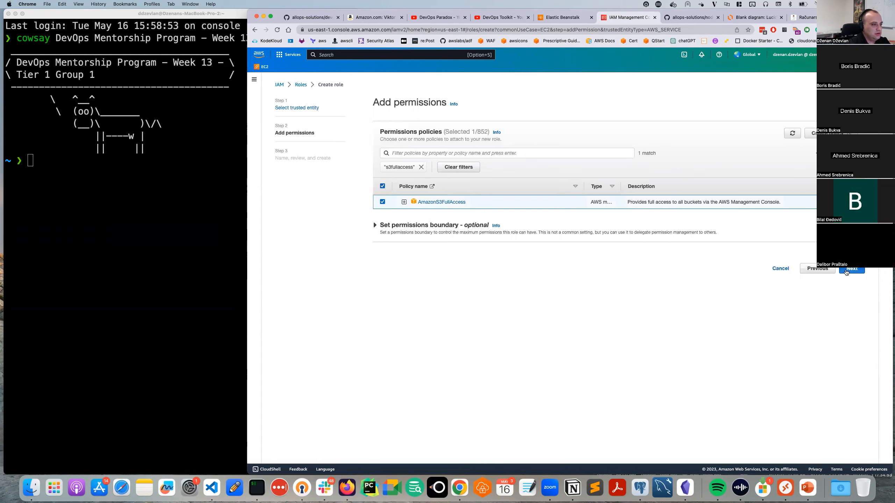
click(395, 160)
text(ec2-eb)
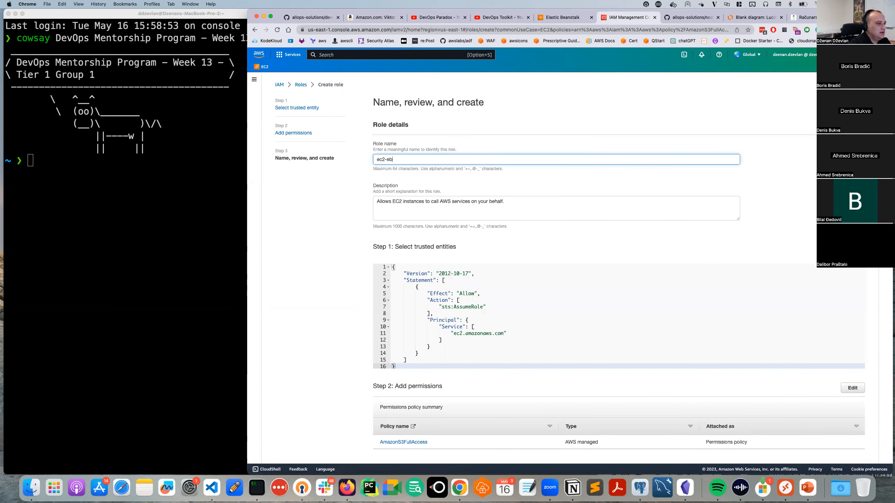
key(BackSpace)
text(leastic-beanstalk)
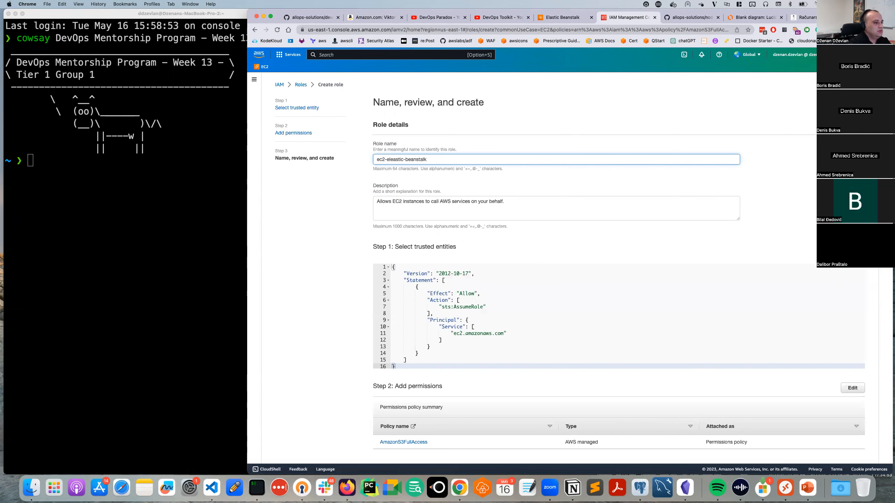
scroll(529, 346, down, 3)
click(843, 452)
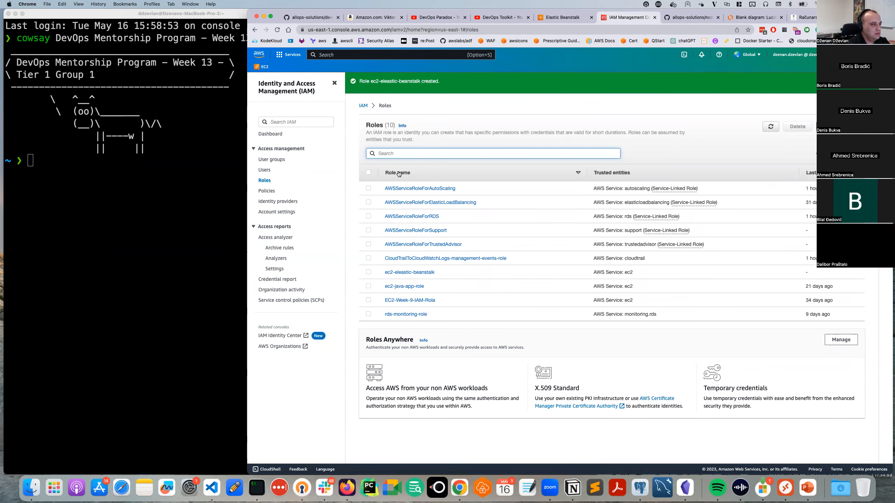
click(770, 126)
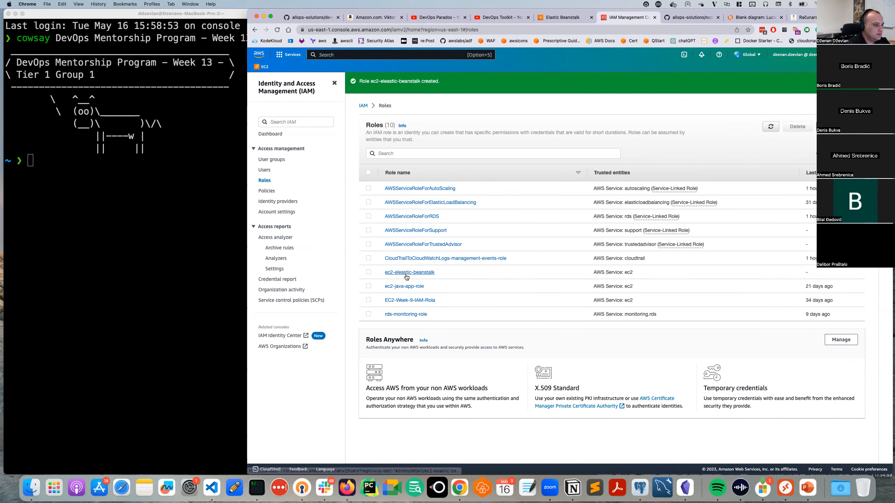
click(558, 18)
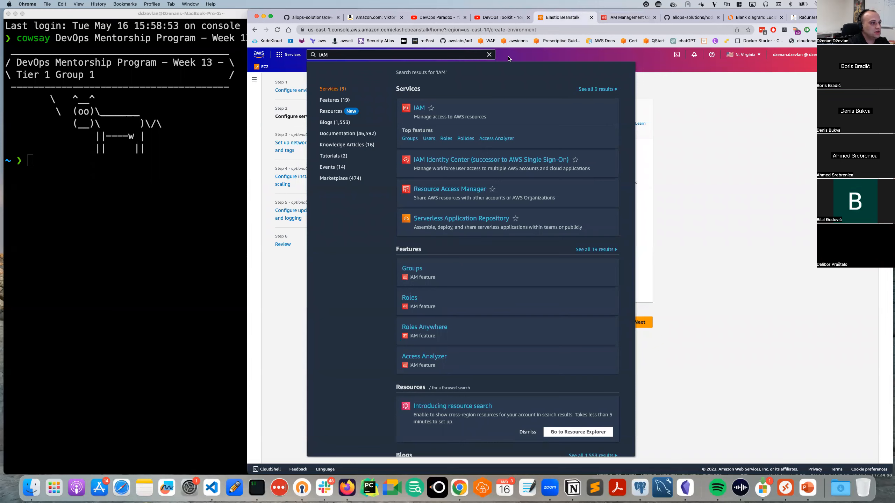
Switch the platform branch to Node.js 14 on 64bit Amazon Linux 2, keeping version 5.8.1.
click(718, 160)
click(597, 326)
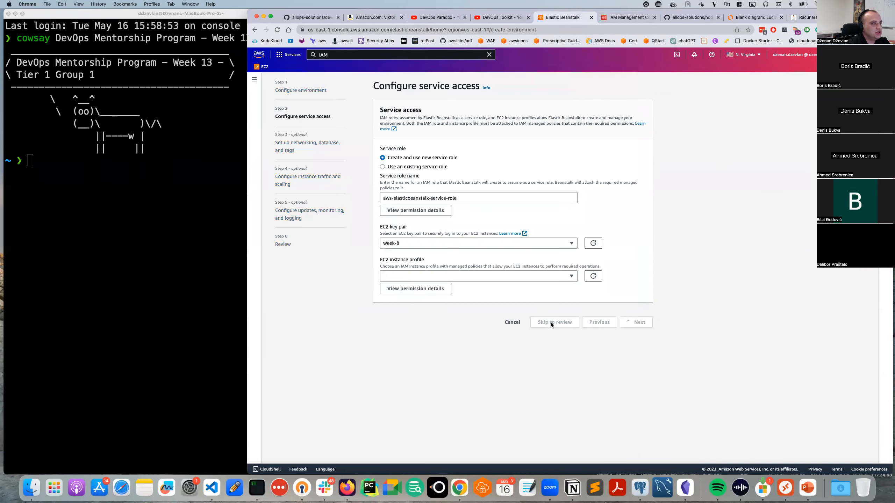
scroll(436, 324, down, 5)
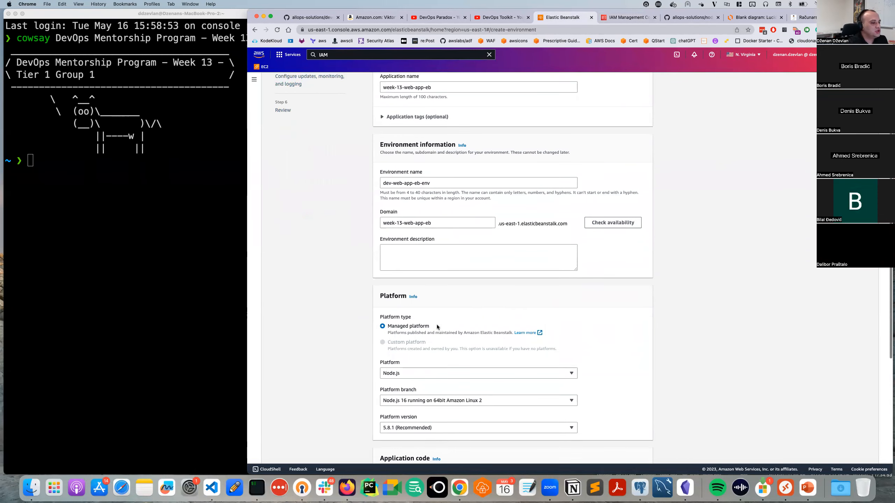
click(425, 392)
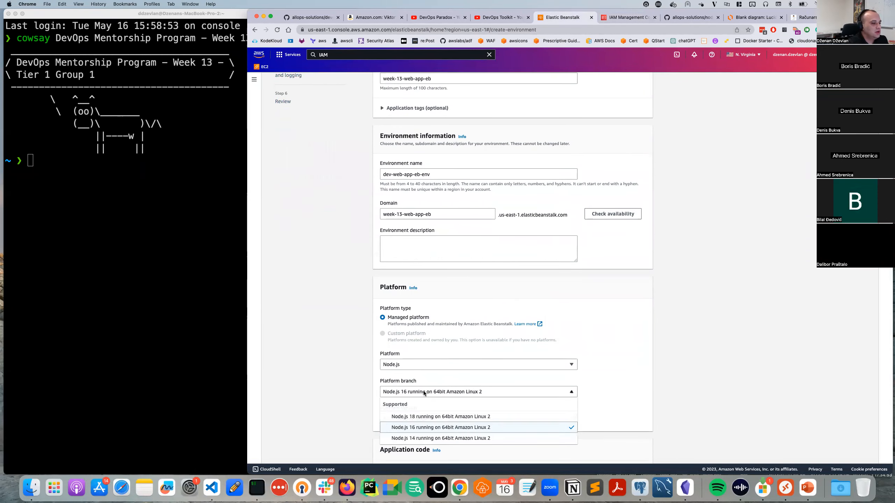
click(419, 439)
scroll(393, 374, down, 3)
click(403, 333)
click(403, 333)
scroll(550, 348, down, 4)
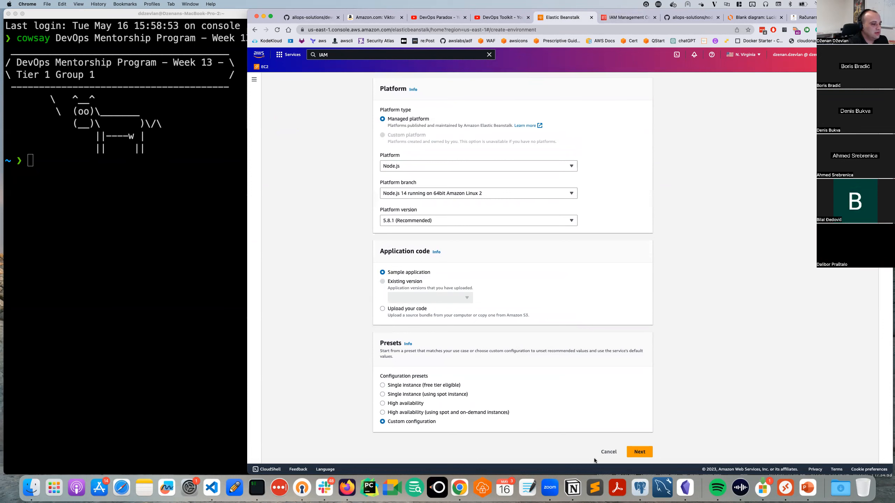
click(639, 451)
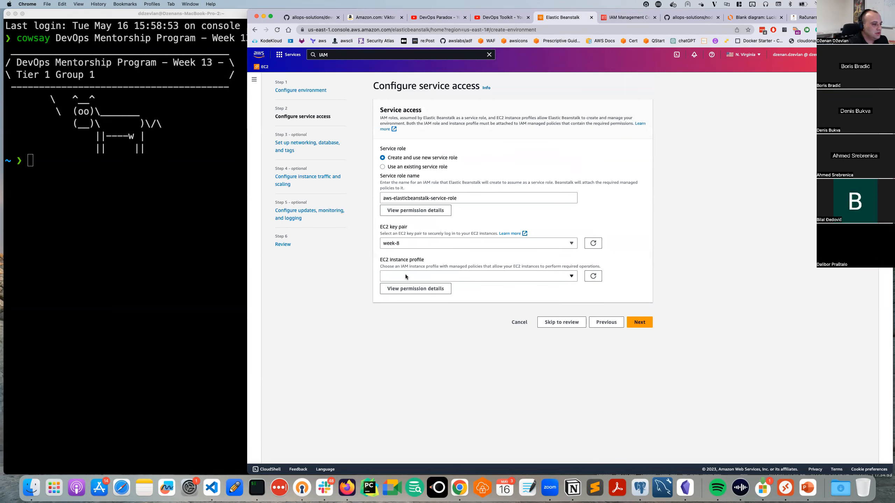
Choose ec2-eleastic-beanstalk as the EC2 instance profile and continue to networking setup.
click(406, 275)
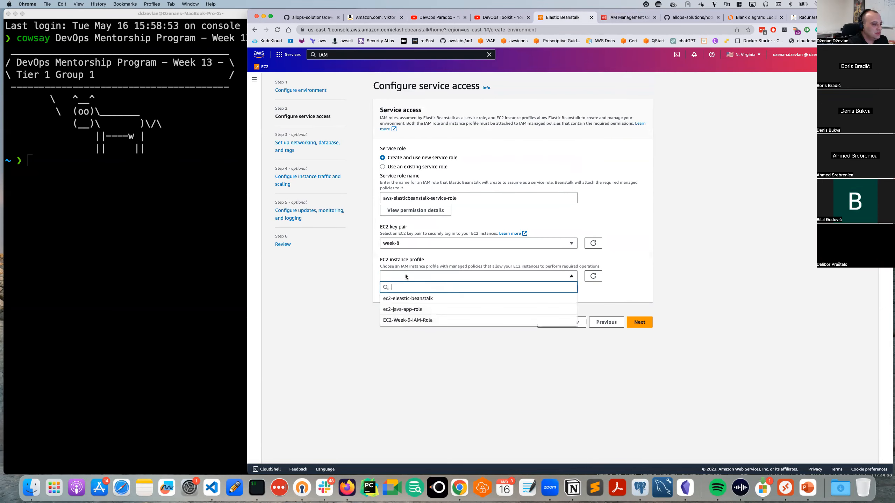
click(419, 300)
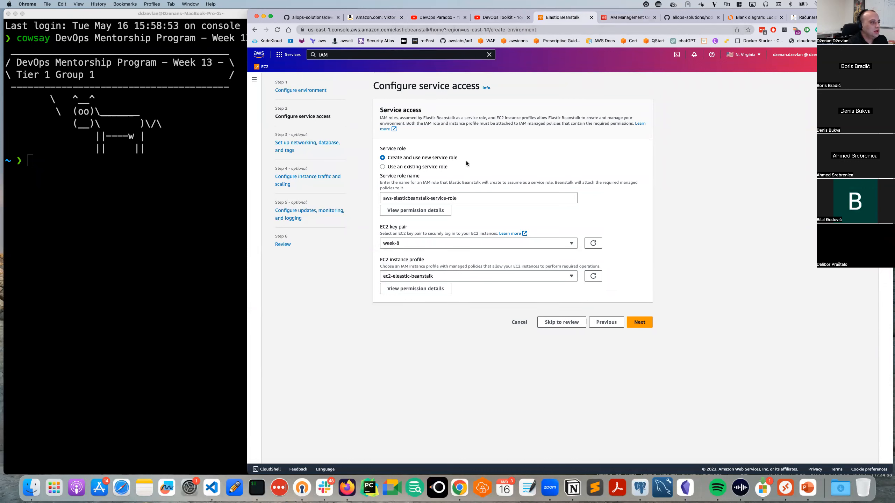
click(643, 320)
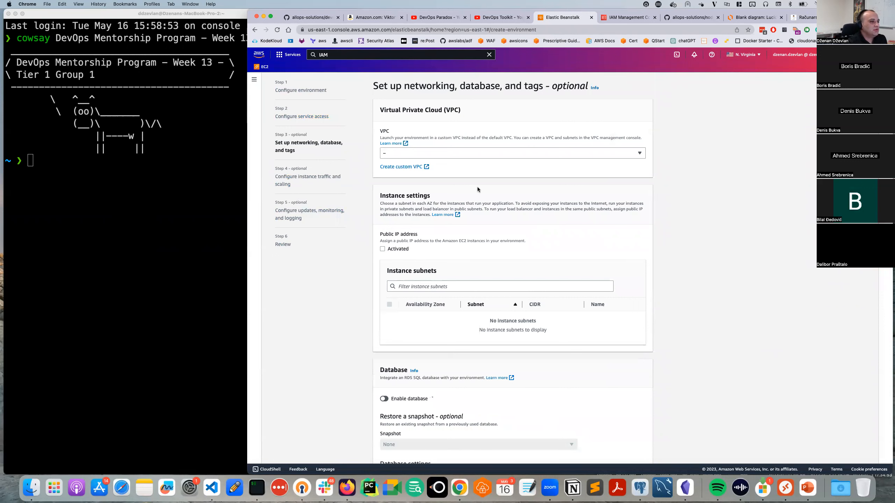
Place the environment in the dev-vpc-use1 VPC.
click(436, 154)
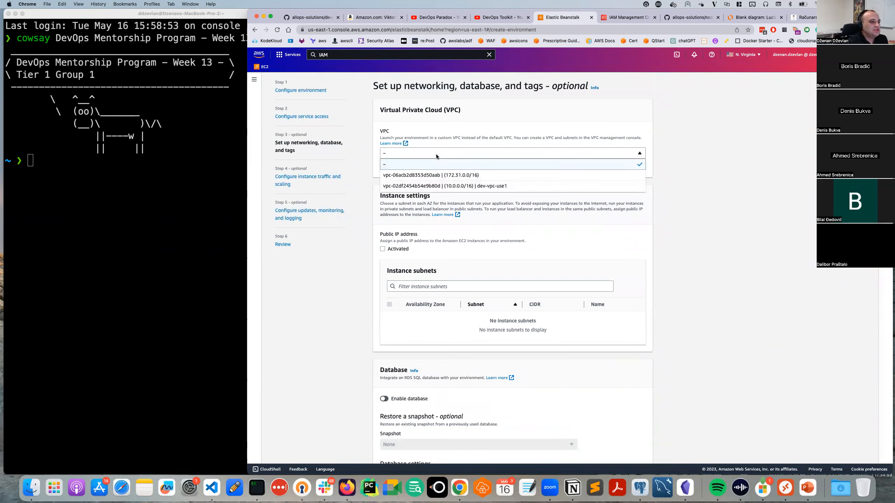
click(589, 152)
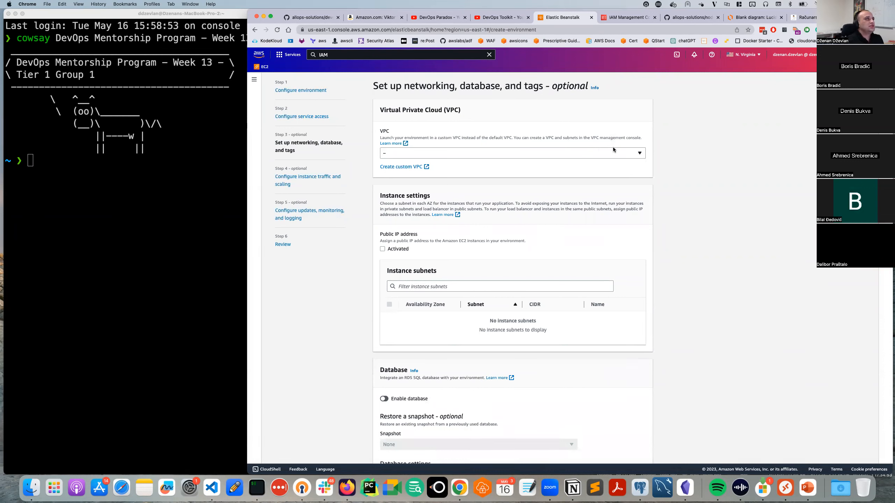
click(587, 151)
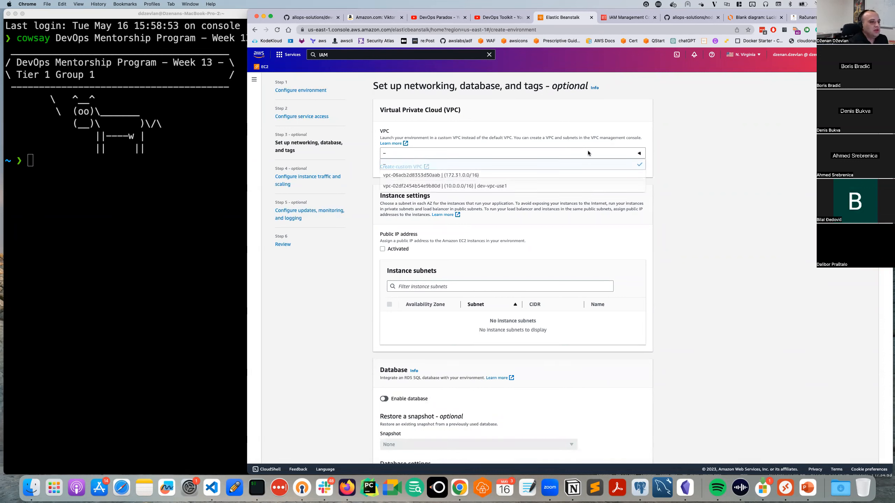
click(525, 188)
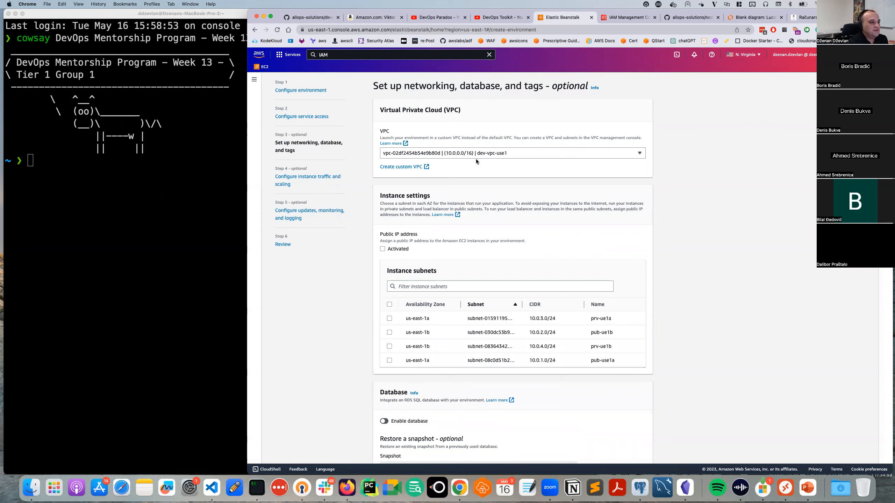
scroll(460, 245, down, 3)
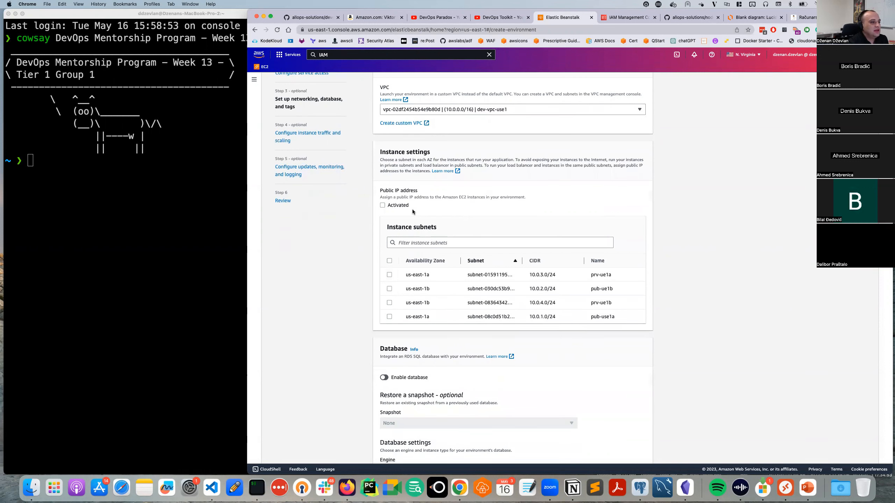
scroll(448, 226, down, 1)
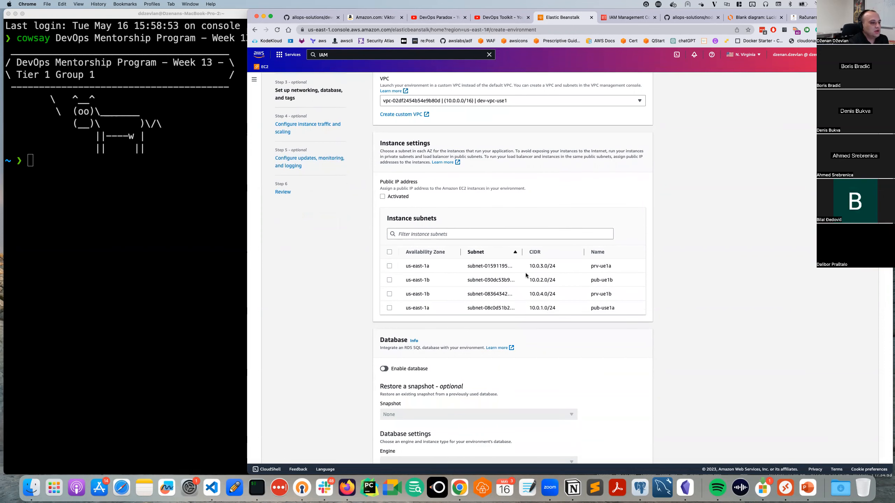
scroll(478, 243, up, 1)
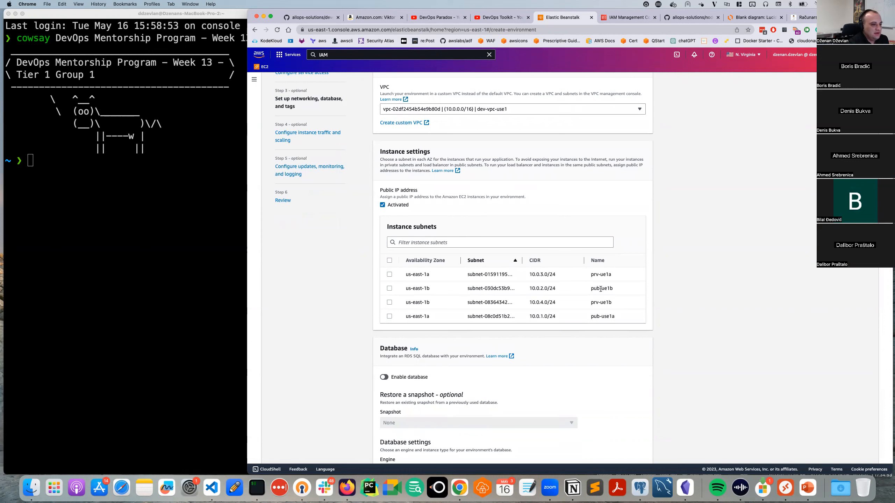
Select the public instance subnets pub-ue1b and pub-use1a.
click(390, 289)
click(390, 317)
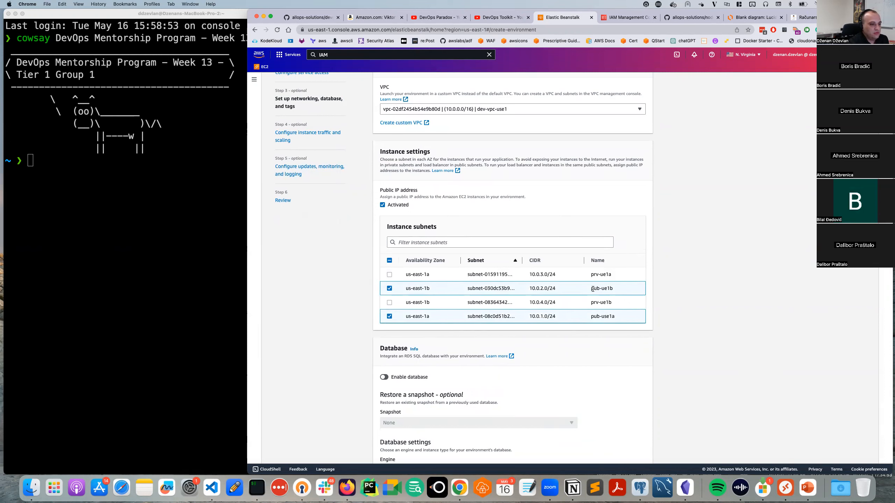
drag(592, 289, 611, 288)
click(596, 313)
scroll(347, 353, down, 4)
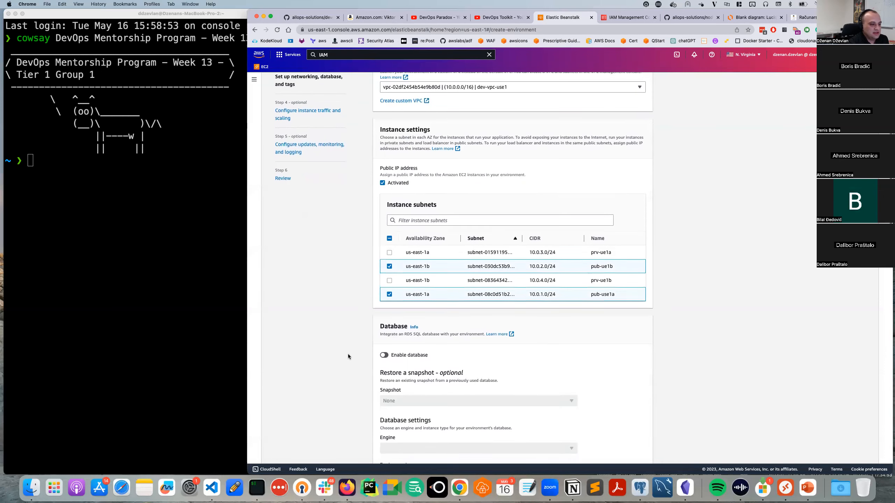
scroll(347, 353, down, 1)
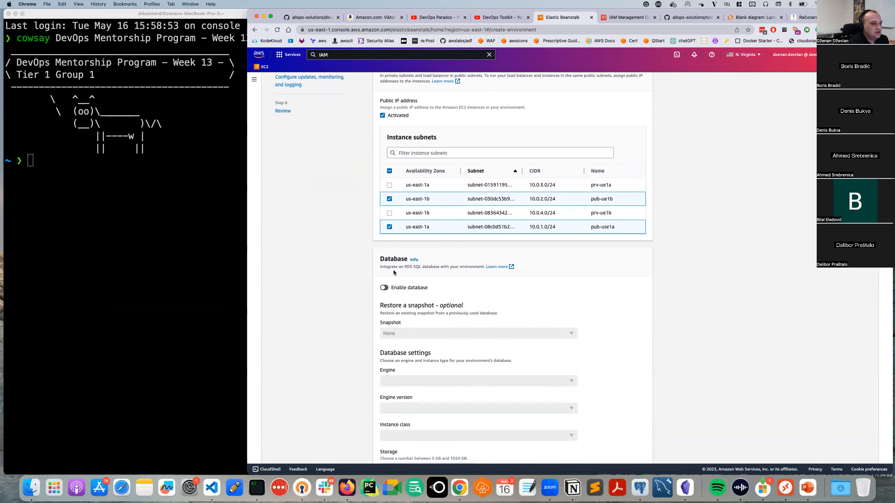
drag(406, 267, 453, 268)
scroll(441, 269, down, 3)
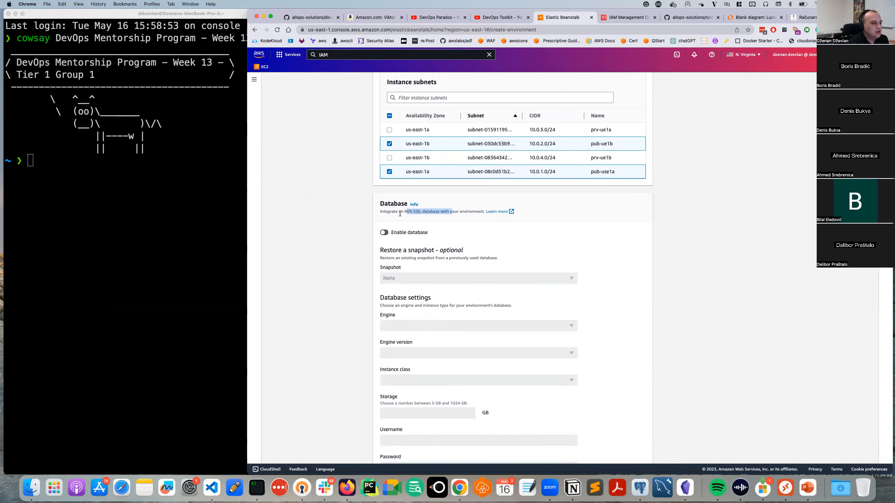
scroll(387, 248, down, 2)
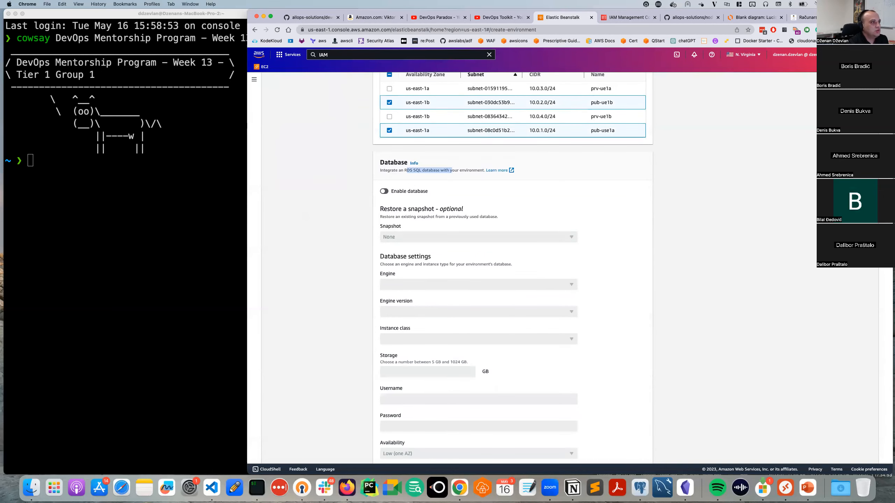
scroll(404, 356, down, 10)
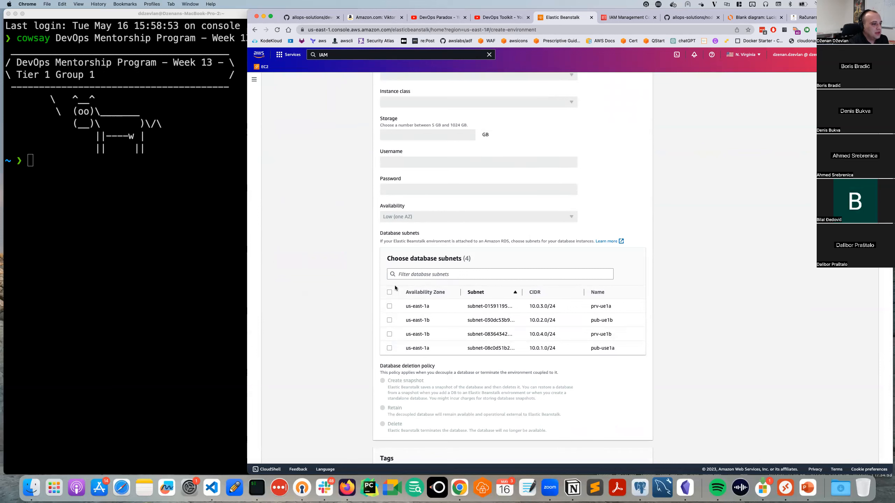
scroll(411, 234, down, 2)
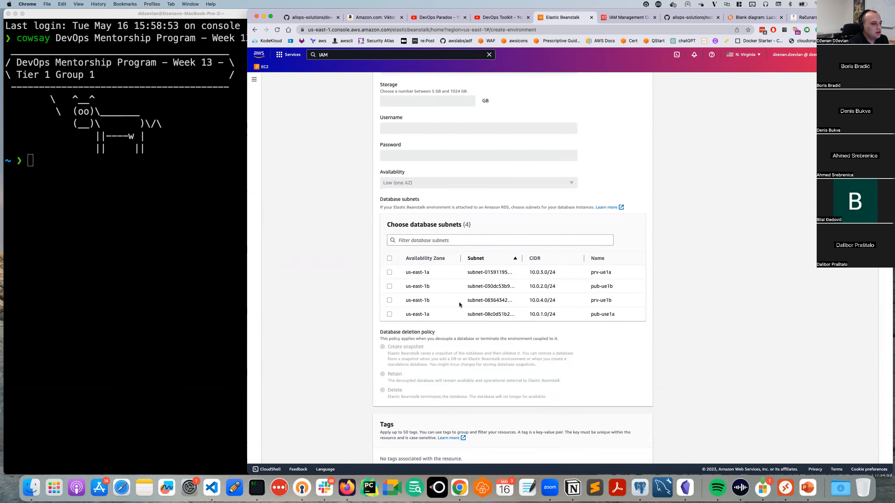
scroll(458, 302, down, 1)
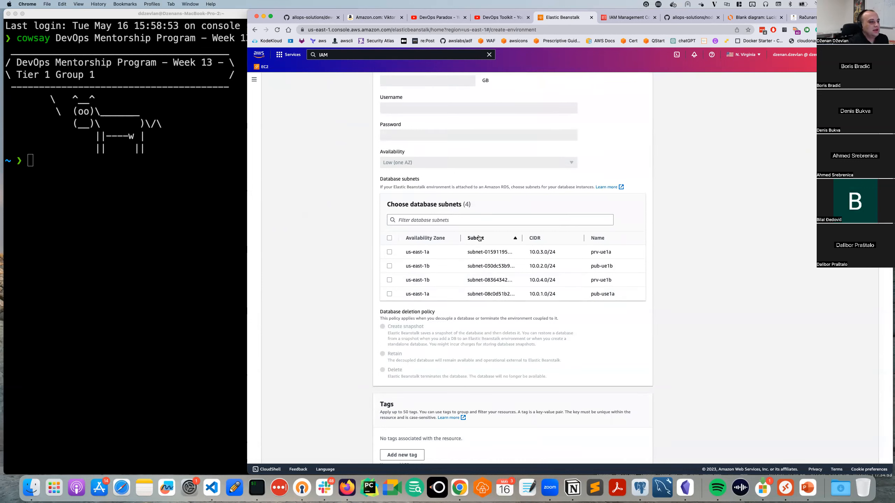
scroll(590, 261, down, 1)
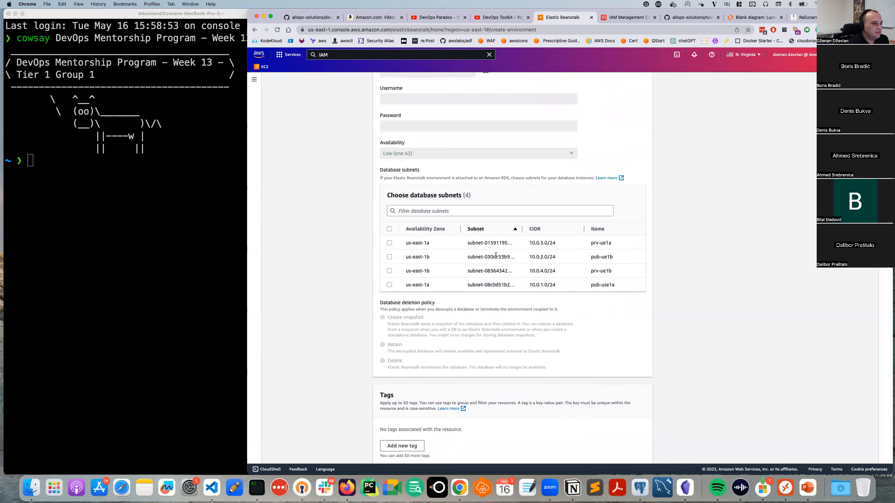
scroll(493, 256, down, 3)
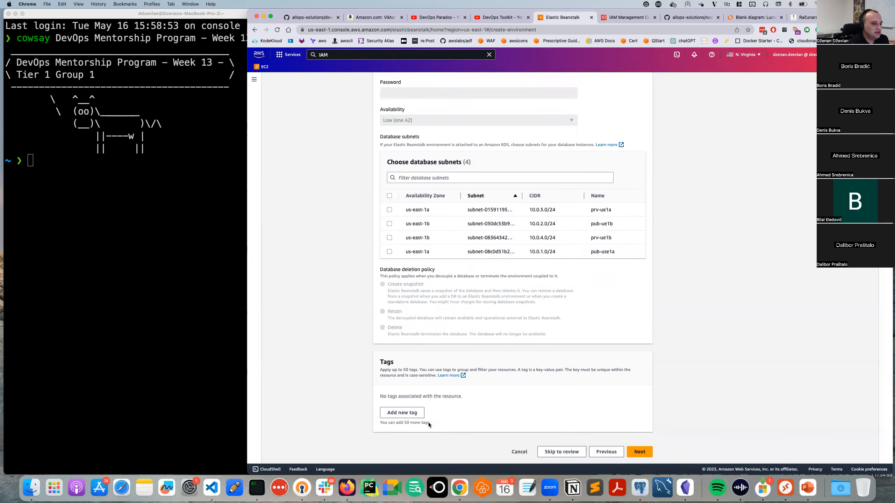
Add a Name tag with value elastic-beanstalk-web-server.
click(399, 417)
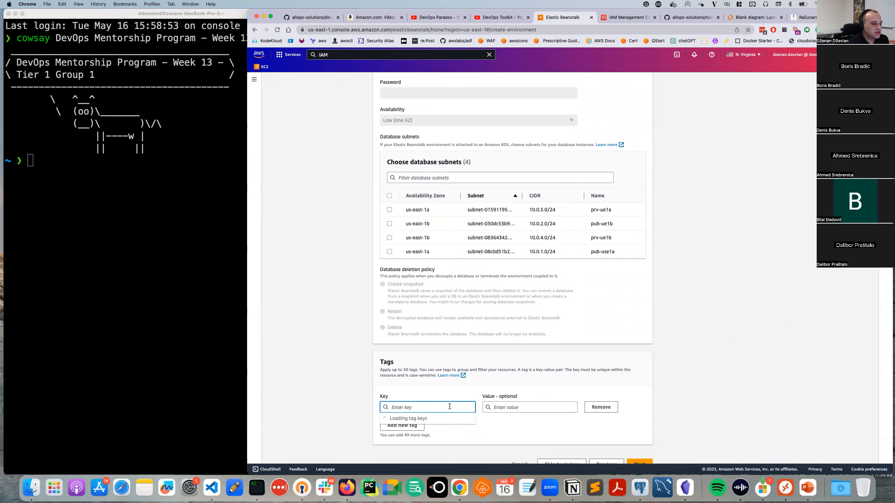
click(387, 392)
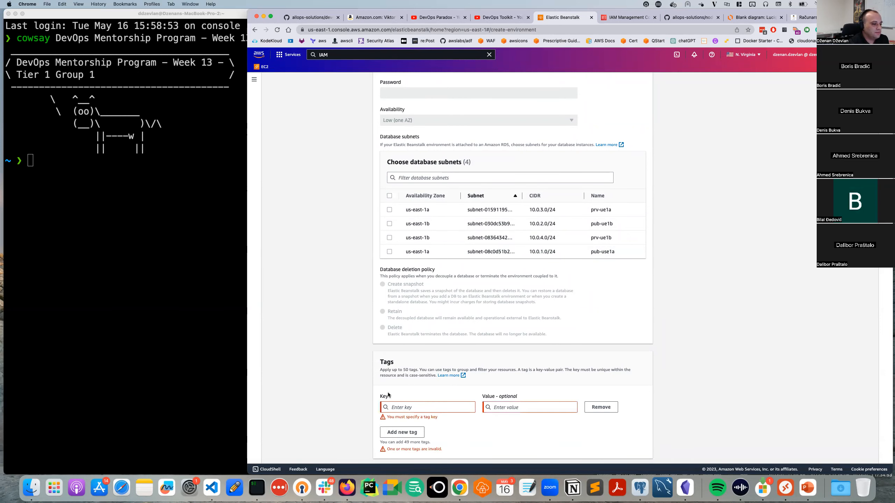
click(403, 409)
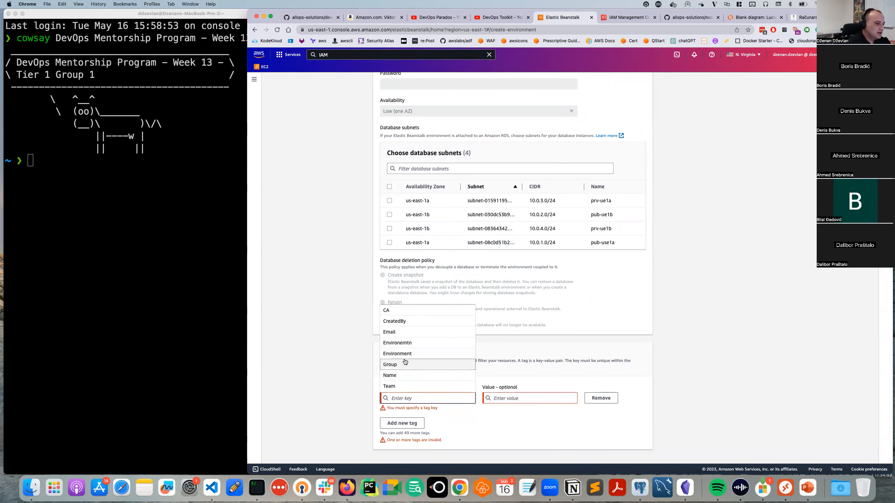
click(411, 378)
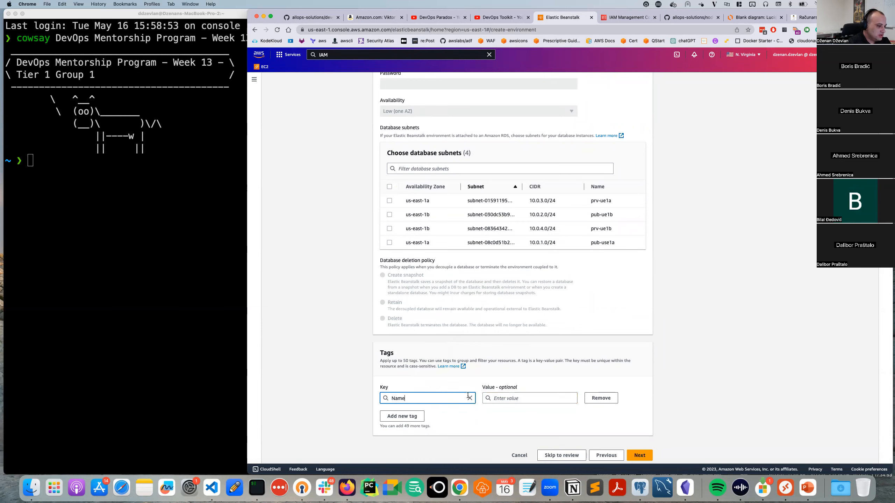
click(483, 403)
text(elastic)
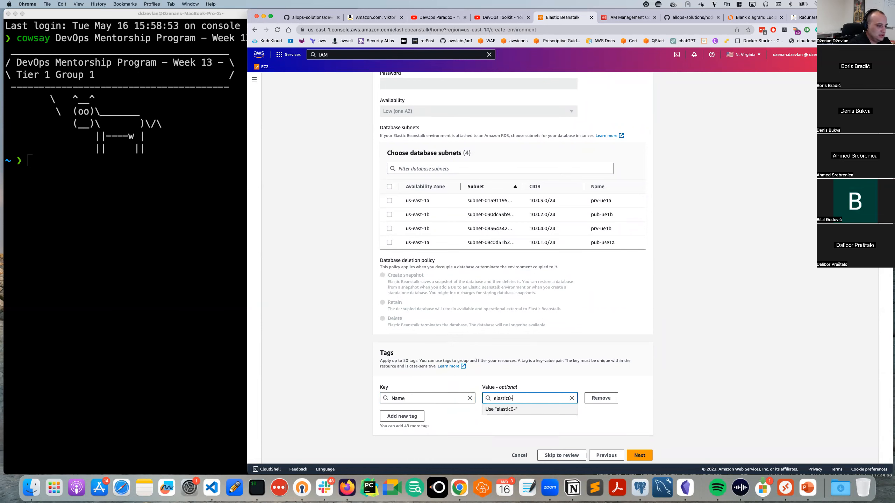
text(-beanstalk-se)
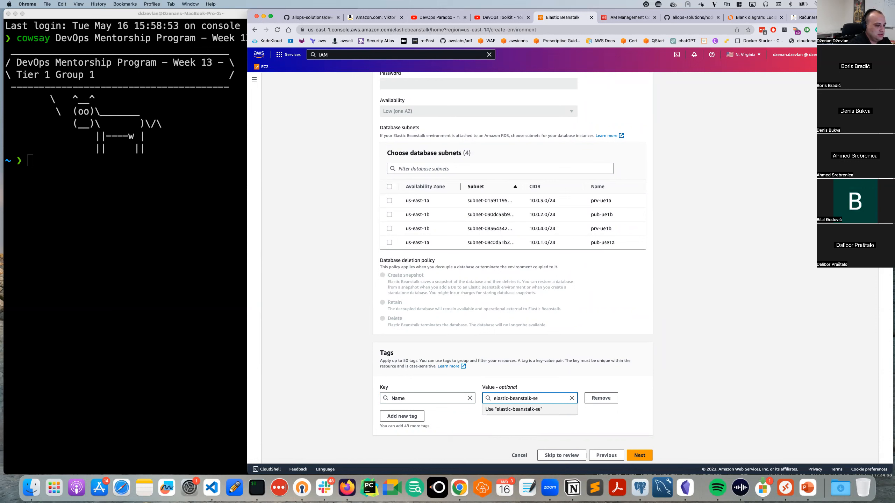
key(BackSpace)
key(BackSpace)
text(web-server)
Add a CreatedBy tag with the creator's name as its value.
click(410, 416)
scroll(408, 379, up, 1)
click(414, 349)
click(511, 426)
click(517, 436)
Add an Email tag holding the contact's e-mail address.
click(402, 444)
click(406, 379)
scroll(440, 406, down, 1)
click(511, 436)
text(dze)
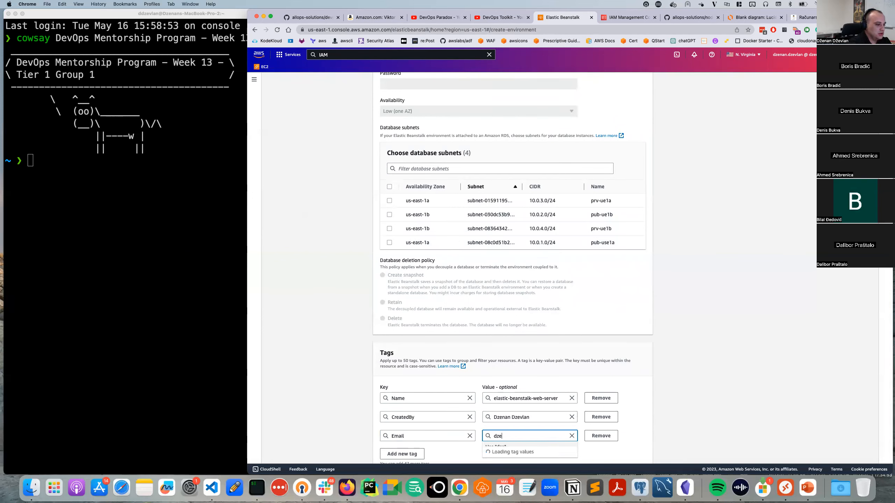
scroll(532, 445, down, 1)
click(532, 444)
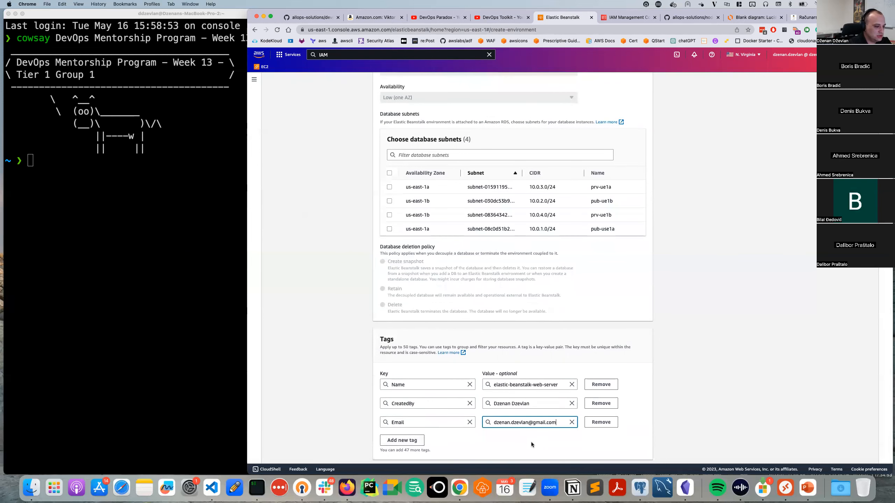
scroll(458, 429, down, 2)
Add a Project tag with value Week-13 and continue to traffic and scaling.
click(402, 413)
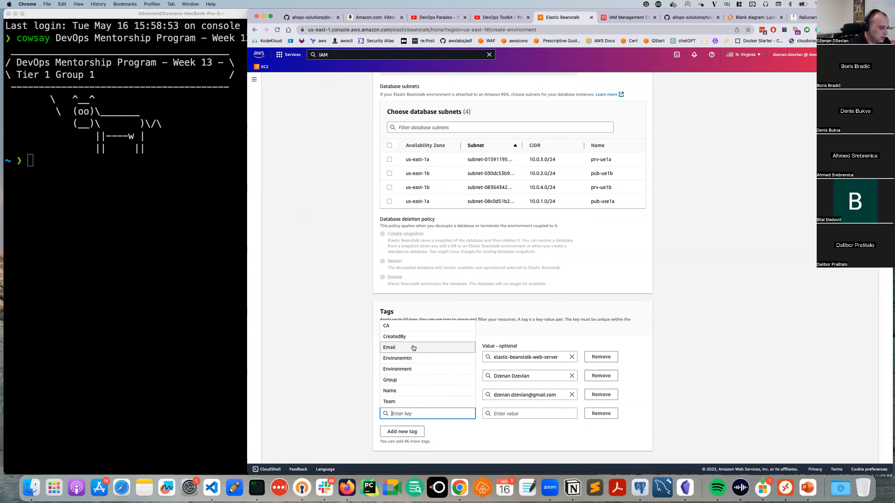
scroll(415, 372, down, 1)
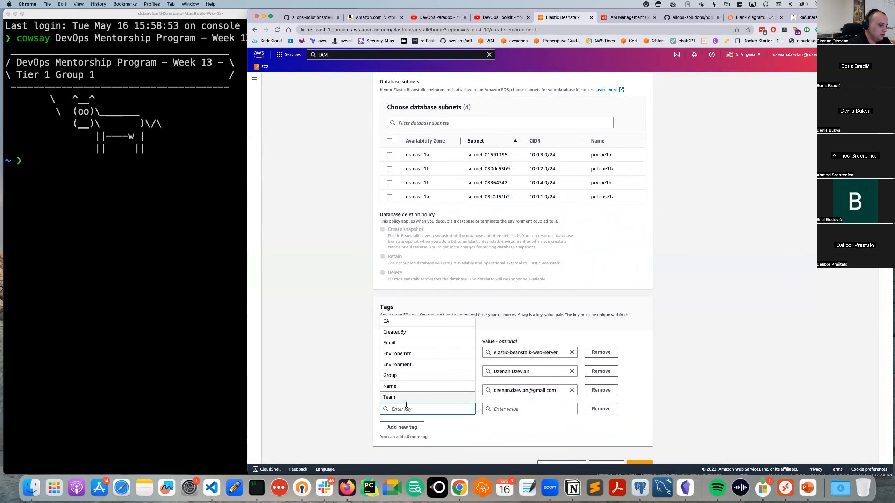
text(Project)
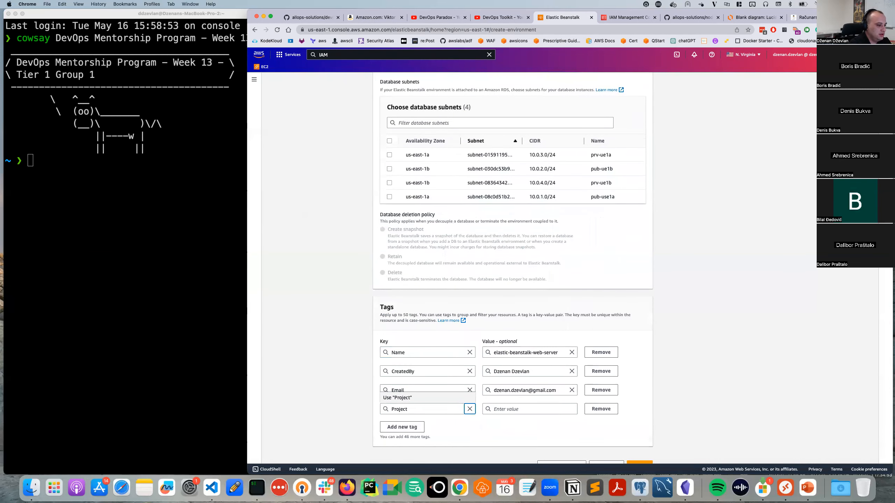
key(Tab)
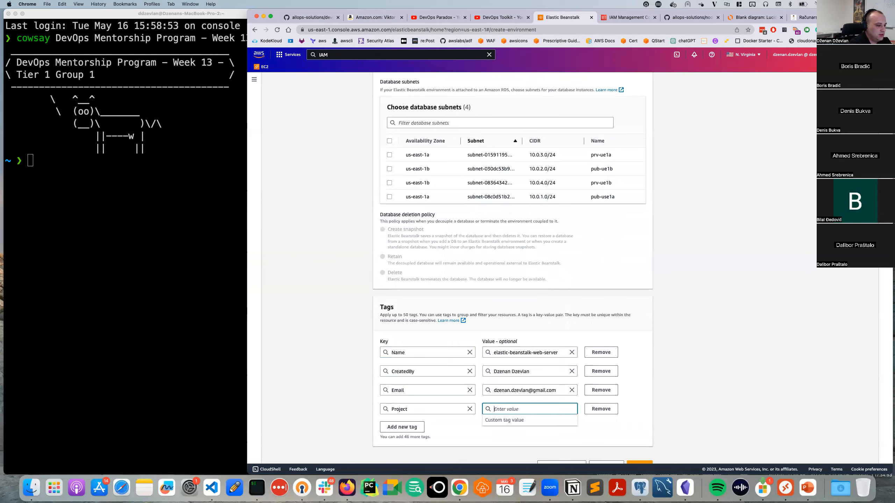
text(Week-13)
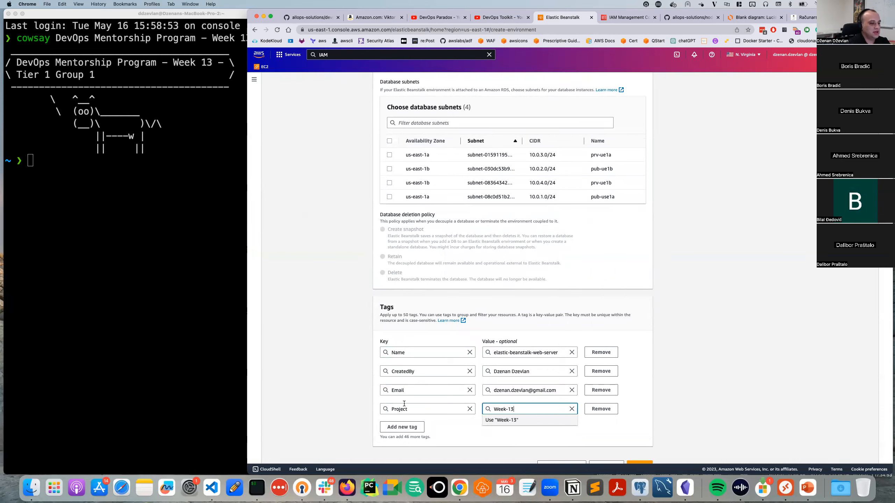
click(446, 427)
scroll(479, 265, down, 1)
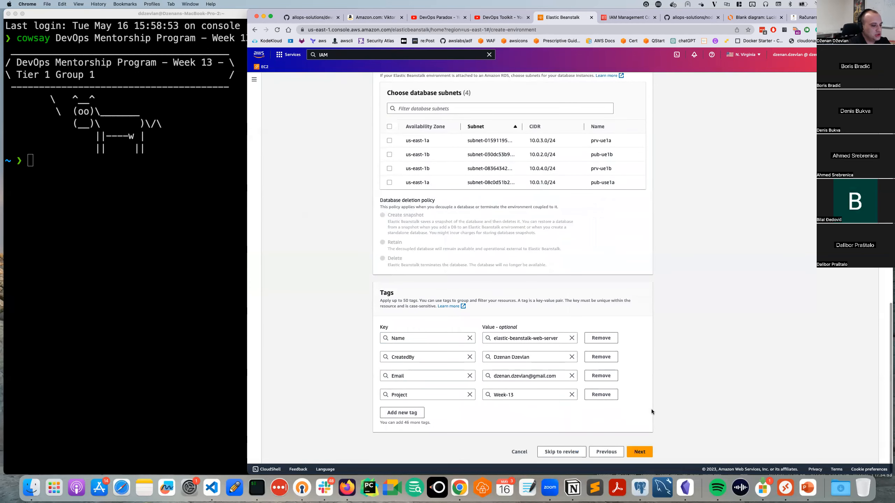
click(638, 452)
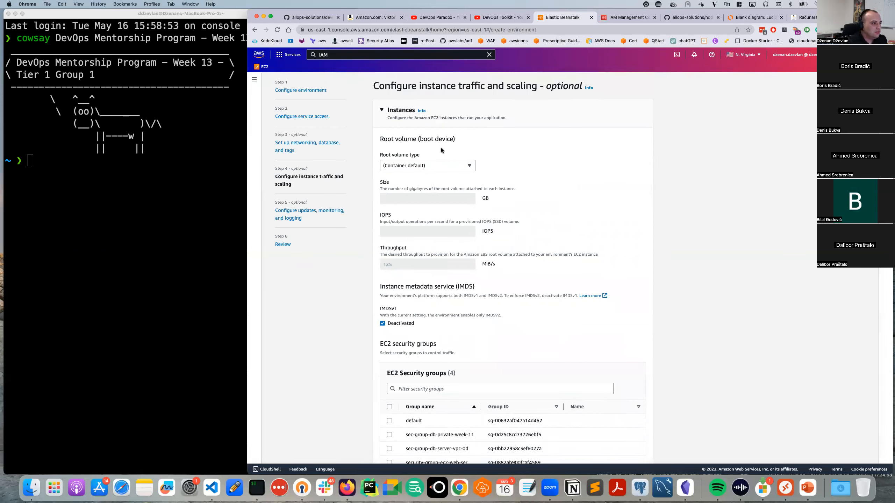
Change the root volume type to General Purpose 3 (SSD).
click(419, 166)
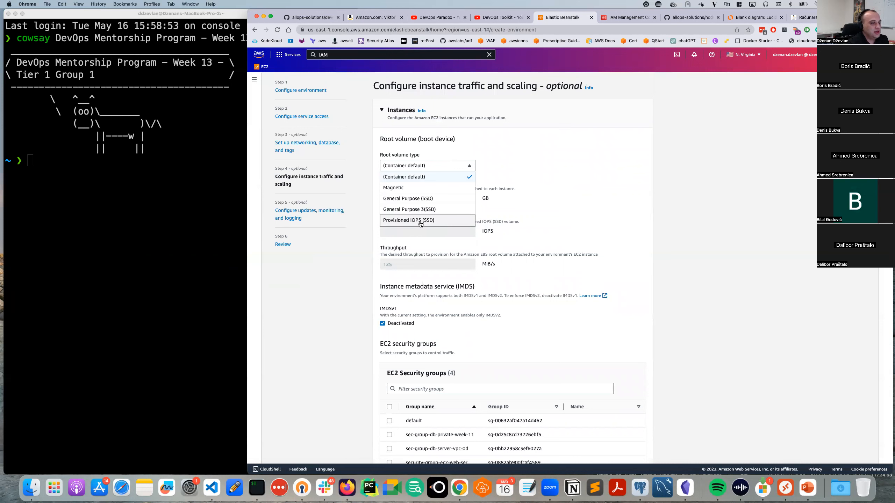
click(417, 209)
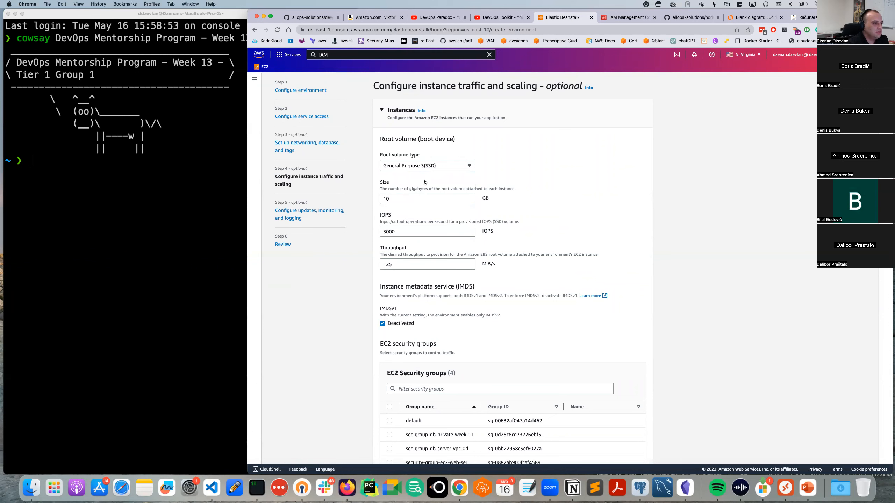
scroll(414, 203, down, 2)
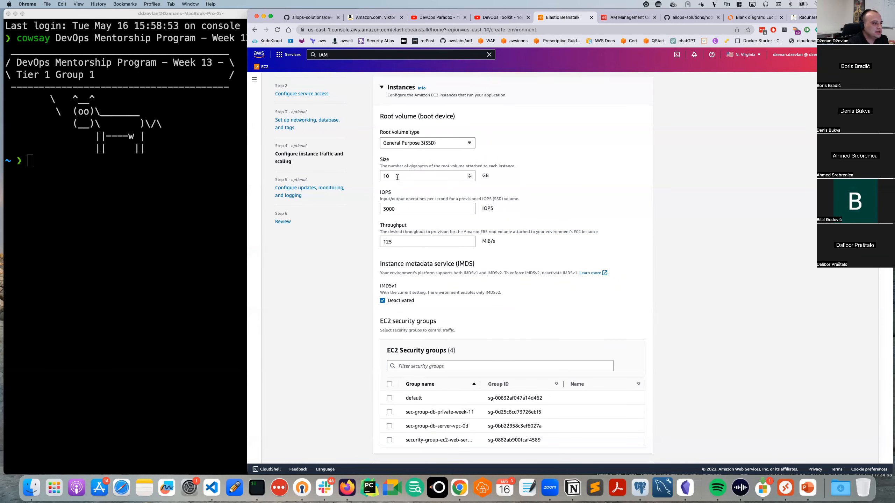
Widen the Group name column in the EC2 security groups table to show full names.
scroll(376, 177, down, 5)
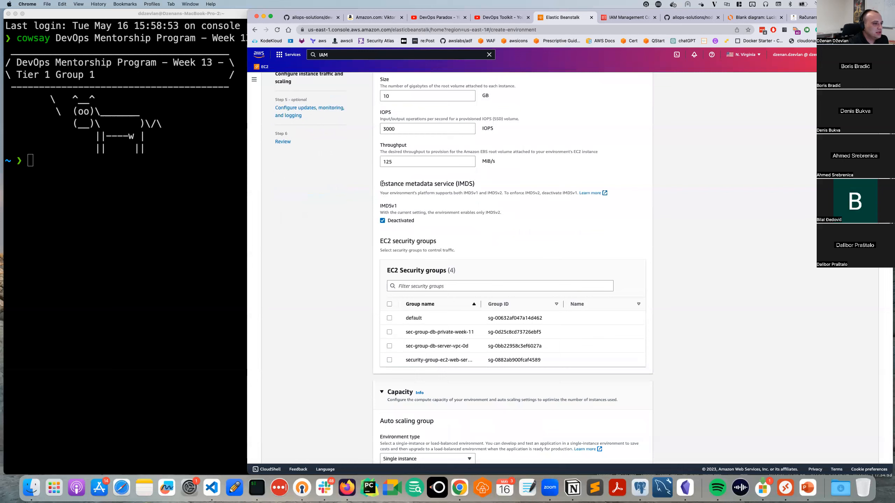
scroll(413, 204, up, 2)
scroll(405, 215, down, 4)
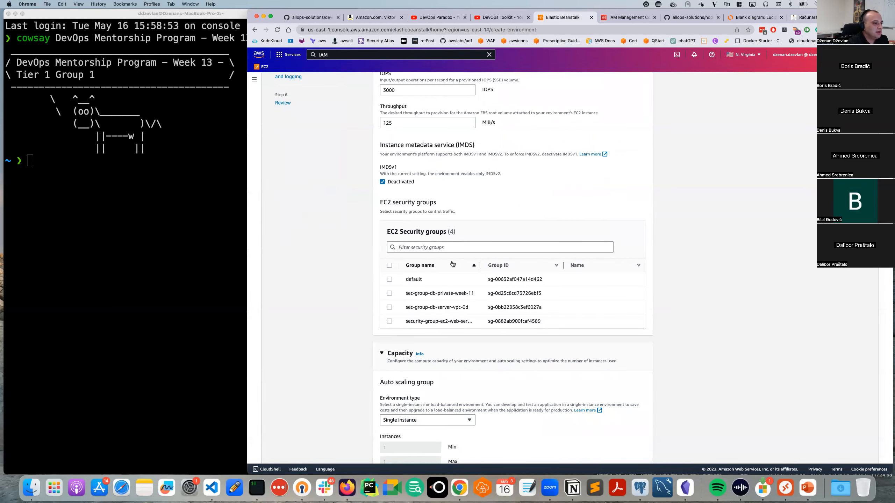
scroll(437, 281, down, 1)
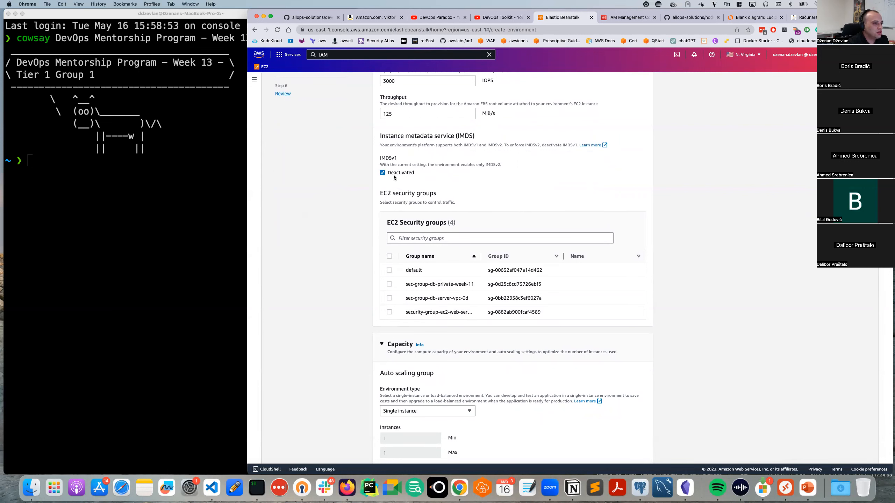
scroll(444, 275, down, 2)
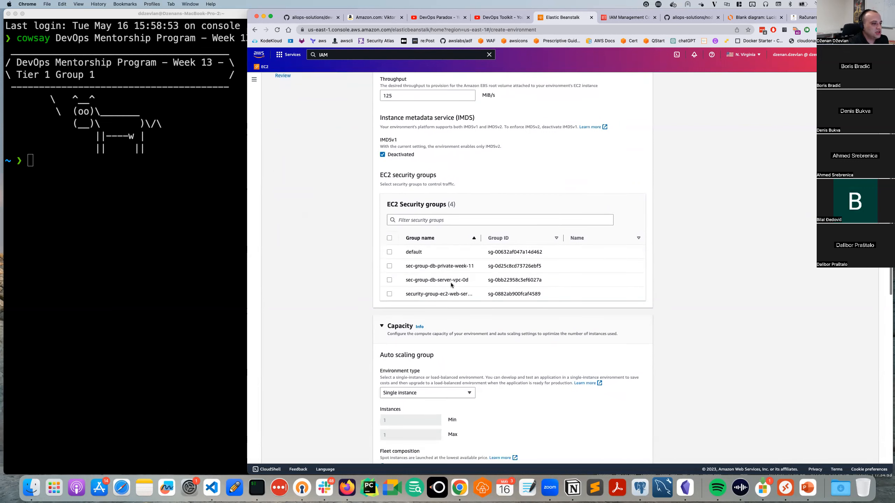
scroll(469, 272, up, 2)
scroll(570, 274, down, 2)
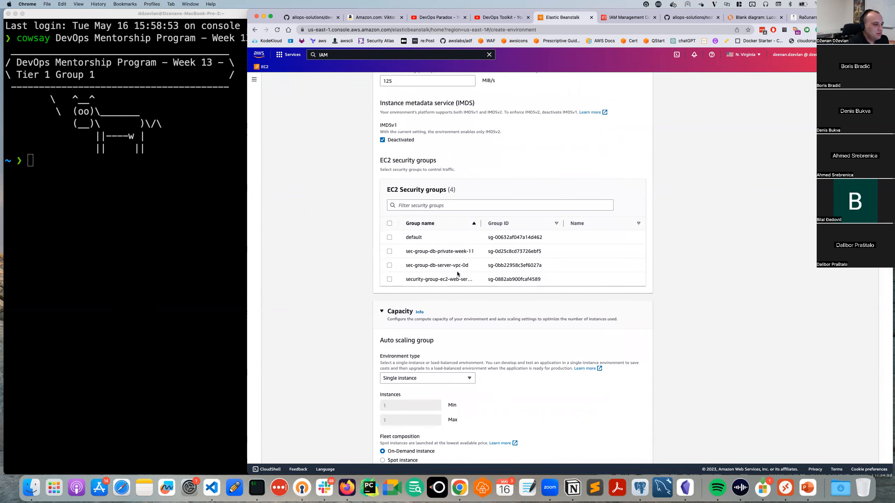
drag(481, 223, 503, 225)
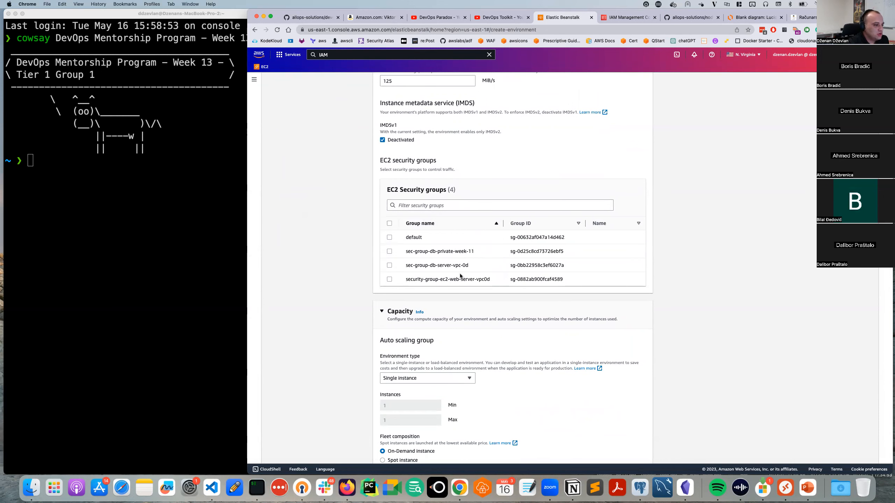
Tick security-group-ec2-web-server-vpc0d as the instances' EC2 security group.
scroll(460, 276, down, 2)
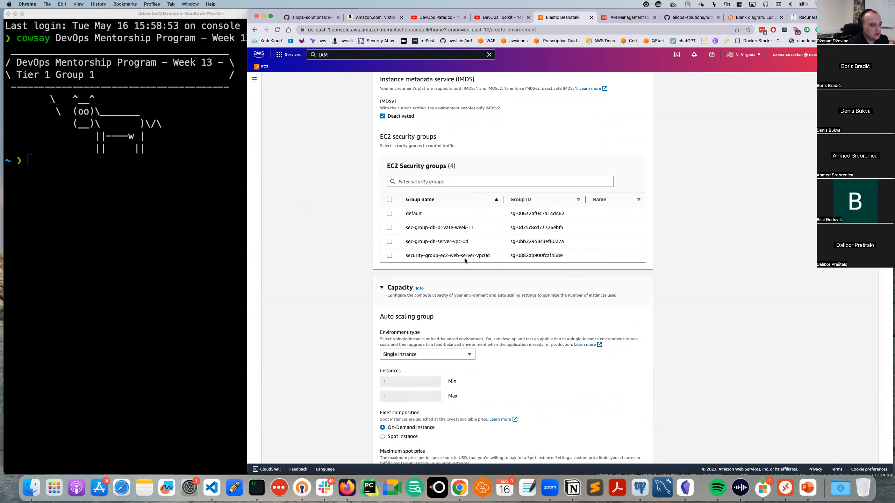
scroll(435, 234, up, 2)
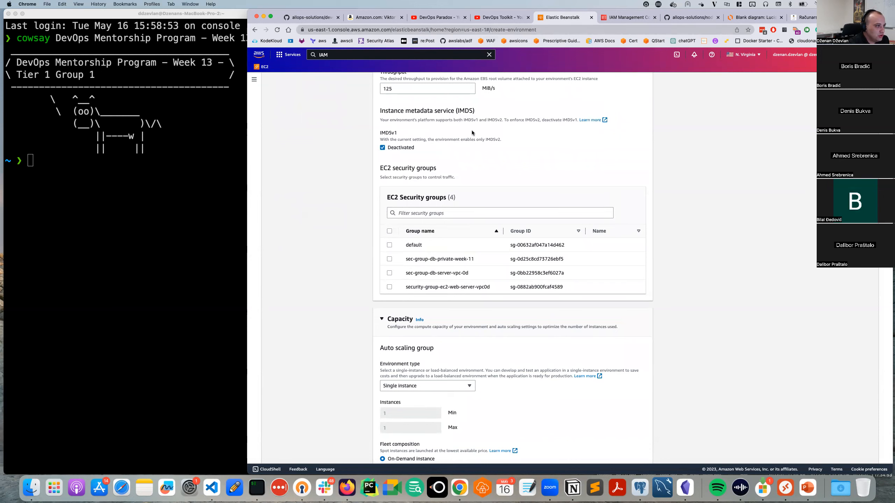
scroll(424, 244, down, 1)
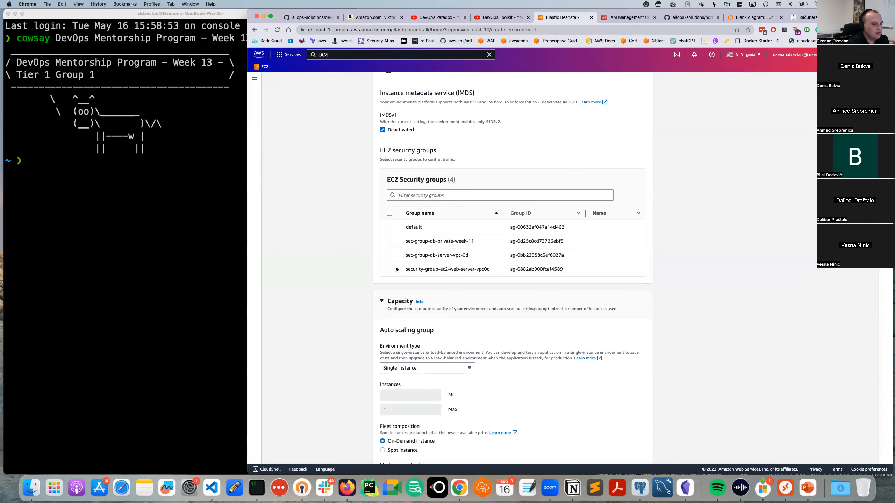
scroll(439, 256, down, 6)
scroll(441, 256, up, 8)
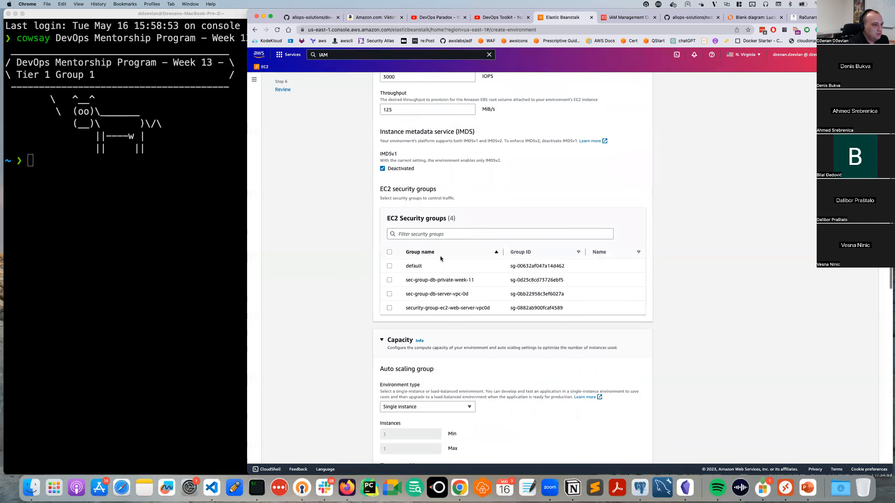
click(465, 235)
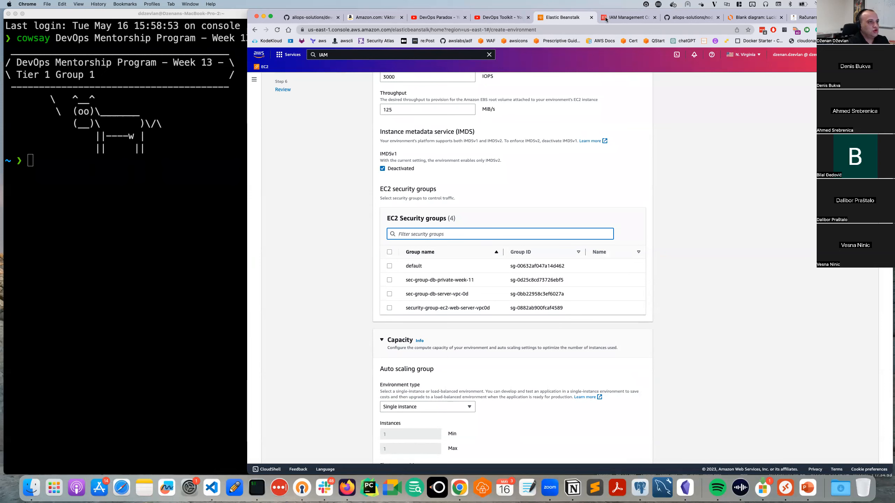
scroll(416, 292, down, 2)
click(389, 268)
scroll(448, 274, down, 2)
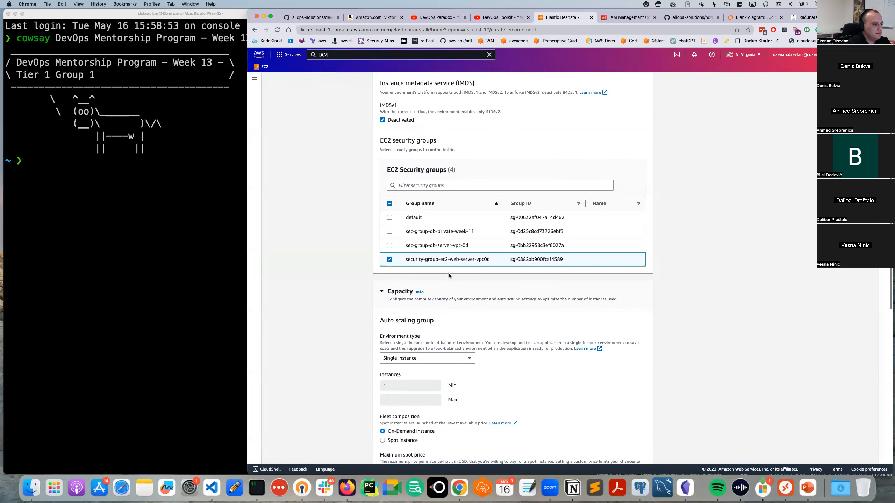
scroll(449, 276, down, 3)
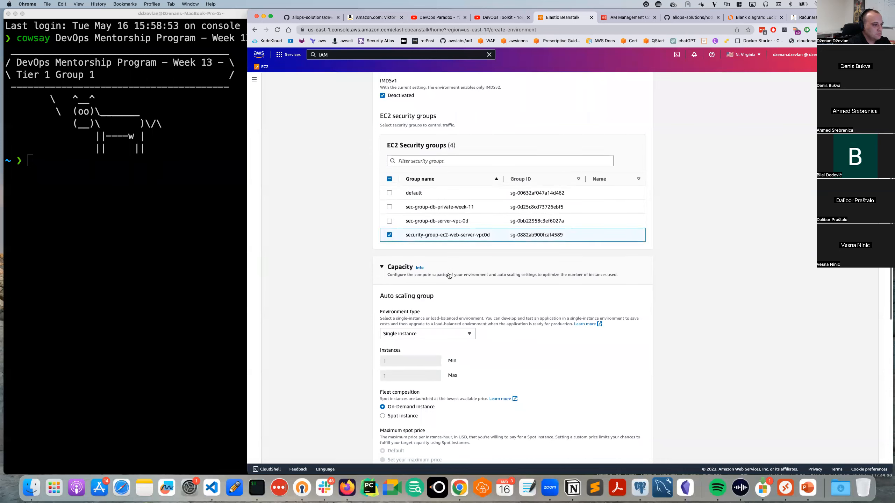
scroll(449, 276, down, 2)
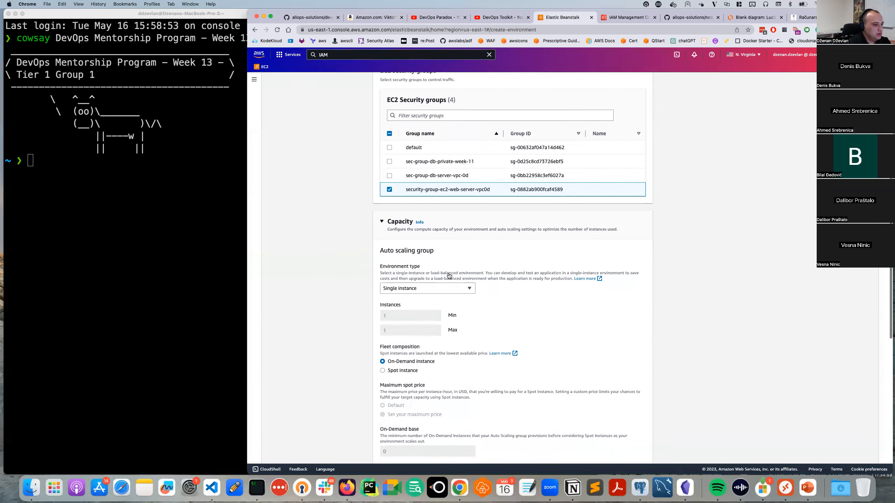
Make the environment load balanced with a minimum of 2 and maximum of 4 instances.
click(422, 283)
click(423, 295)
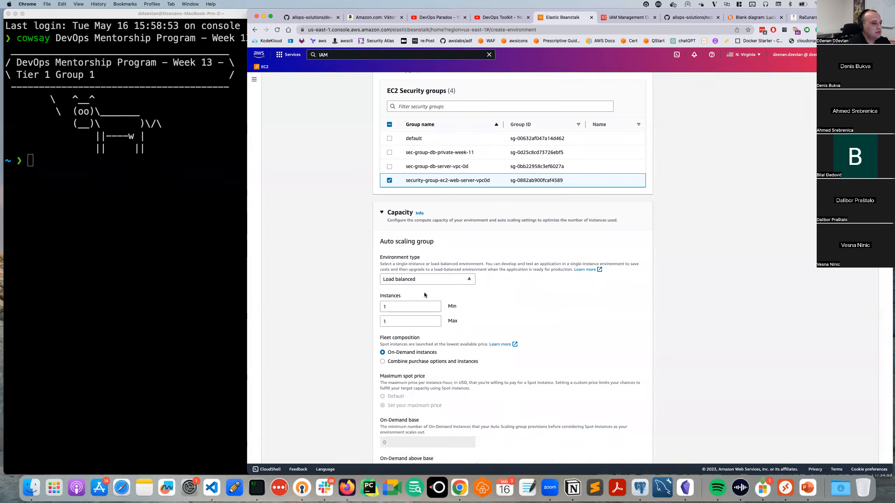
click(392, 306)
text(2)
click(382, 321)
text(4)
click(484, 324)
Limit the instance types to t3.small only.
scroll(484, 324, down, 1)
drag(423, 340, 410, 339)
scroll(423, 341, down, 1)
scroll(423, 339, down, 8)
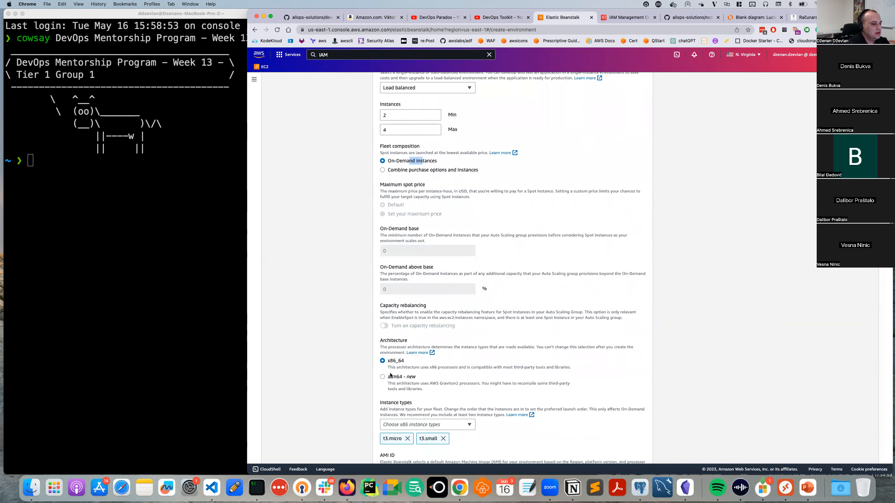
scroll(401, 388, down, 2)
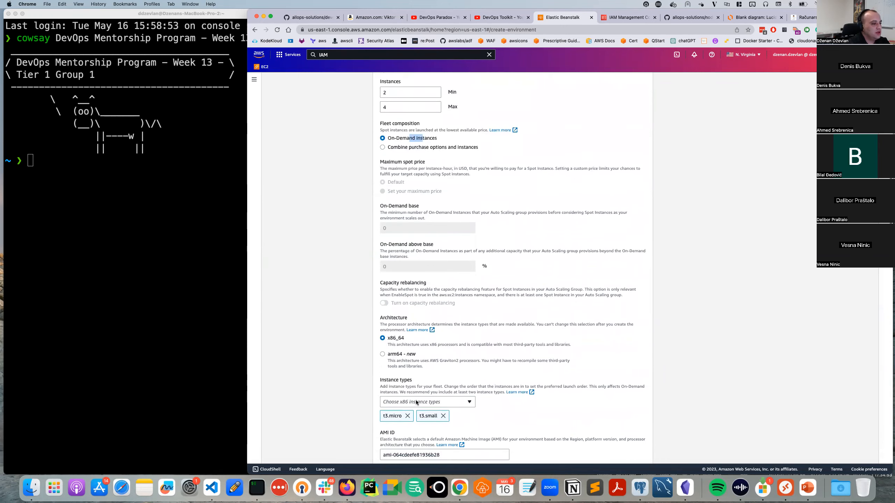
click(422, 396)
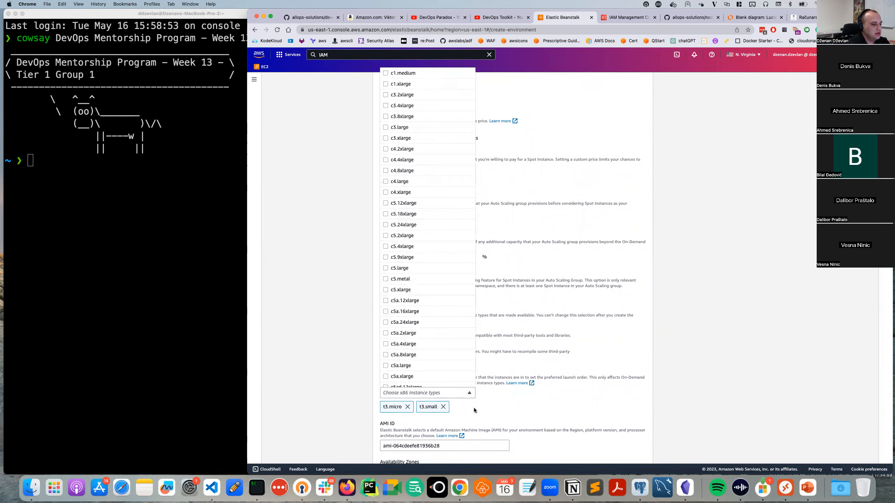
scroll(431, 261, down, 5)
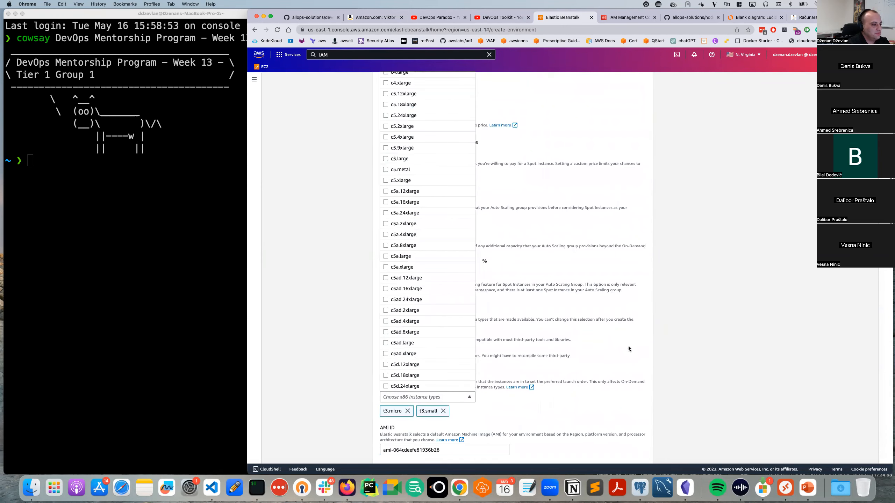
click(524, 382)
click(408, 411)
click(407, 411)
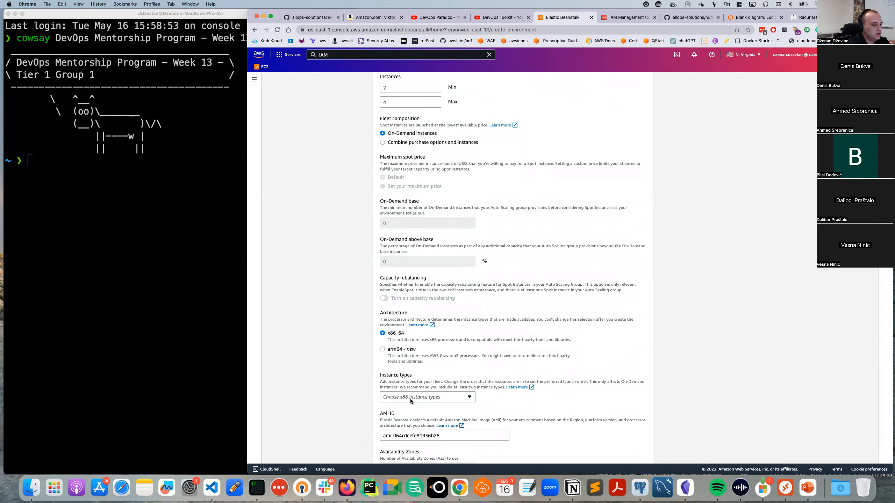
click(409, 398)
scroll(411, 316, down, 20)
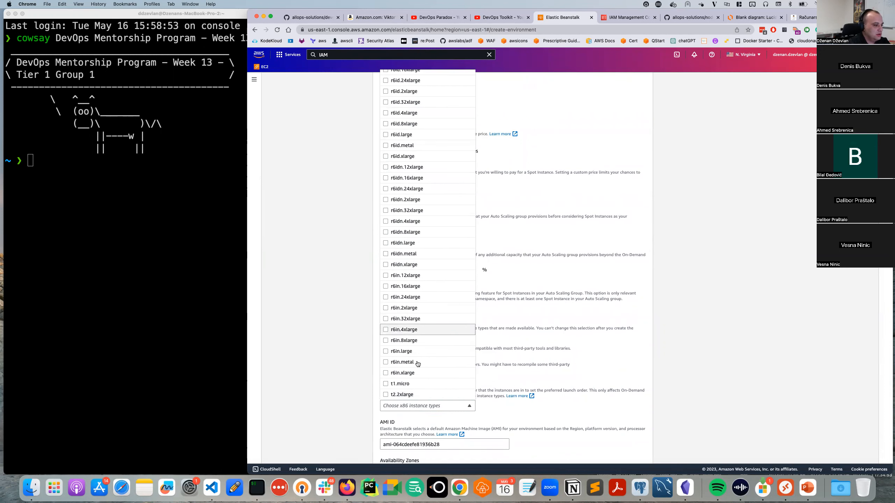
scroll(417, 360, down, 10)
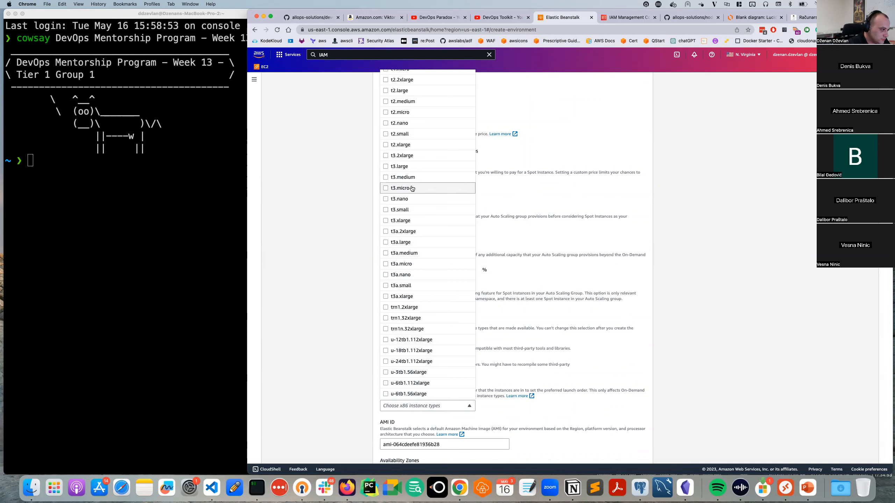
click(413, 211)
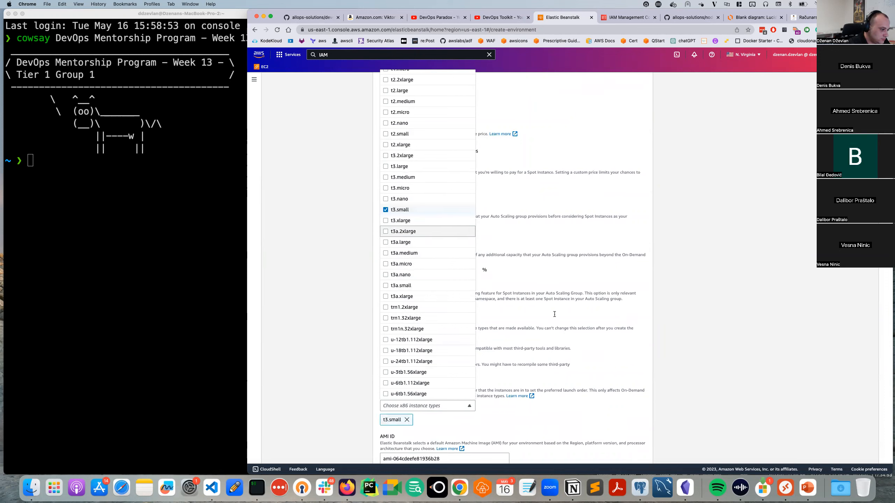
click(626, 370)
Copy the default AMI ID and open EC2 in a new browser tab.
scroll(557, 378, down, 3)
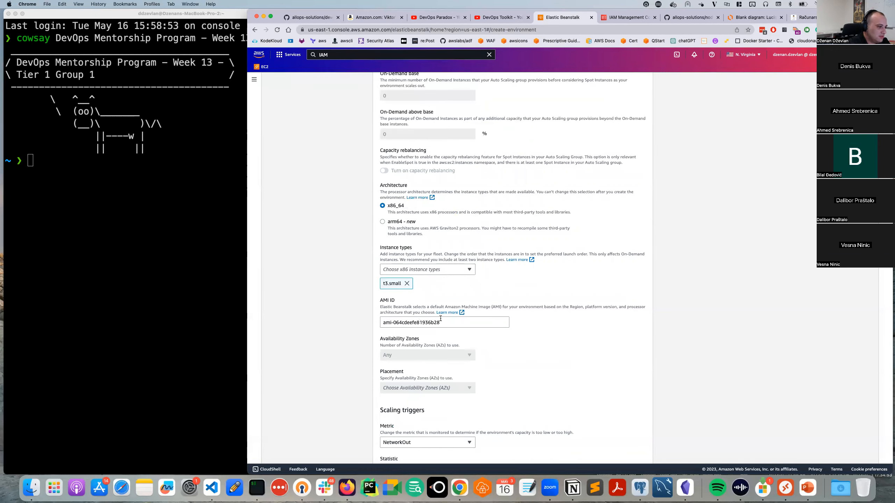
drag(444, 323, 384, 317)
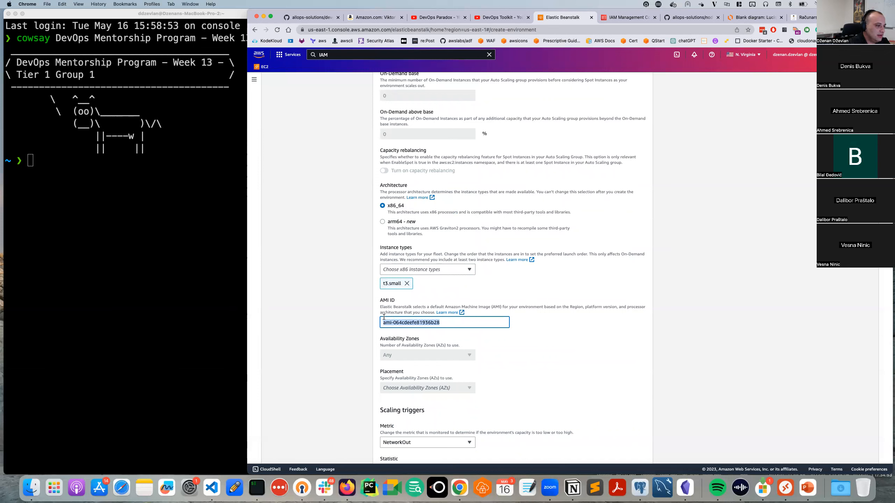
click(440, 322)
drag(441, 322, 383, 321)
key(super+c)
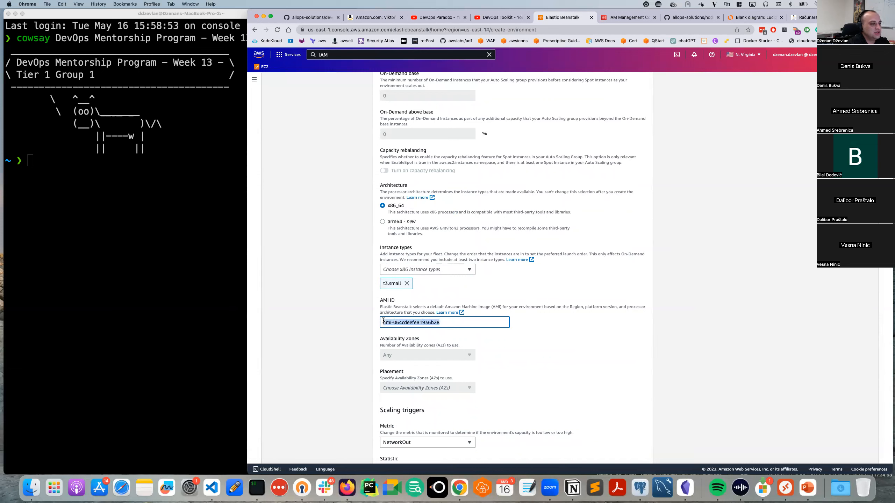
super+click(267, 67)
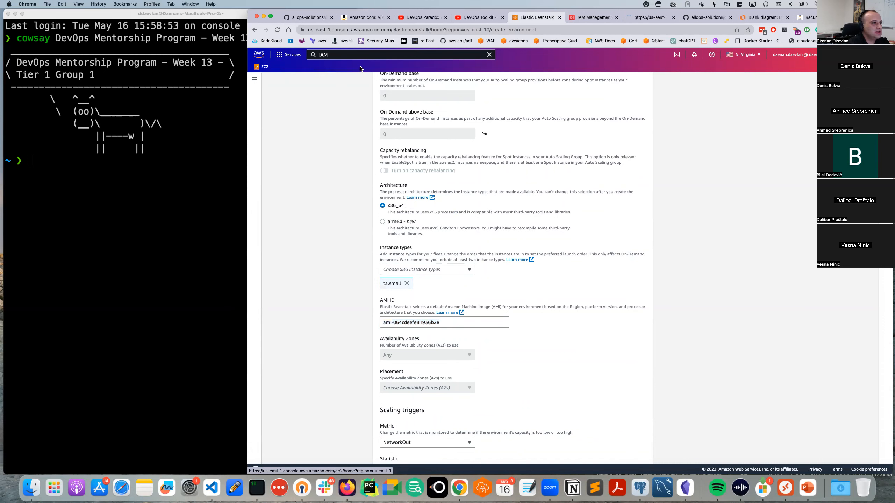
In EC2 AMIs, filter public images by ami-064cdeefe81936b28 and open its details.
click(647, 16)
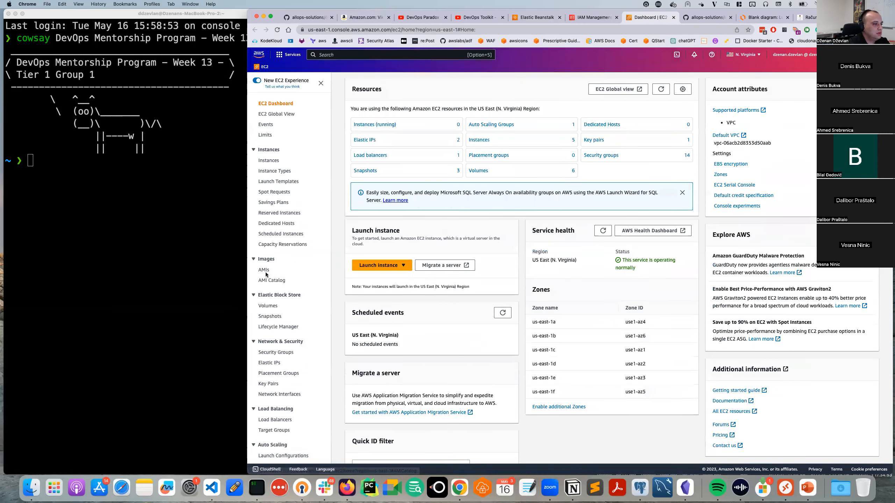
click(265, 270)
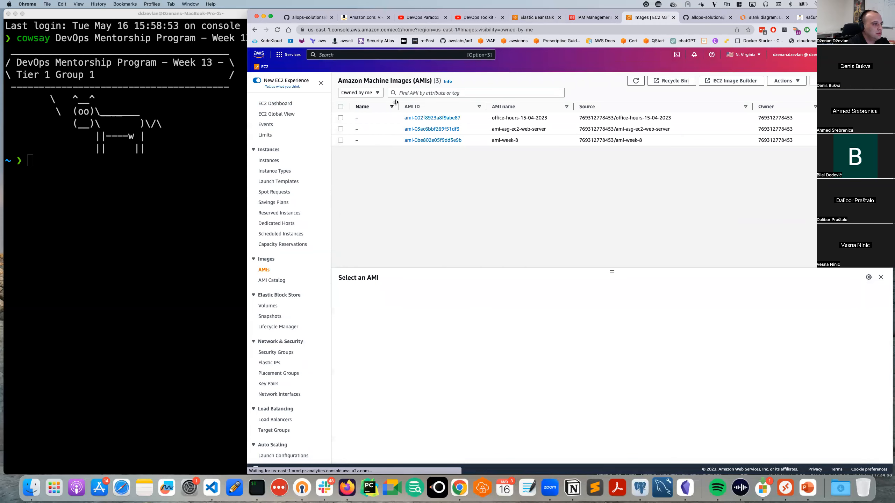
click(401, 92)
key(super+v)
click(376, 93)
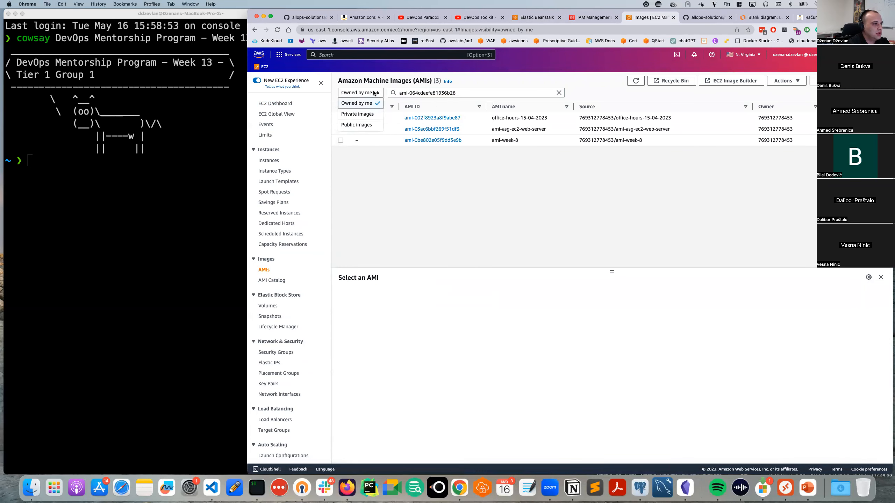
click(368, 124)
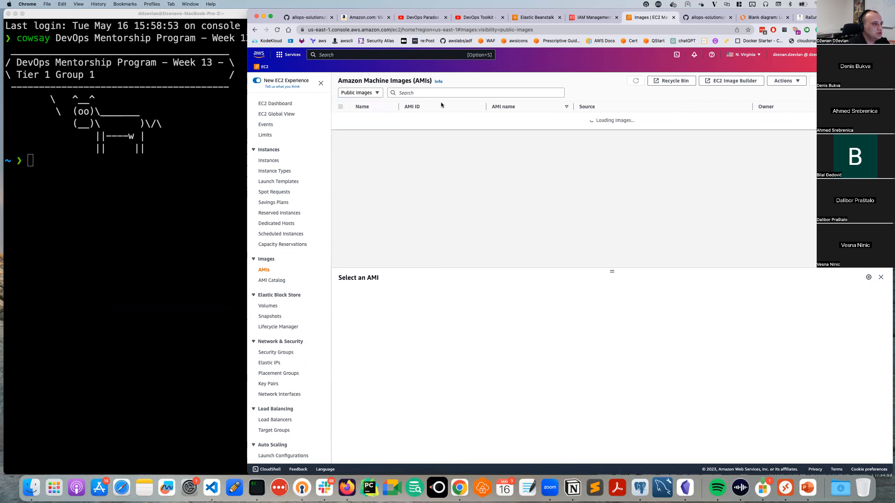
click(441, 93)
click(432, 103)
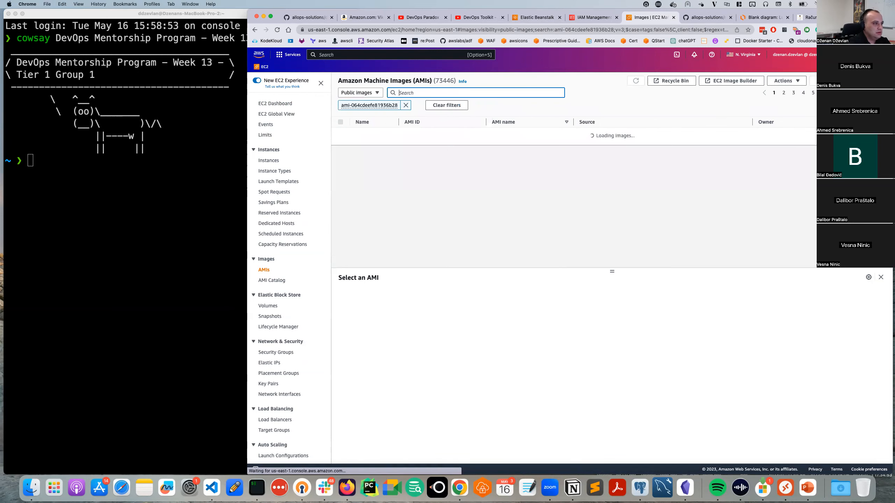
click(341, 133)
Read the AMI name (Elastic Beanstalk Node.js 14 Amazon Linux 2) and return to Beanstalk.
drag(613, 270, 587, 163)
drag(348, 233, 397, 235)
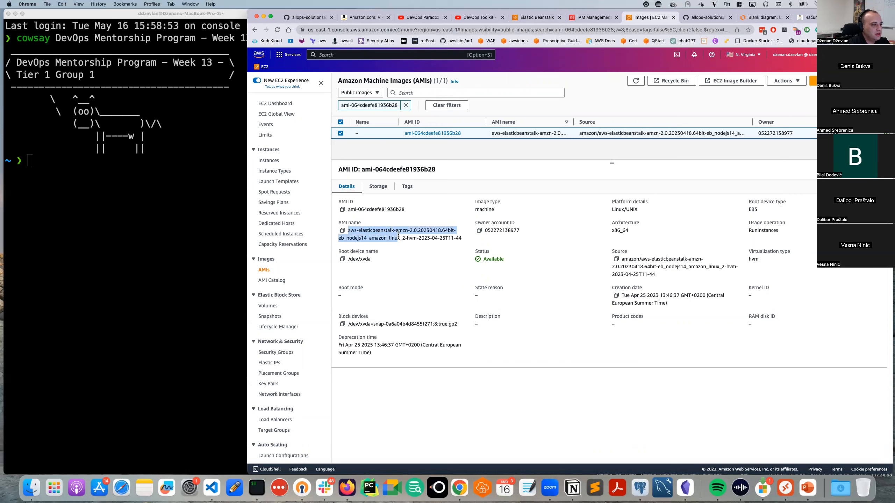
double_click(422, 230)
double_click(355, 239)
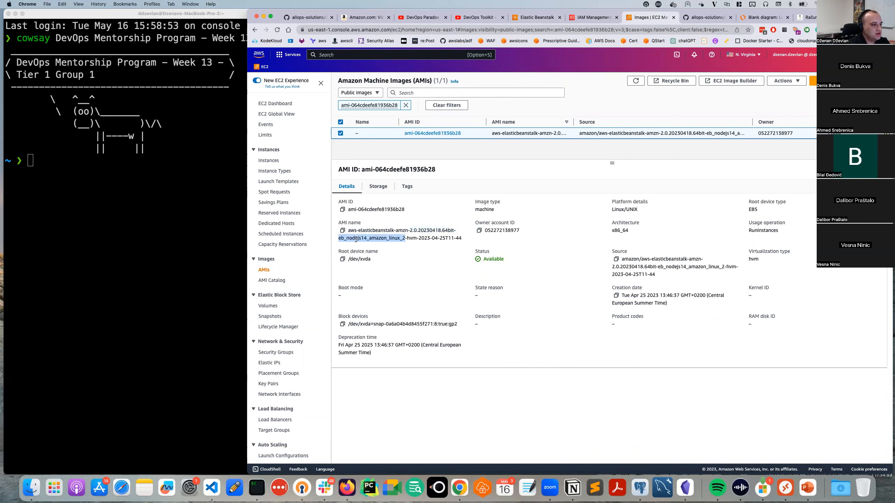
double_click(417, 241)
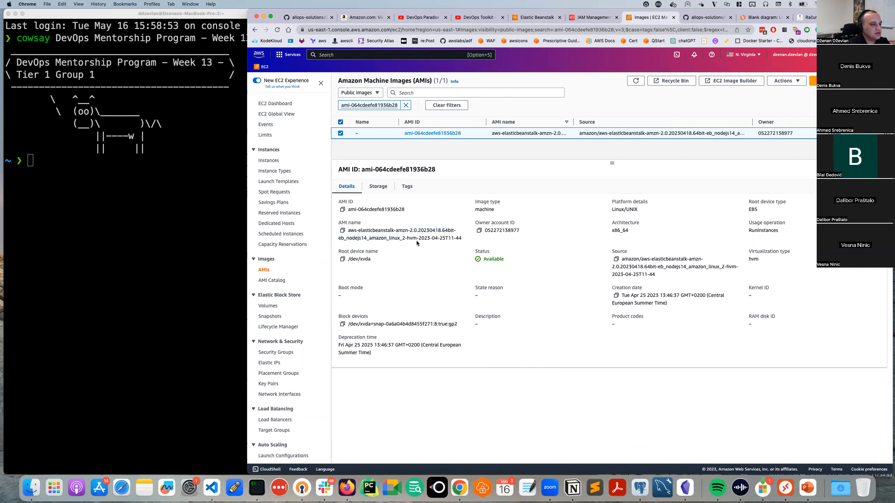
triple_click(402, 240)
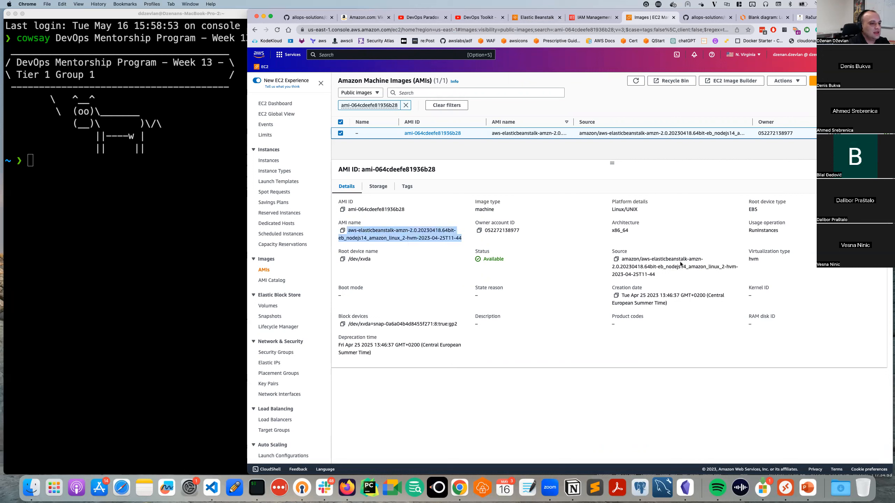
drag(408, 208, 348, 210)
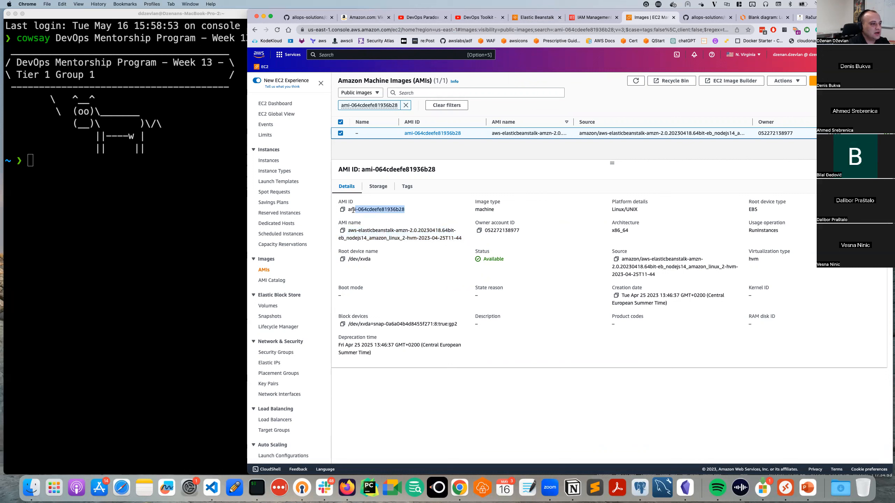
double_click(384, 211)
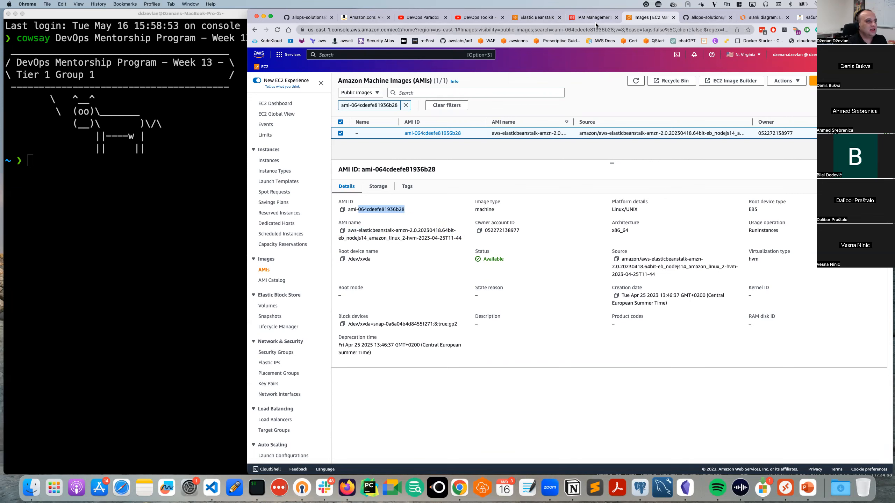
click(539, 19)
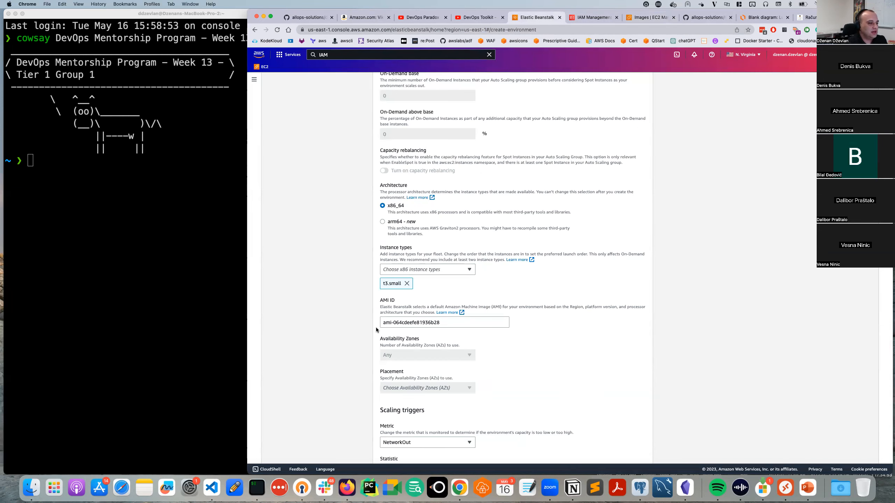
Switch the scaling metric from NetworkOut to CPUUtilization, with period and breach duration of 1 minute.
scroll(376, 328, down, 2)
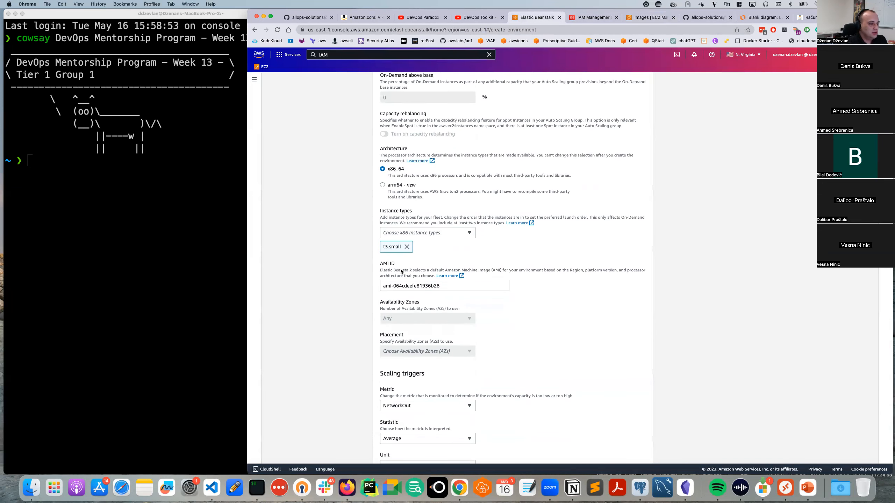
scroll(404, 319, down, 1)
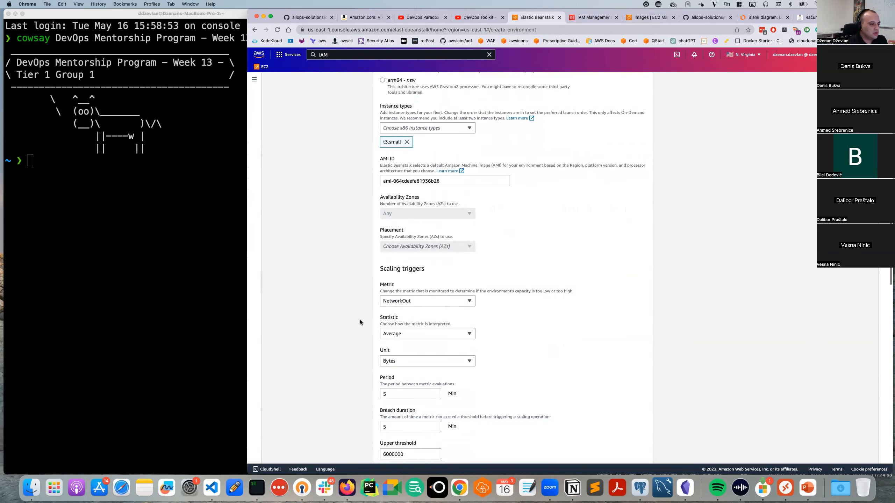
scroll(381, 300, down, 2)
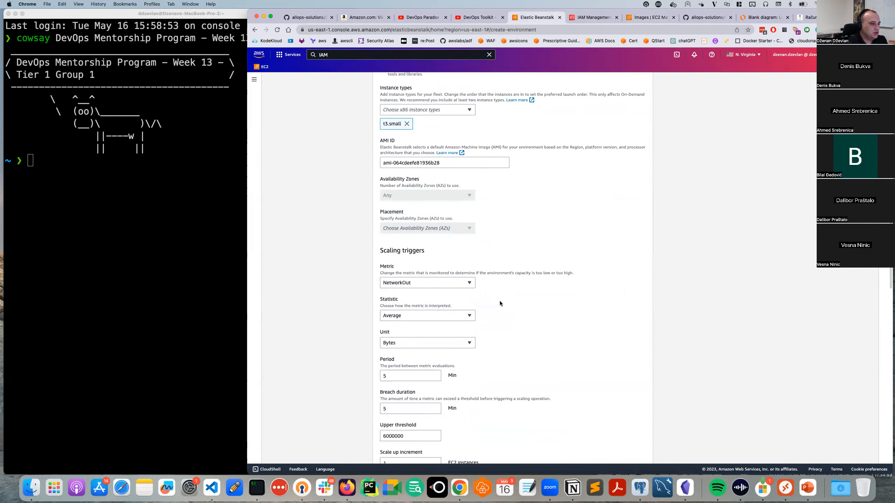
scroll(415, 284, down, 5)
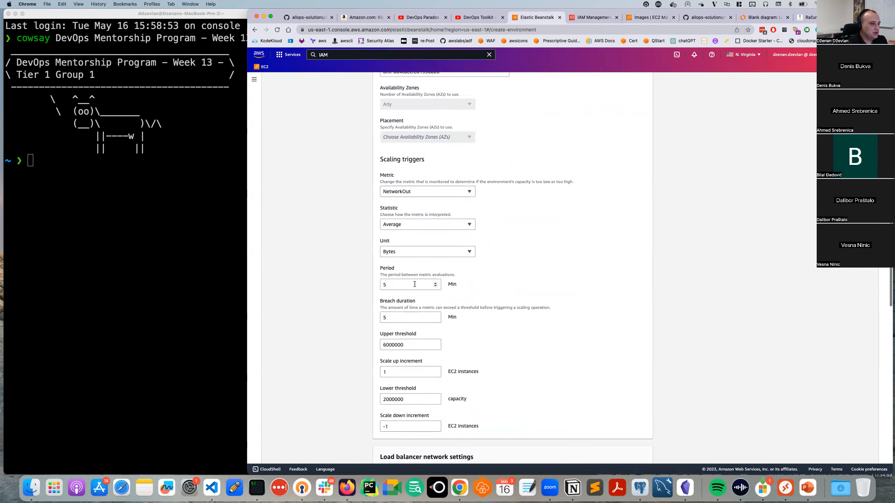
click(418, 193)
click(417, 203)
scroll(440, 247, down, 2)
click(381, 258)
key(BackSpace)
text(1)
click(418, 293)
click(475, 308)
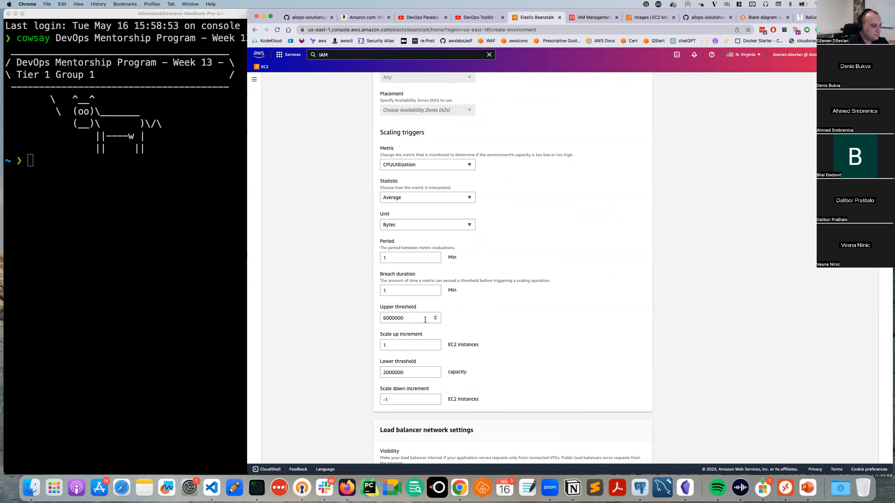
scroll(478, 319, down, 3)
scroll(474, 322, down, 4)
scroll(428, 289, down, 3)
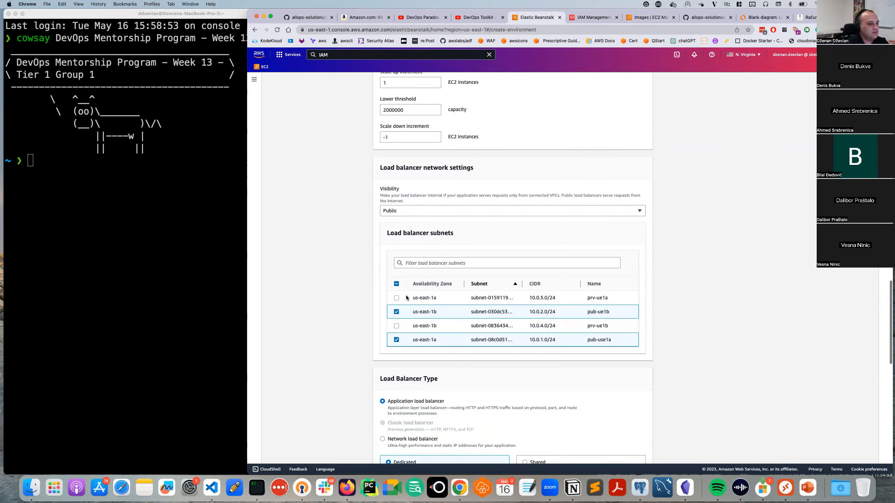
scroll(407, 298, down, 1)
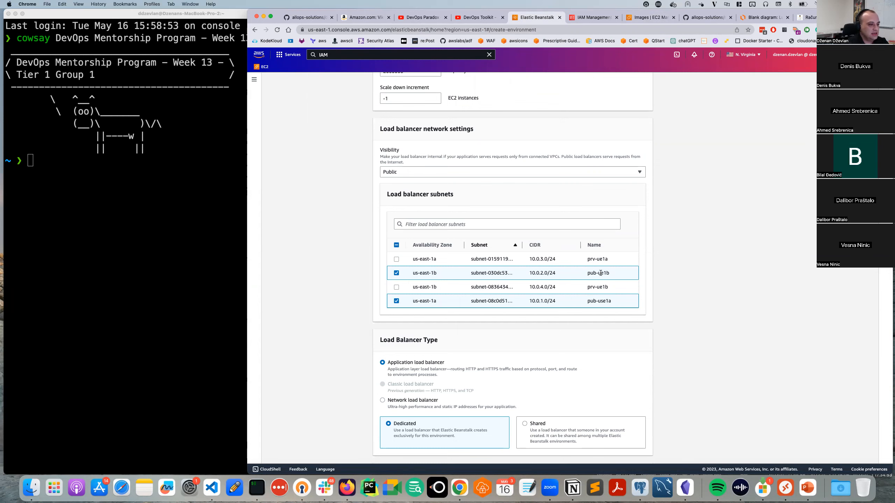
scroll(502, 301, down, 1)
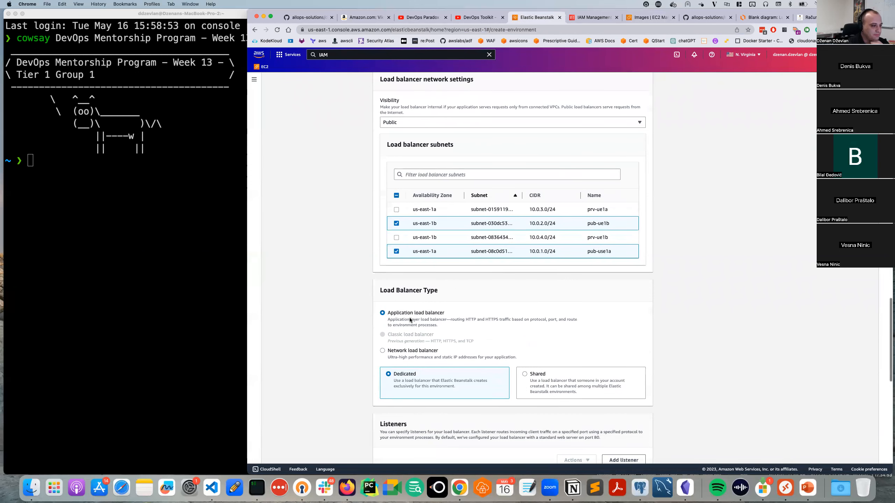
scroll(409, 319, down, 1)
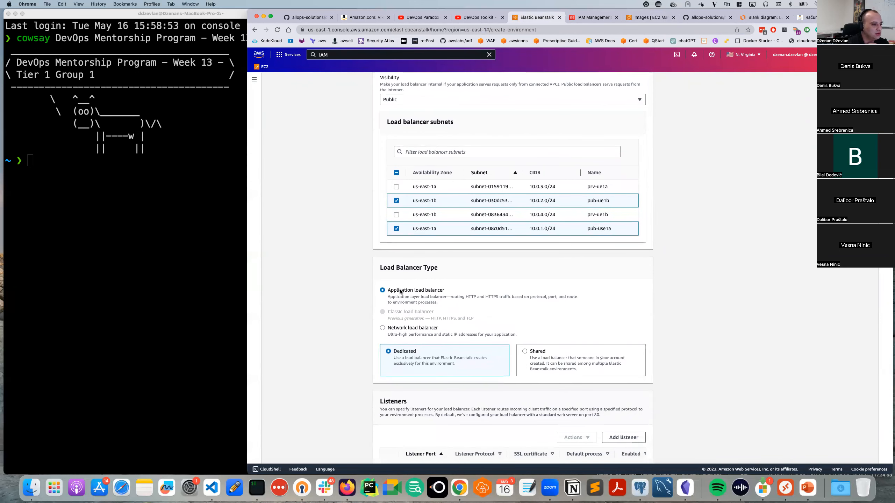
scroll(399, 294, down, 2)
scroll(399, 291, down, 1)
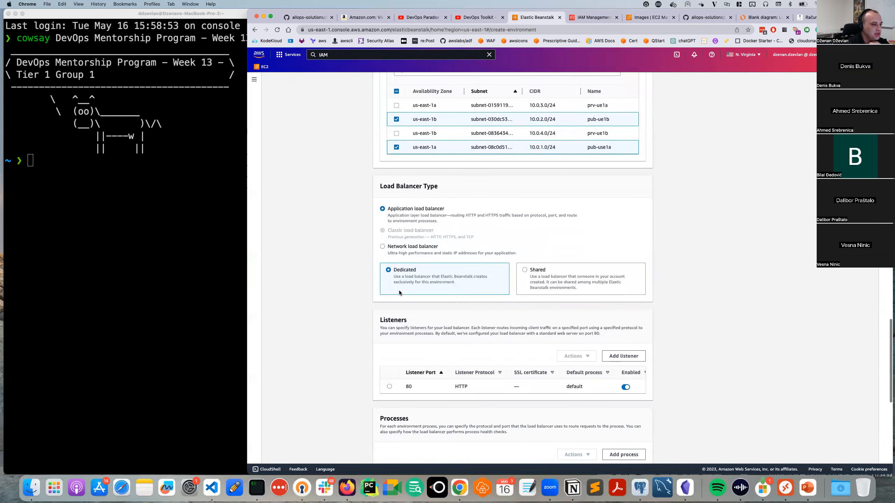
scroll(422, 282, down, 2)
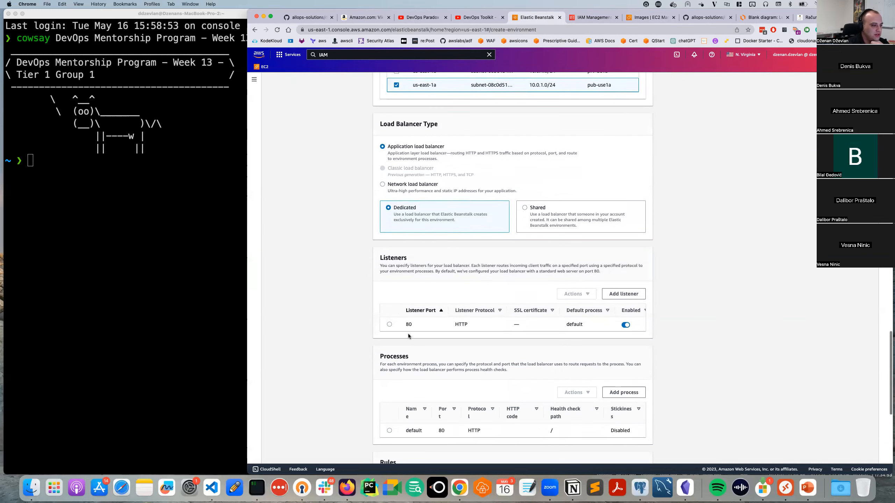
click(389, 324)
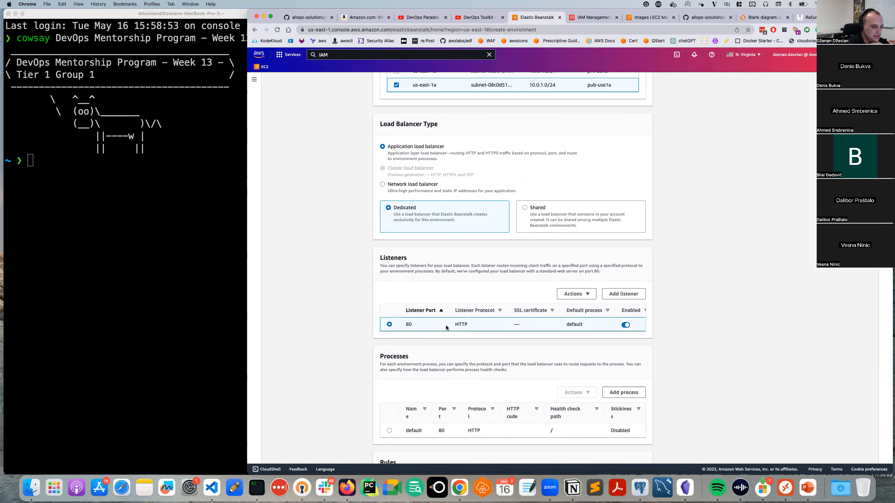
scroll(421, 327, down, 3)
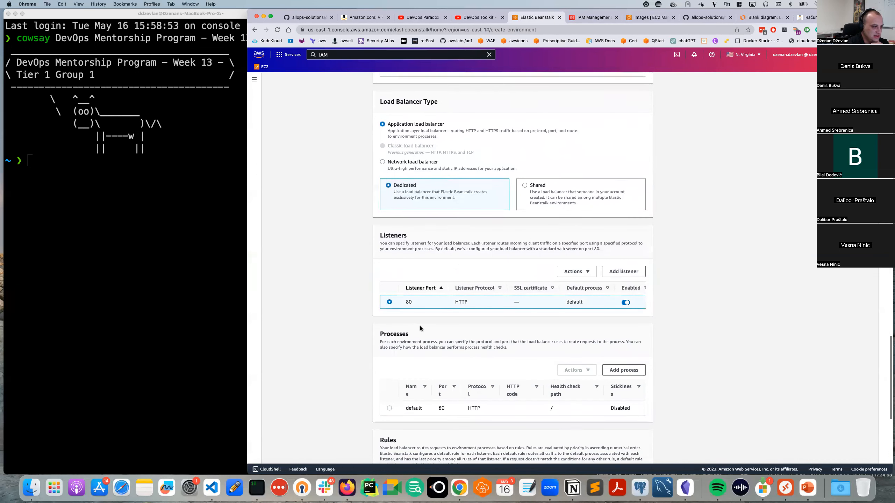
scroll(420, 329, down, 1)
click(388, 385)
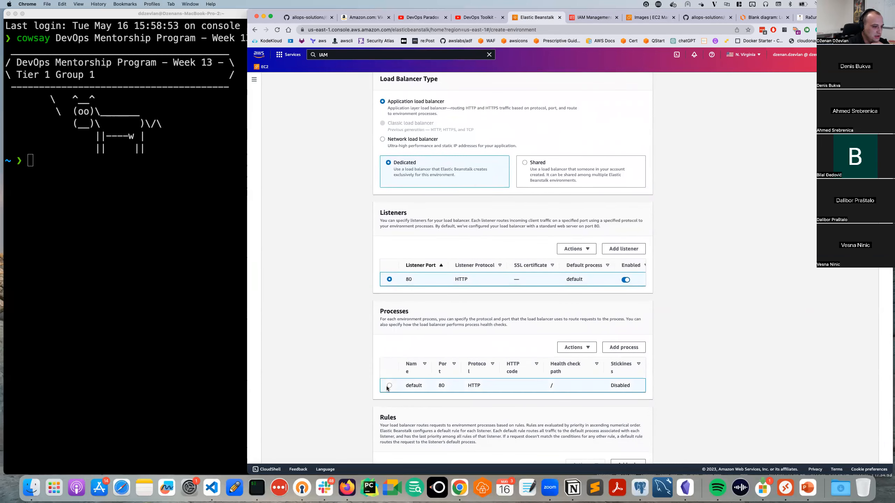
scroll(407, 372, down, 1)
scroll(409, 368, down, 10)
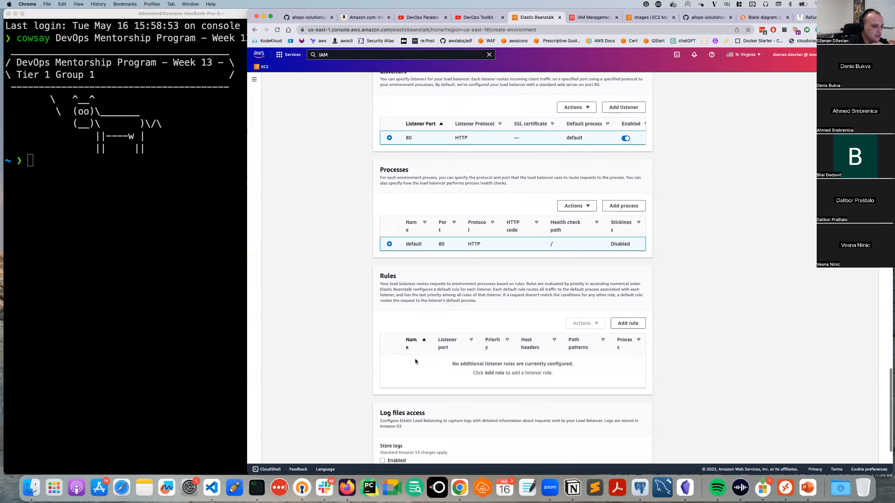
scroll(414, 359, down, 1)
scroll(438, 308, down, 6)
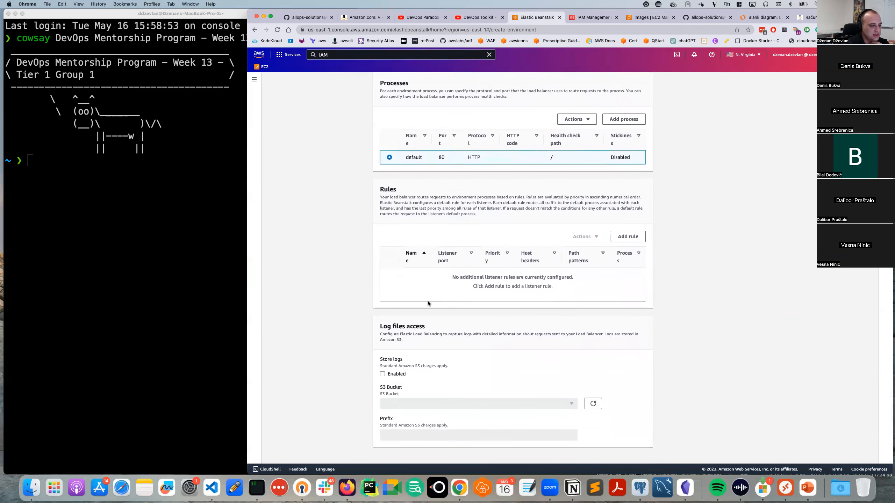
scroll(428, 303, down, 2)
On the monitoring step, add InstanceHealth, LoadAverage1min, ApplicationRequests4xx and ApplicationRequests5xx instance metrics.
click(639, 451)
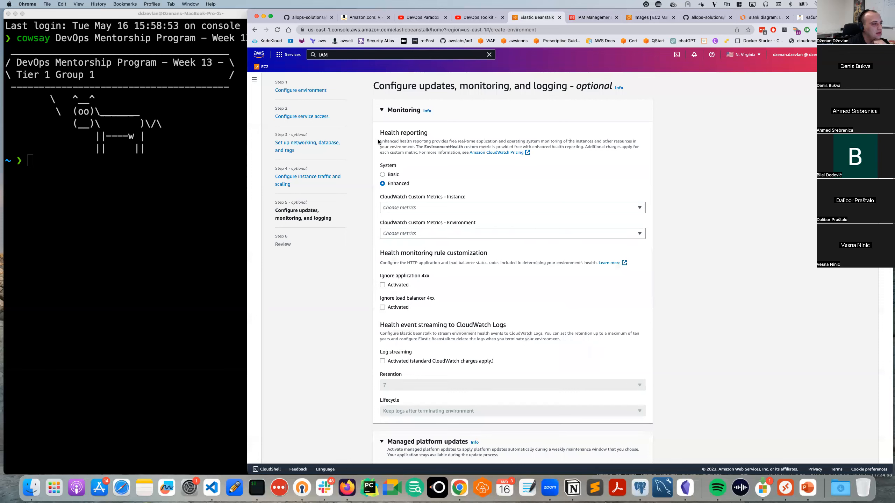
click(420, 208)
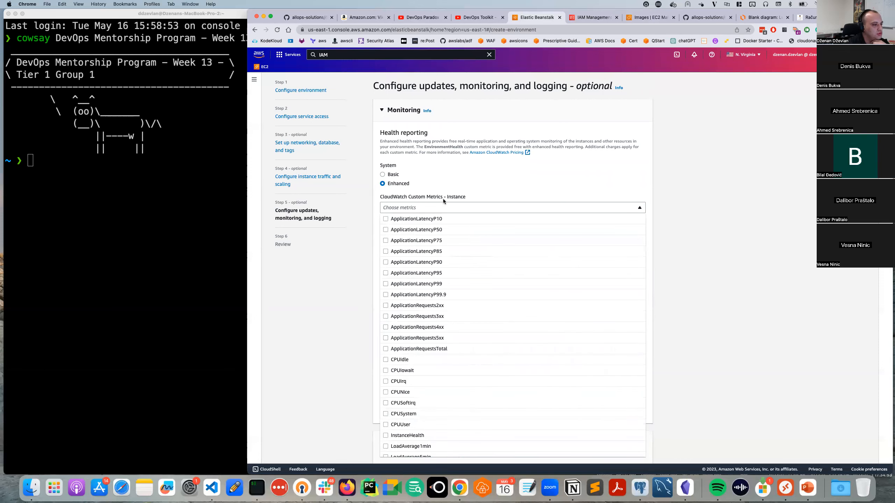
scroll(444, 360, down, 1)
scroll(444, 361, down, 4)
scroll(435, 352, up, 5)
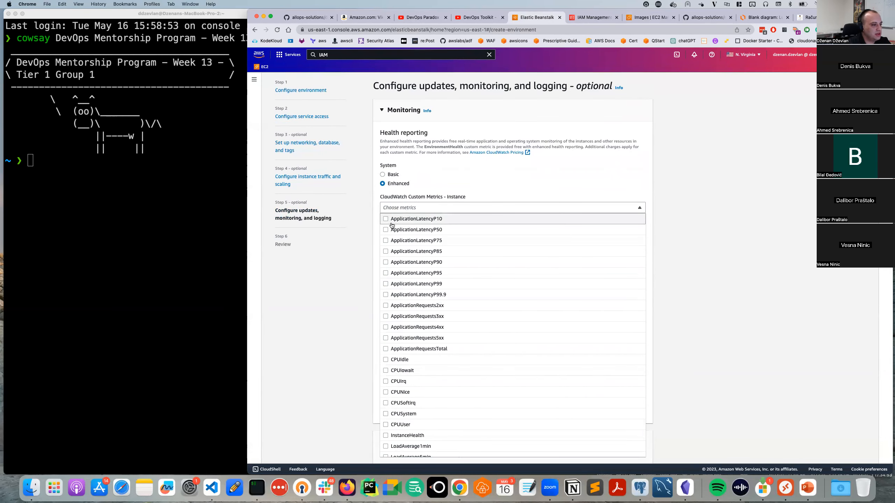
scroll(409, 310, down, 1)
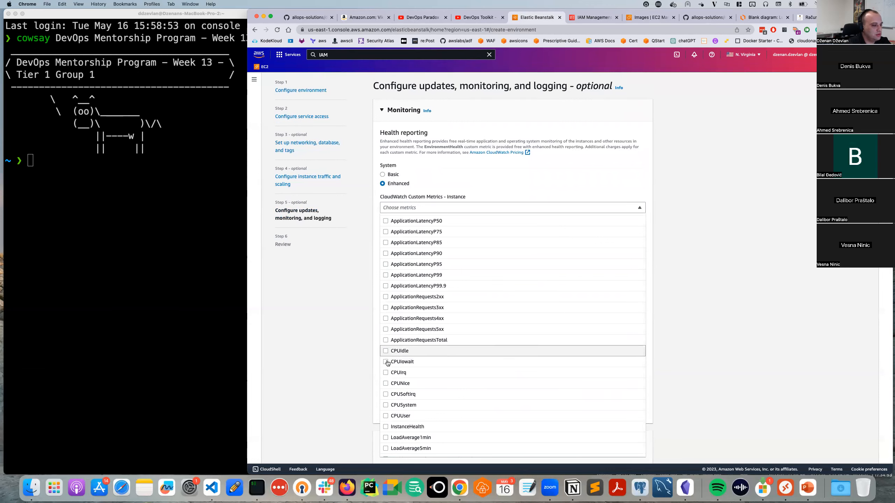
scroll(388, 366, down, 1)
scroll(384, 413, down, 1)
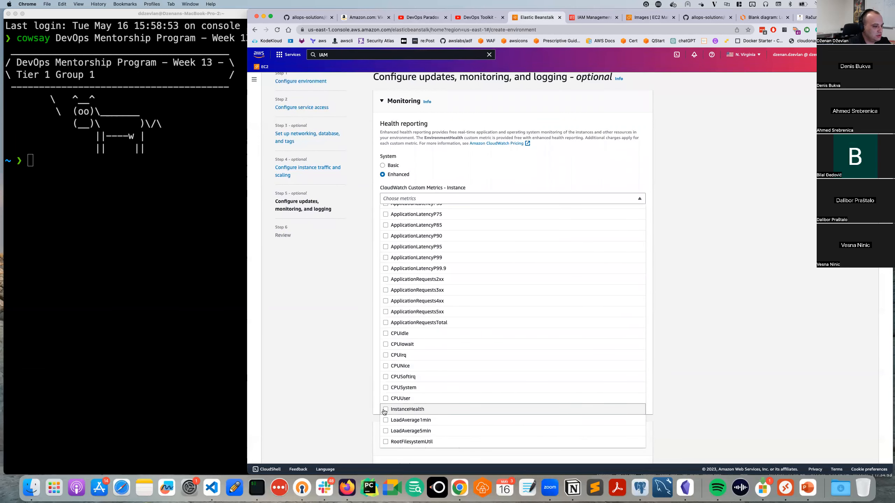
click(384, 410)
scroll(386, 428, down, 2)
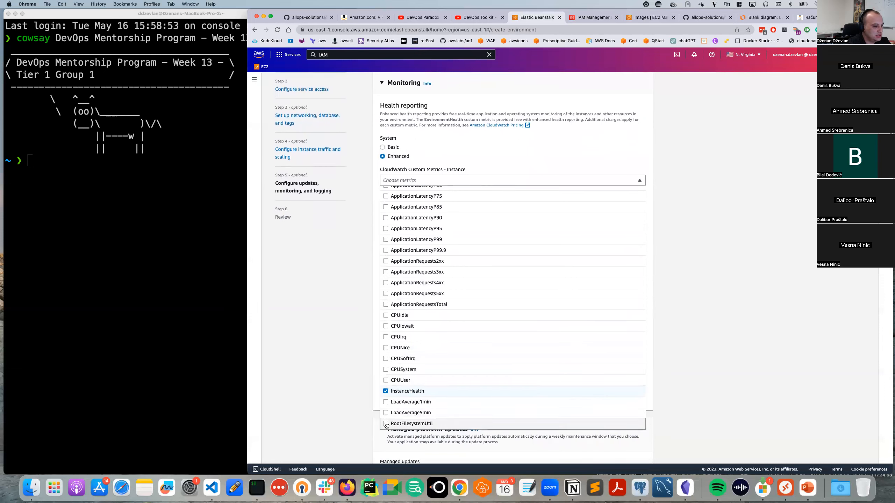
click(385, 402)
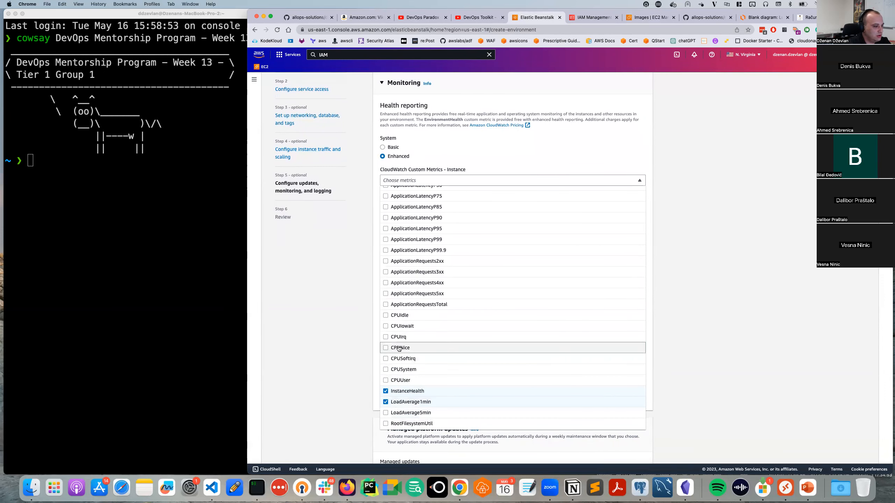
click(391, 283)
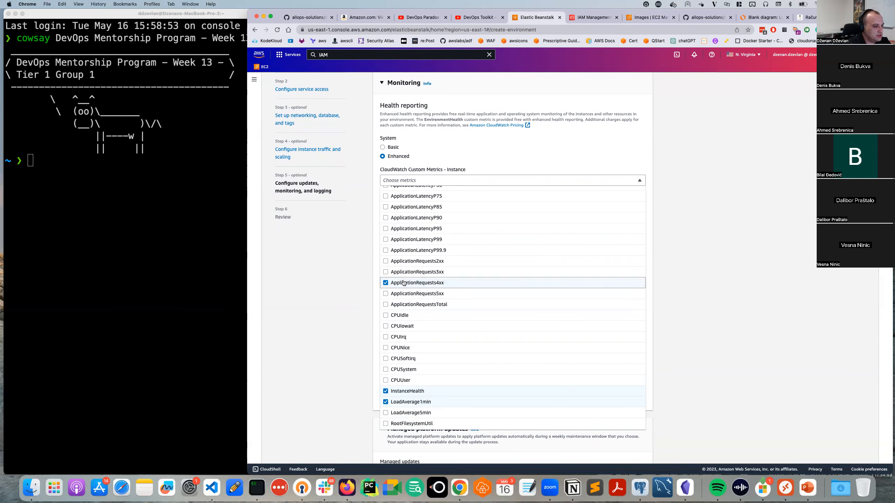
click(386, 294)
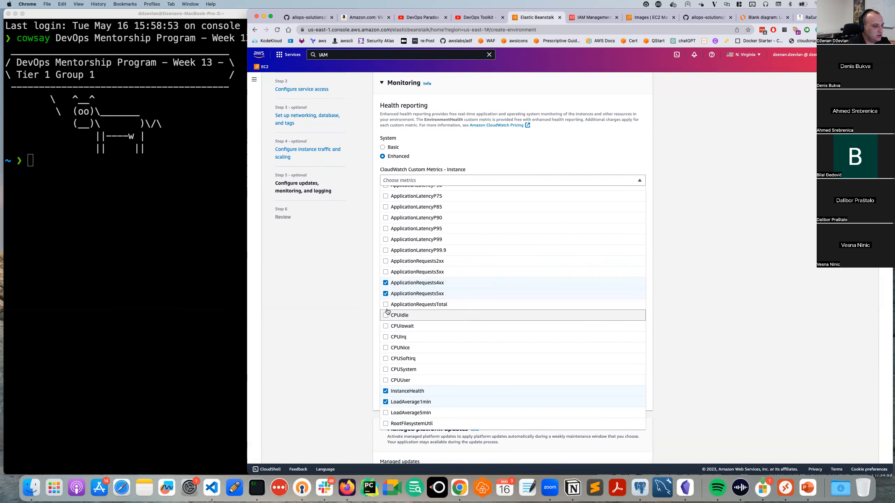
click(676, 285)
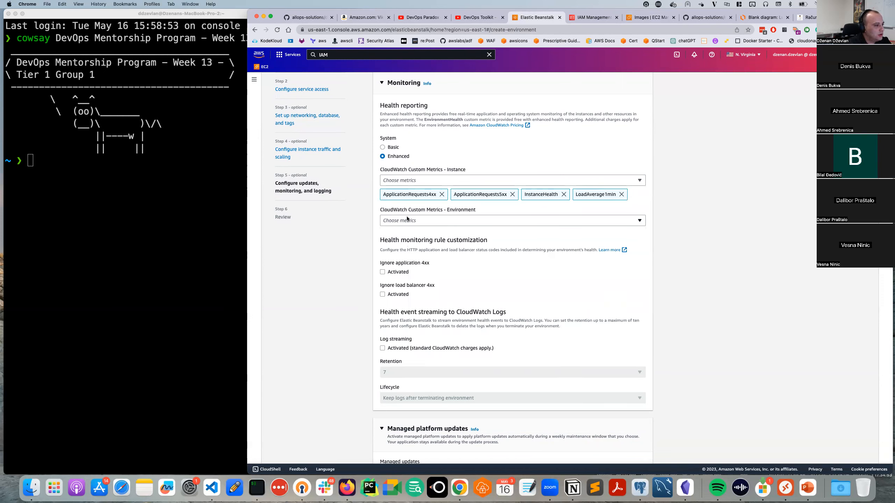
Enter your e-mail address under Email notifications to receive important environment events.
scroll(407, 212, down, 4)
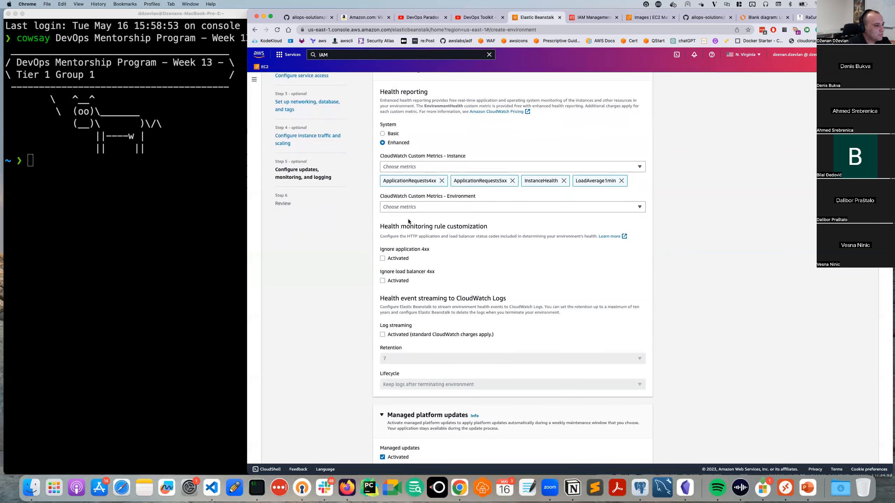
scroll(412, 245, down, 3)
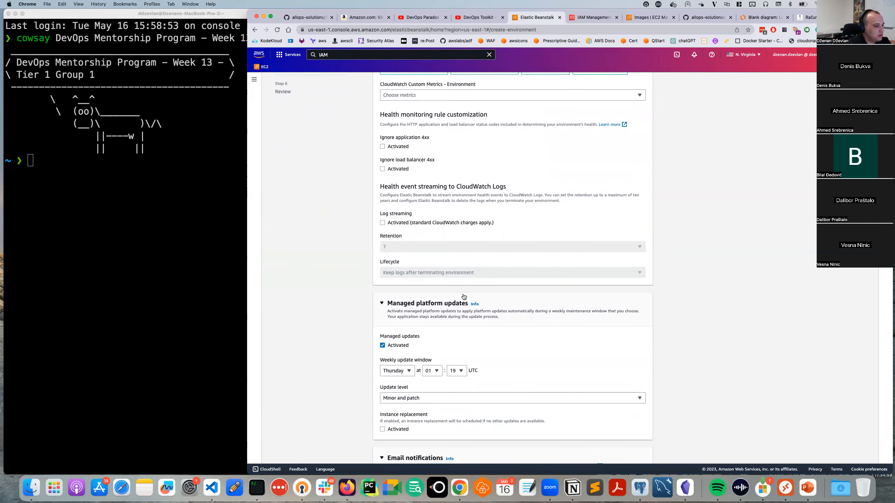
scroll(464, 297, down, 1)
scroll(429, 291, down, 3)
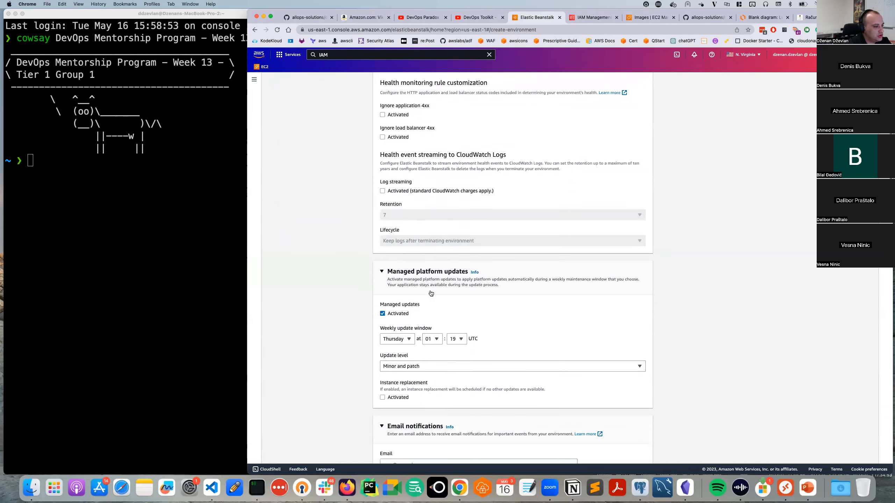
scroll(429, 291, down, 5)
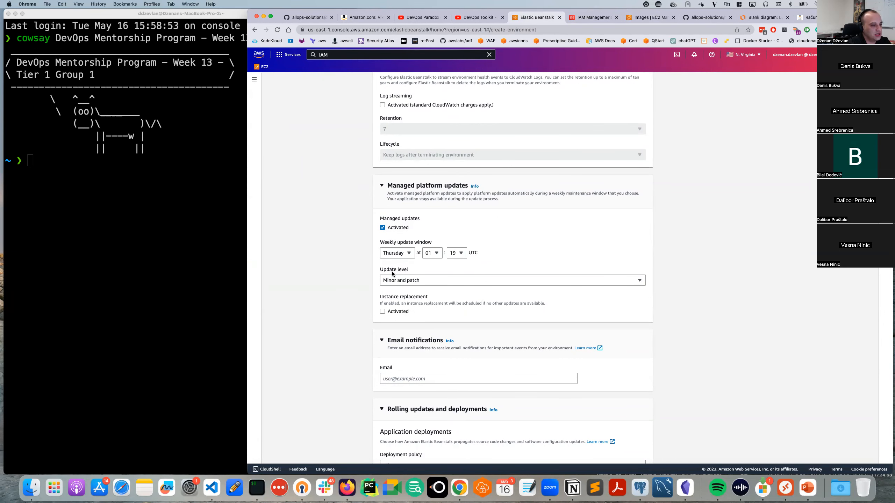
scroll(424, 305, down, 2)
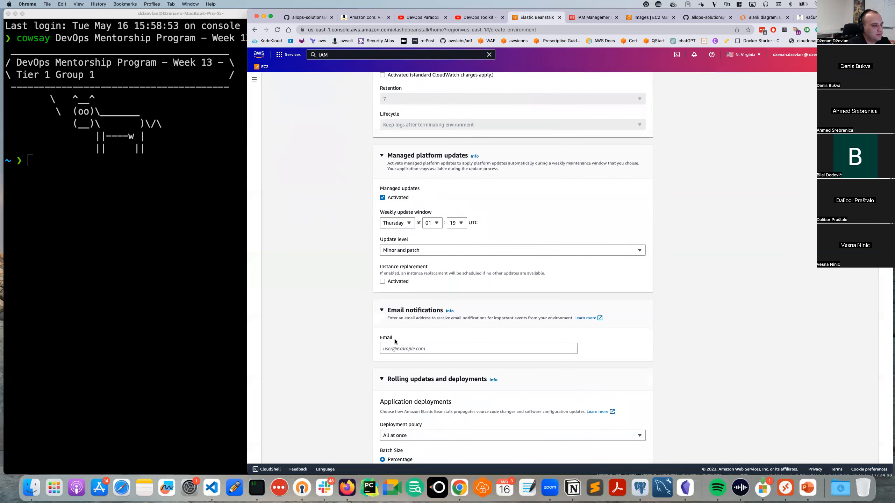
scroll(396, 333, down, 2)
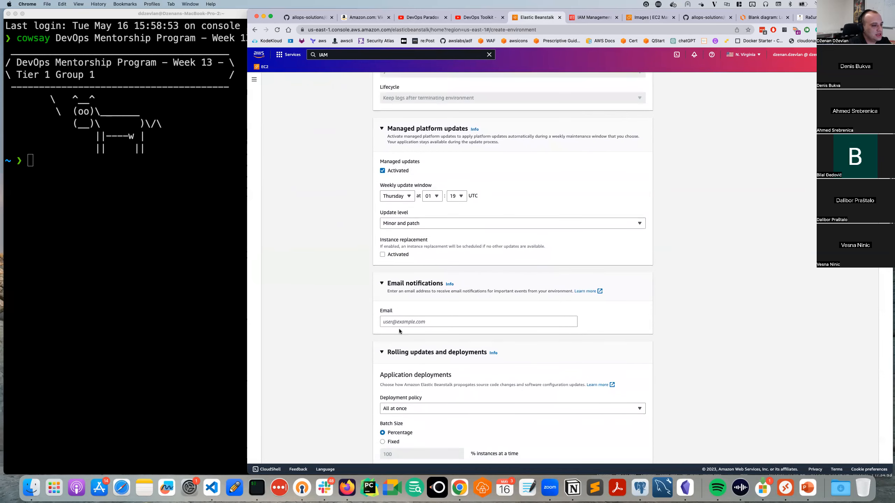
click(404, 321)
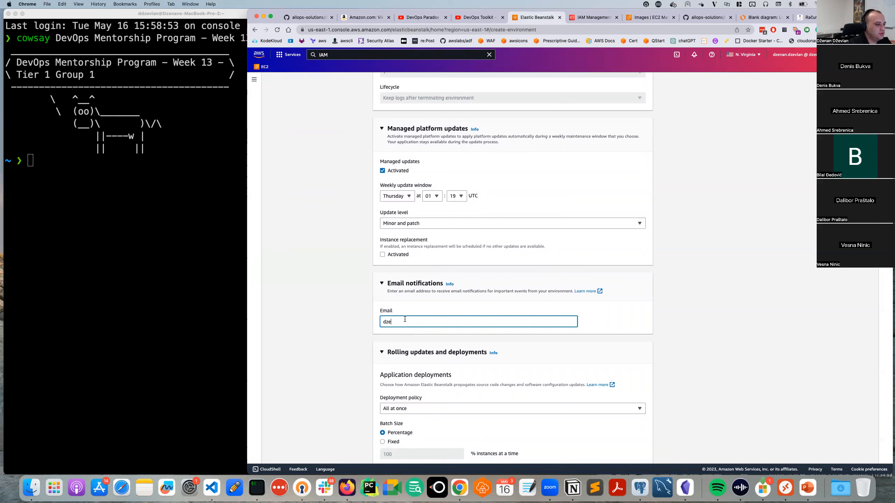
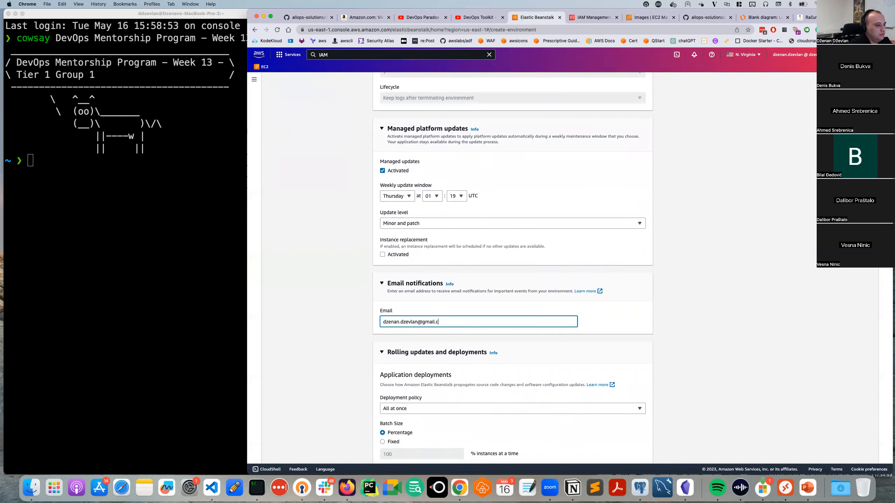
click(315, 392)
scroll(316, 397, down, 5)
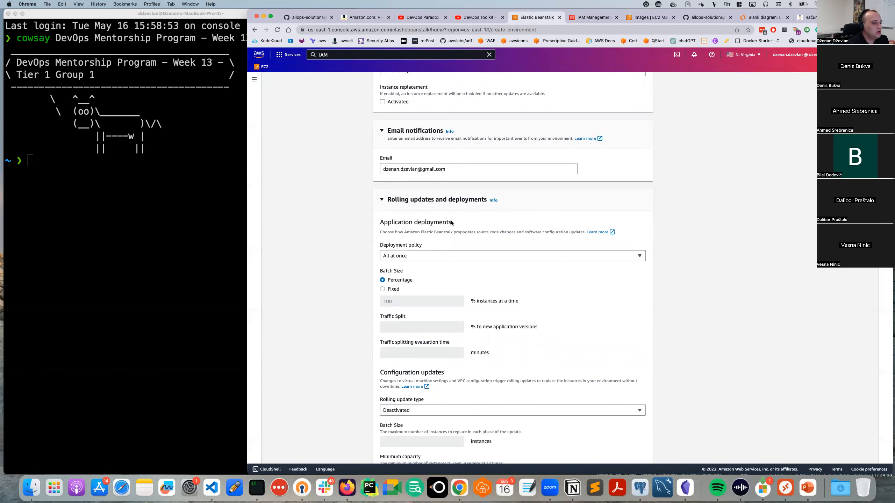
Leave Nginx as the Platform software proxy server and continue to the Review page.
scroll(408, 253, down, 1)
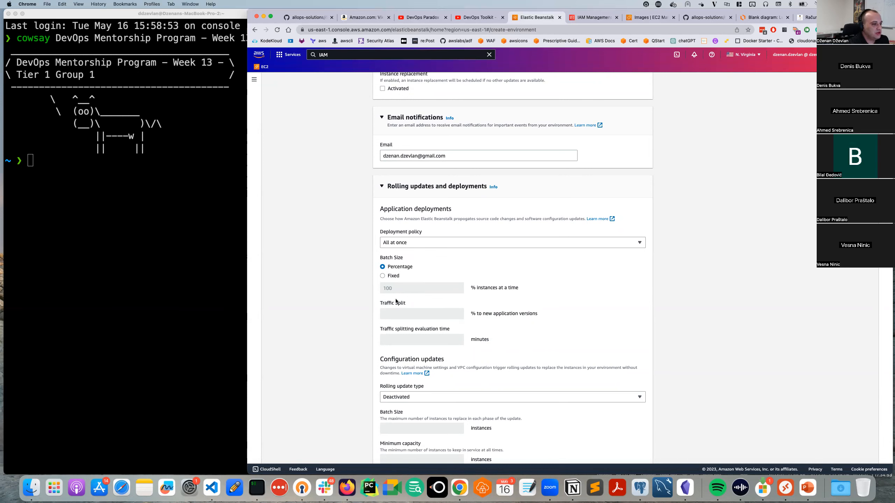
scroll(341, 411, down, 5)
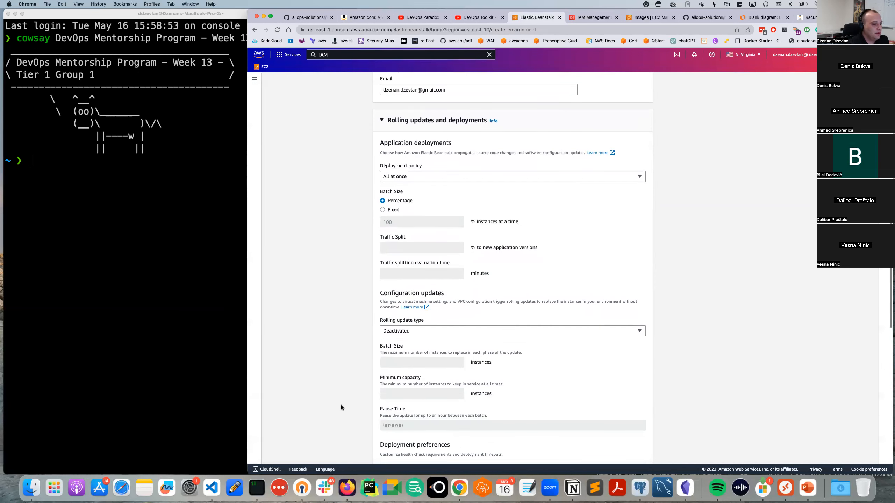
scroll(390, 338, down, 15)
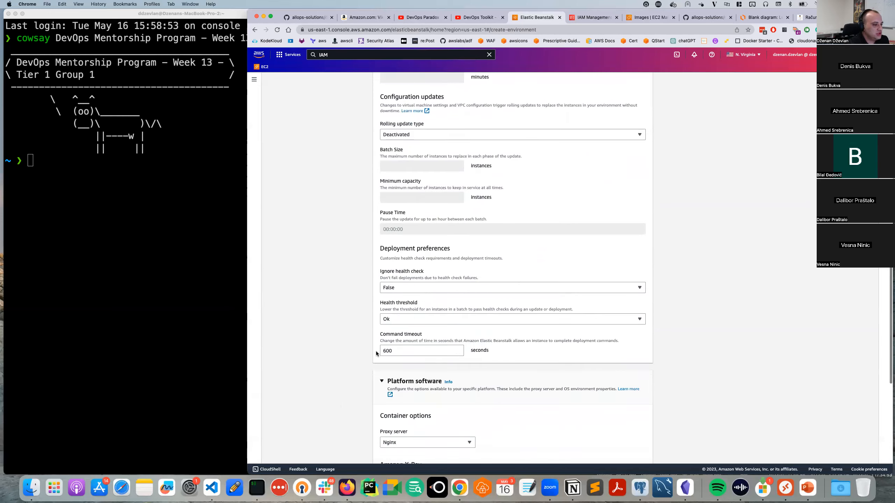
scroll(367, 354, down, 3)
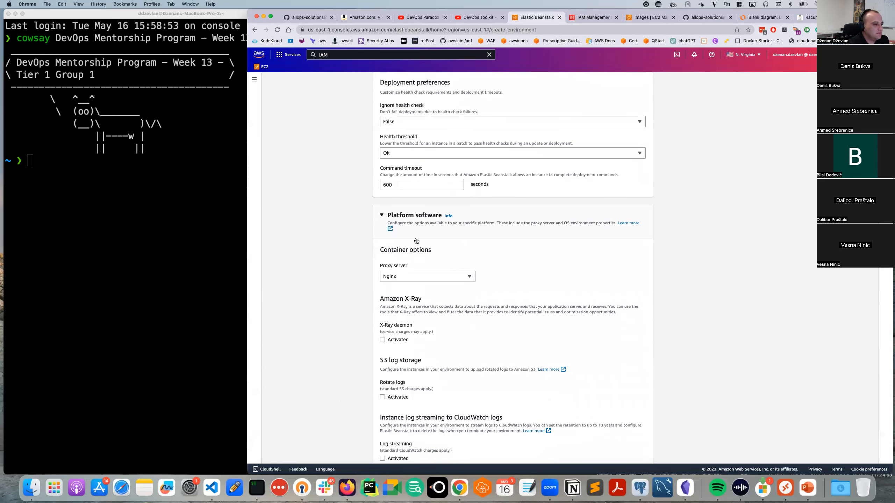
scroll(411, 243, down, 2)
scroll(410, 250, down, 1)
click(399, 235)
click(401, 258)
click(413, 233)
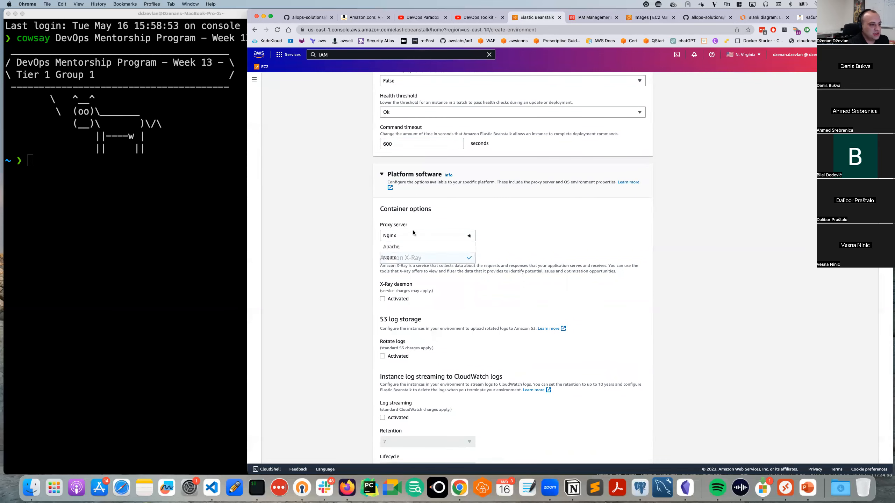
click(407, 260)
scroll(447, 296, down, 5)
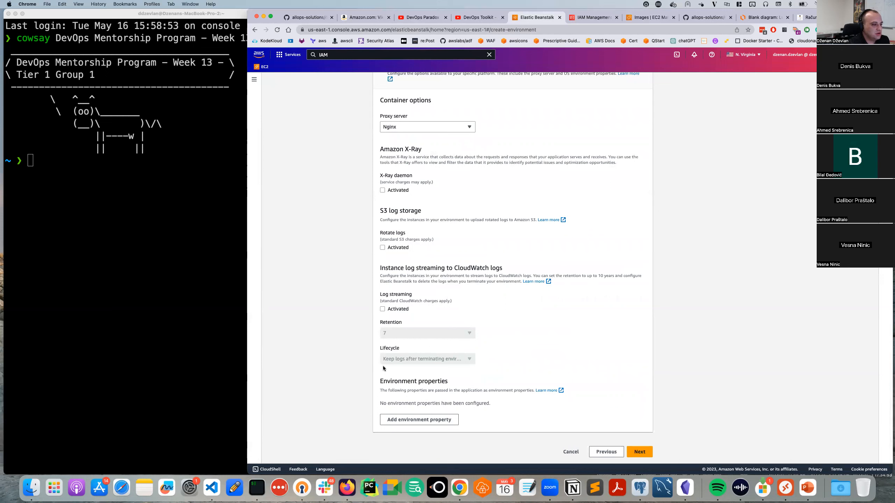
click(650, 453)
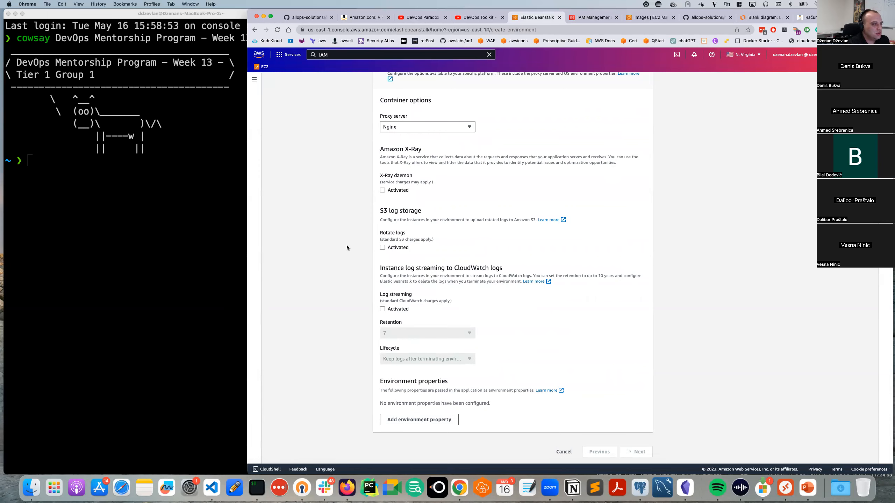
Scroll through the Review page to check the collected environment settings.
scroll(319, 250, down, 15)
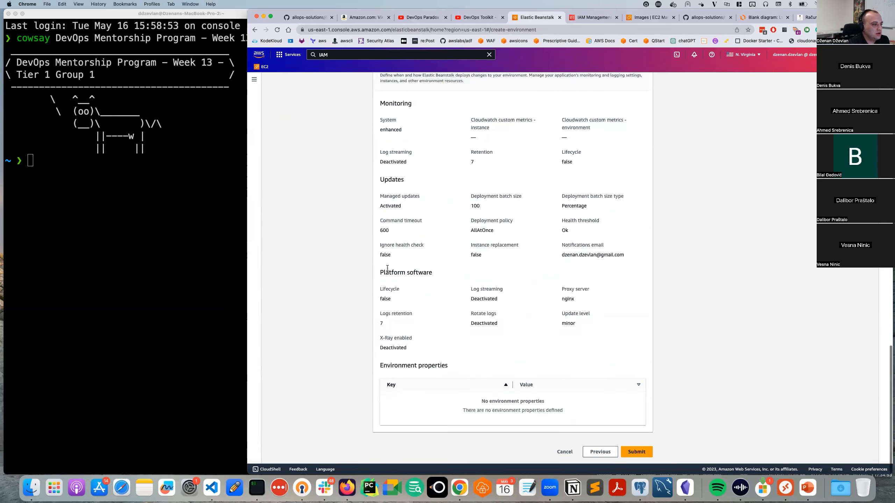
scroll(468, 380, up, 6)
scroll(437, 306, up, 7)
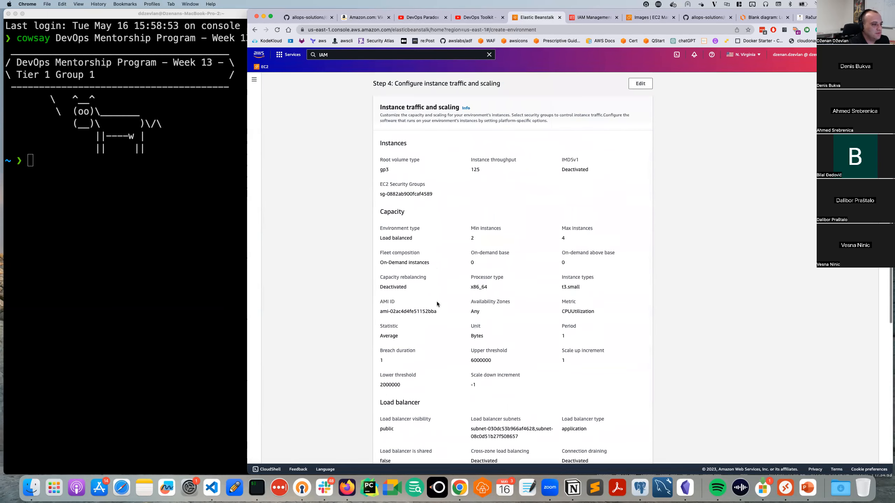
scroll(457, 254, up, 10)
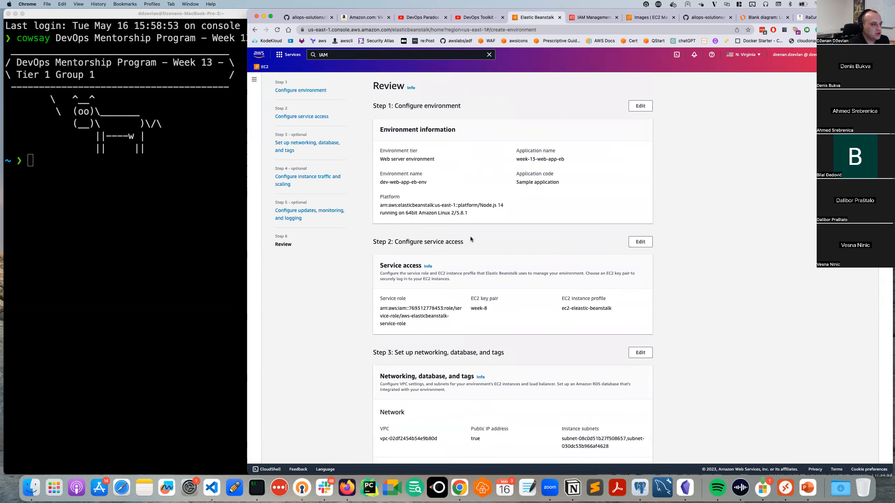
scroll(470, 236, down, 20)
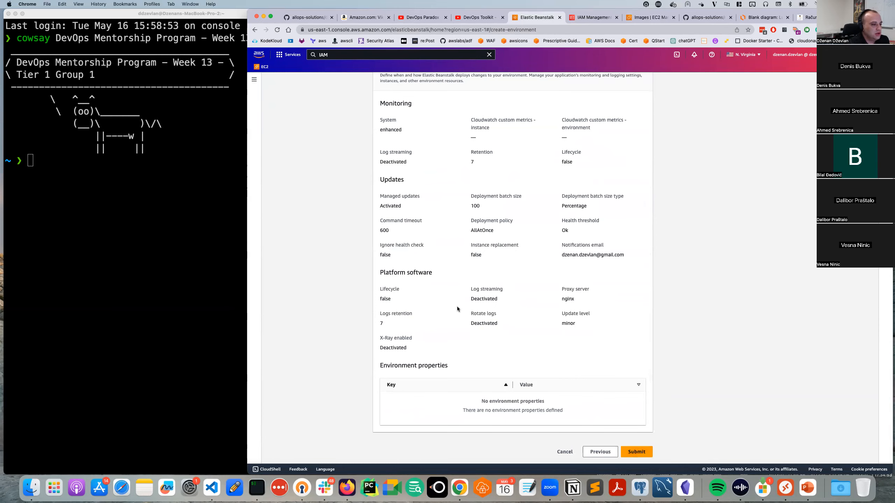
scroll(458, 310, up, 8)
scroll(459, 387, up, 5)
scroll(459, 386, down, 15)
Zoom the browser to 150% and submit the settings to create the environment.
click(886, 30)
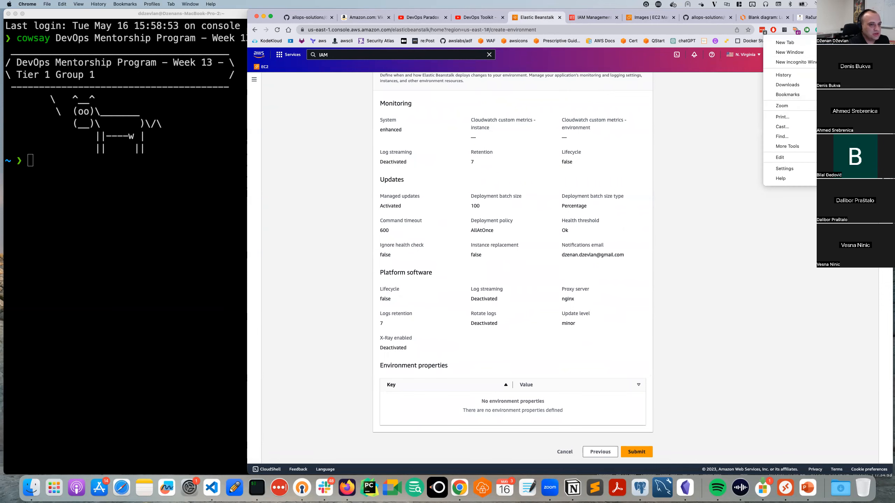
click(866, 105)
click(865, 106)
click(866, 105)
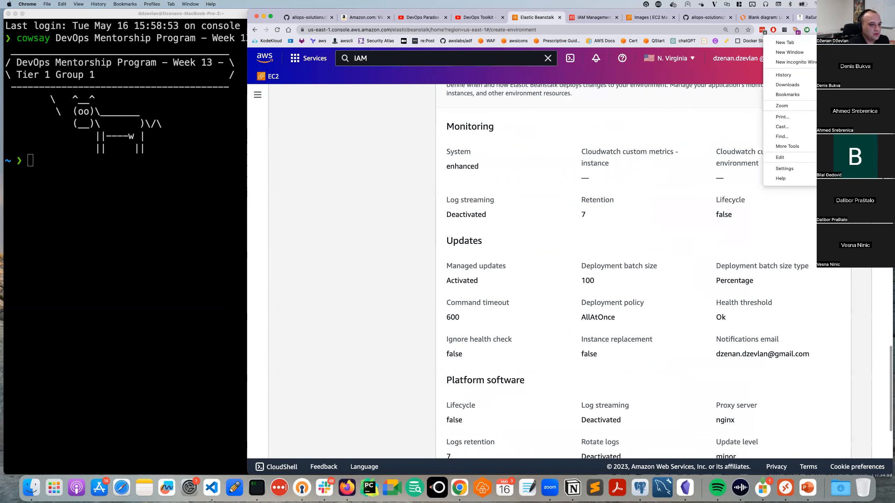
key(Escape)
scroll(715, 363, down, 5)
click(810, 440)
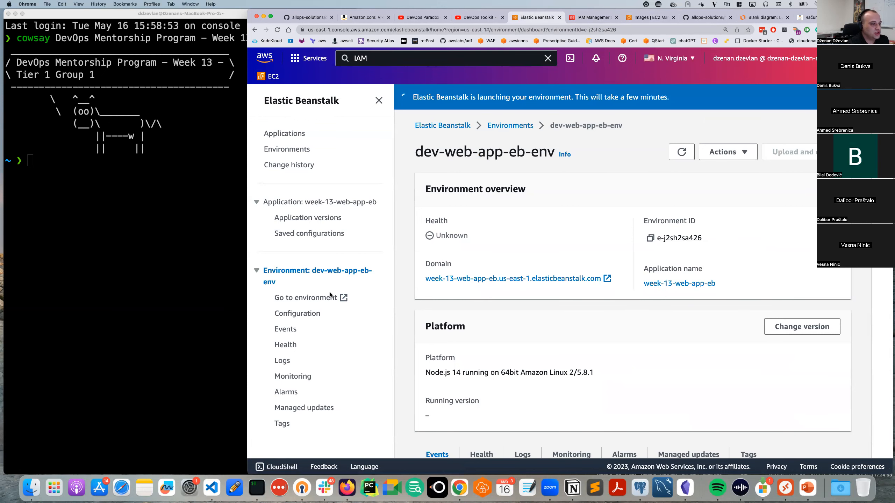
Scroll the launch events and highlight the createEnvironment is starting event.
scroll(500, 317, down, 3)
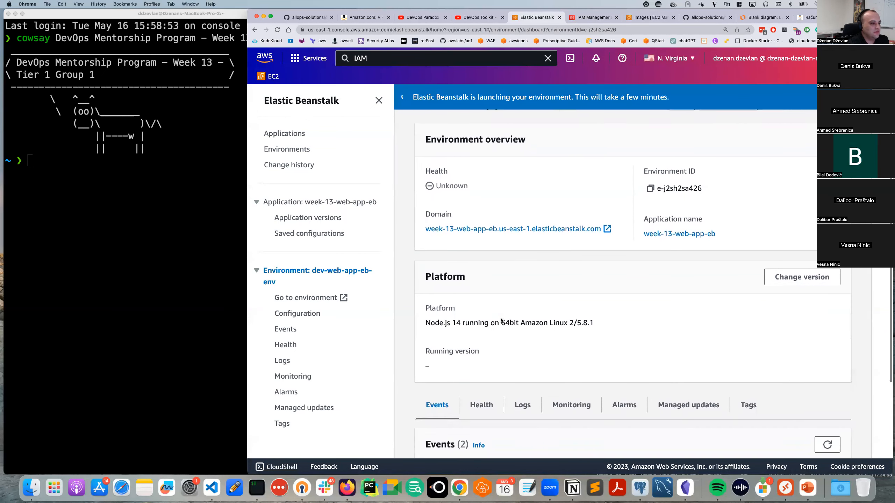
scroll(498, 316, up, 3)
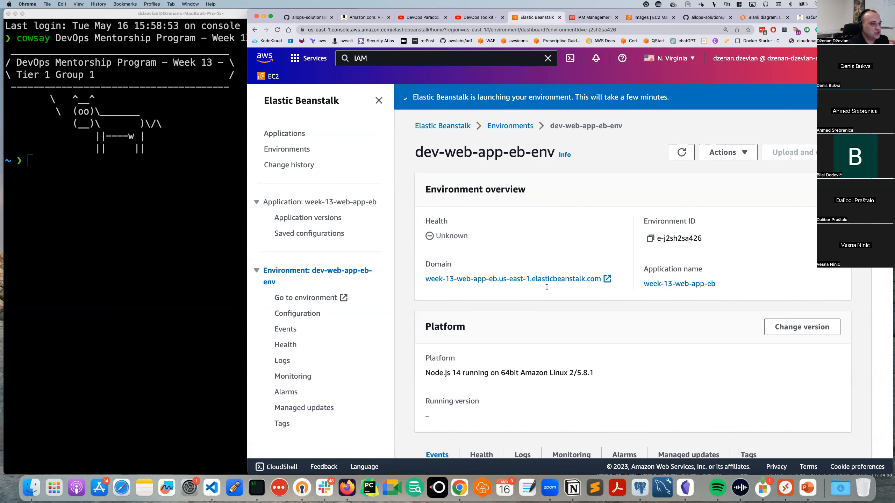
scroll(546, 287, down, 10)
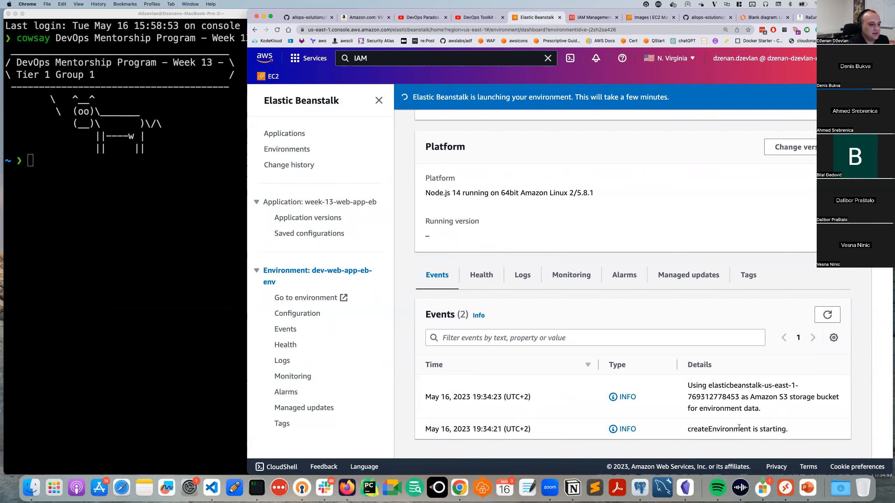
drag(785, 430, 688, 430)
double_click(701, 431)
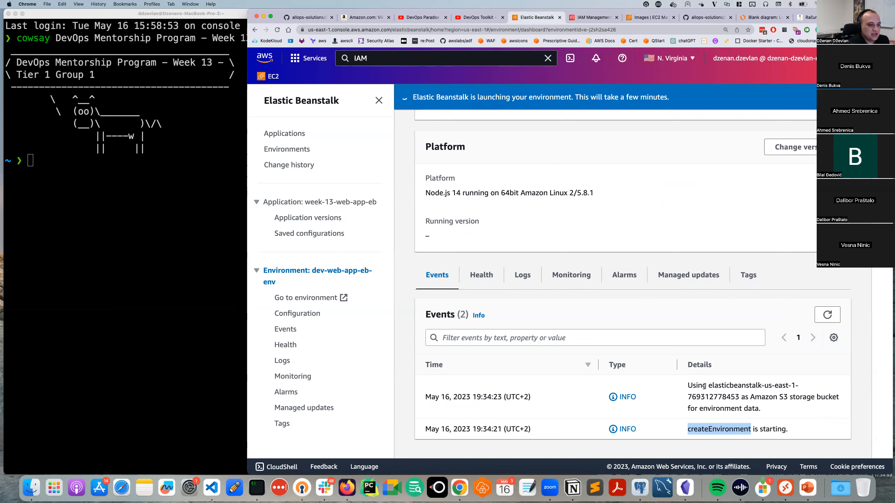
Copy the S3 bucket name from the storage event and select the old search term.
drag(708, 385, 739, 395)
right_click(726, 394)
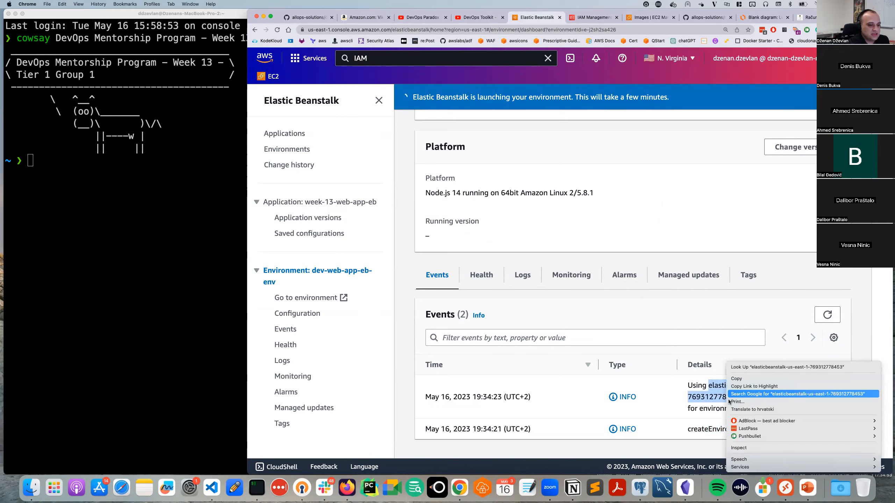
click(734, 381)
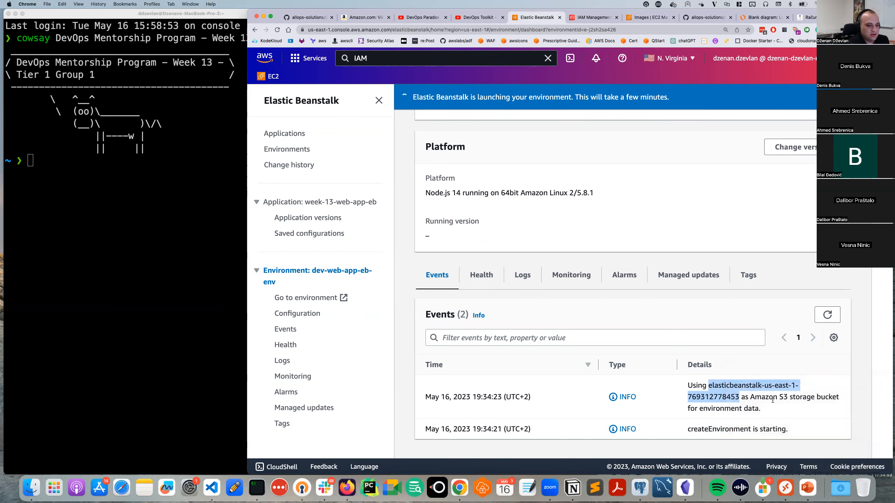
drag(383, 58, 261, 65)
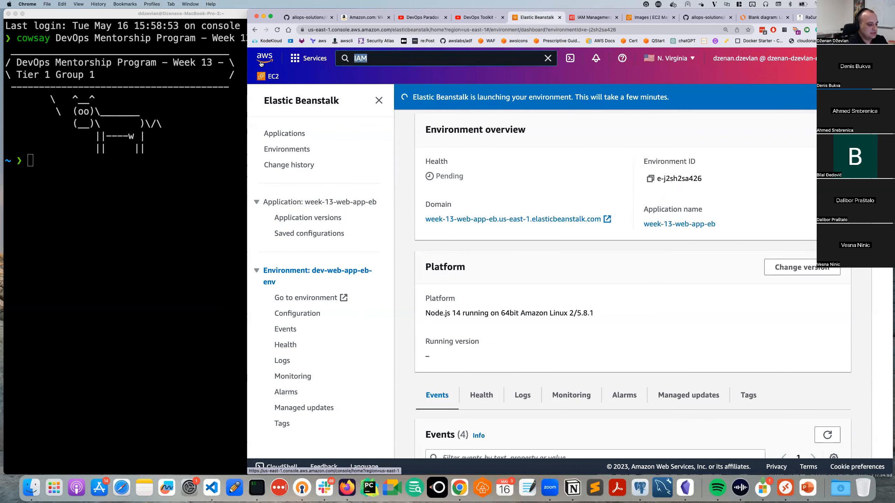
Open S3 in a new tab and open the elasticbeanstalk-us-east-1 bucket found by the pasted name.
click(373, 61)
text(s3e)
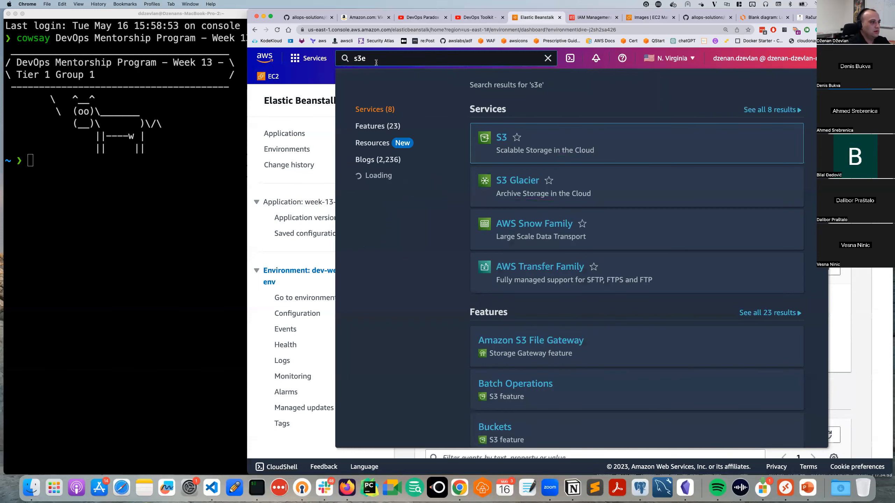
key(BackSpace)
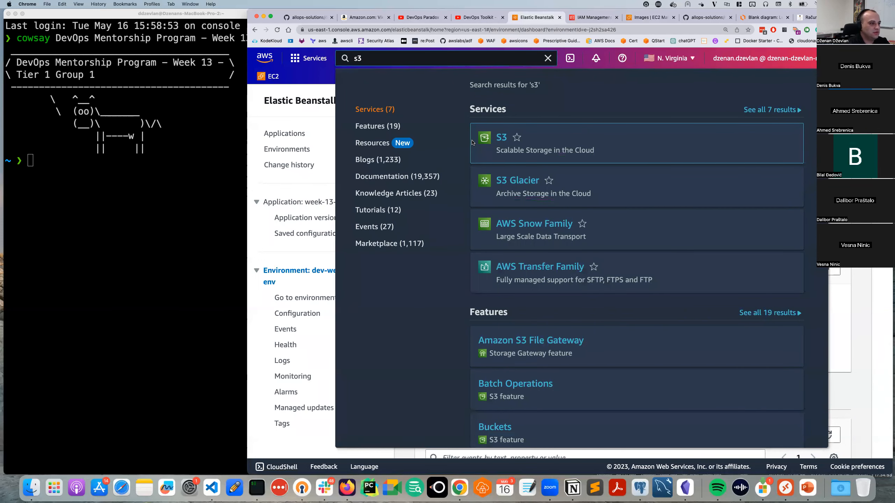
super+click(501, 137)
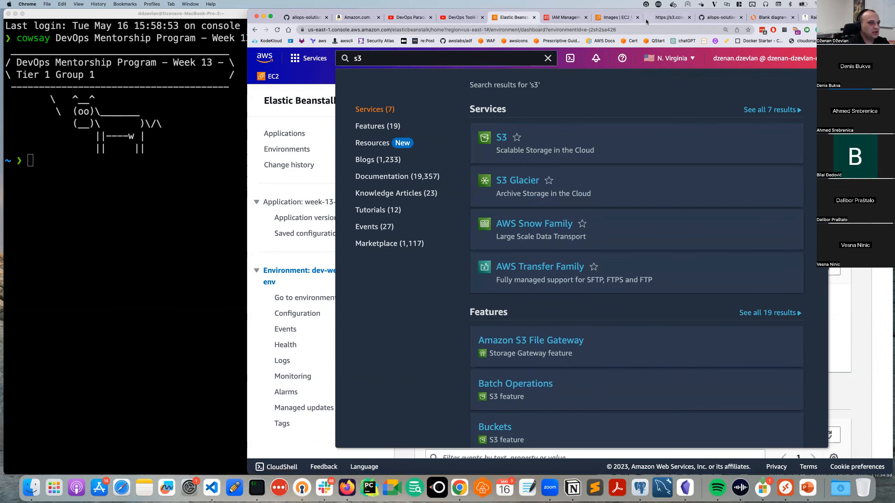
click(655, 20)
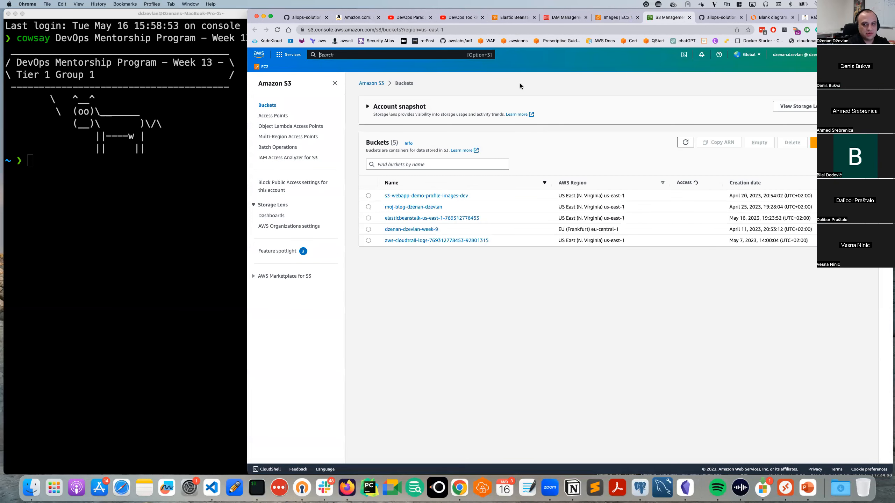
click(386, 190)
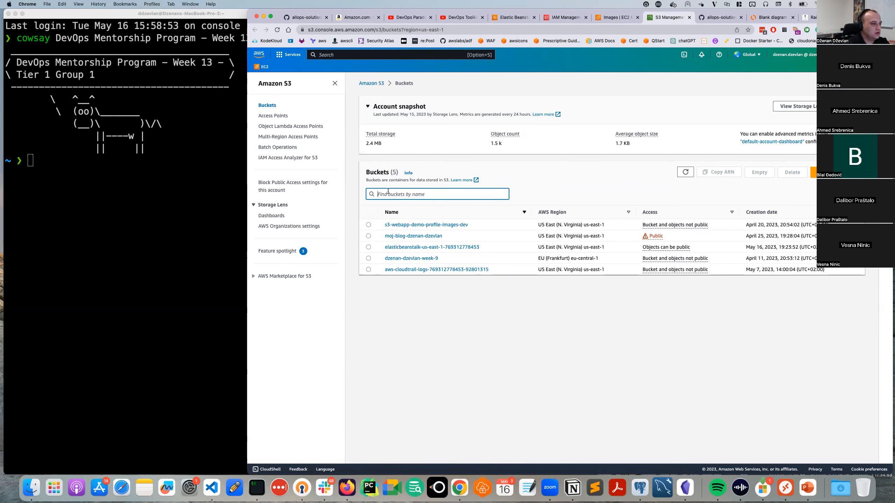
key(super+v)
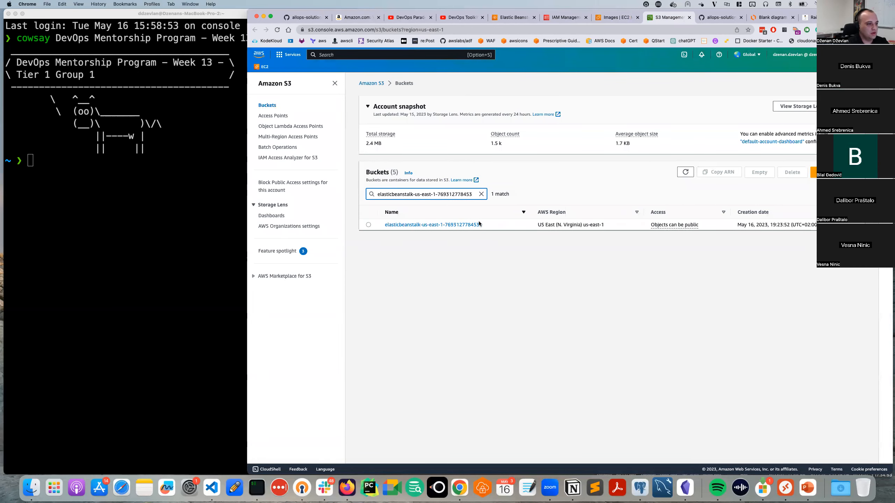
click(455, 225)
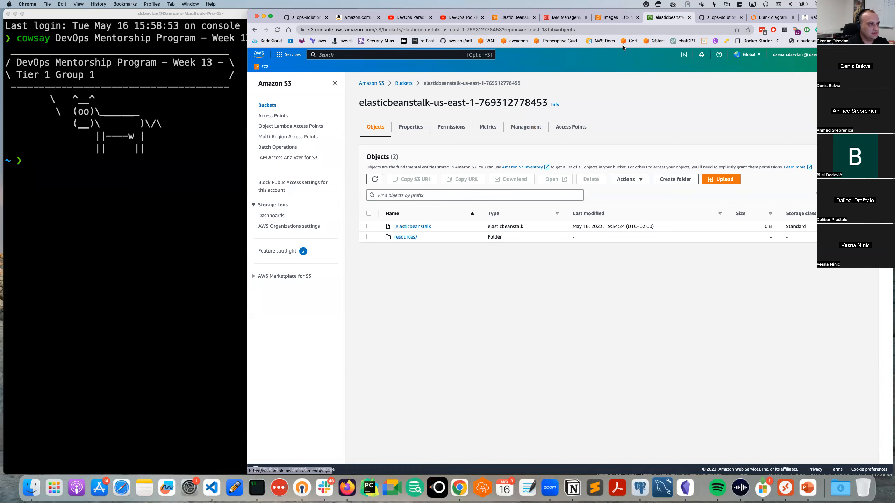
Back in Elastic Beanstalk, copy security group ID sg-0e6399e6e74b9a06c from the Events list.
click(614, 20)
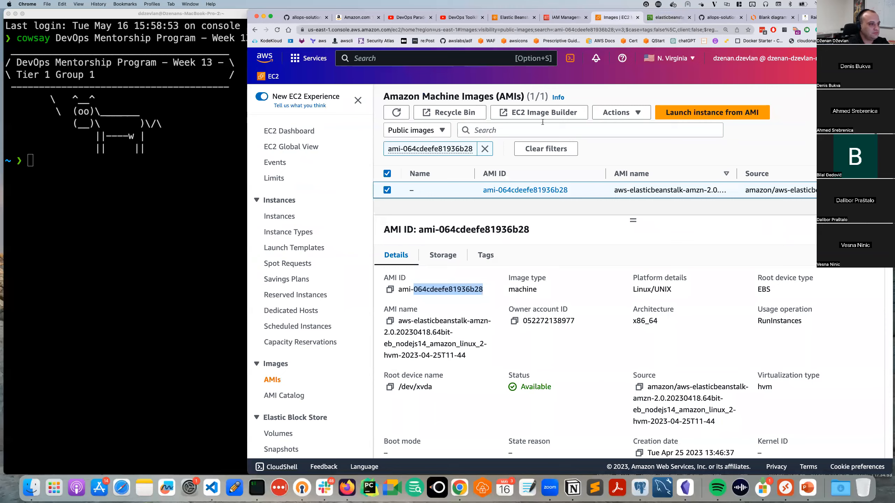
click(504, 18)
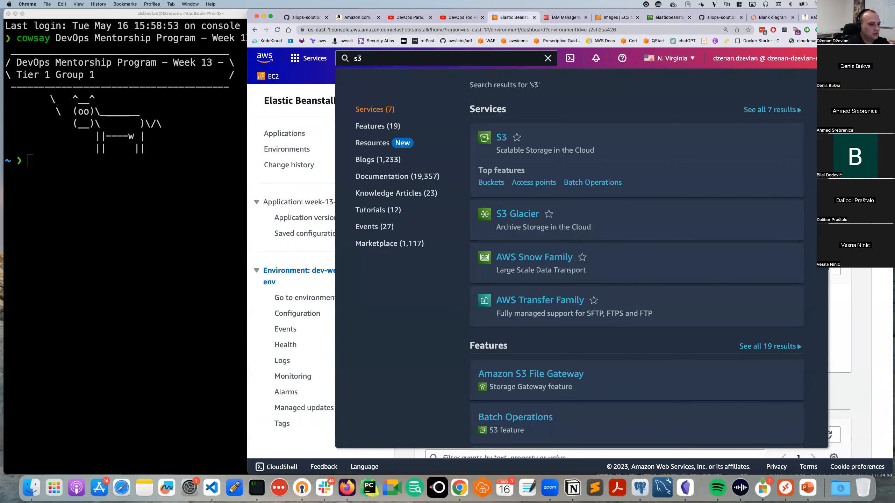
click(850, 263)
scroll(534, 344, down, 6)
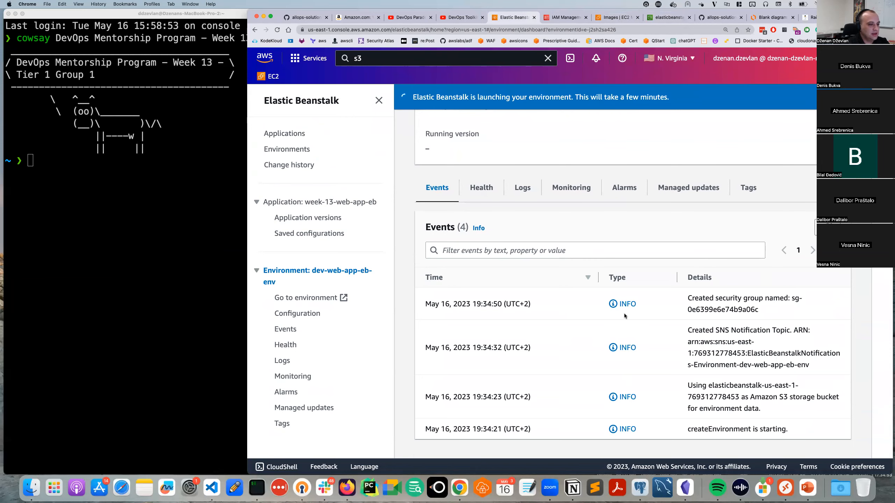
scroll(739, 293, down, 5)
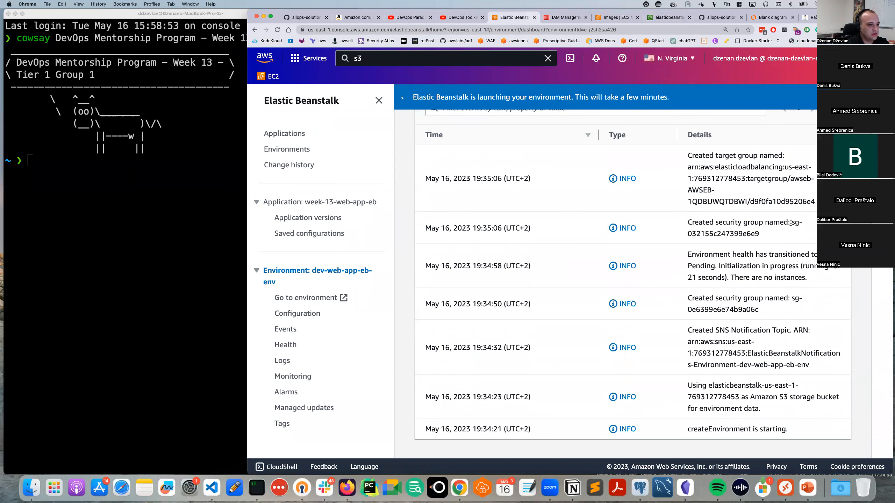
drag(792, 222, 786, 230)
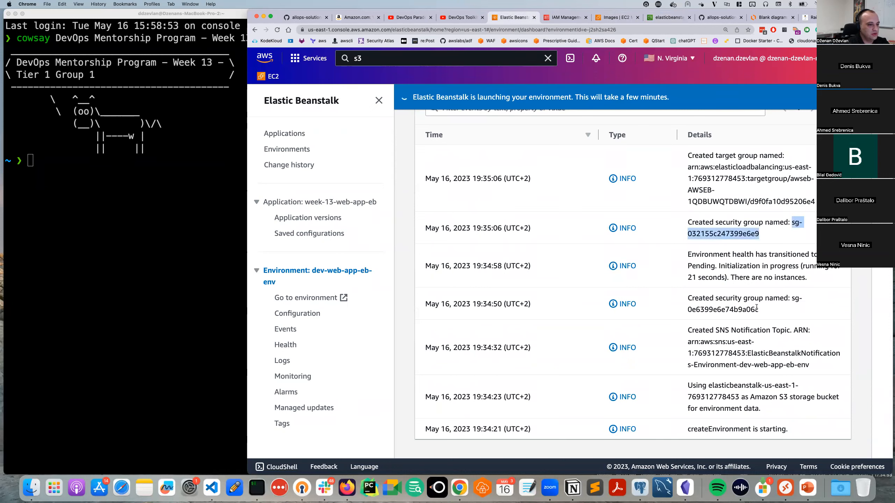
drag(789, 298, 797, 305)
key(super+c)
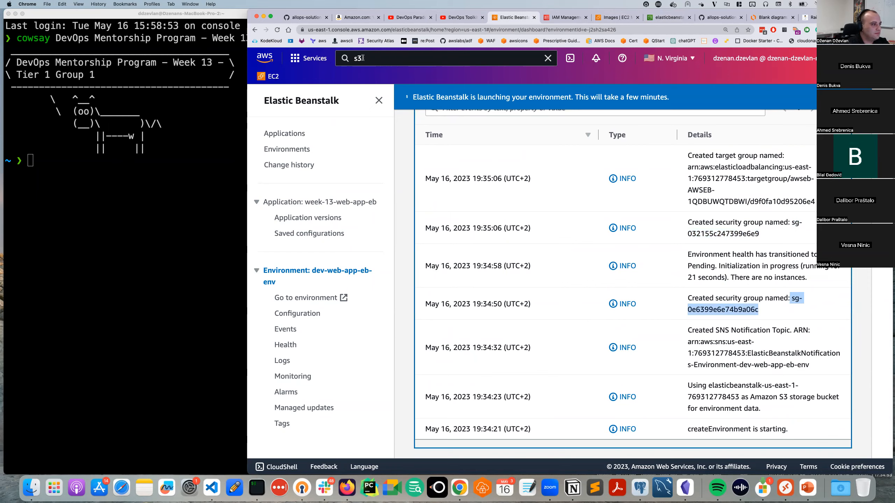
click(390, 55)
Switch to the EC2 console and open Security Groups.
click(605, 17)
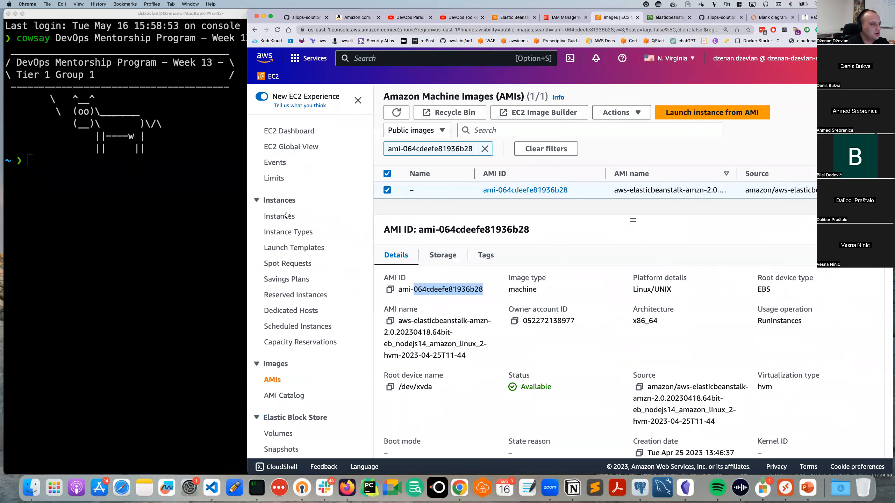
scroll(299, 392, down, 1)
scroll(299, 392, down, 5)
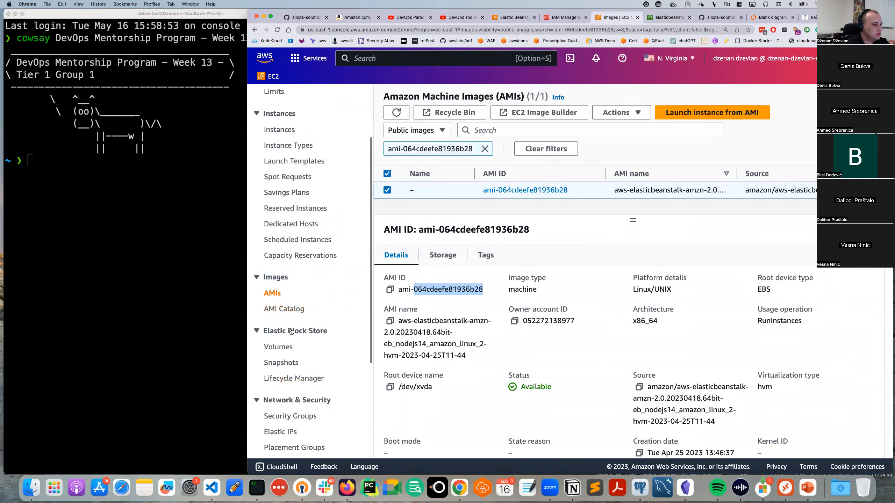
click(298, 367)
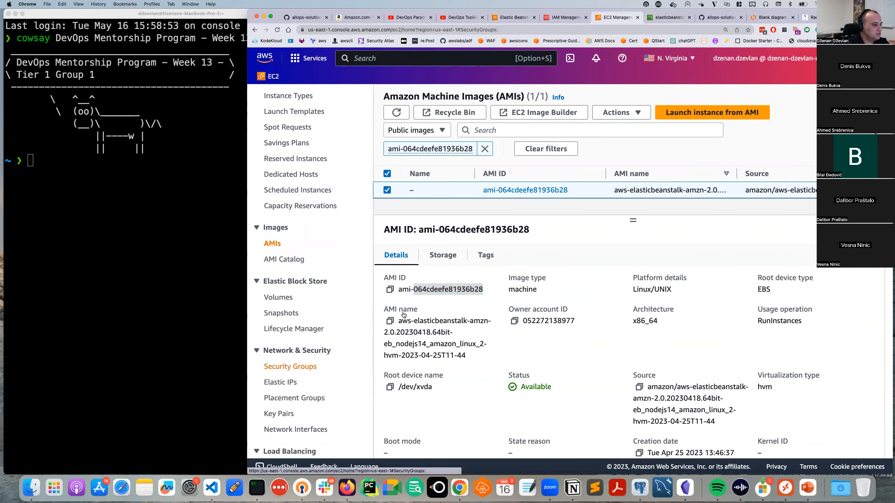
Filter security groups by the pasted ID, then clear it to show all 16 groups.
click(454, 124)
key(super+v)
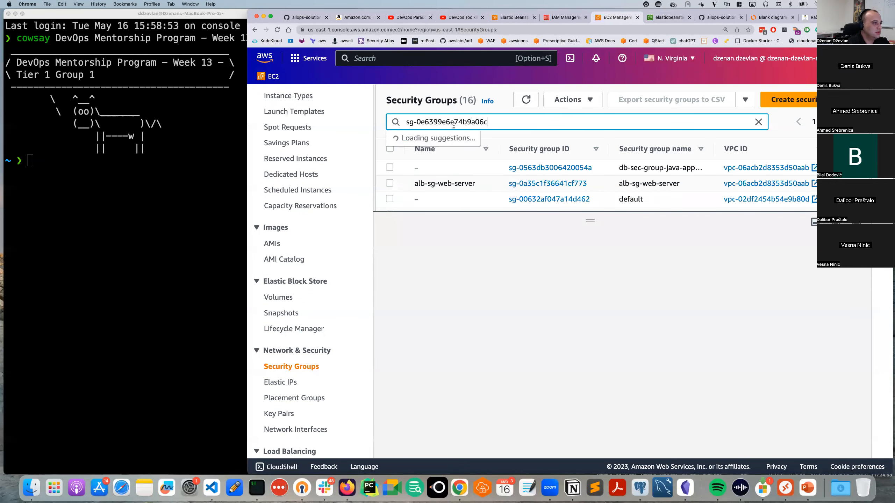
key(Return)
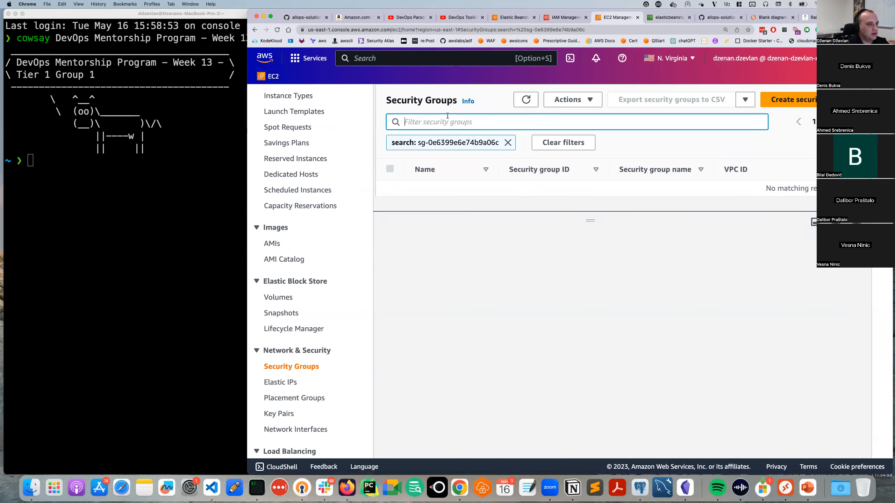
click(506, 143)
click(581, 127)
key(super+v)
key(super+a)
key(super+c)
key(BackSpace)
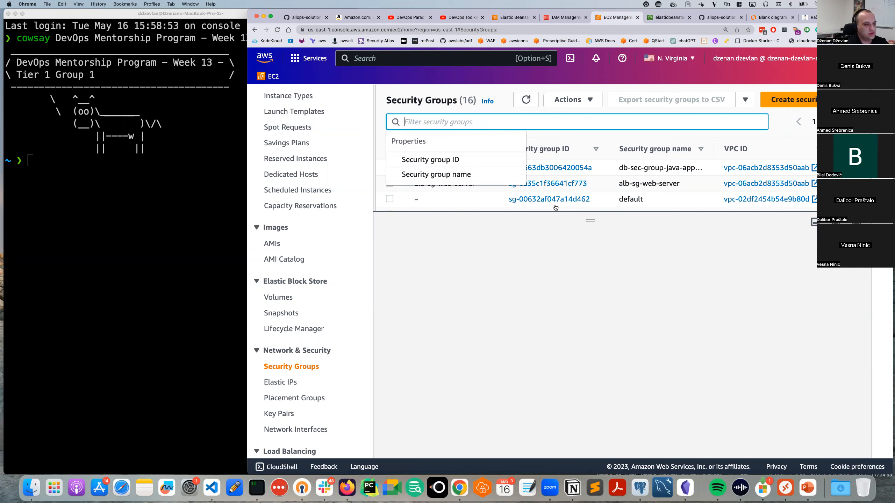
drag(590, 220, 666, 437)
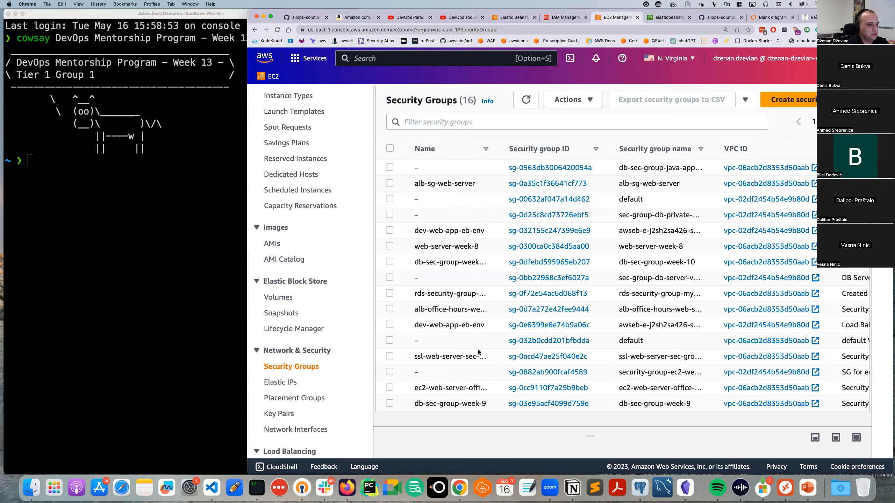
Reapply and remove the security group ID filter, then return to the Elastic Beanstalk tab.
click(444, 123)
key(super+v)
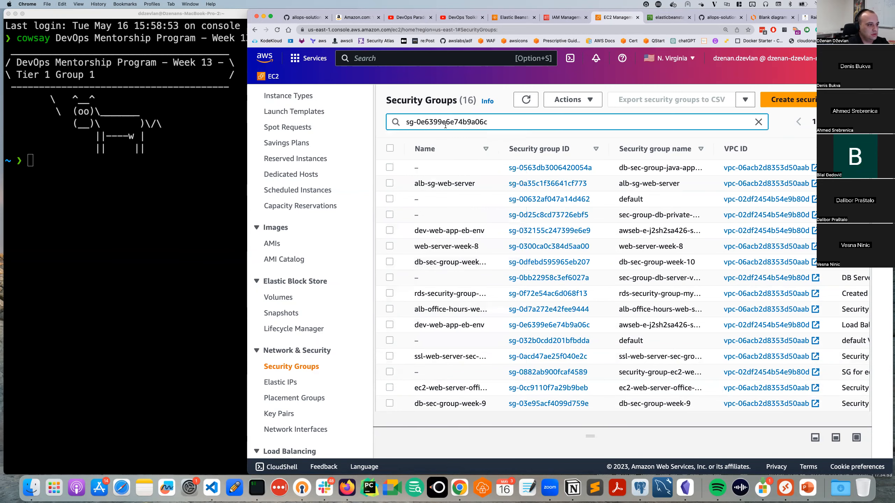
key(super+a)
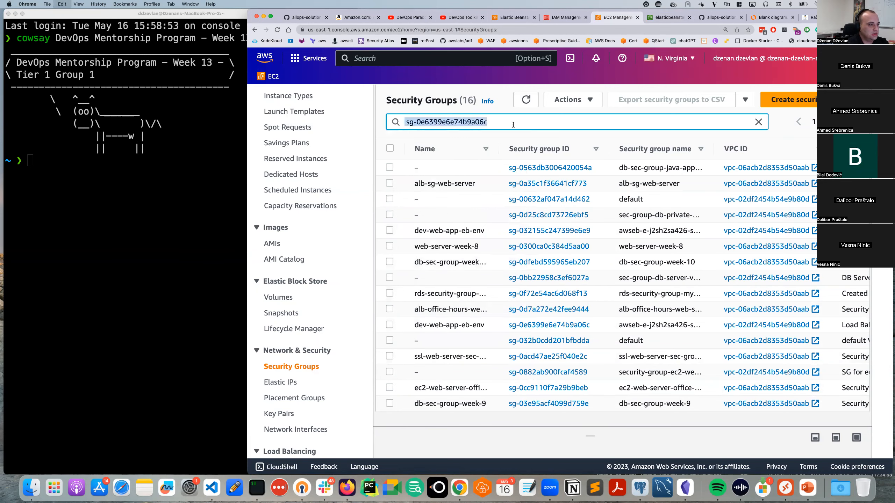
click(513, 125)
key(Return)
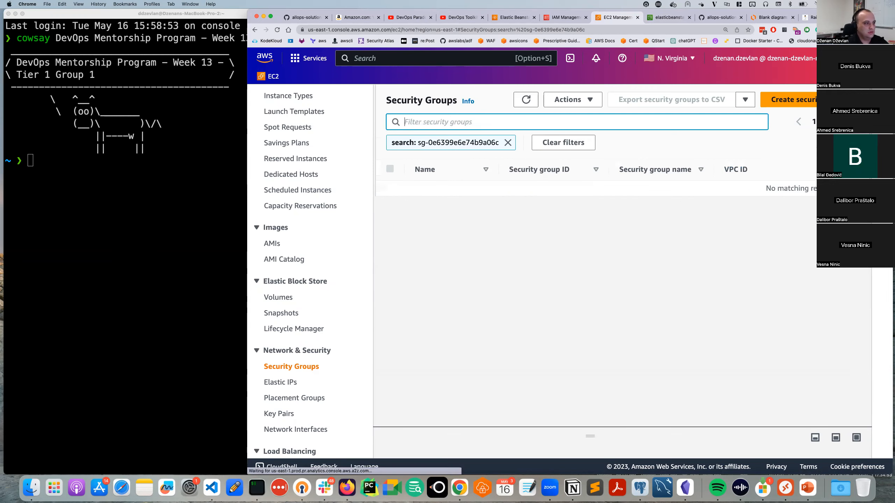
click(507, 142)
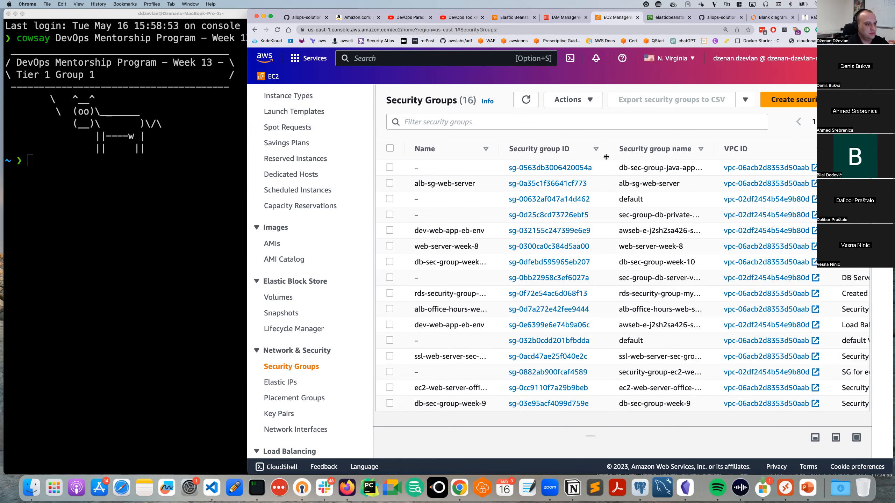
click(502, 17)
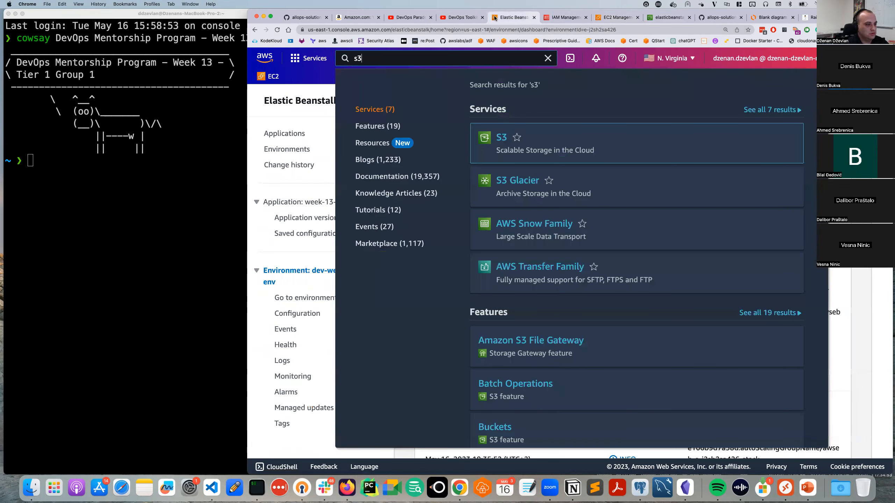
Scroll through the environment's launch events, highlighting alarm and other event details.
scroll(616, 293, up, 5)
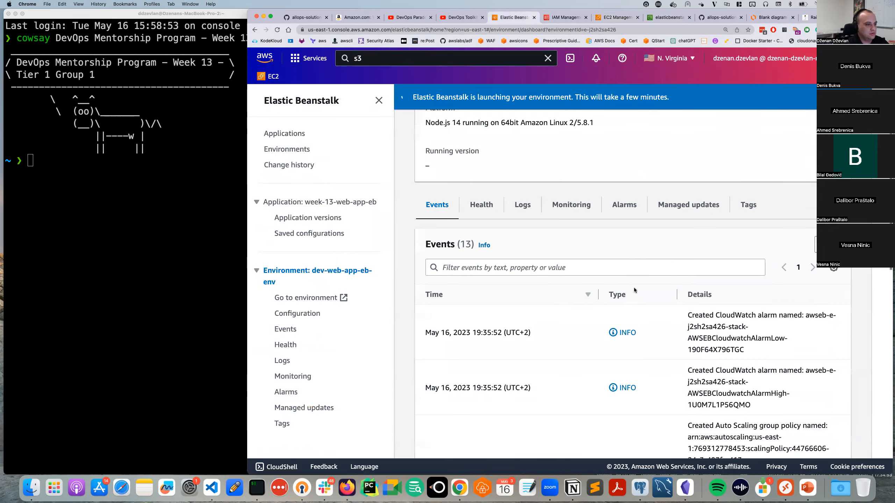
drag(715, 317, 730, 350)
scroll(729, 388, down, 2)
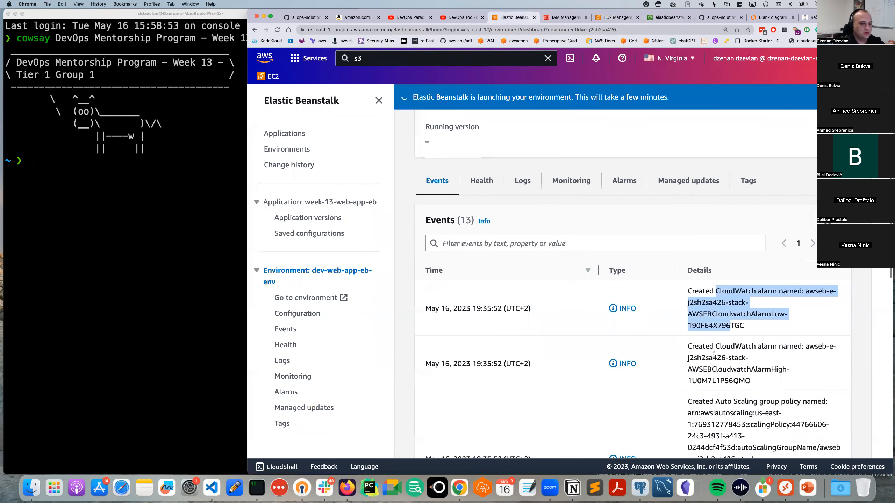
scroll(729, 400, down, 4)
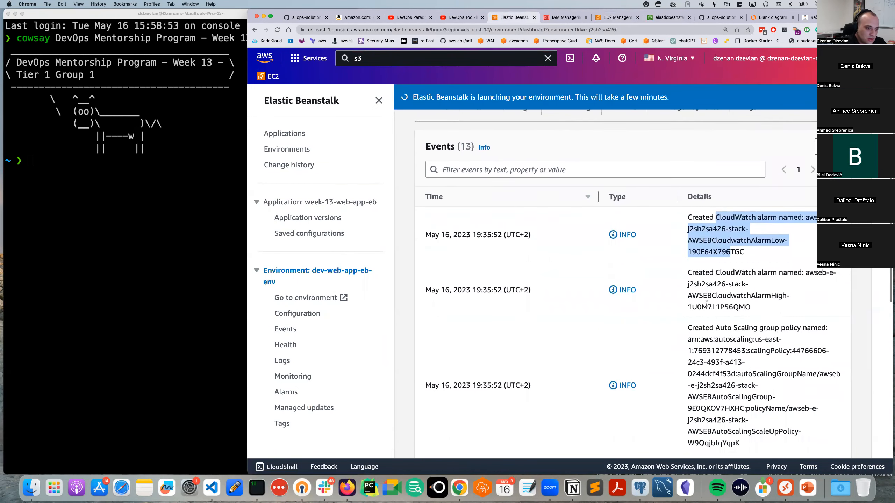
drag(804, 259, 820, 260)
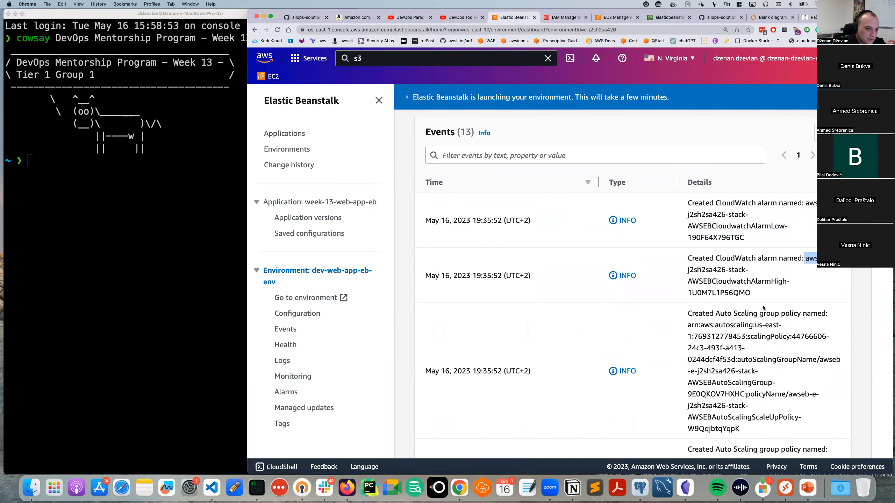
scroll(763, 307, down, 1)
drag(745, 298, 781, 298)
scroll(753, 323, down, 1)
scroll(752, 323, down, 3)
scroll(748, 316, down, 5)
drag(744, 300, 778, 311)
scroll(777, 312, down, 4)
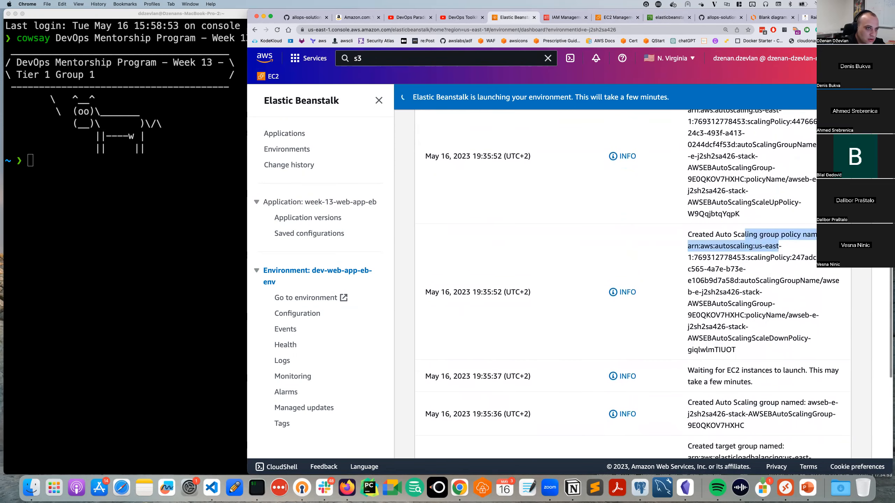
Zoom the page out two steps, highlight the target group event, and go to EC2 security groups.
click(886, 30)
click(843, 106)
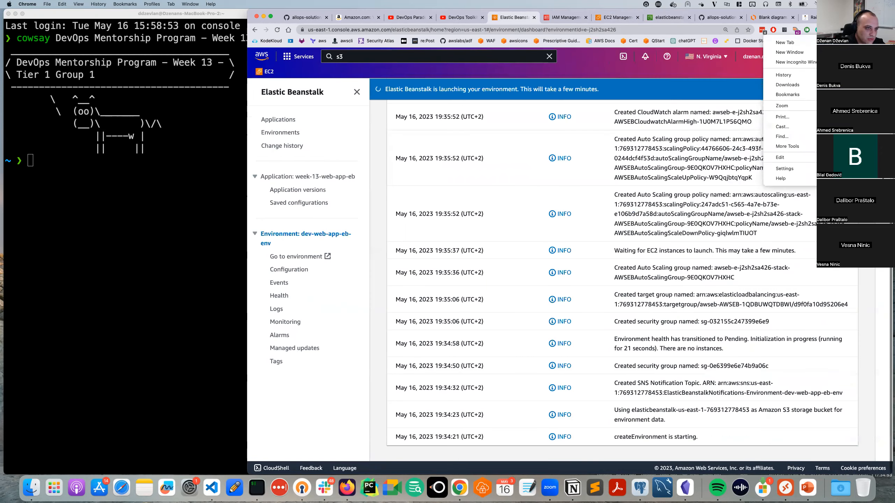
click(843, 106)
click(777, 304)
scroll(732, 320, up, 1)
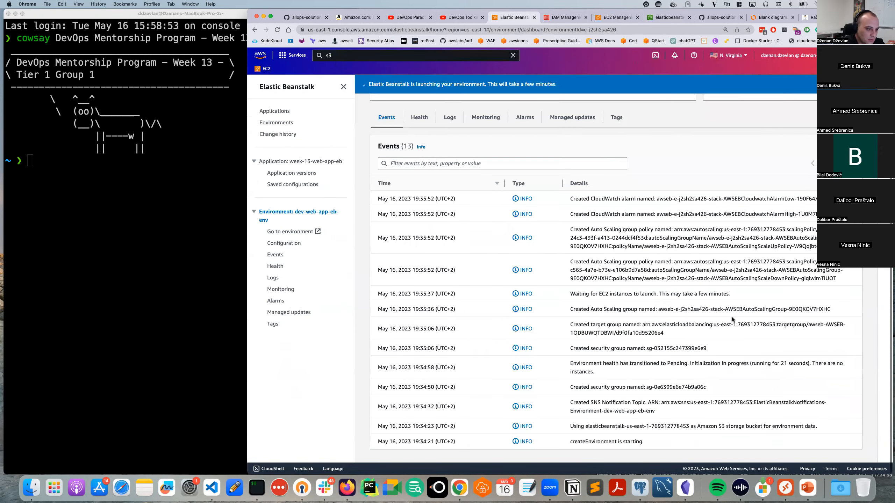
drag(621, 324, 675, 325)
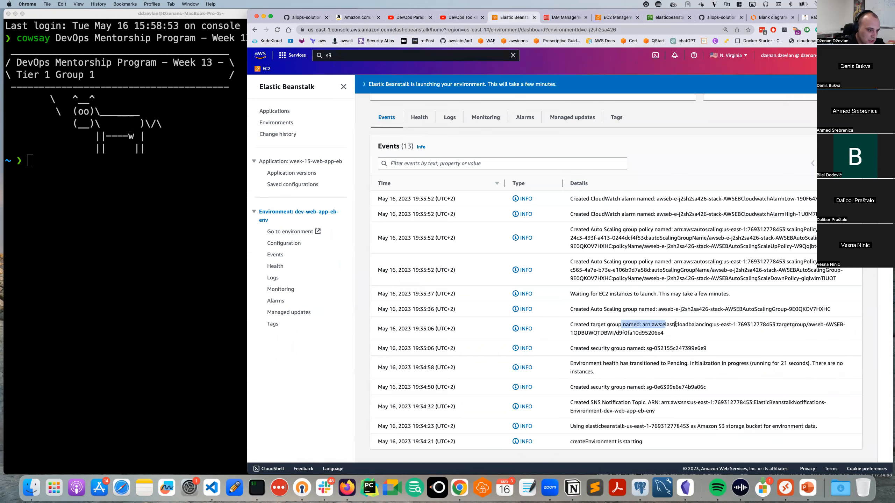
double_click(676, 324)
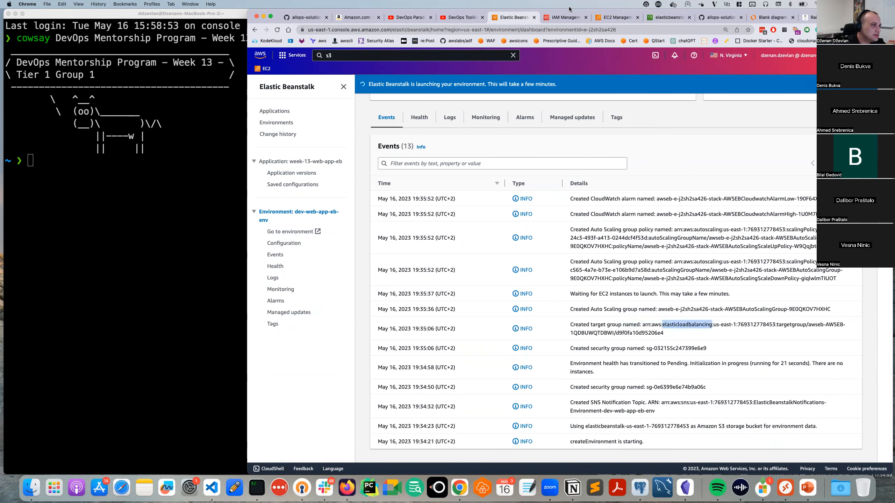
drag(616, 17, 571, 17)
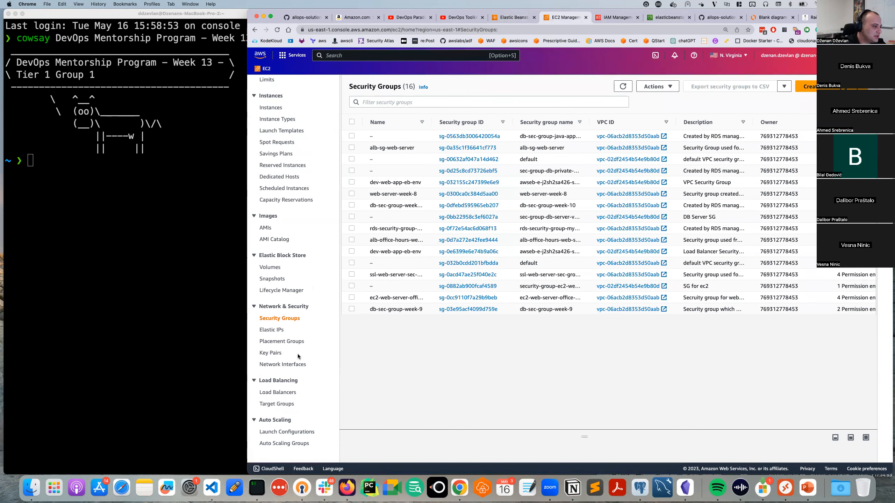
Open the awseb-AWSEB-17FK05SFRQHYN load balancer's details from the Load Balancers list.
click(278, 393)
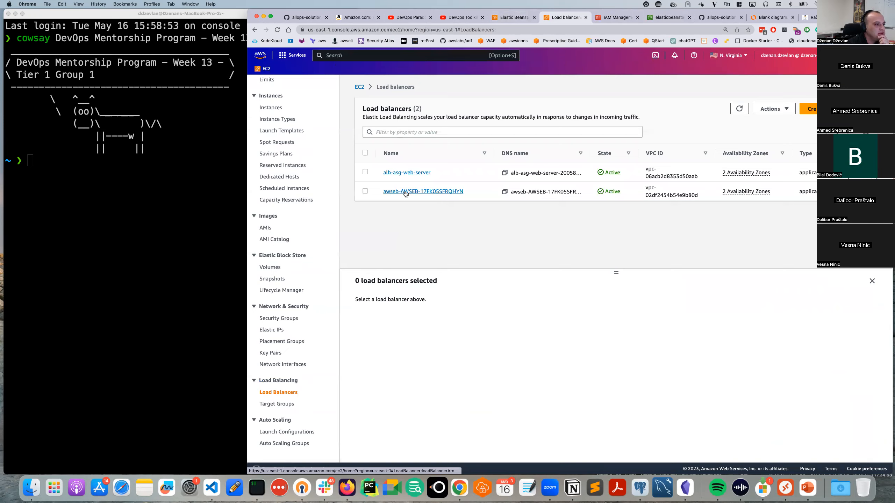
click(405, 192)
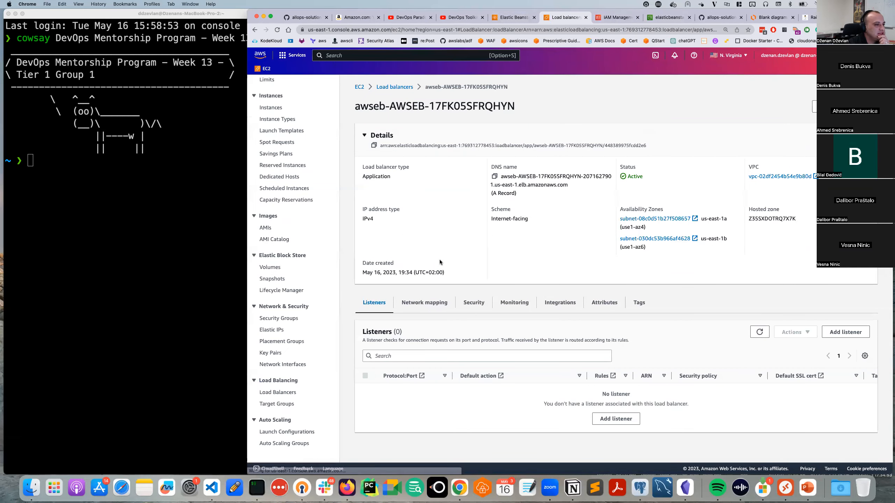
click(399, 88)
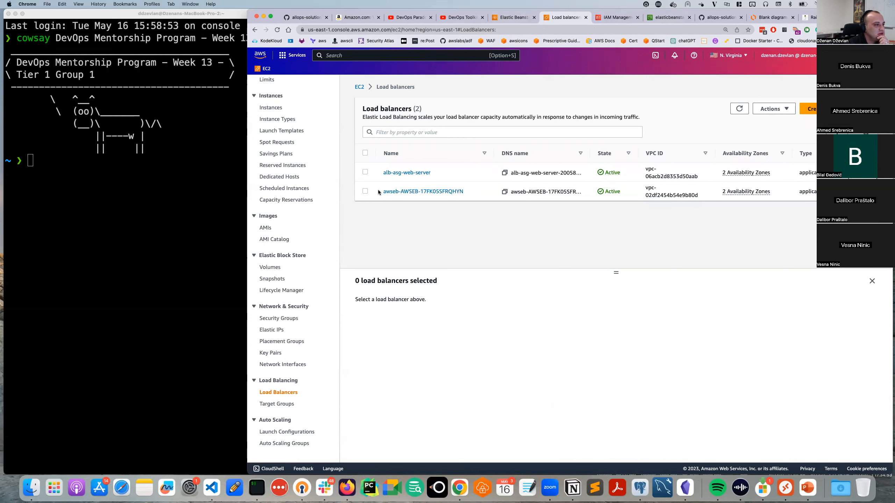
click(396, 193)
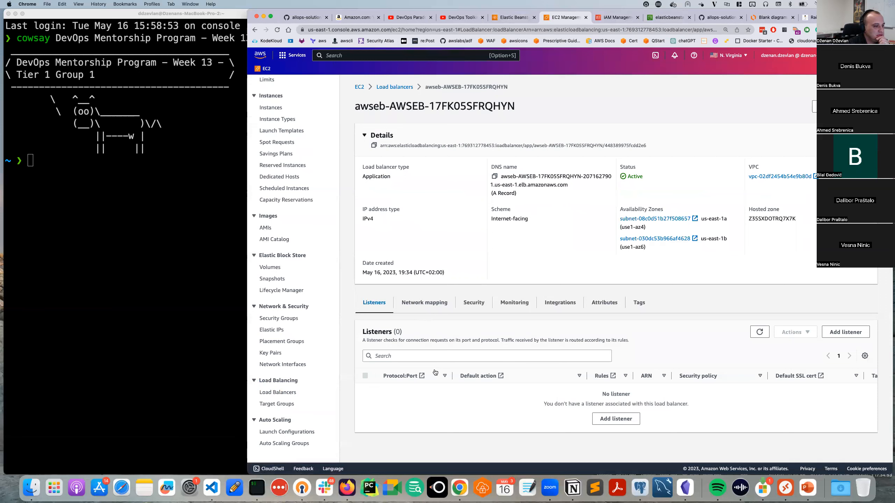
Review the load balancer's Network mapping and Listeners, then return to the Elastic Beanstalk events.
scroll(435, 370, down, 3)
click(422, 239)
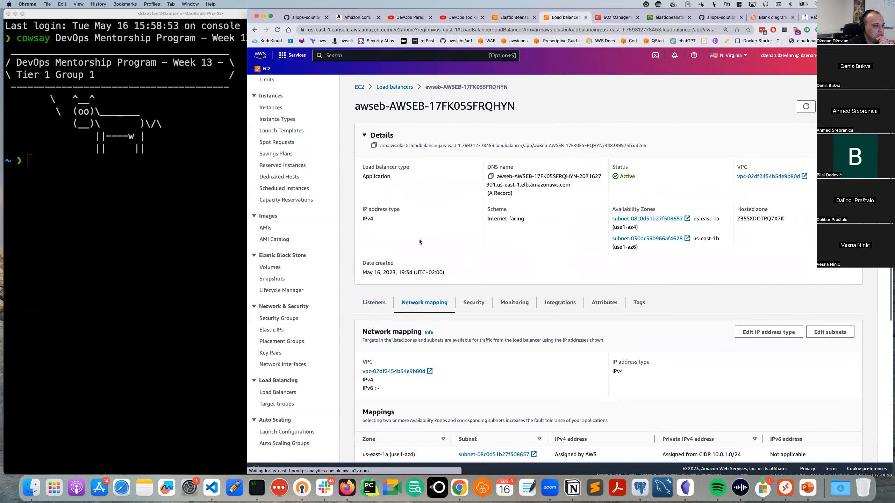
click(373, 304)
scroll(462, 311, down, 3)
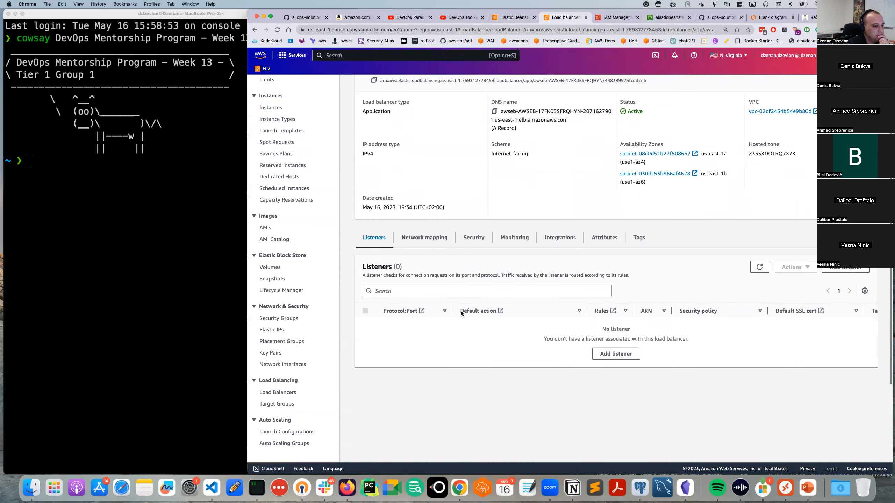
click(430, 240)
scroll(449, 316, down, 3)
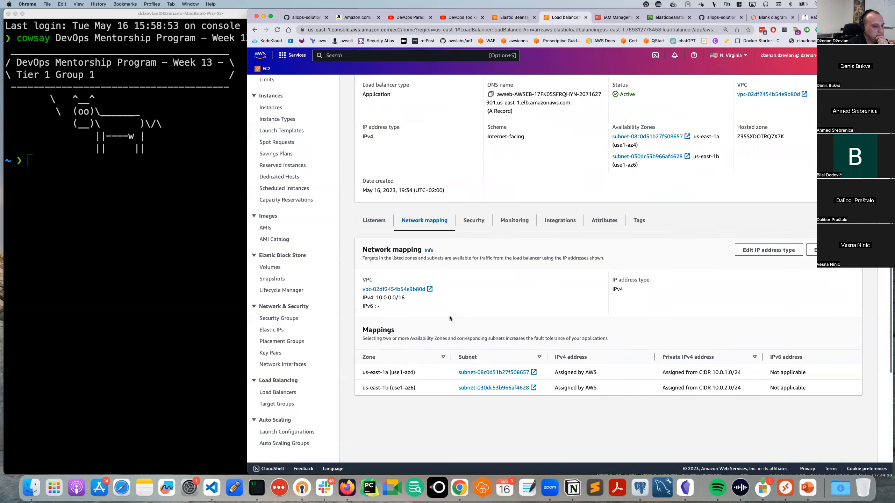
scroll(449, 316, down, 2)
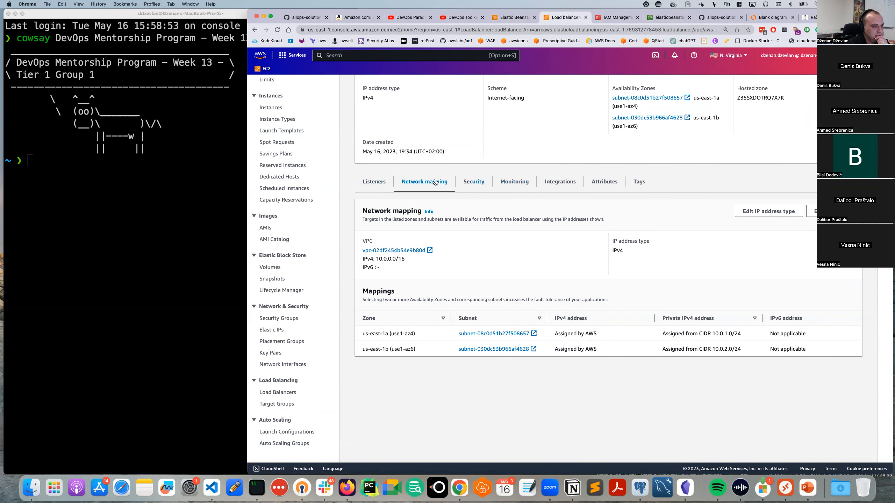
click(374, 182)
click(519, 17)
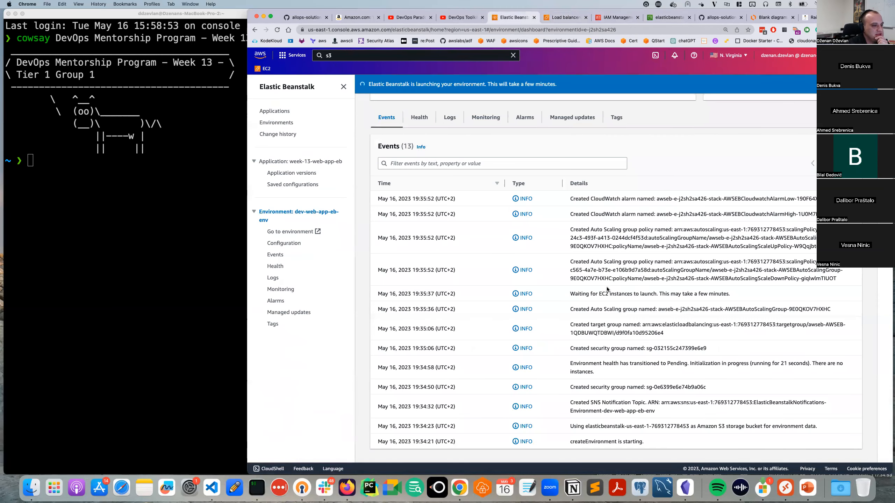
Highlight the CloudWatch alarm and scaling policy event details in the Events list.
drag(654, 199, 586, 215)
double_click(628, 230)
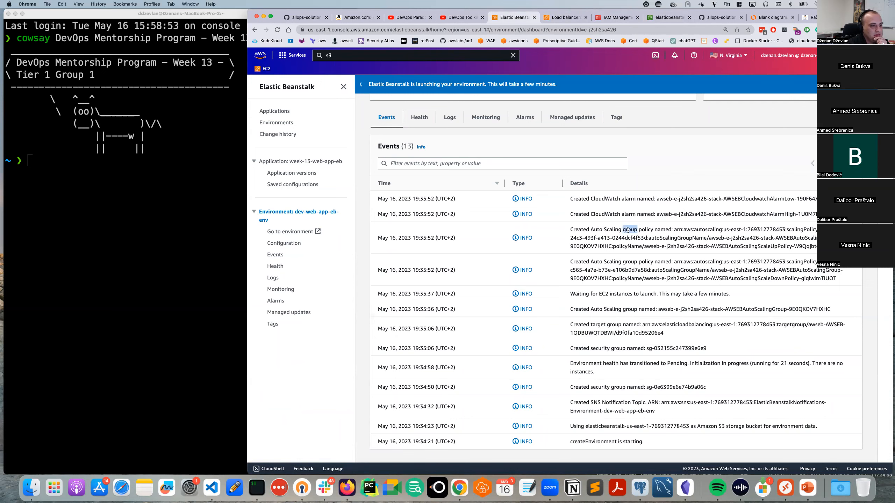
double_click(706, 230)
scroll(781, 243, up, 4)
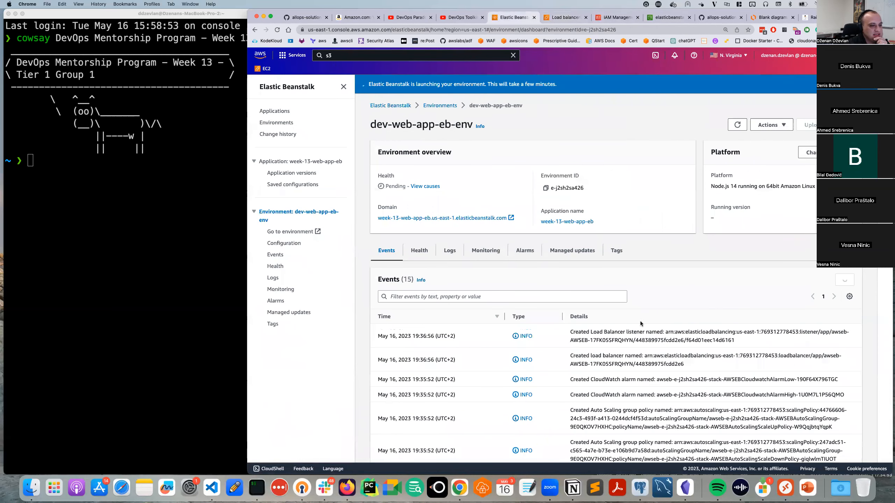
scroll(566, 326, down, 3)
scroll(566, 326, down, 1)
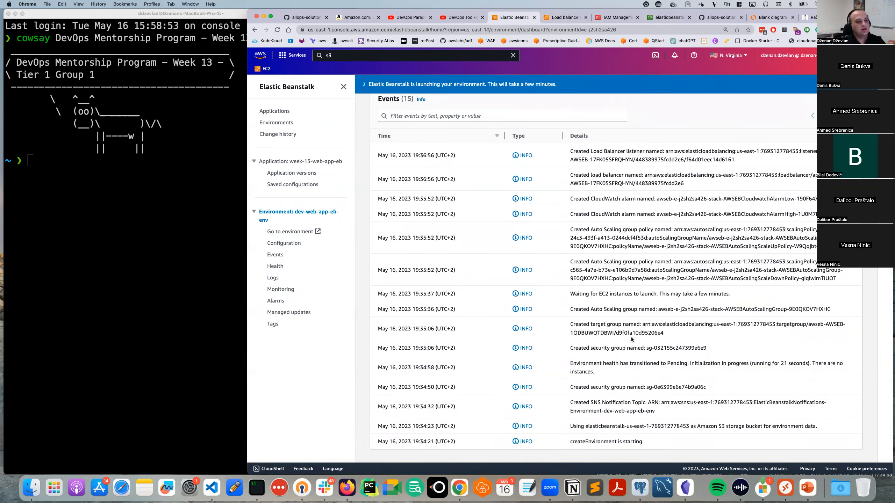
scroll(579, 295, up, 3)
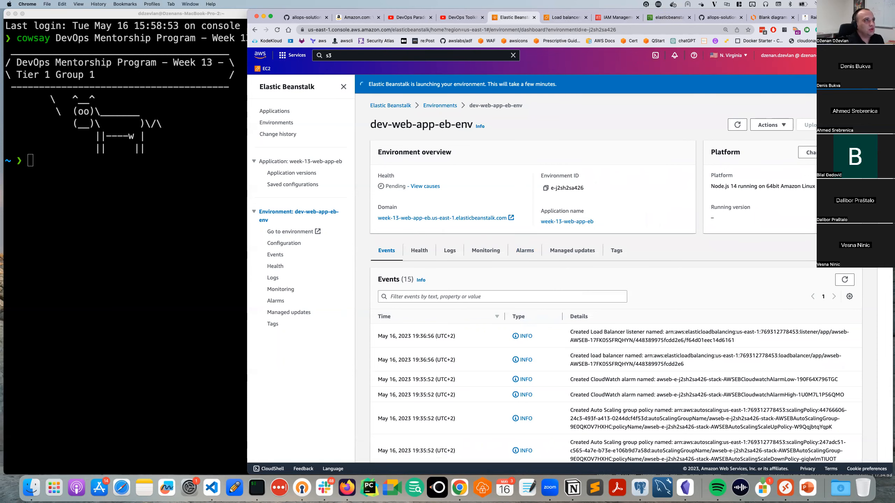
scroll(649, 355, down, 5)
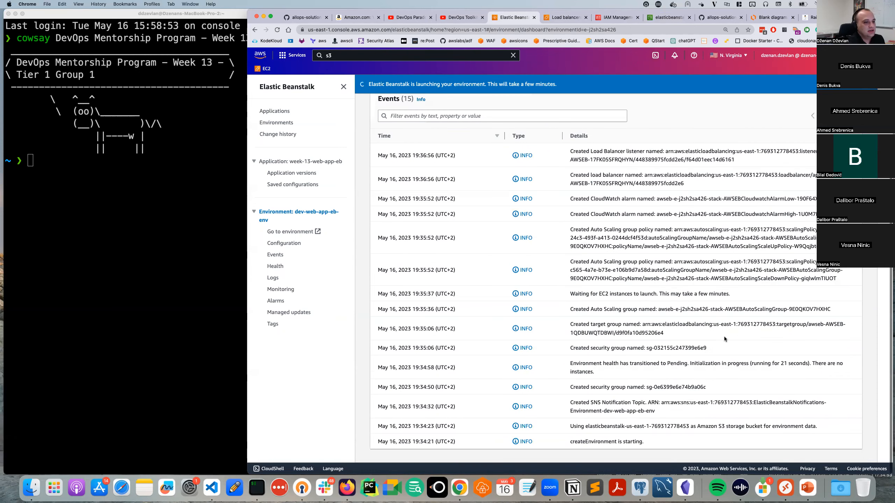
scroll(623, 238, up, 5)
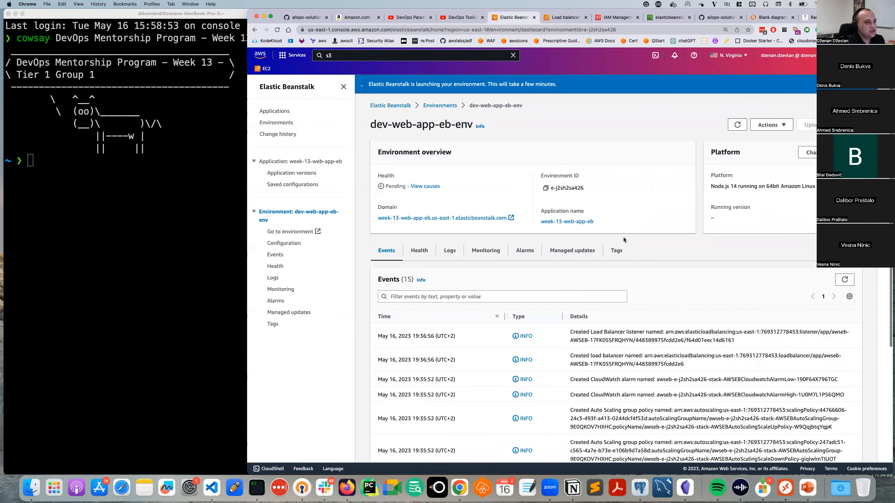
Refresh the events until 17 appear, topped by 'Instance deployment completed successfully'.
click(847, 284)
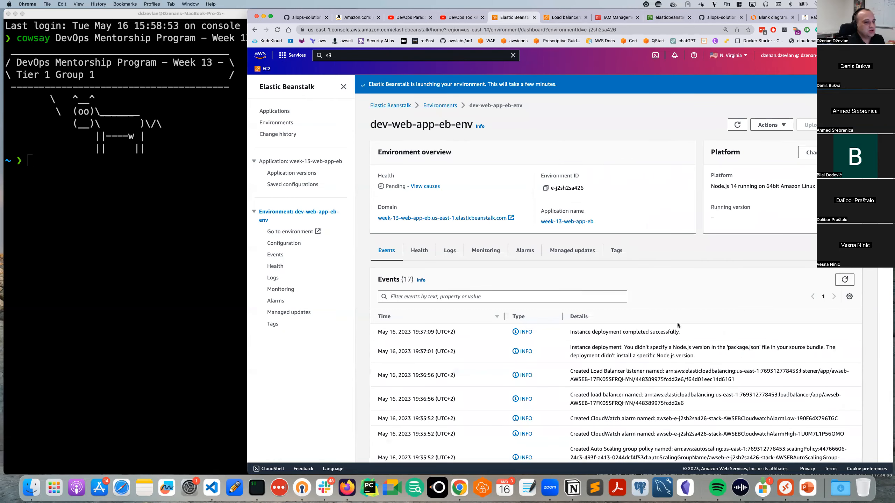
scroll(551, 365, down, 5)
scroll(550, 364, up, 5)
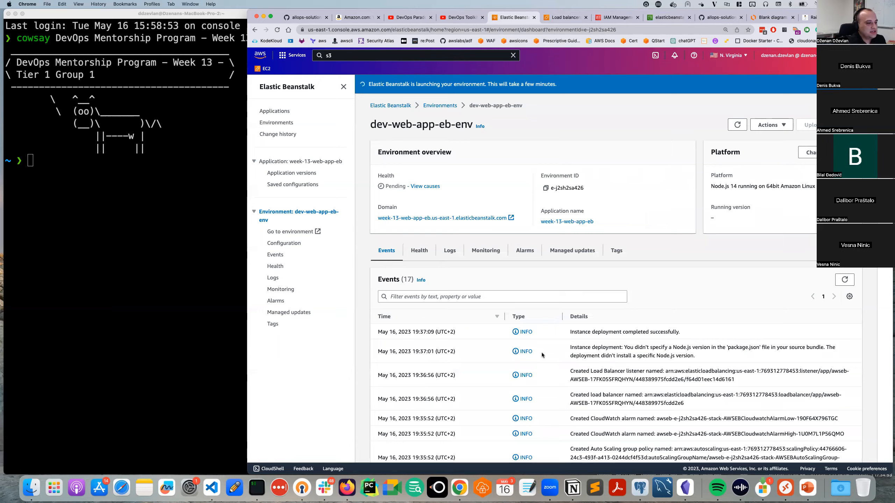
scroll(539, 345, down, 4)
scroll(534, 331, up, 2)
scroll(534, 333, up, 3)
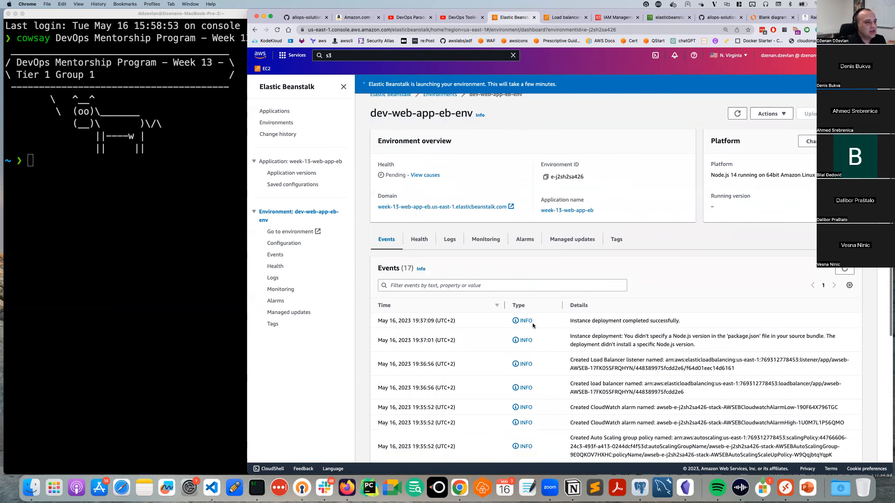
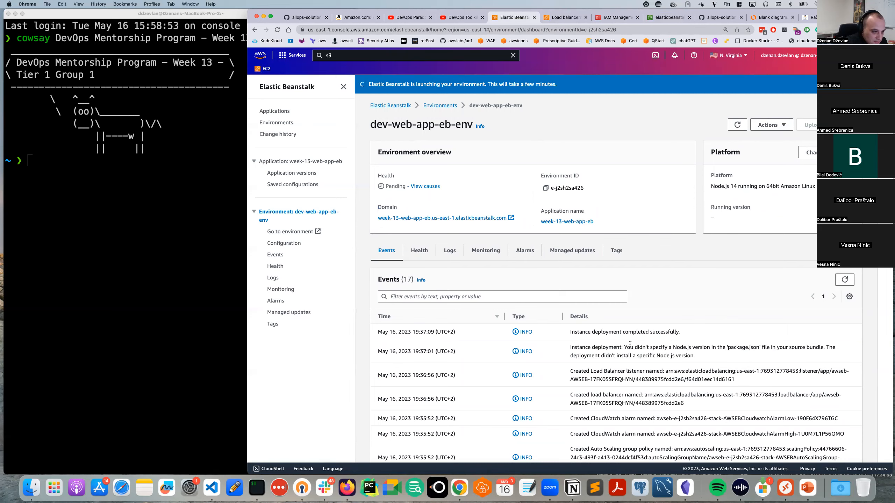
Highlight the latest deployment event's 'completed' text in the Events list.
drag(597, 323, 627, 323)
double_click(640, 324)
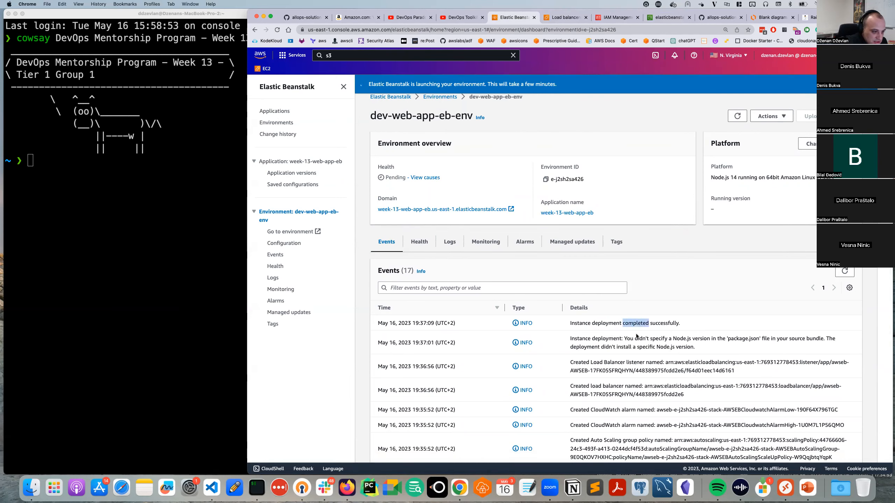
scroll(620, 328, down, 5)
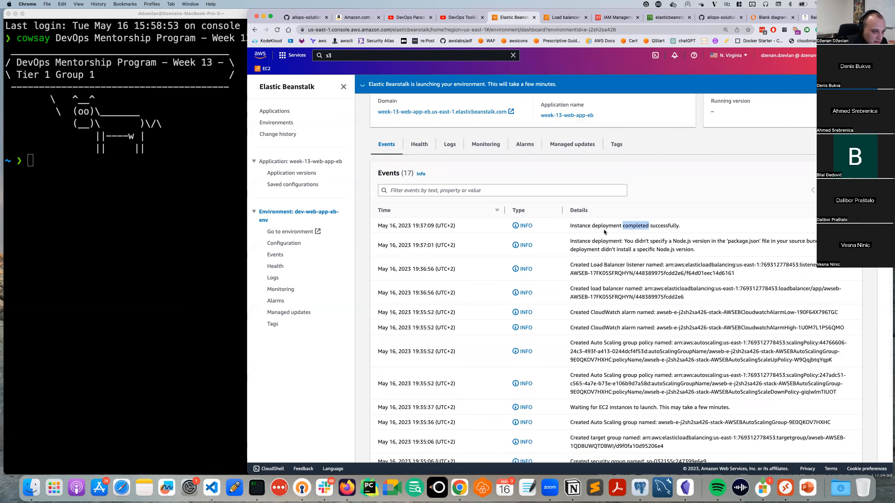
Read the Node.js version warning event, highlighting 'didn't', 'package', 'install' and the version phrase.
drag(571, 241, 703, 251)
double_click(641, 241)
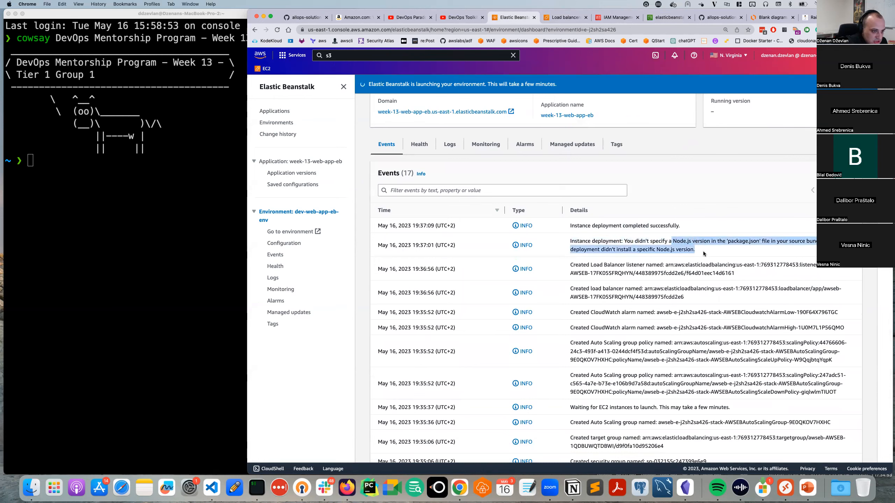
click(725, 243)
double_click(740, 241)
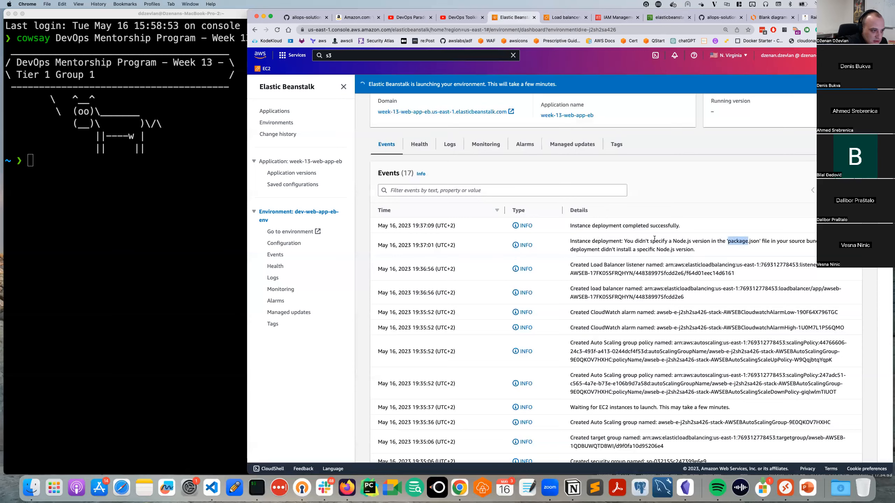
scroll(654, 239, down, 1)
double_click(624, 240)
drag(691, 241, 757, 233)
click(744, 237)
Re-highlight the 'deployment completed successfully' message, then move to the EC2 load balancer page.
scroll(511, 262, down, 3)
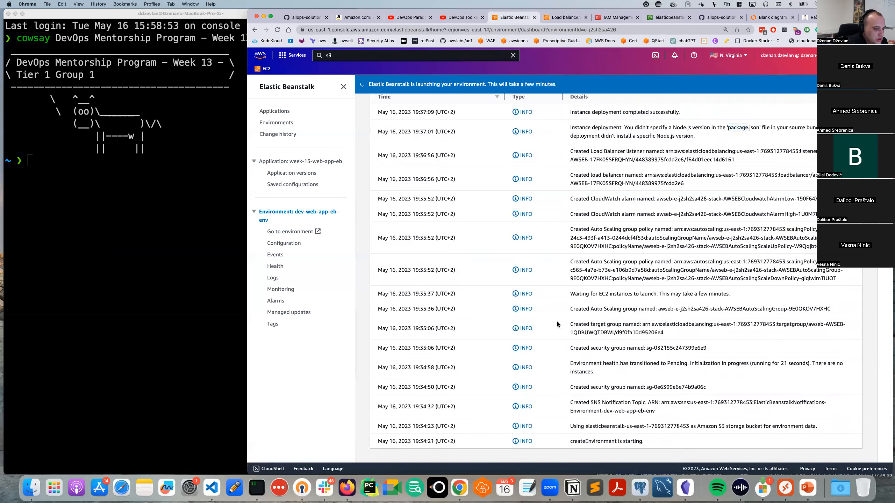
scroll(558, 323, up, 6)
scroll(608, 302, up, 1)
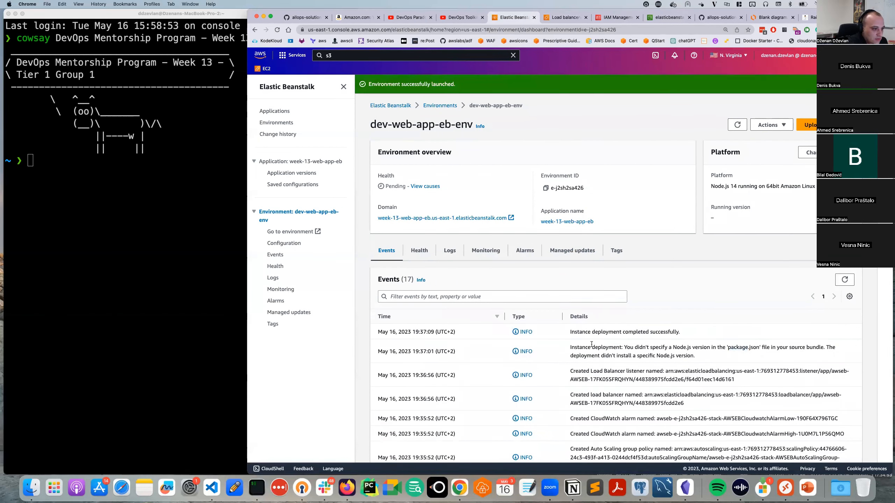
drag(680, 332, 610, 333)
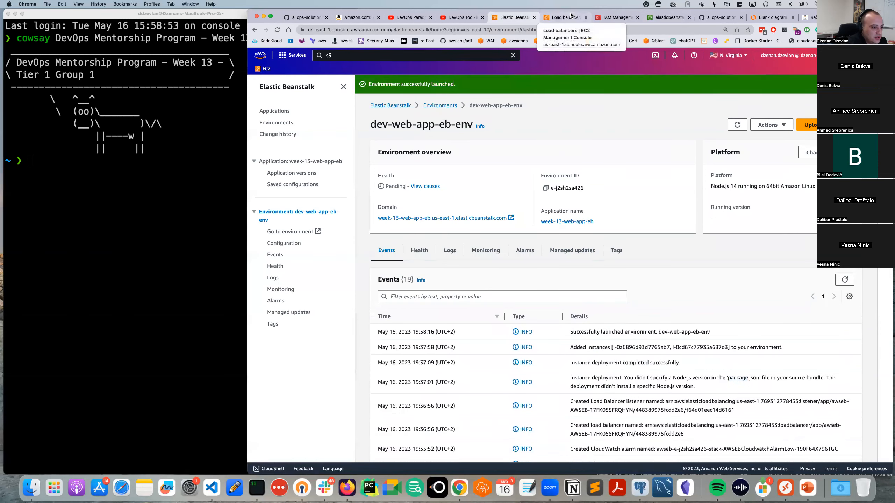
click(570, 16)
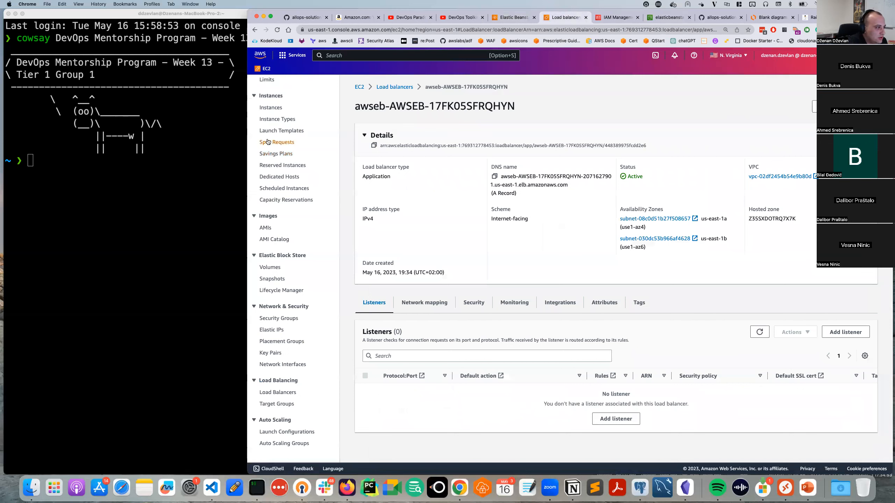
Show all EC2 instances without the running filter and view the us-east-1b instance's details.
click(271, 107)
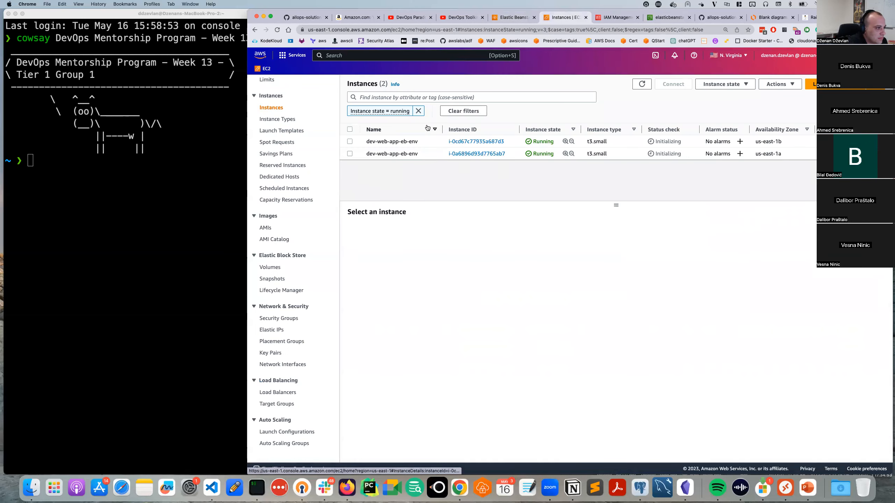
click(418, 110)
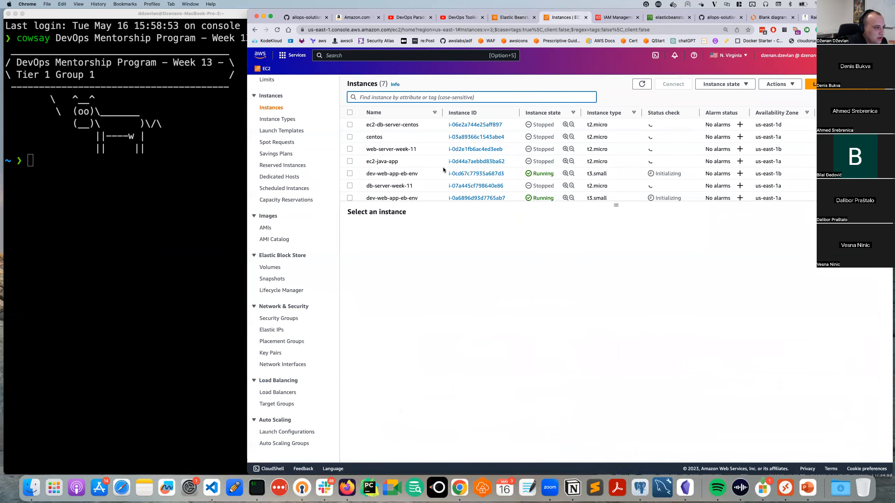
click(398, 97)
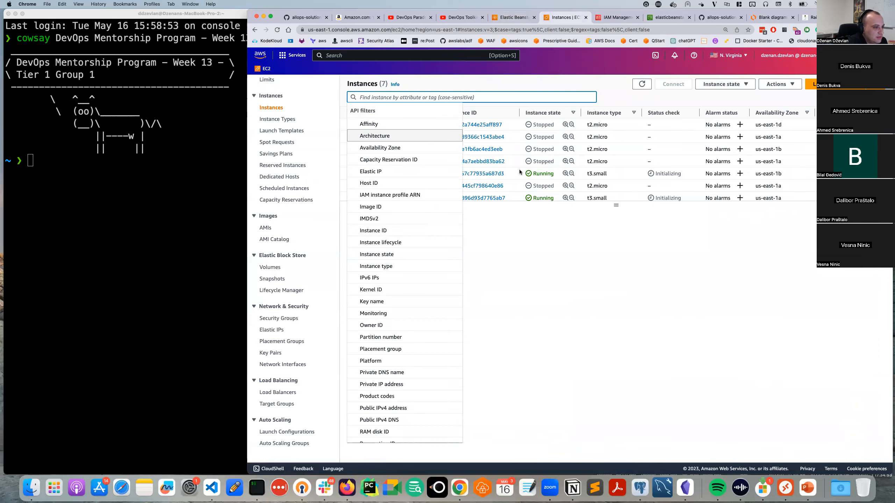
click(528, 218)
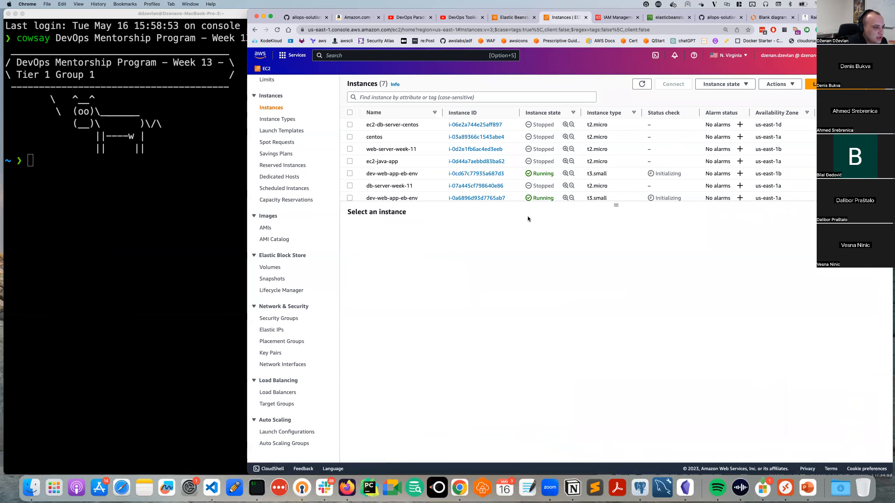
click(399, 173)
scroll(415, 175, down, 1)
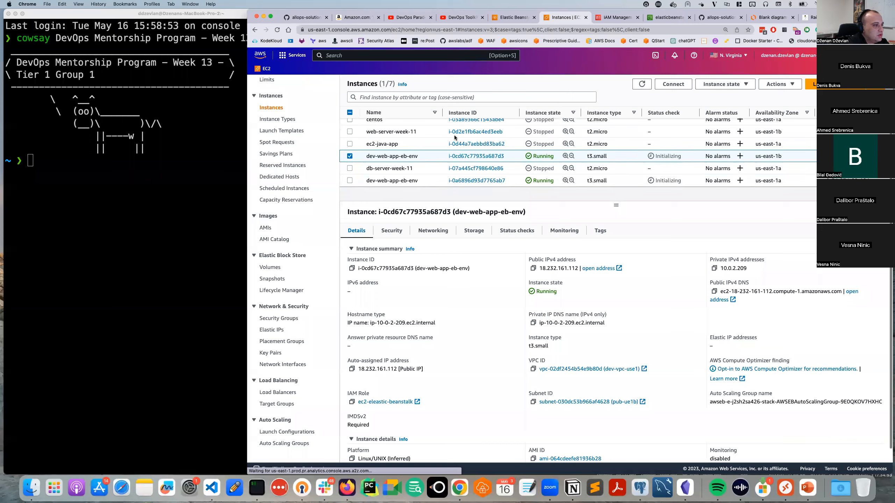
Filter the instance list to Instance state = running.
click(417, 97)
text(r)
key(BackSpace)
text(status)
key(BackSpace)
key(BackSpace)
key(BackSpace)
key(BackSpace)
key(BackSpace)
key(BackSpace)
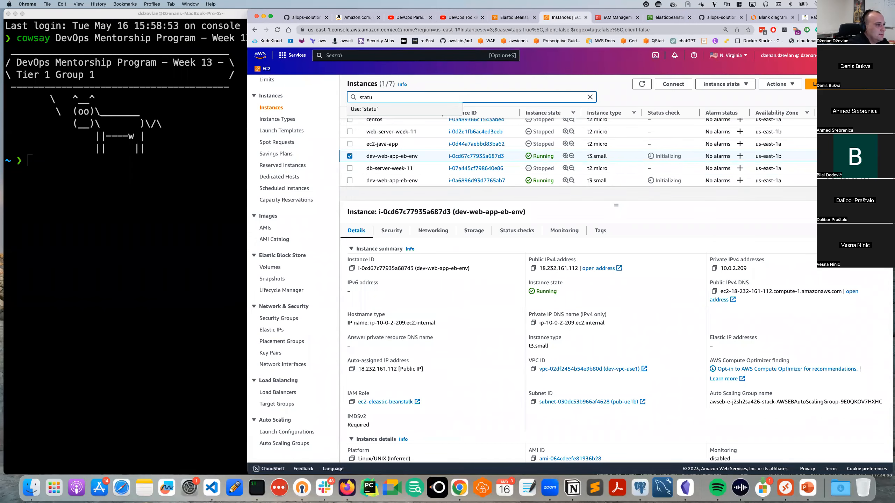
text(instanc)
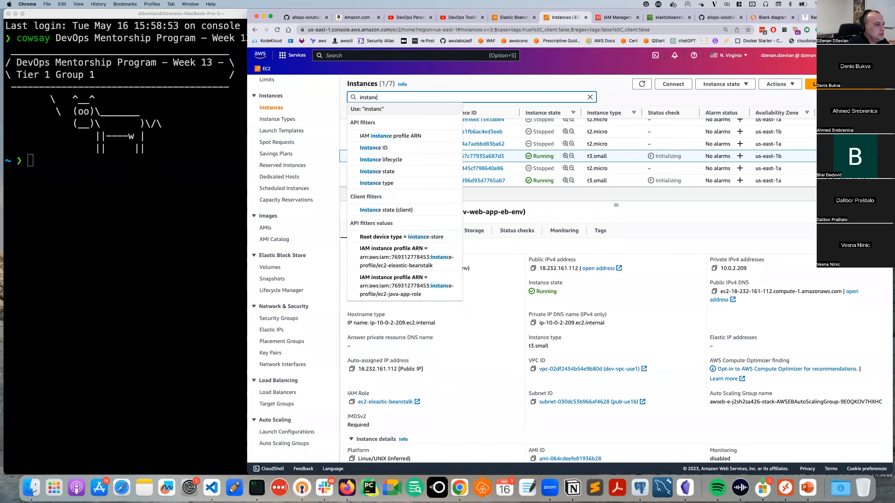
text(e)
key(Down)
key(Down)
key(Down)
key(Down)
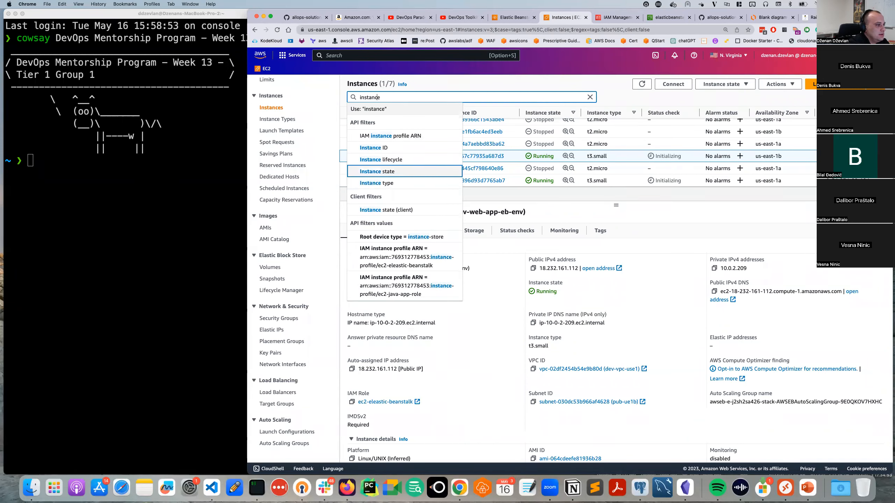
key(Return)
key(Down)
key(Down)
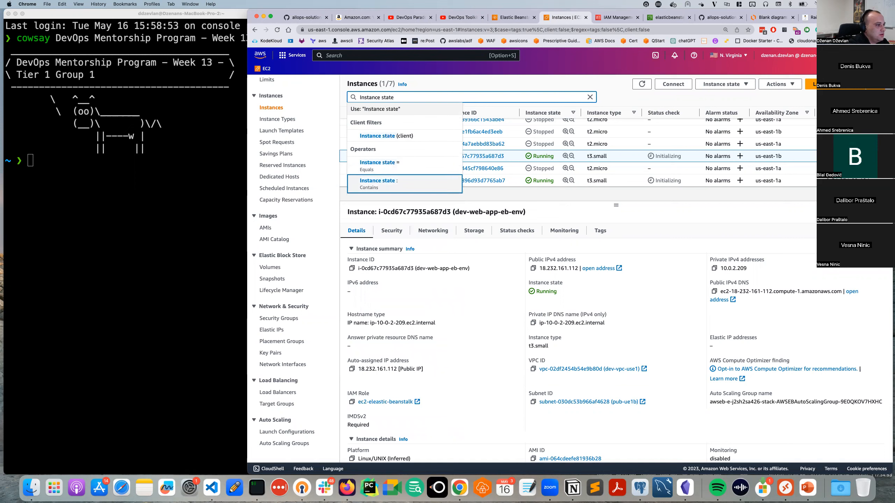
key(Return)
text(run)
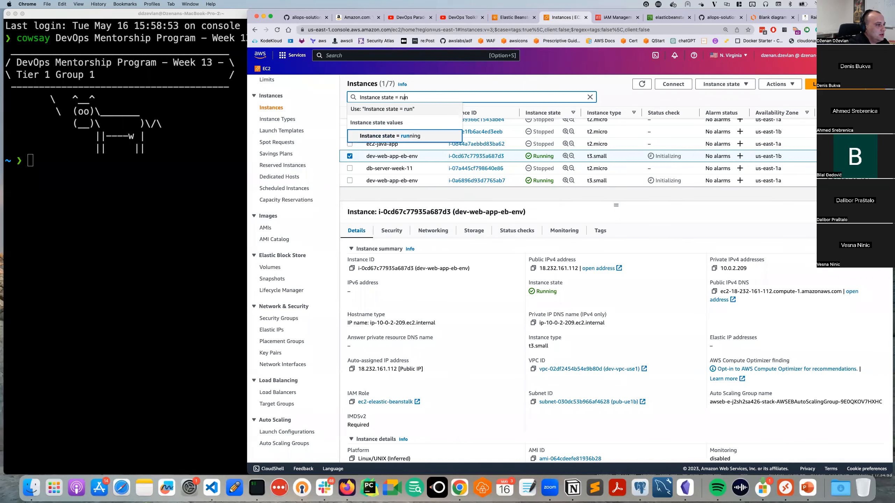
key(Return)
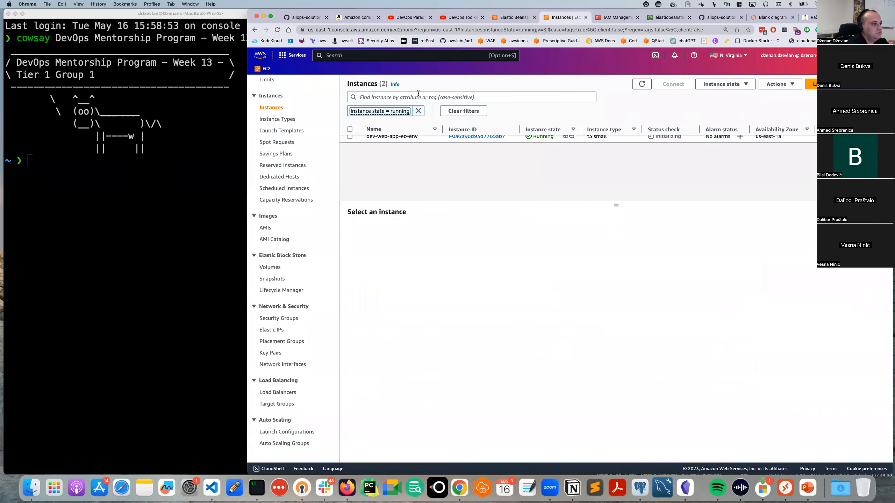
click(726, 183)
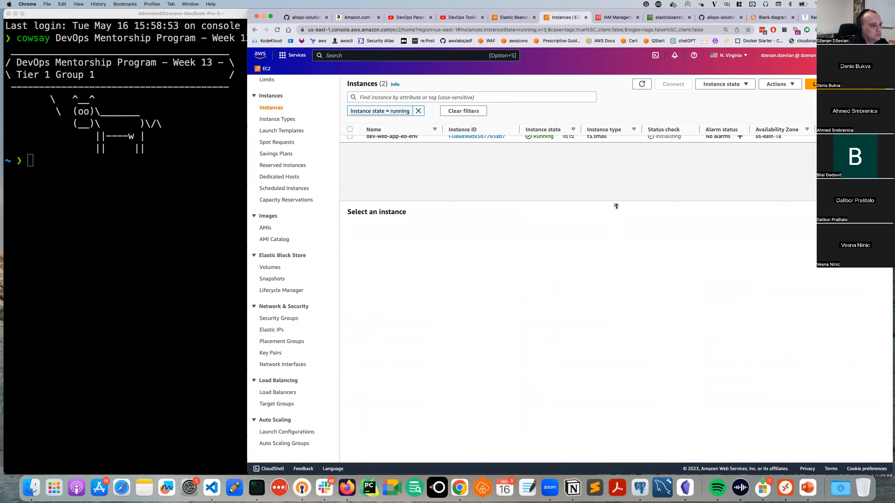
drag(616, 206, 590, 185)
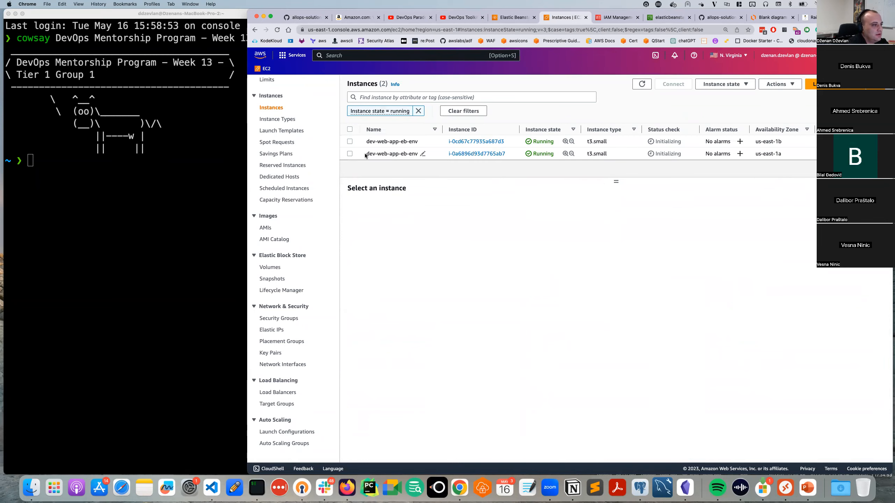
Inspect the us-east-1a instance's tags (CreatedBy, environment-name dev-web-app-eb-env, Name), then return to Environments.
click(374, 153)
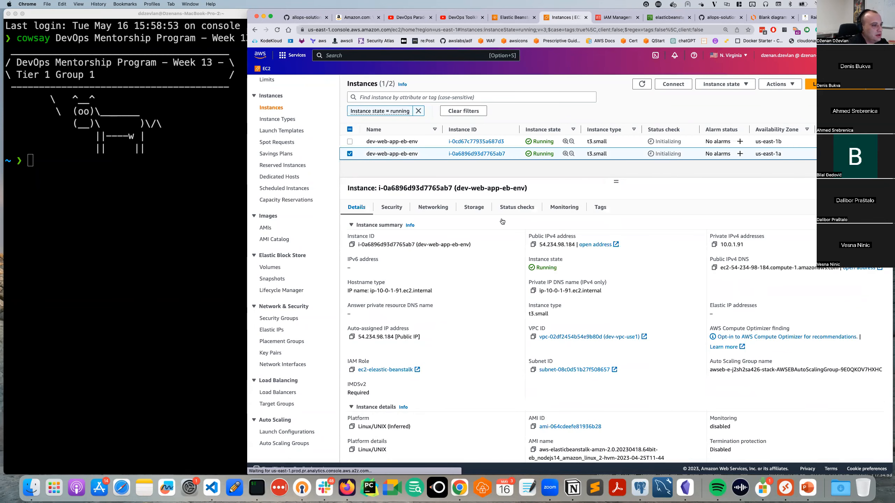
click(601, 208)
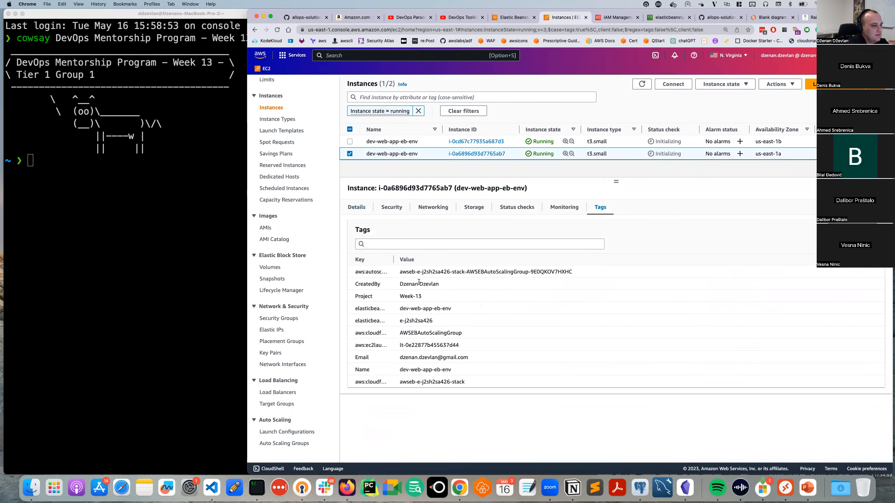
drag(393, 261, 458, 261)
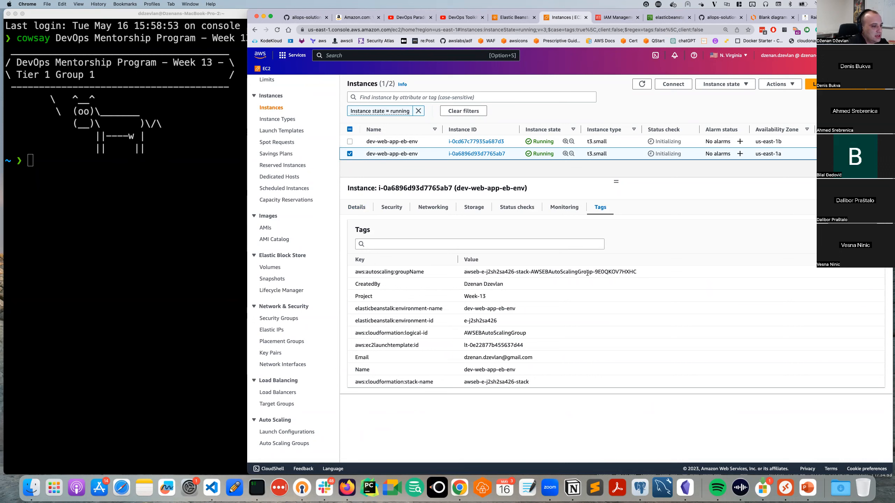
drag(497, 284, 462, 286)
drag(446, 308, 347, 309)
drag(464, 309, 520, 310)
click(517, 308)
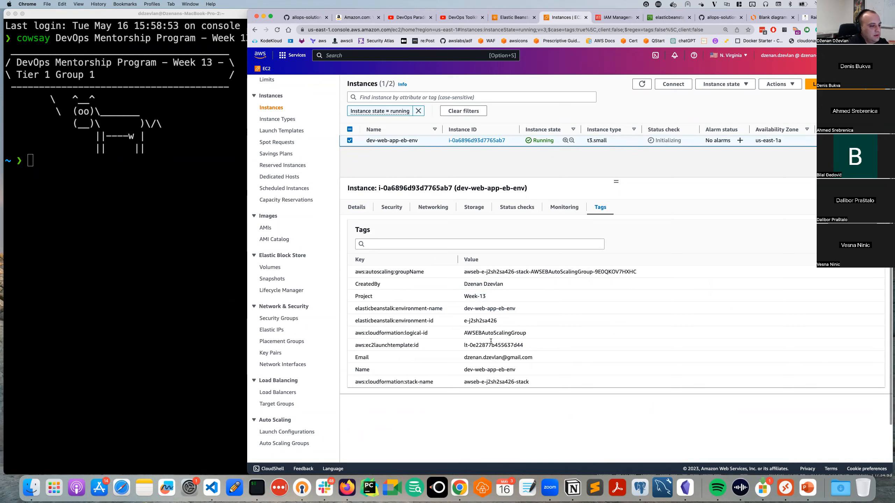
drag(512, 373, 479, 371)
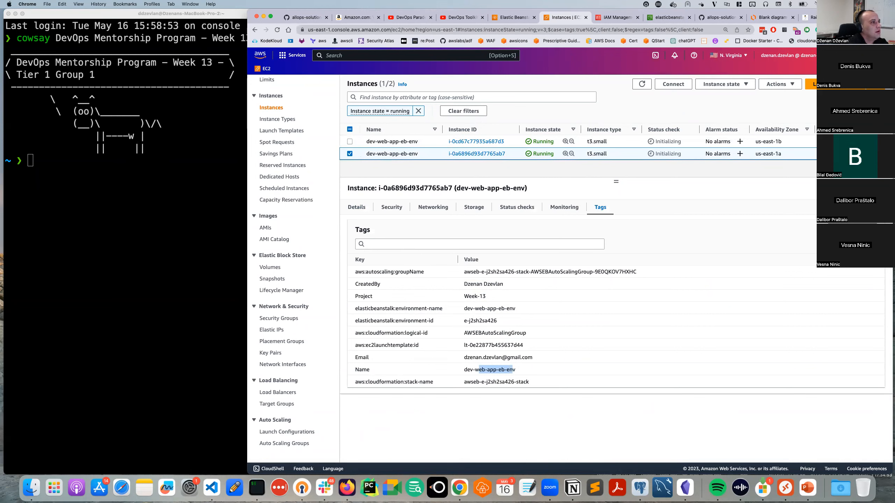
click(513, 21)
click(440, 106)
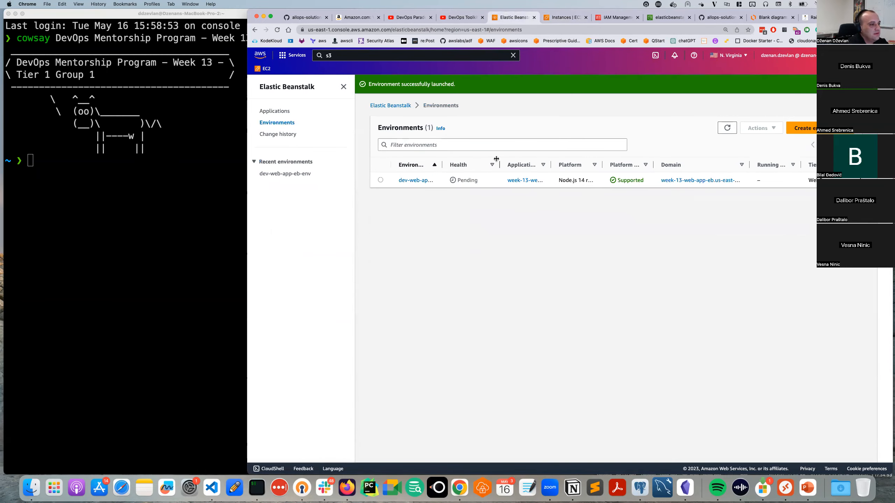
Open dev-web-app-eb-env and view its sample app page, selecting the Node.js platform sentence.
mouse_move(497, 159)
mouse_down()
mouse_move(613, 164)
mouse_move(597, 165)
mouse_up()
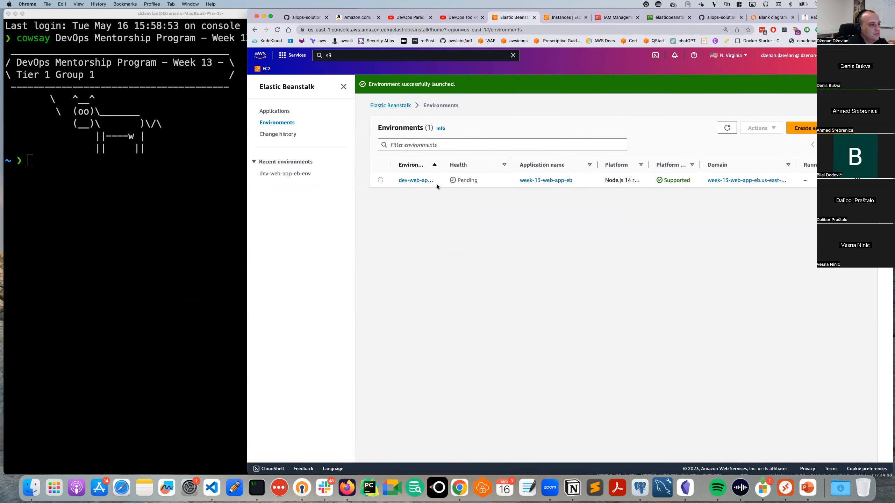
click(420, 181)
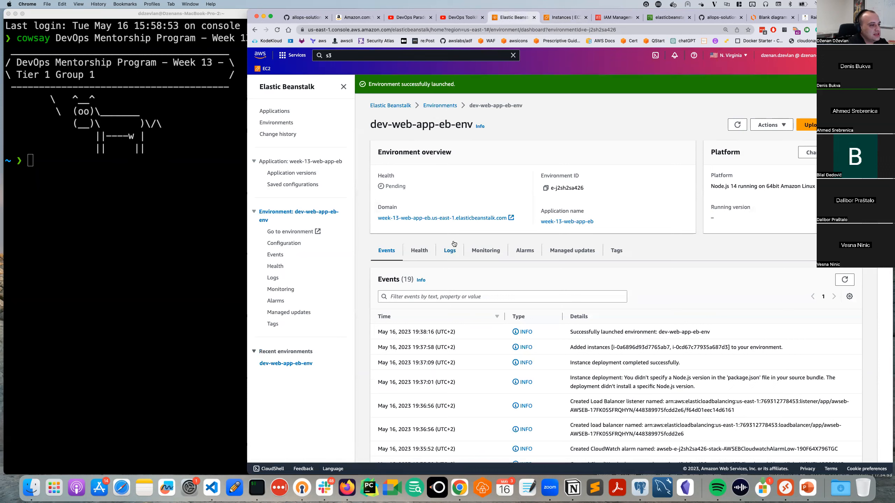
click(441, 218)
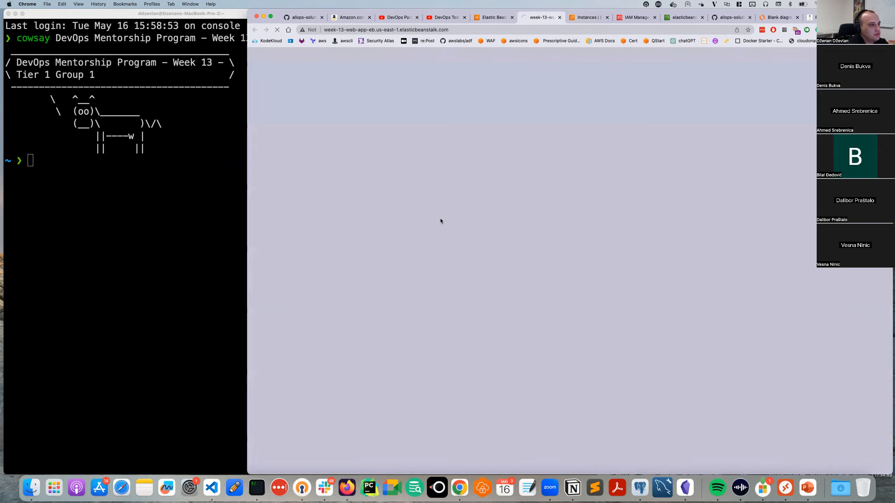
click(496, 19)
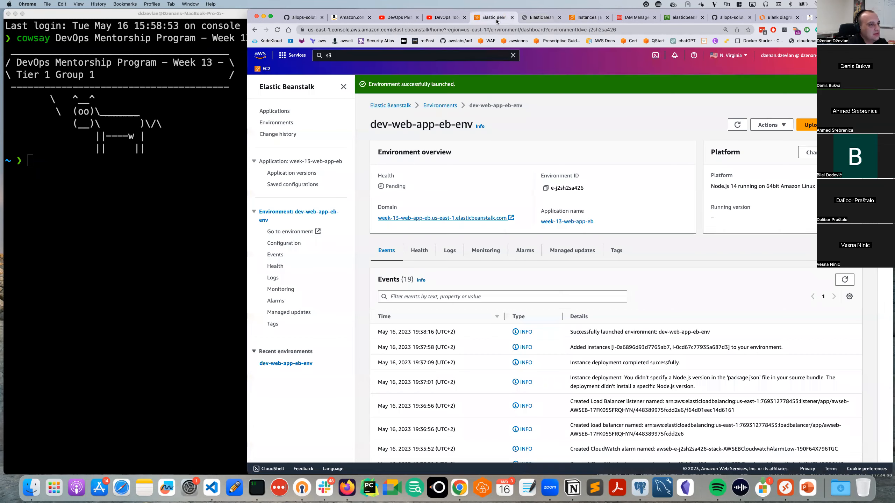
click(475, 217)
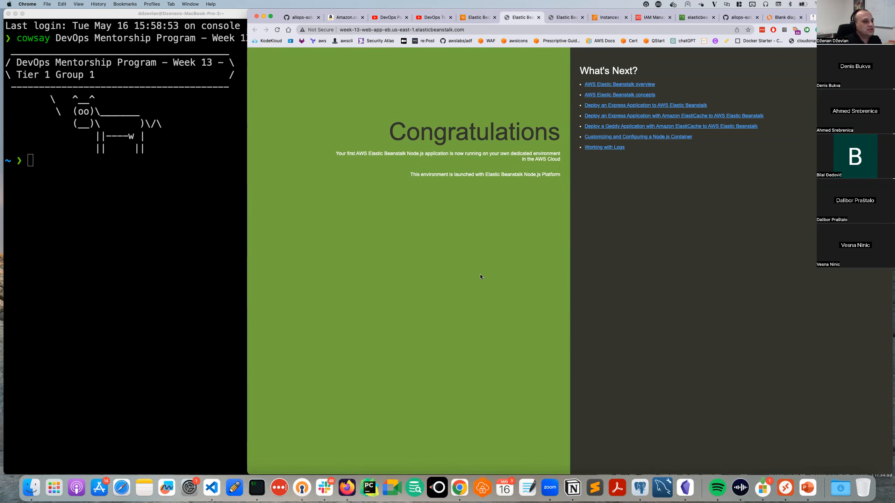
drag(449, 173, 559, 174)
click(500, 215)
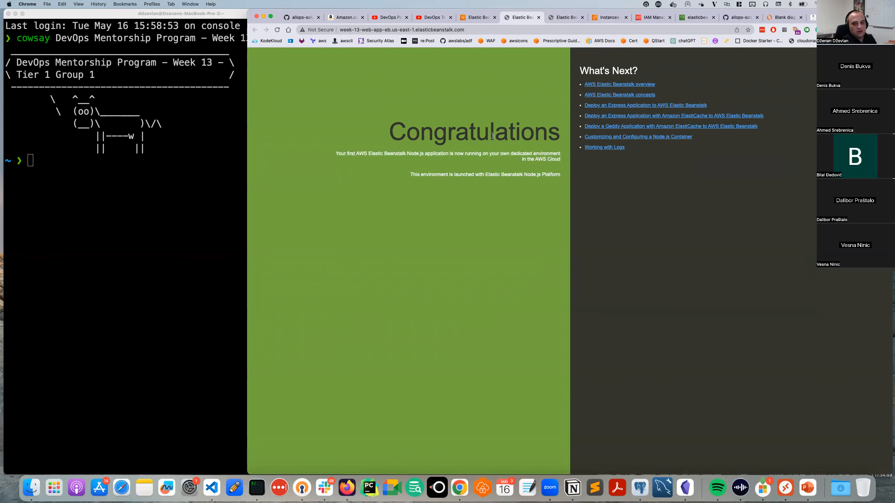
Return to the Elastic Beanstalk environments list and refresh it.
click(479, 17)
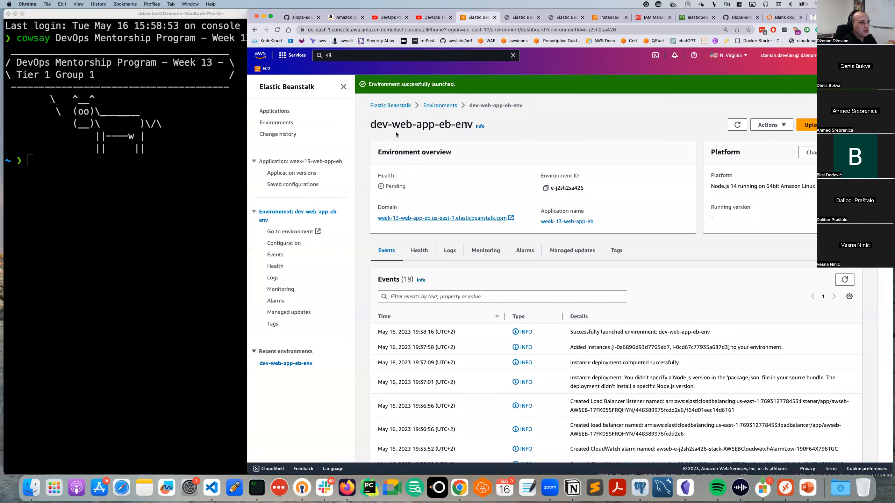
click(436, 106)
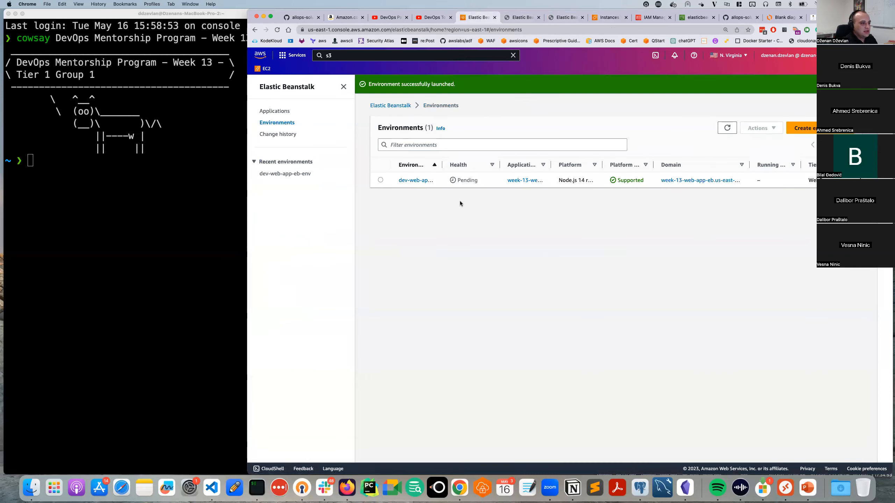
click(719, 132)
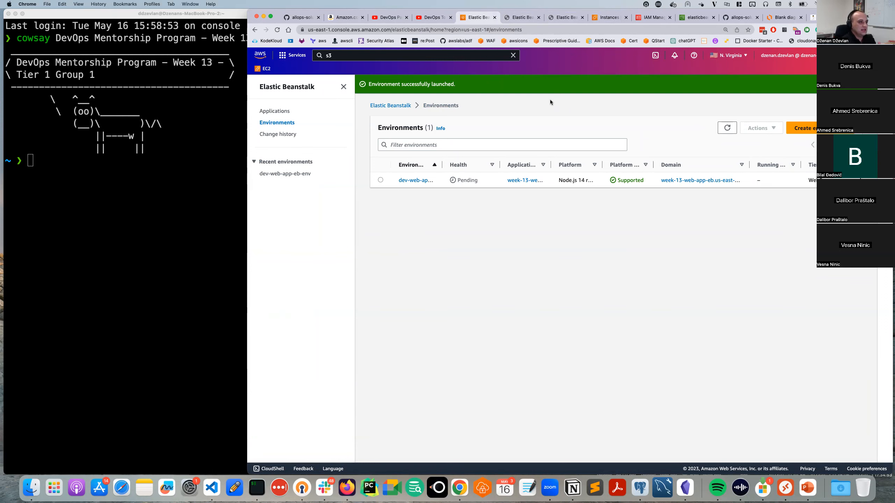
Open load balancer awseb-AWSEB-17FK05SFRQHYN, check its Network mapping and listeners, and copy its DNS name.
click(595, 18)
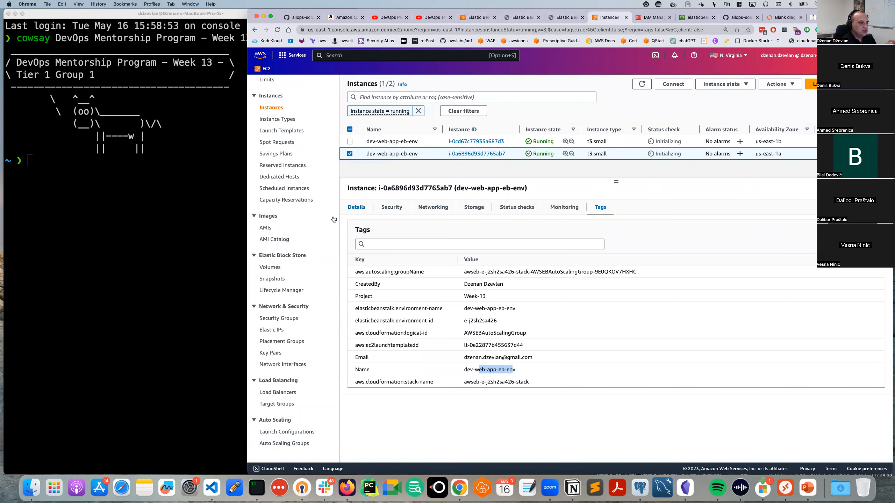
scroll(286, 401, down, 1)
click(283, 396)
click(282, 393)
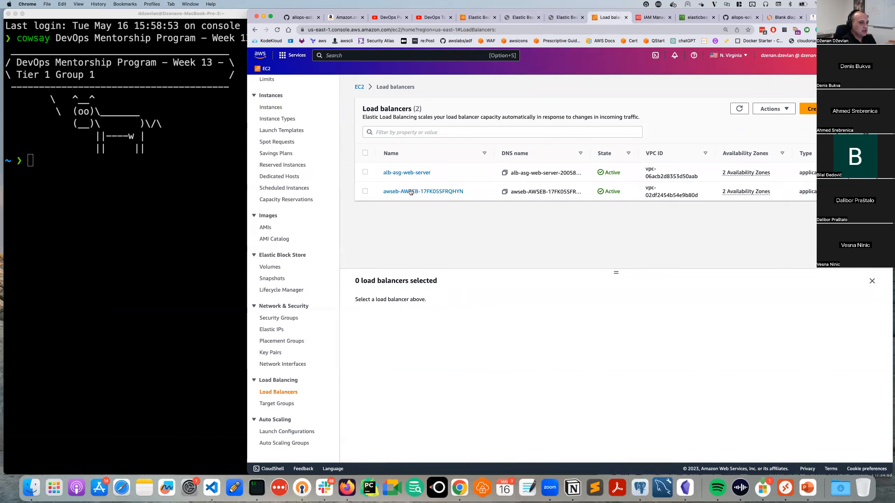
click(493, 186)
click(424, 192)
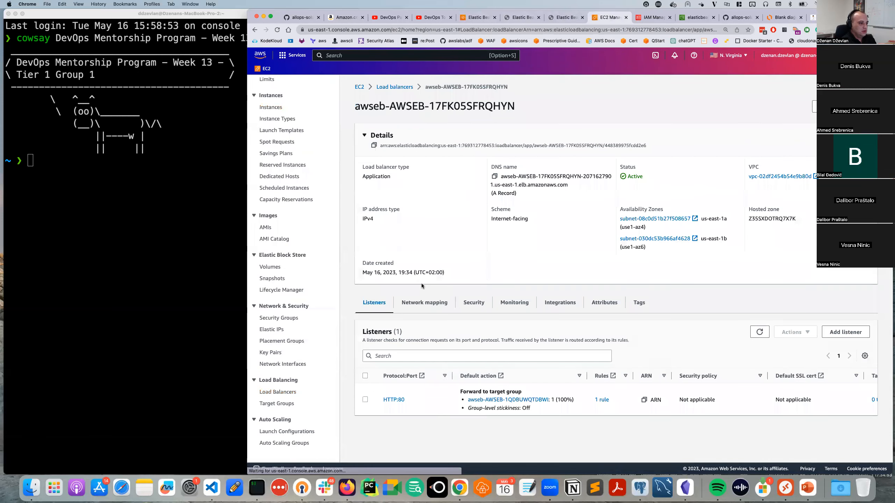
click(424, 302)
click(376, 303)
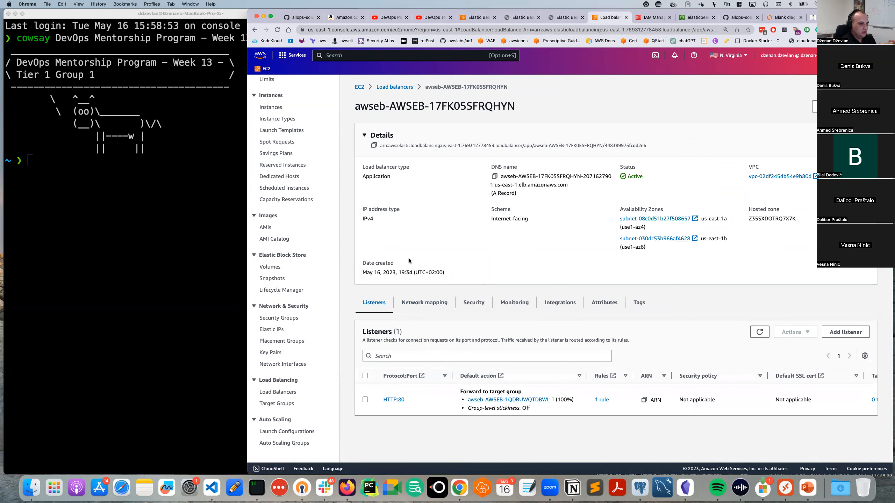
click(494, 176)
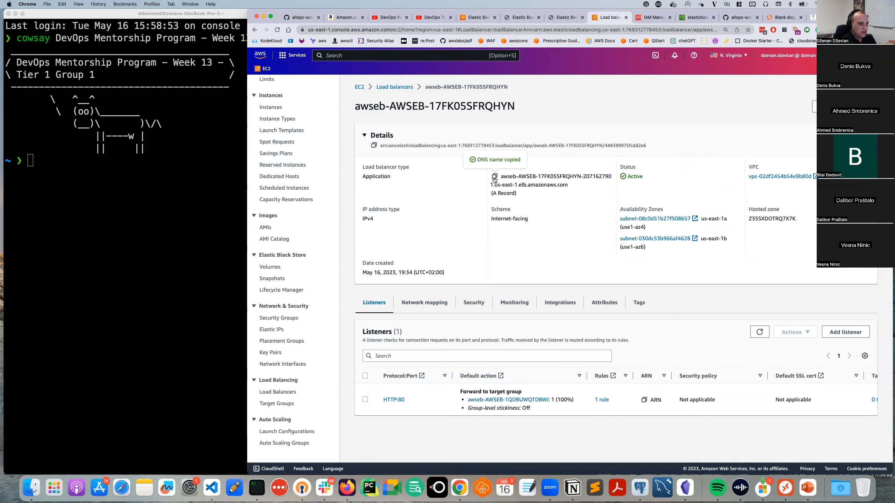
Load the copied DNS name in a new tab, confirming the same Congratulations page appears.
key(super+t)
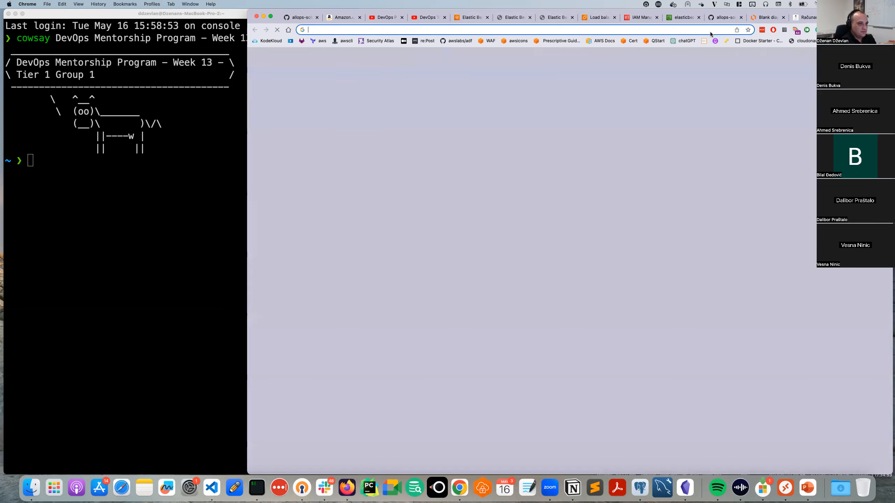
right_click(620, 31)
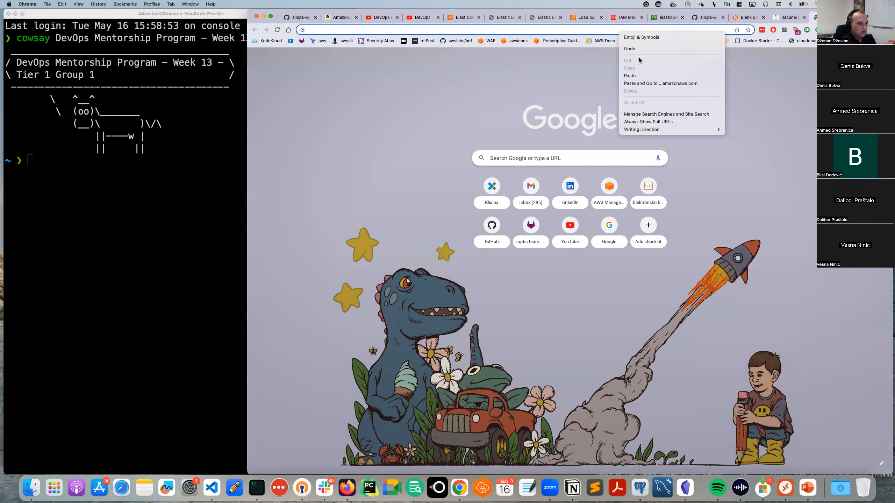
click(646, 84)
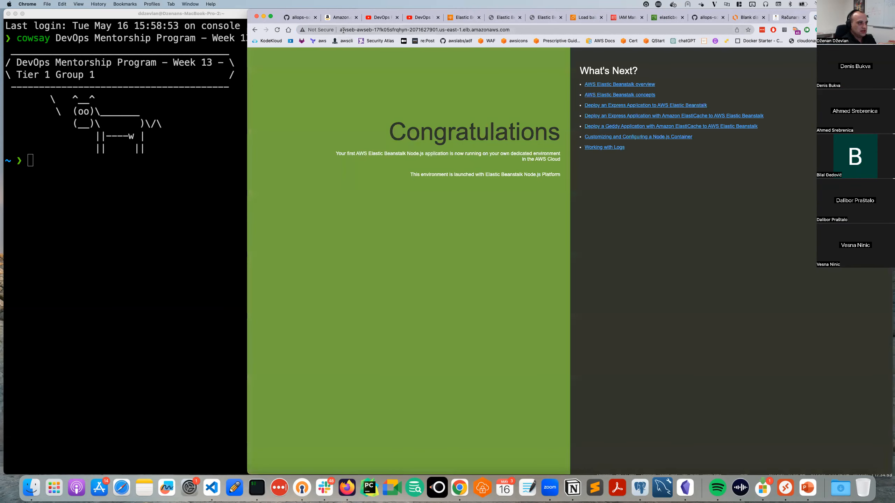
mouse_move(343, 30)
mouse_down()
mouse_move(516, 27)
mouse_move(343, 31)
mouse_up()
click(517, 28)
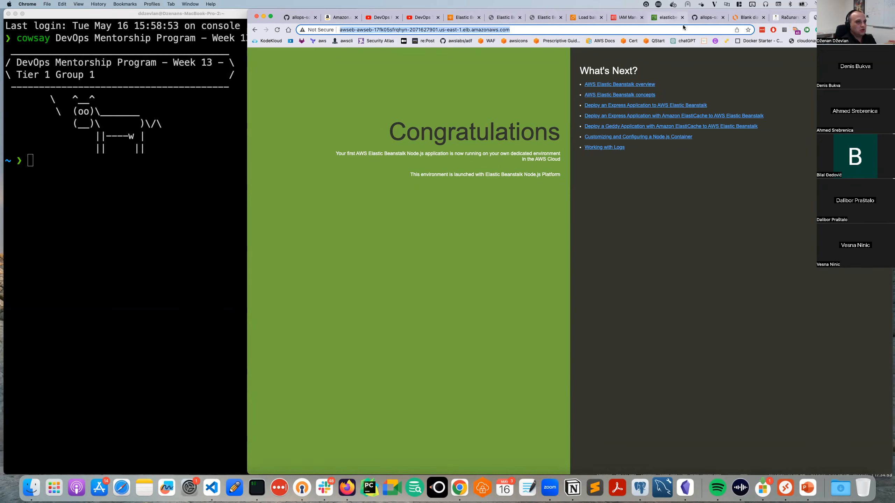
click(546, 18)
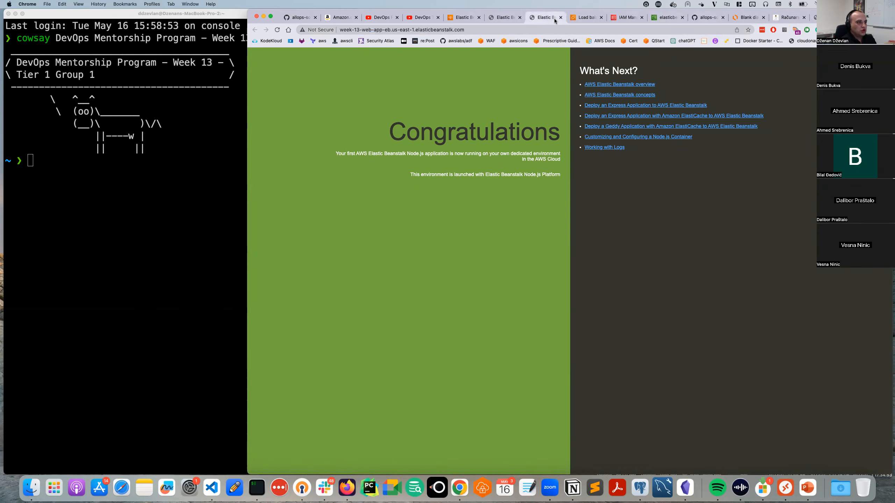
click(585, 18)
Refresh the environments list and widen the Application name and Domain columns to show them fully.
click(464, 18)
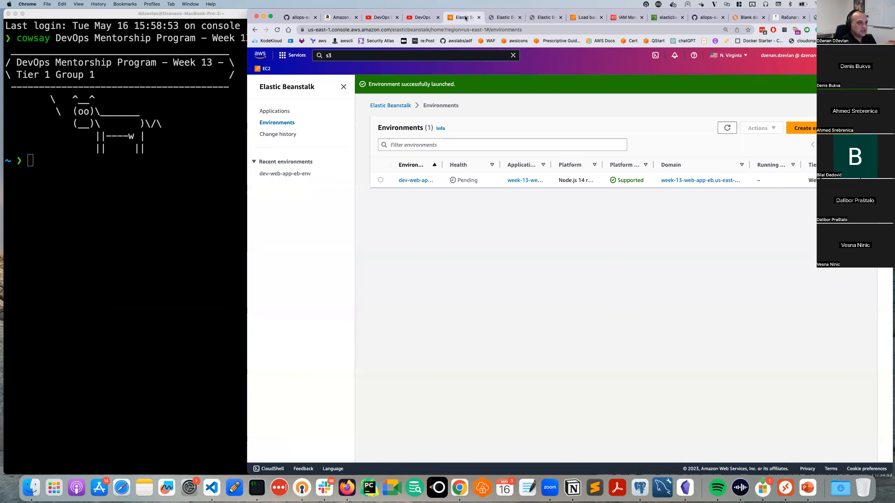
click(727, 128)
drag(551, 164, 582, 163)
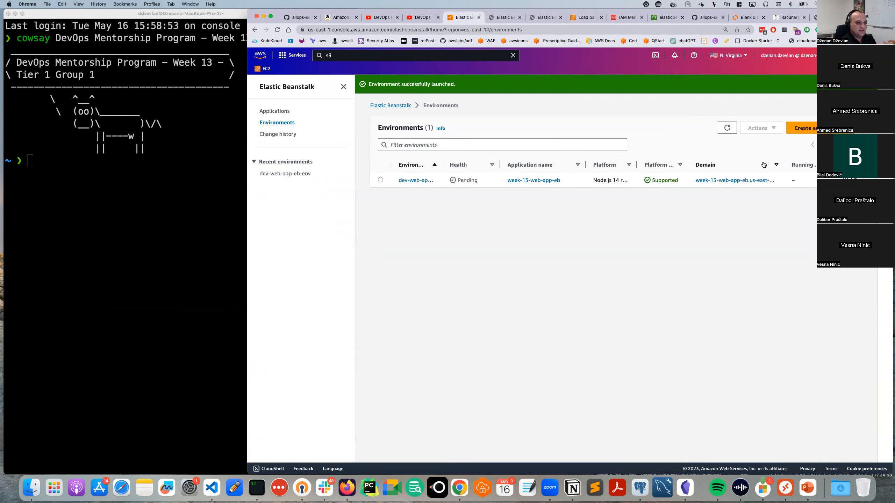
drag(784, 165, 814, 165)
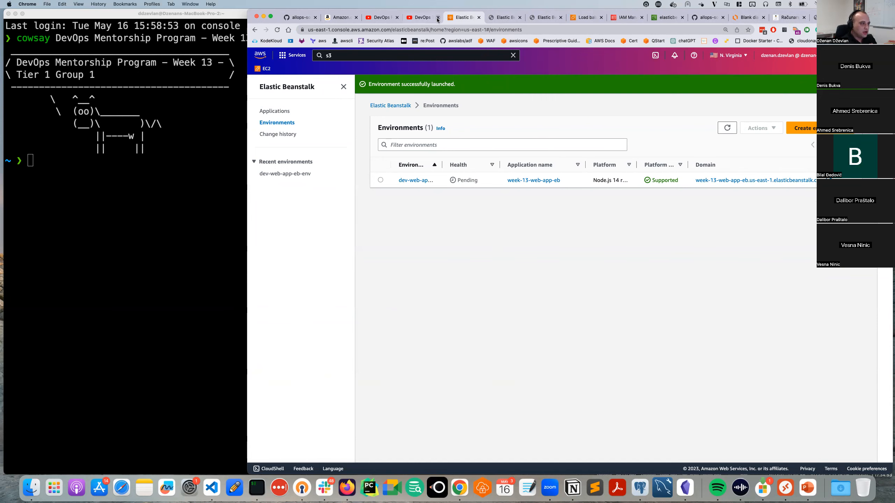
click(797, 18)
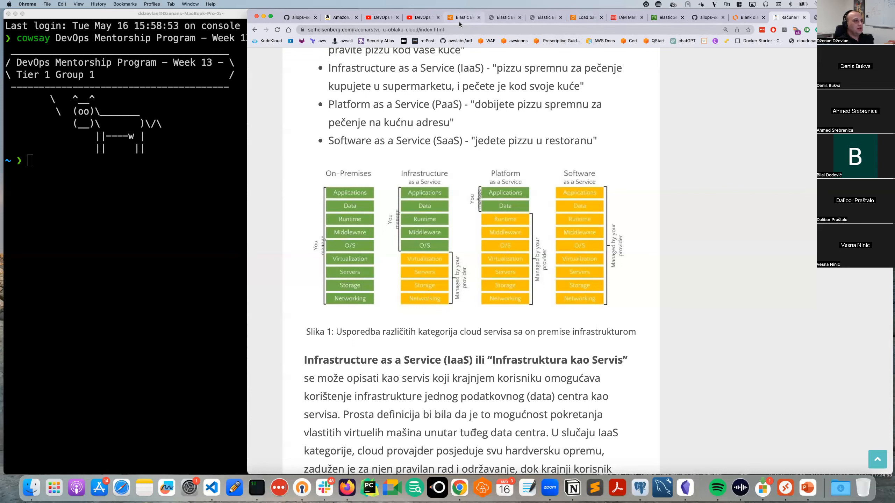
Glance at the nodejs-simple-app repository, then go back to the Elastic Beanstalk environments list.
click(708, 17)
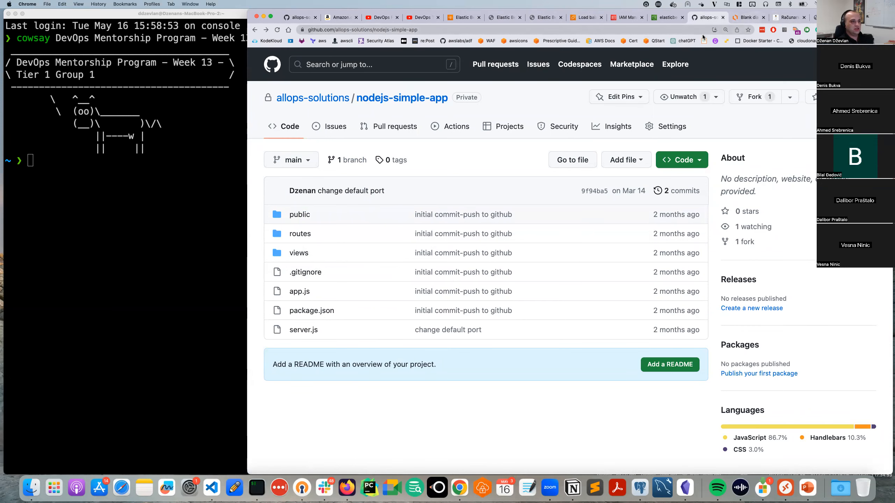
click(458, 17)
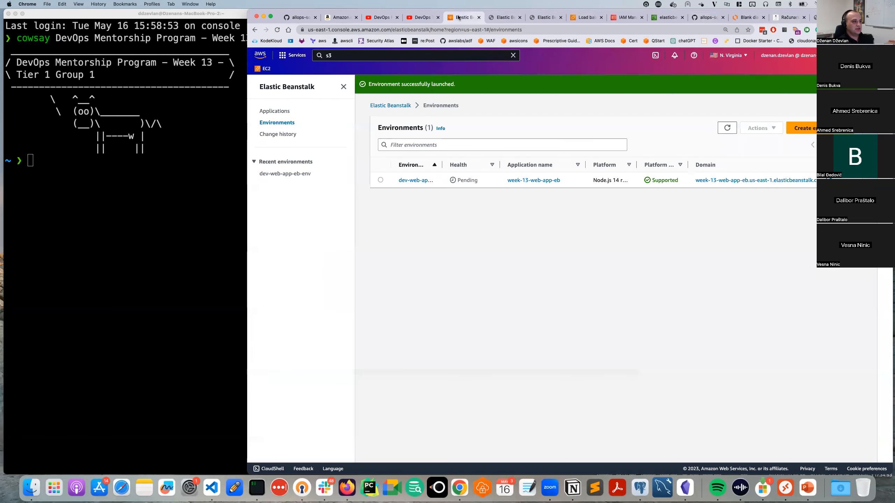
Open and refresh the dev-web-app-eb-env dashboard, briefly opening its site before closing it.
click(415, 180)
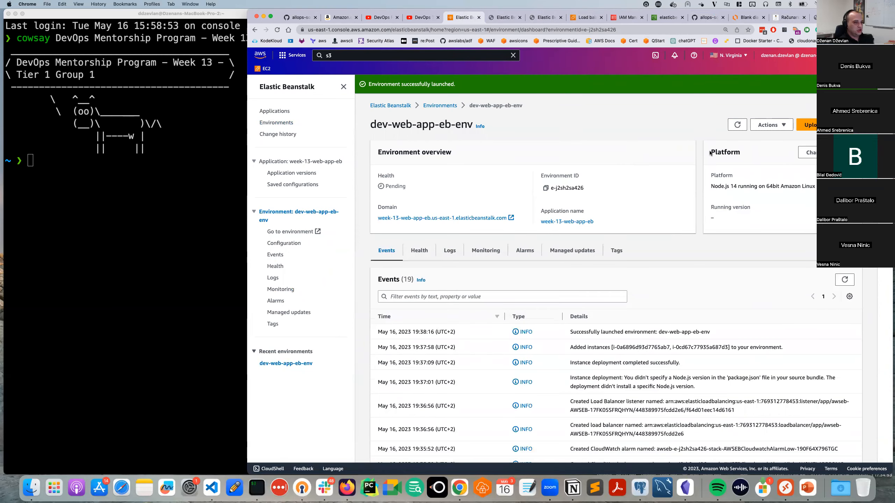
click(735, 129)
click(278, 232)
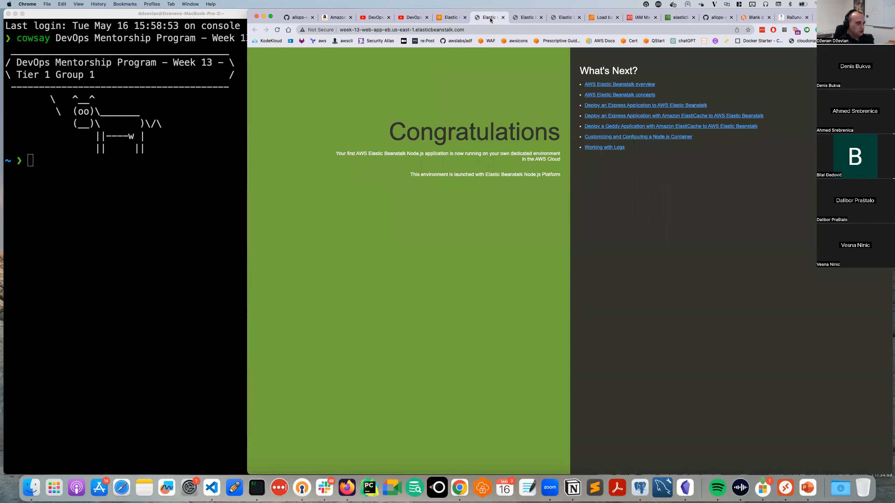
key(super+w)
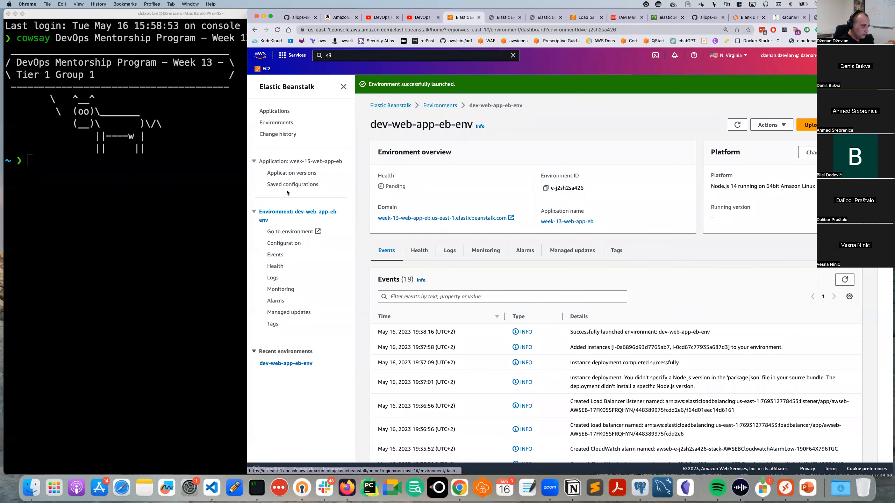
View week-13-web-app-eb's application versions, which list none, then open the dev-web-app-eb-env dashboard.
click(295, 164)
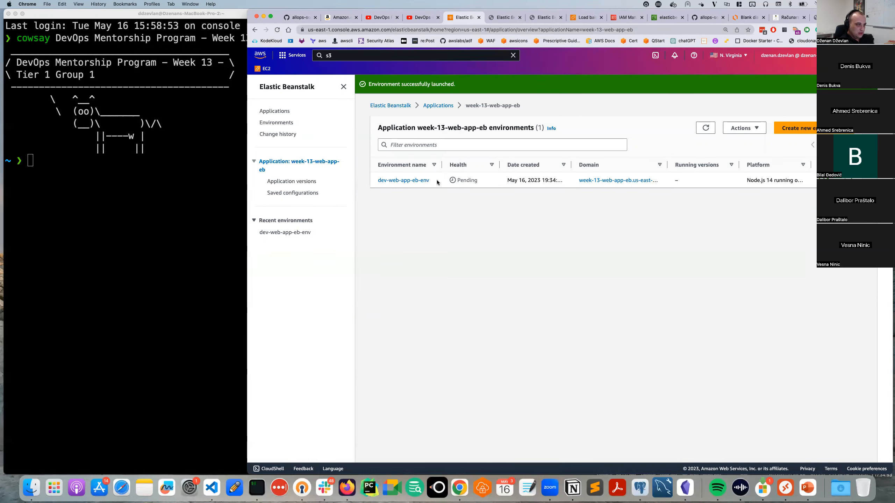
click(736, 133)
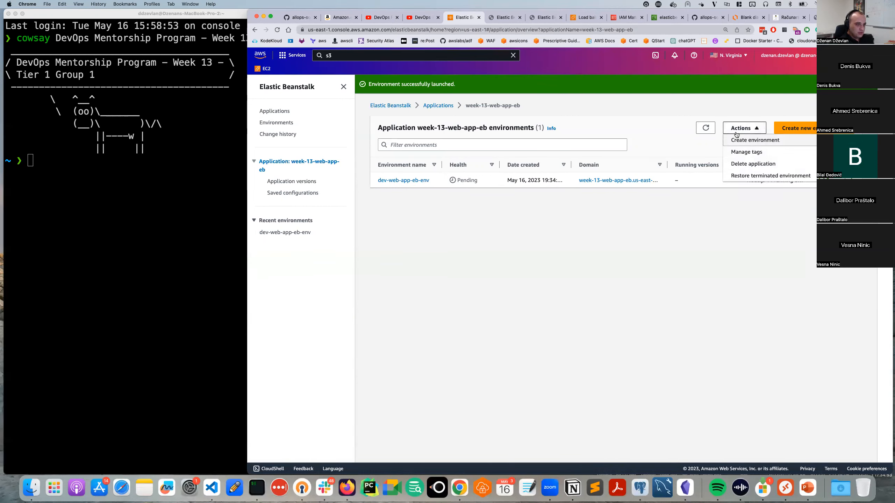
click(636, 291)
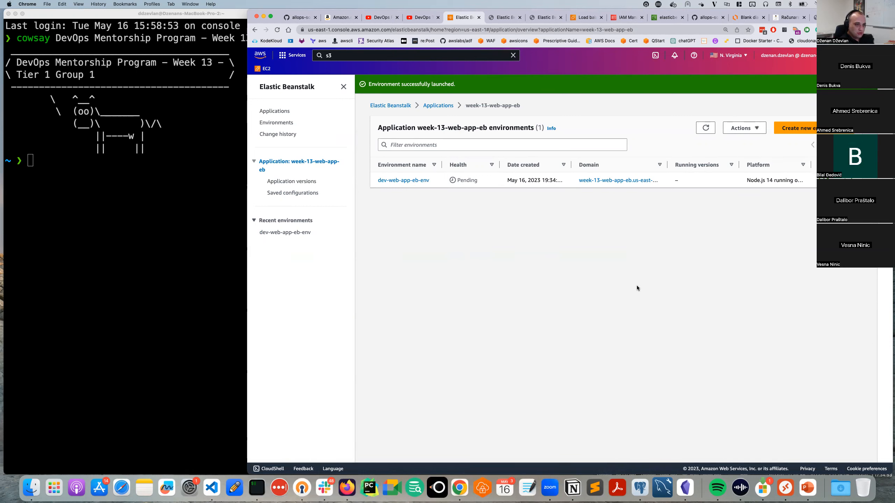
click(442, 105)
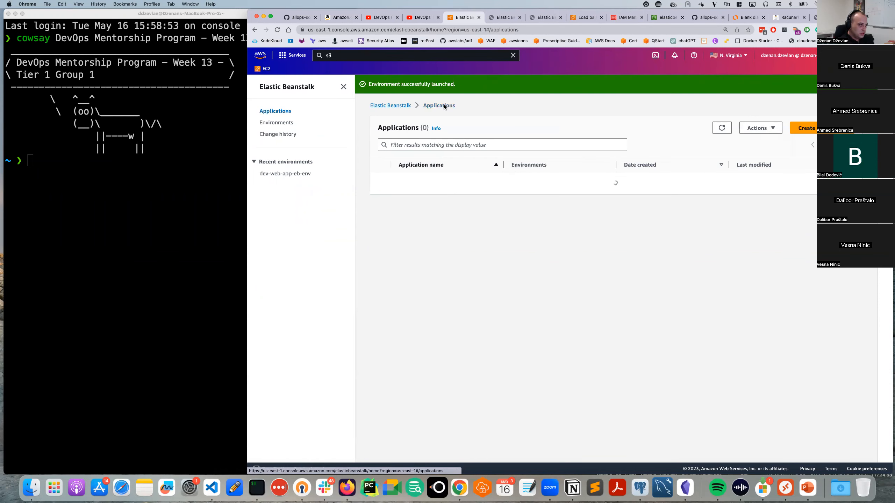
click(380, 182)
click(751, 131)
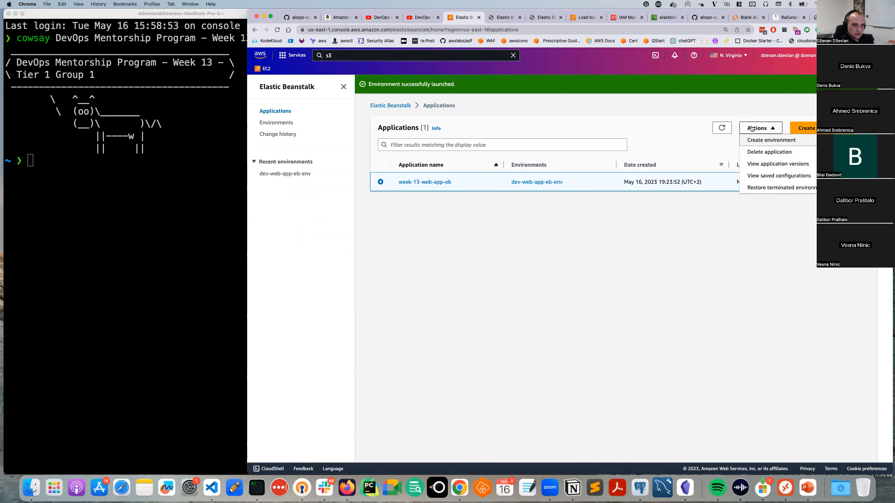
click(776, 163)
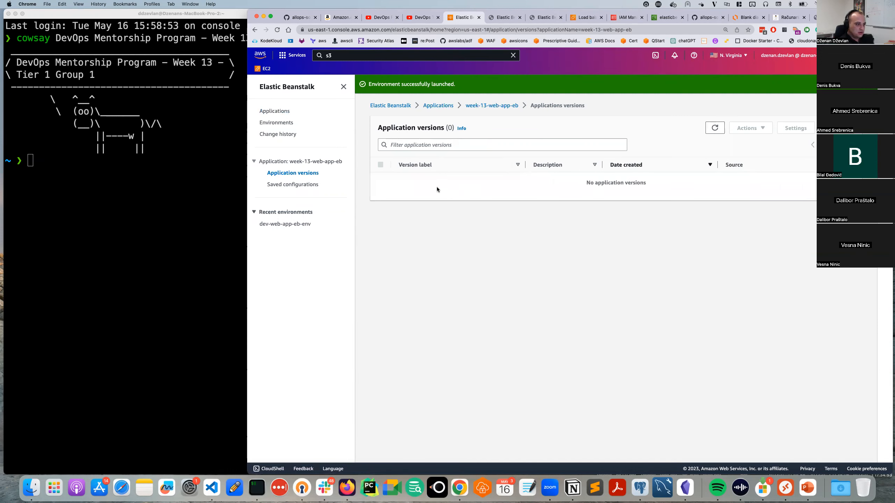
key(super+Left)
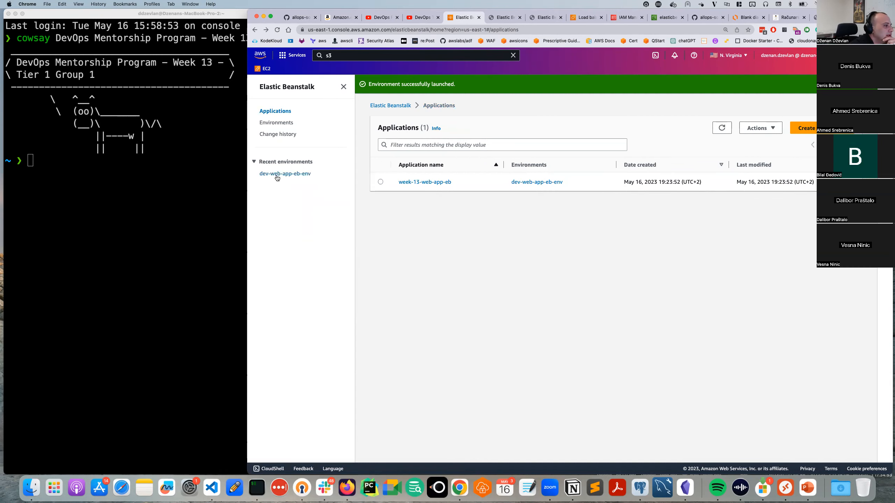
click(274, 175)
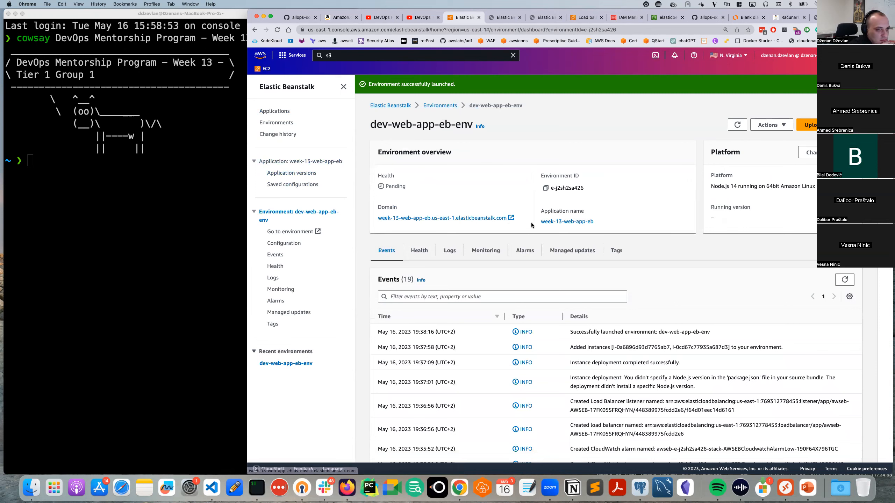
Review Deployment preferences in the Upload and deploy dialog, then close it without deploying.
click(809, 126)
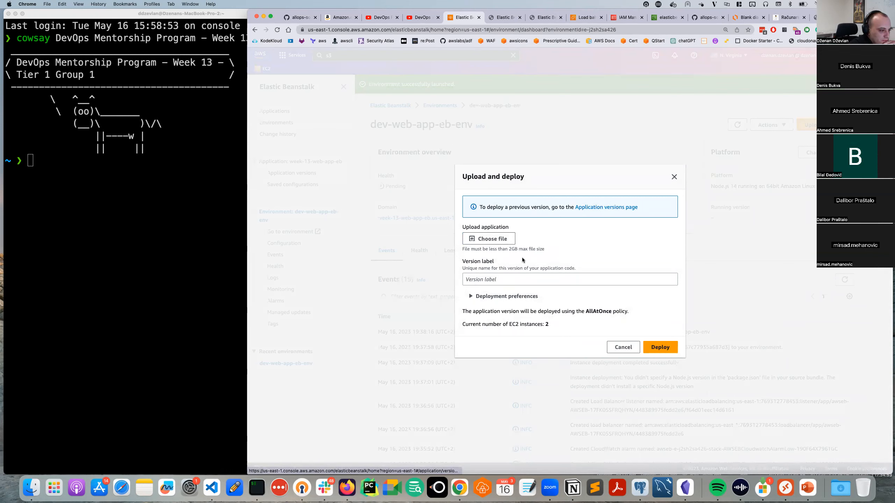
click(506, 297)
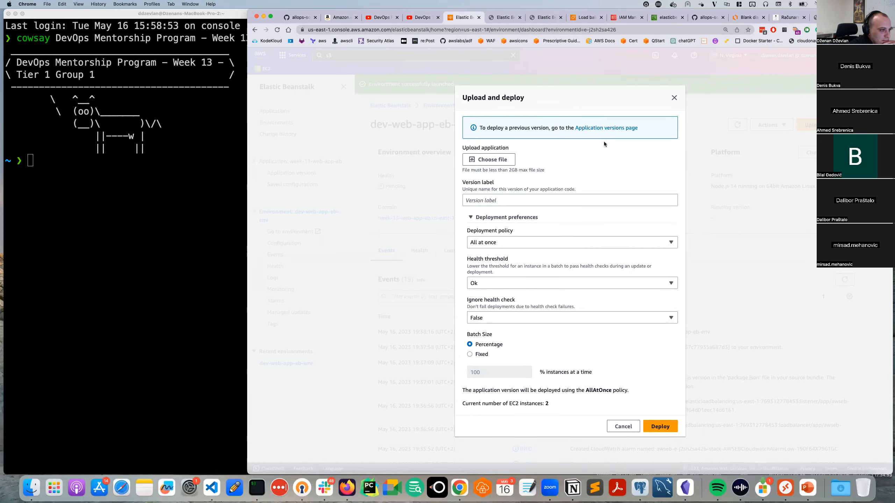
click(673, 97)
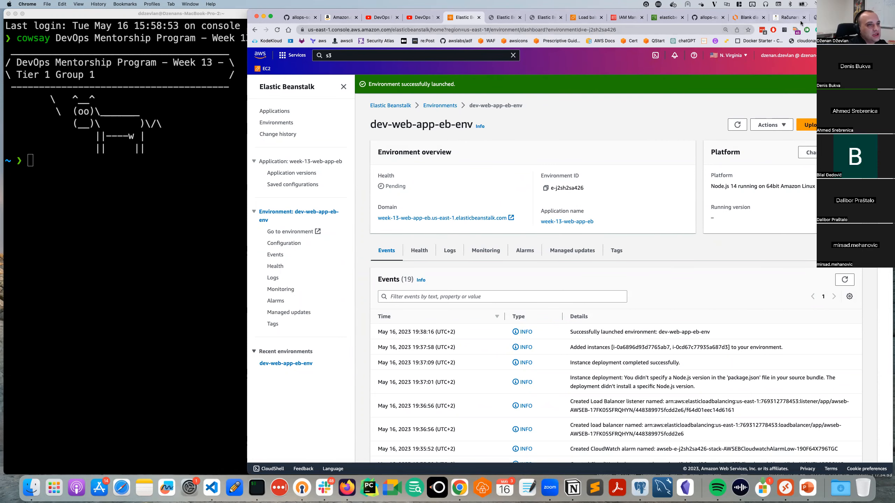
Download the nodejs-simple-app repository from GitHub as a ZIP.
click(706, 17)
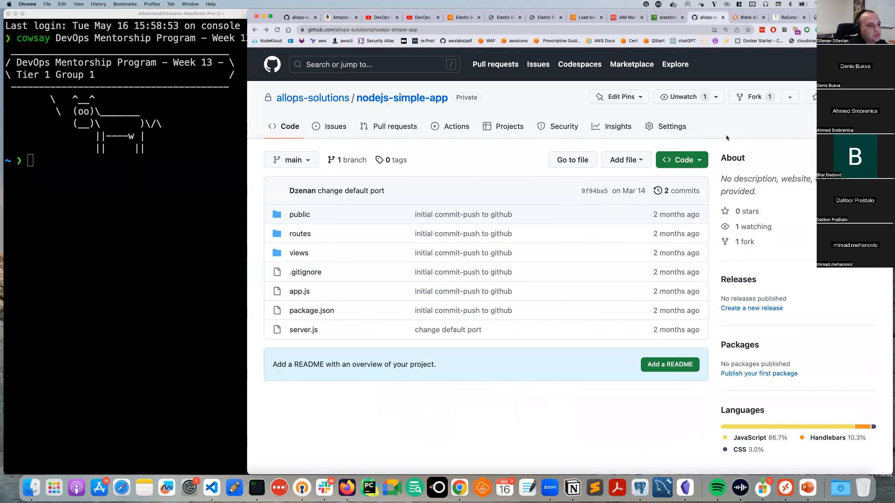
click(692, 159)
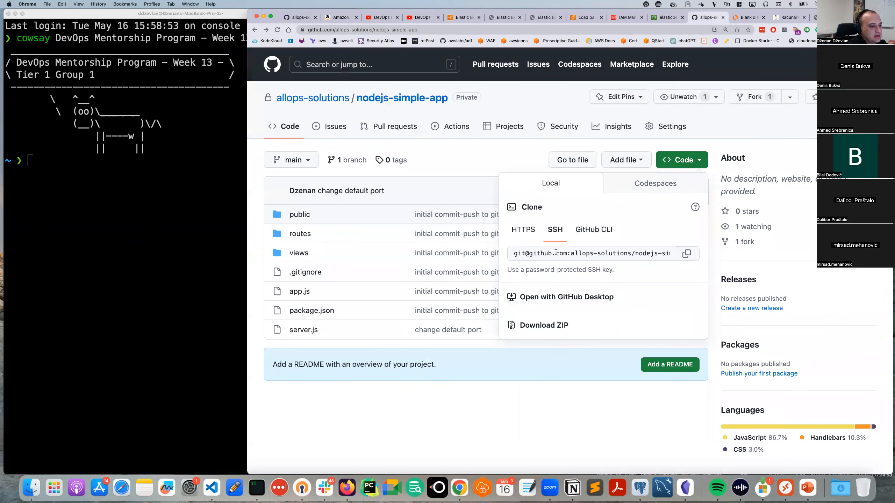
click(544, 325)
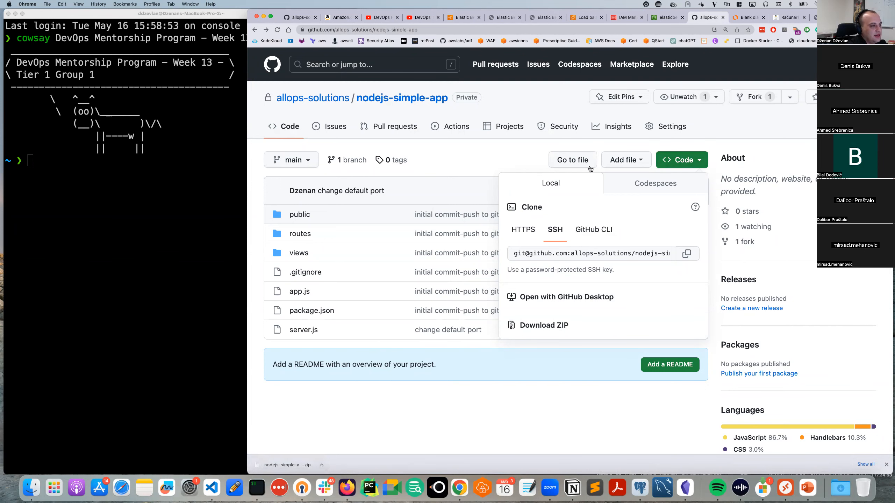
Return to the Elastic Beanstalk environment dashboard and reopen the Upload and deploy dialog.
click(666, 17)
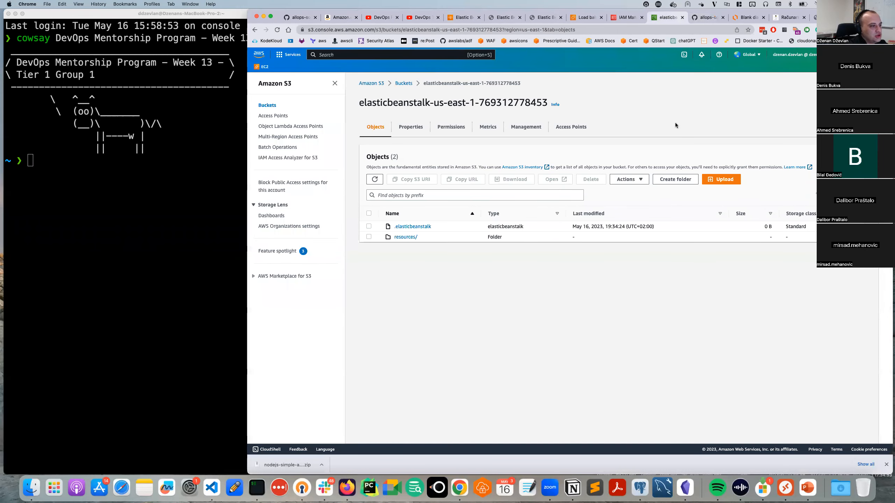
click(623, 17)
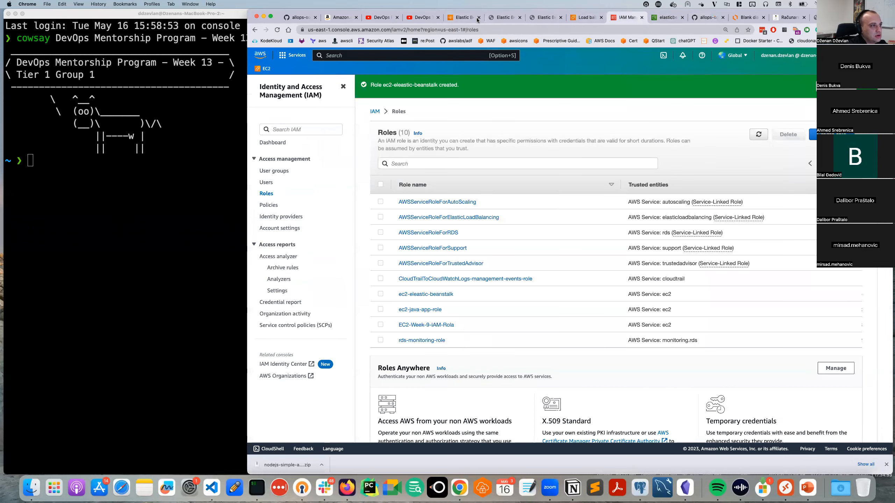
click(467, 19)
click(806, 125)
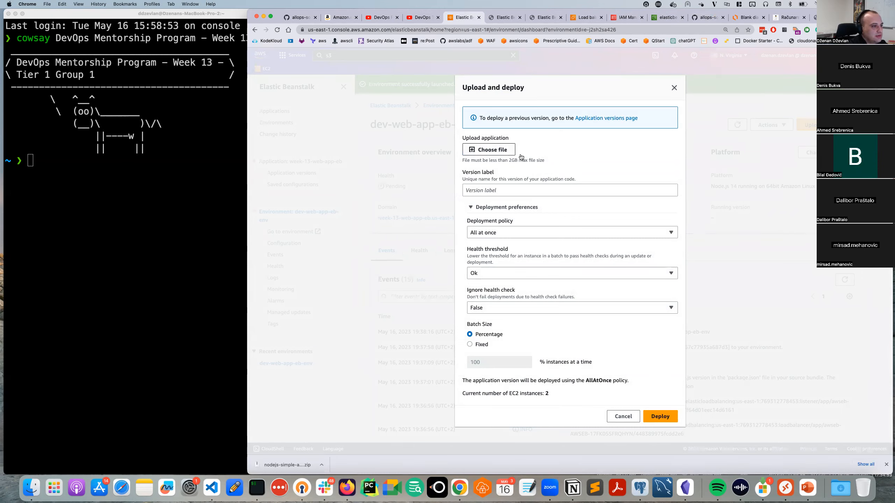
Upload nodejs-simple-app-main.zip as version v.1.0.0 and deploy it to dev-web-app-eb-env.
click(473, 150)
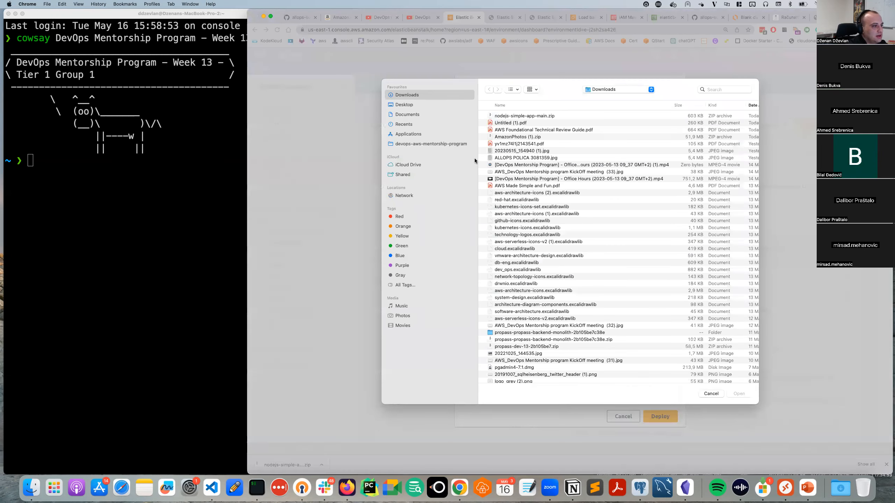
double_click(502, 116)
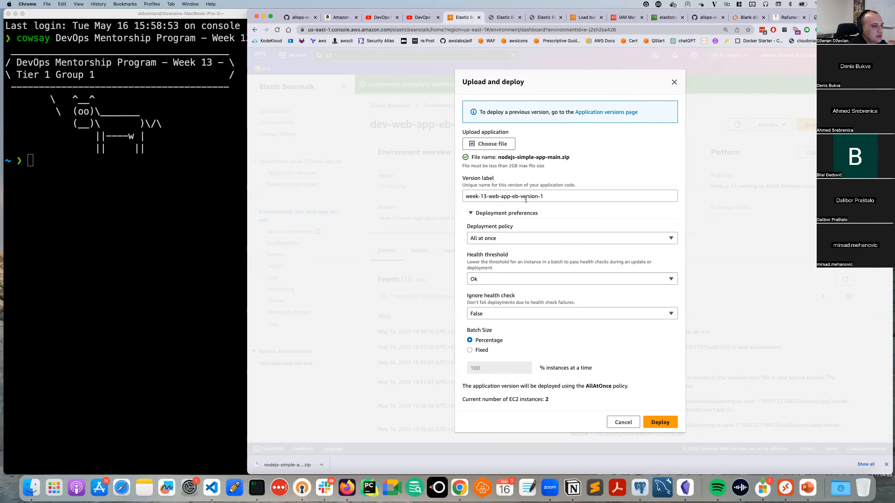
click(547, 195)
key(super+a)
text(v)
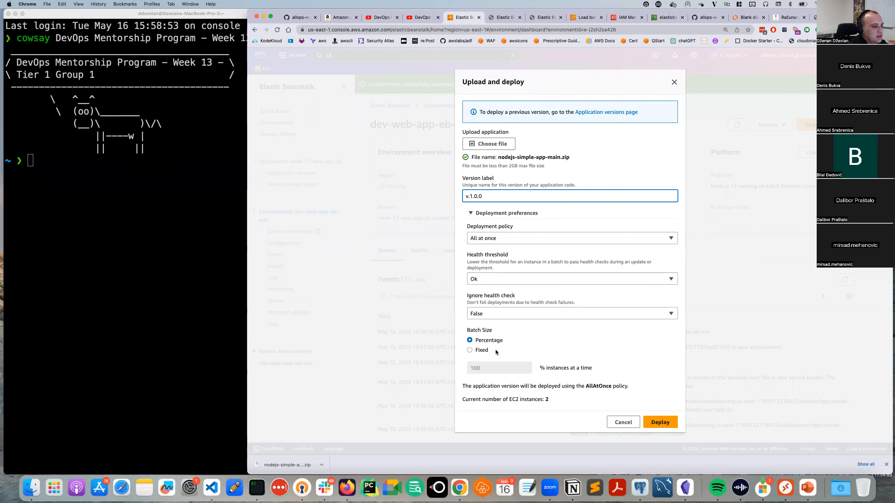
click(660, 422)
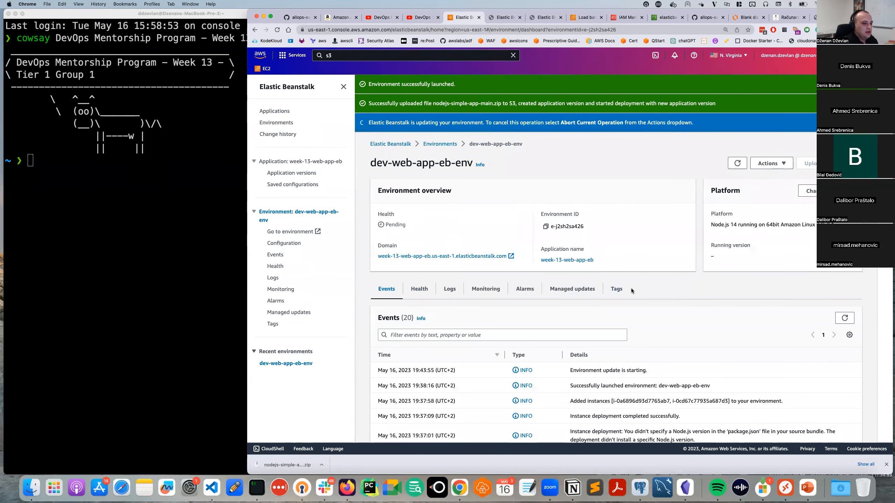
Check the newest environment event and reload the sample app's Congratulations page.
scroll(632, 292, down, 2)
drag(648, 336, 568, 336)
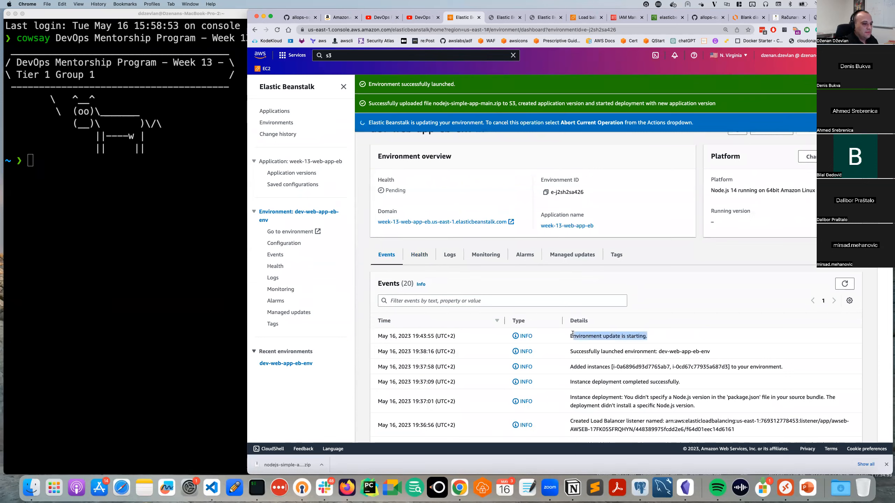
double_click(585, 338)
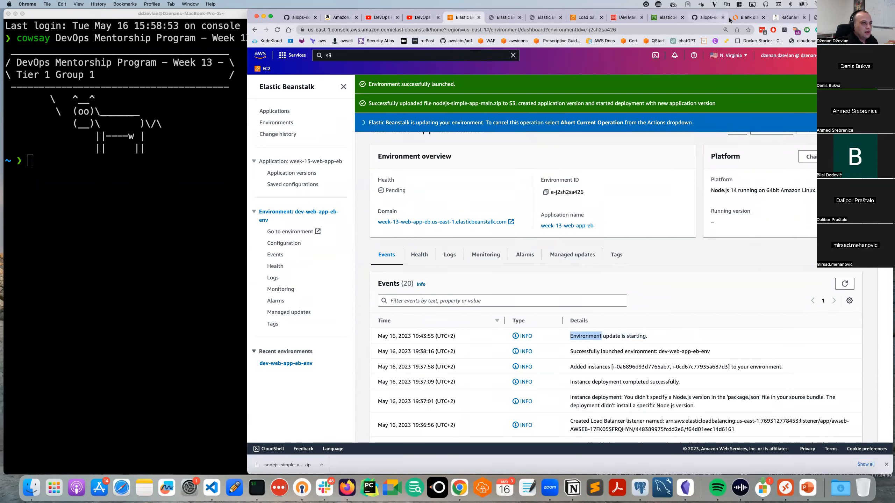
click(817, 17)
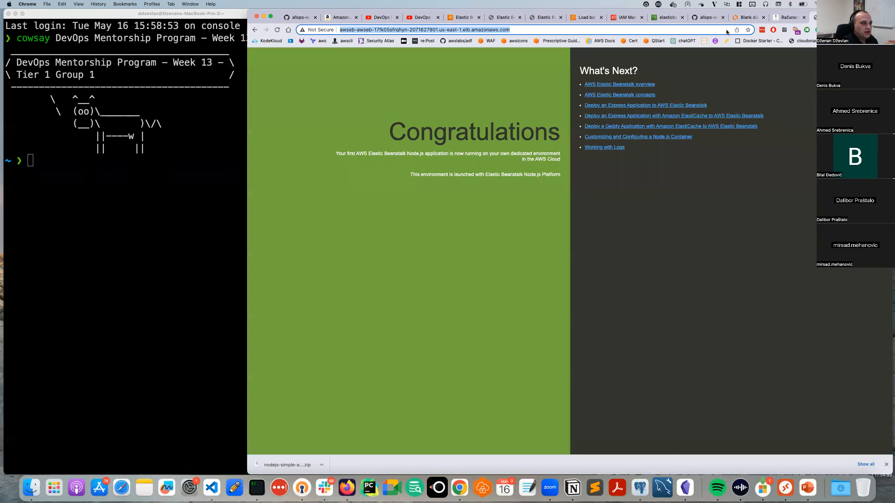
click(444, 88)
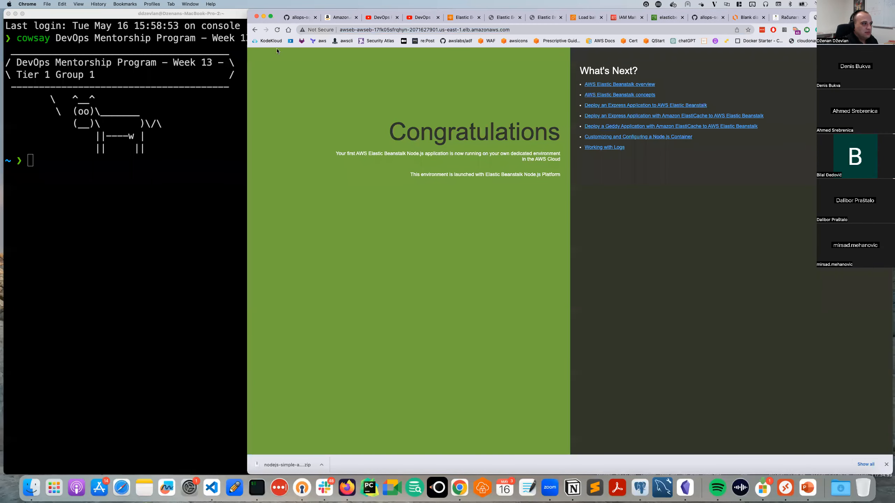
click(278, 31)
Close the sample app tab and go back to the environment's newest event.
click(703, 18)
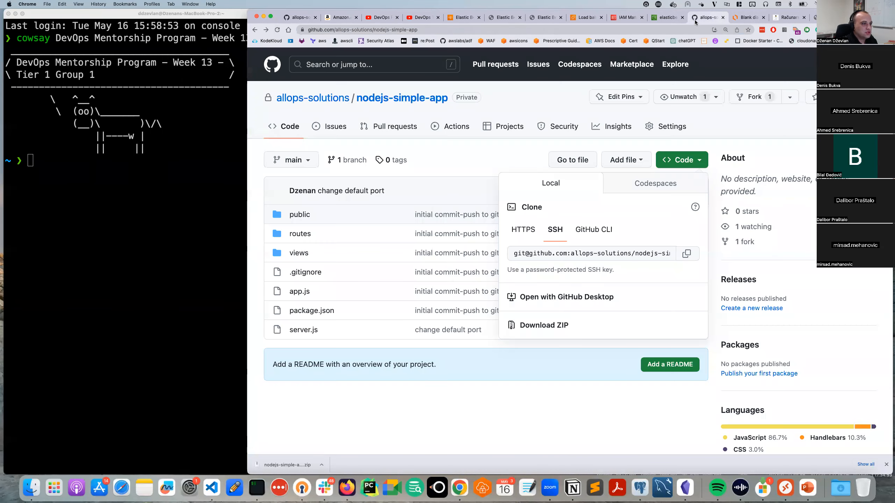
click(672, 18)
click(544, 18)
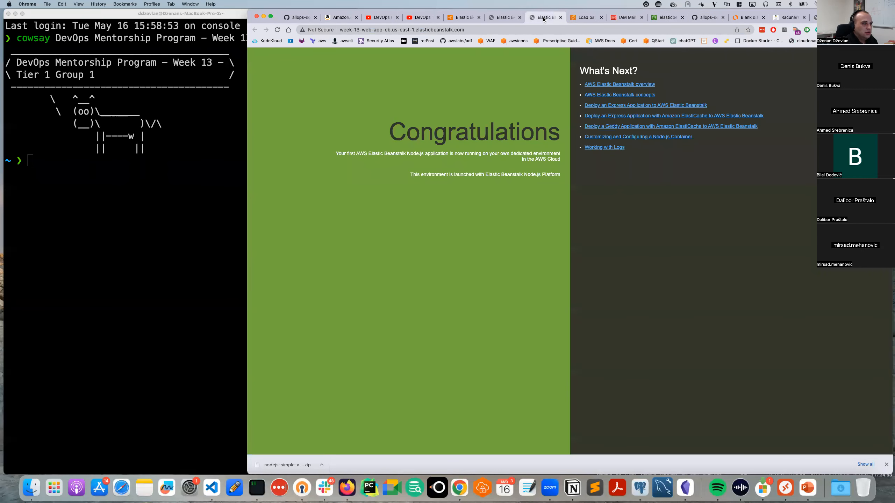
key(super+w)
click(493, 16)
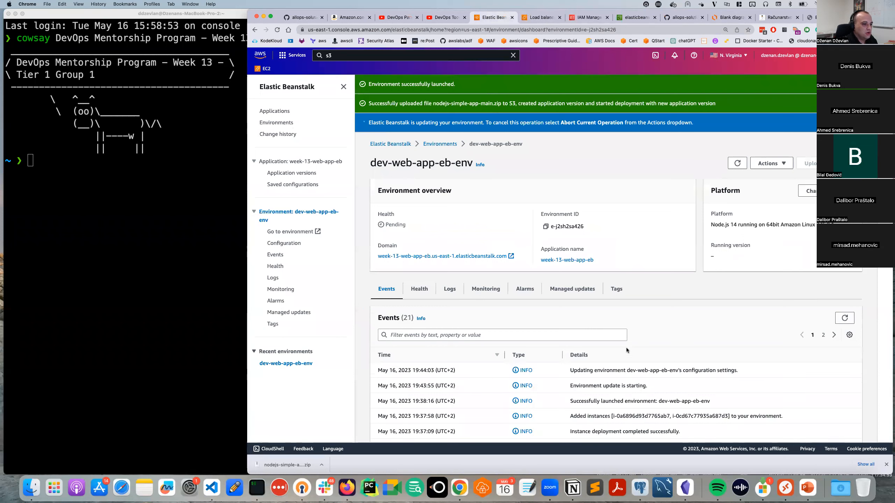
drag(740, 374, 521, 370)
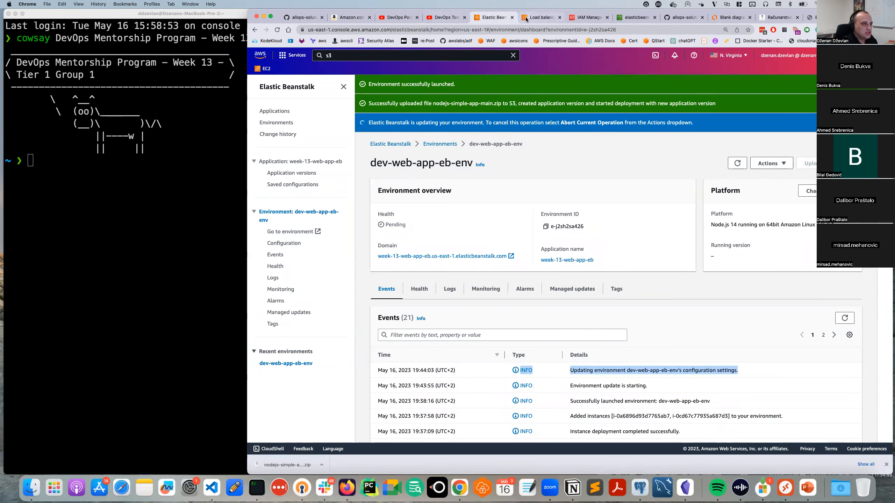
Open the EC2 instances list and view the running dev-web-app-eb-env instance's details.
click(540, 17)
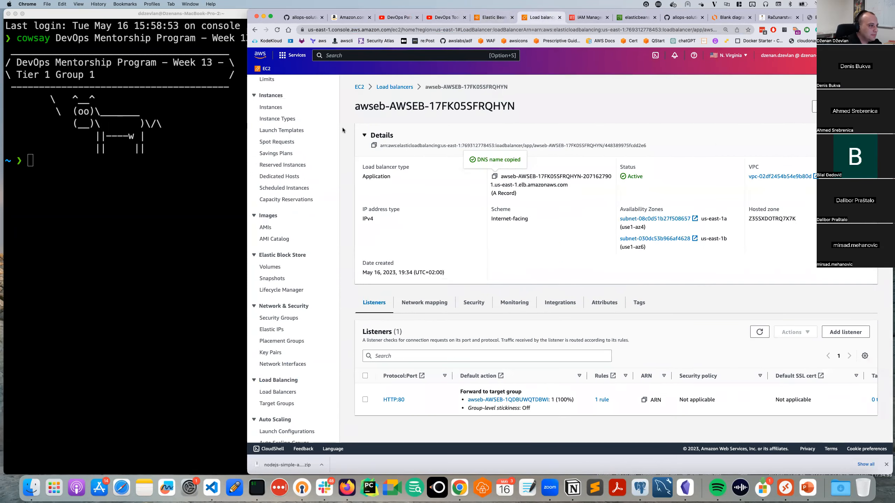
scroll(303, 124, up, 3)
click(278, 167)
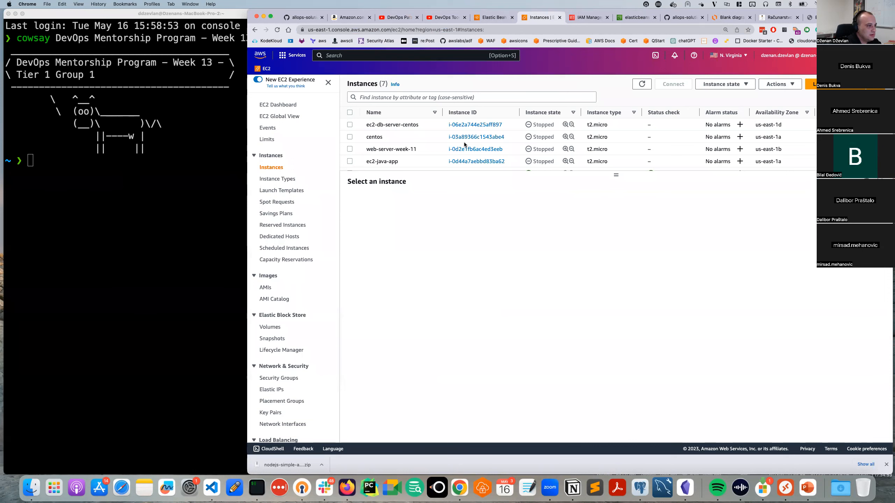
scroll(455, 142, down, 1)
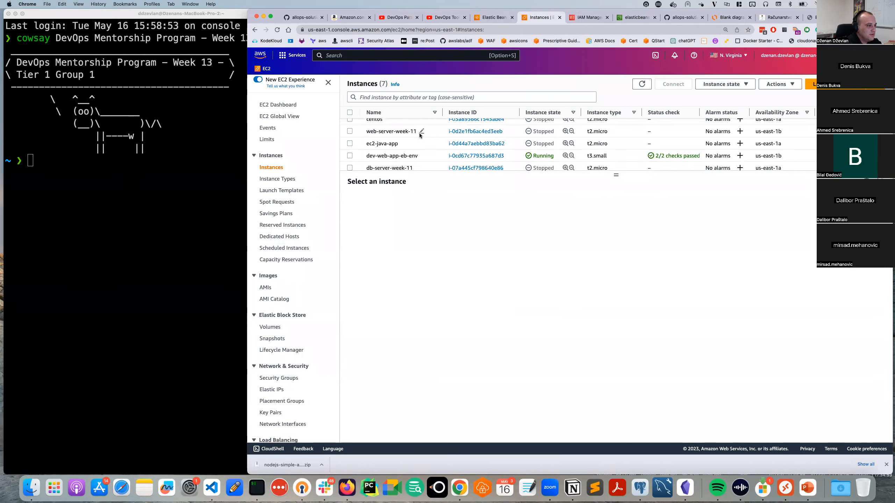
scroll(437, 143, down, 1)
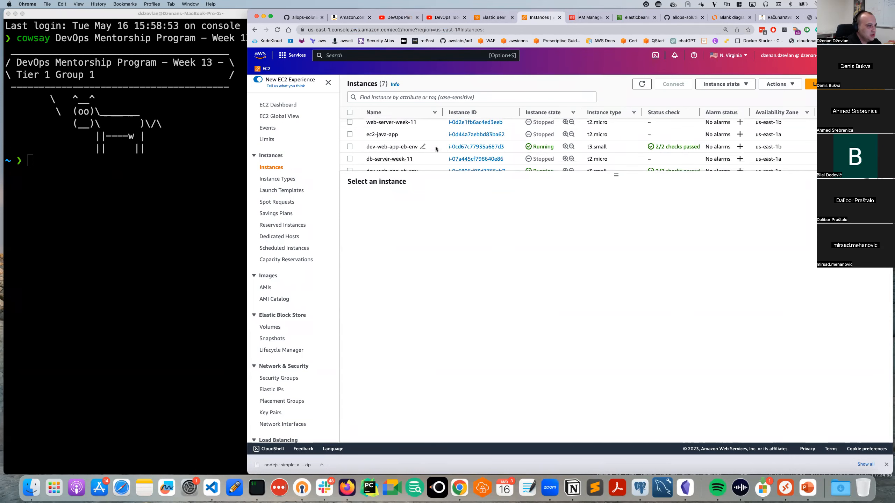
click(436, 146)
scroll(463, 150, down, 1)
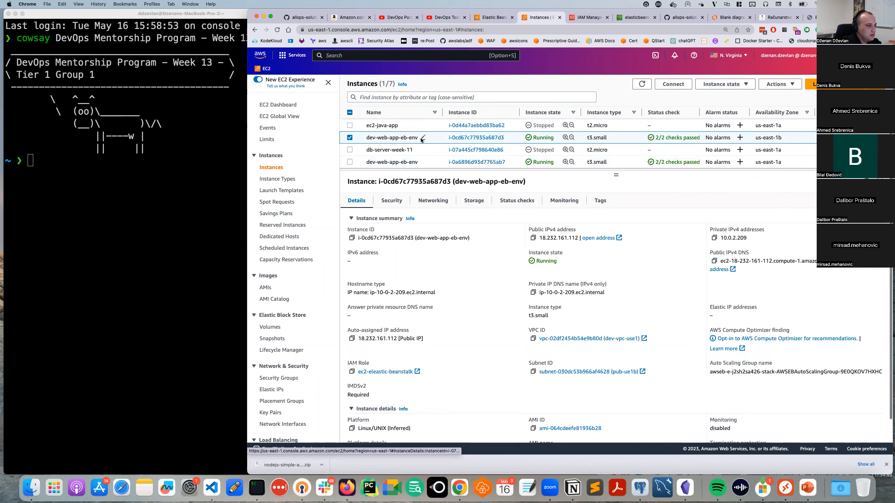
Filter instances by Name contains dev-web-app-, then edit the value to dev-web-app.
click(397, 95)
text(Name)
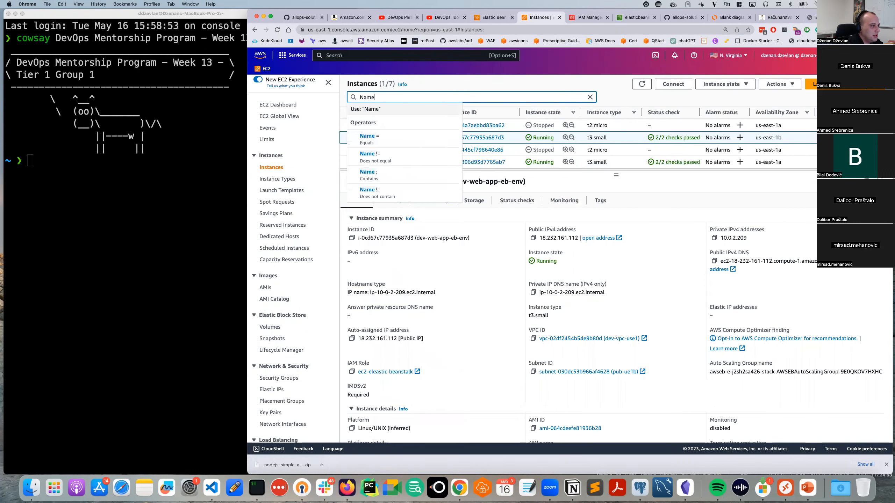
key(Down)
key(Down)
key(Down)
key(Return)
text(dev-web-app-)
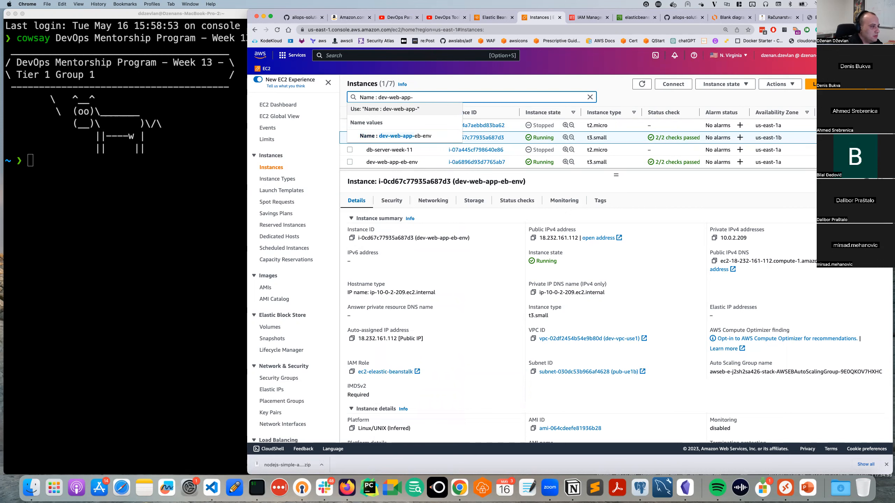
key(Return)
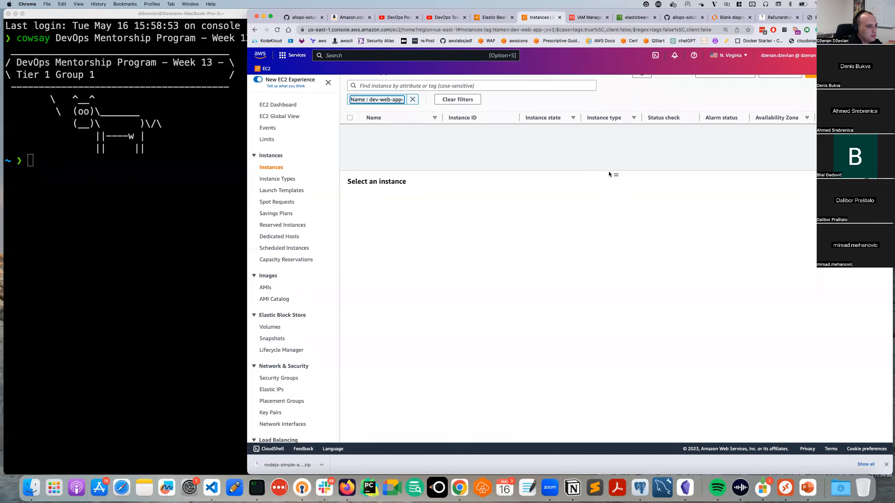
click(384, 99)
click(460, 180)
key(BackSpace)
key(Escape)
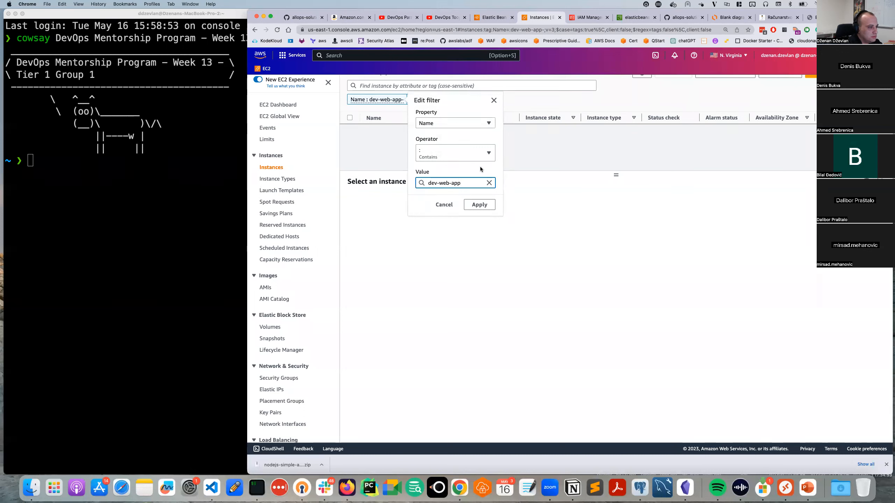
click(479, 204)
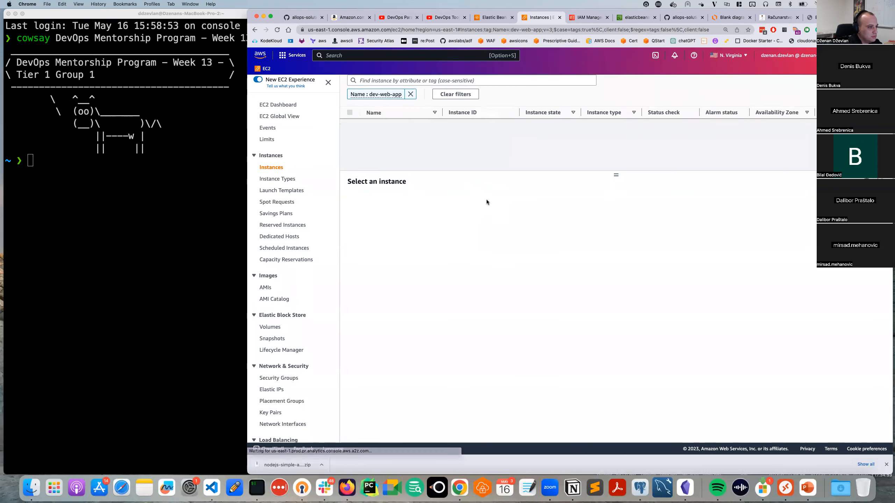
Replace the filter with Name = dev-web-app-eb-env.
click(411, 99)
click(422, 98)
text(de)
key(BackSpace)
key(BackSpace)
key(Escape)
text(Name)
click(442, 142)
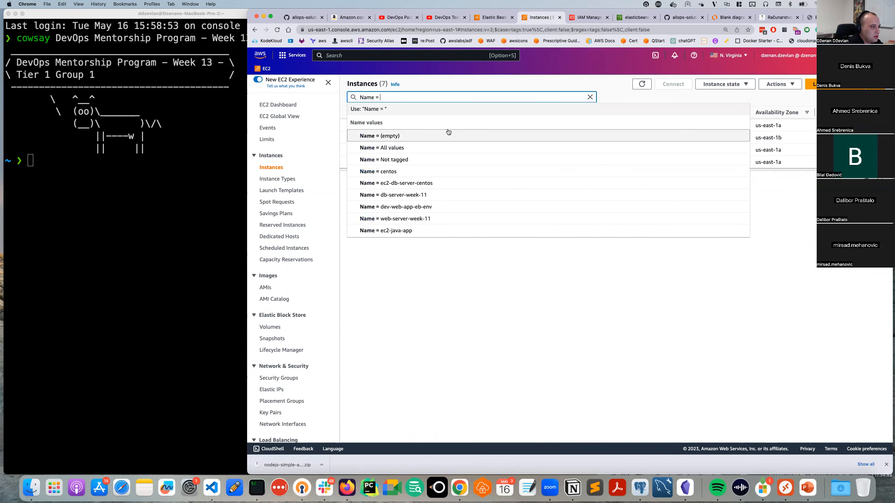
click(450, 207)
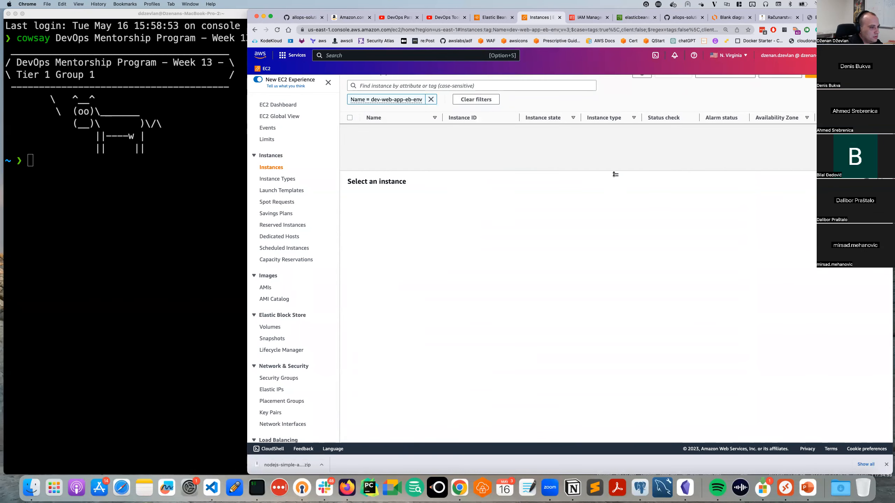
Enlarge and refresh the filtered instance list and widen the Instance ID column.
drag(615, 174, 616, 318)
click(643, 84)
click(642, 84)
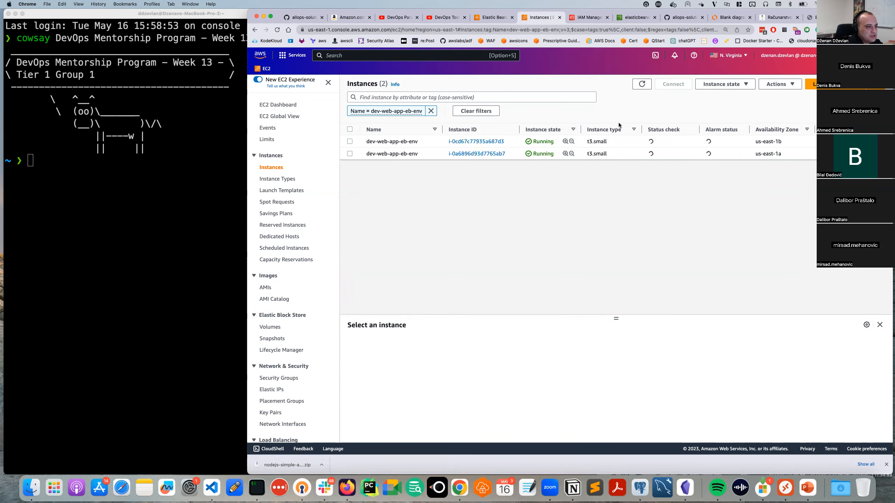
drag(516, 128, 522, 128)
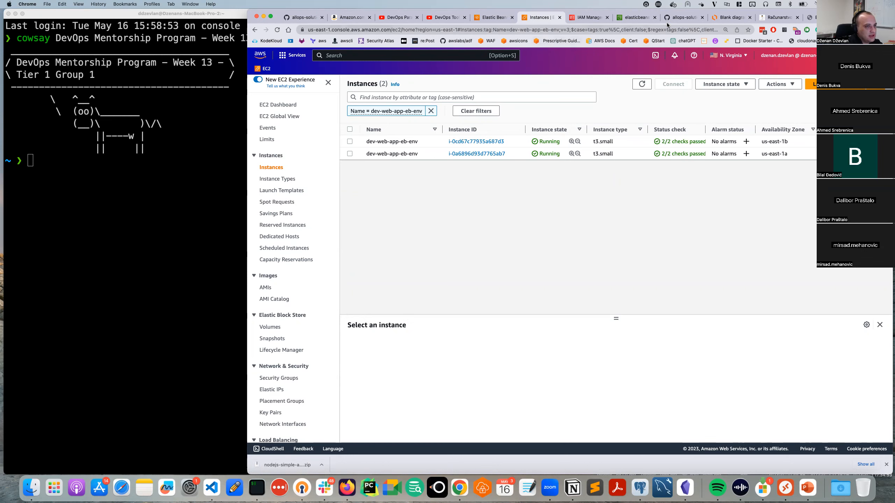
click(493, 19)
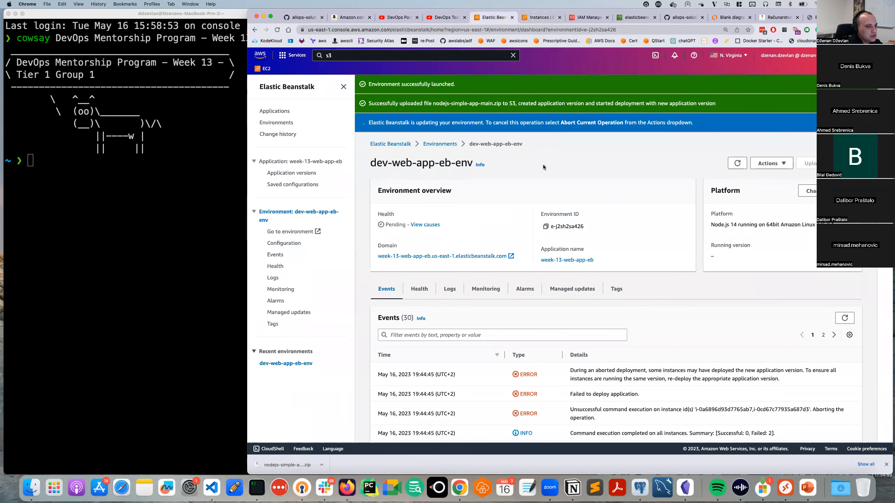
click(737, 164)
scroll(588, 367, down, 3)
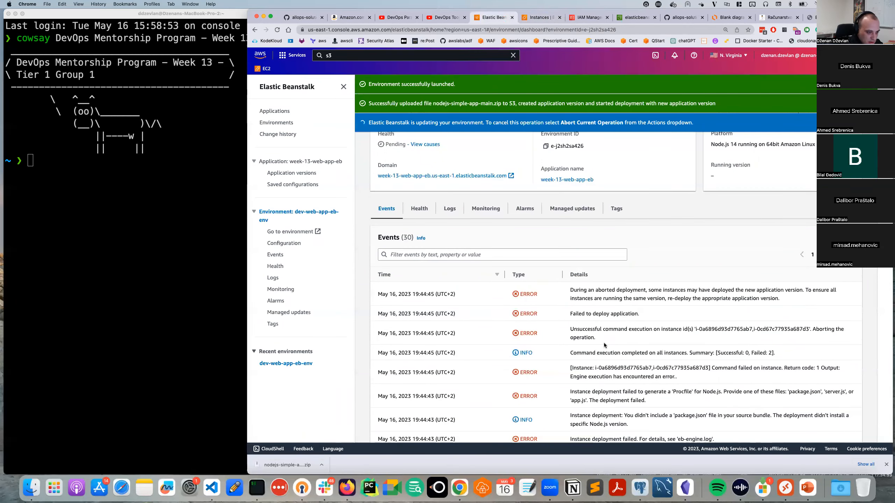
triple_click(612, 338)
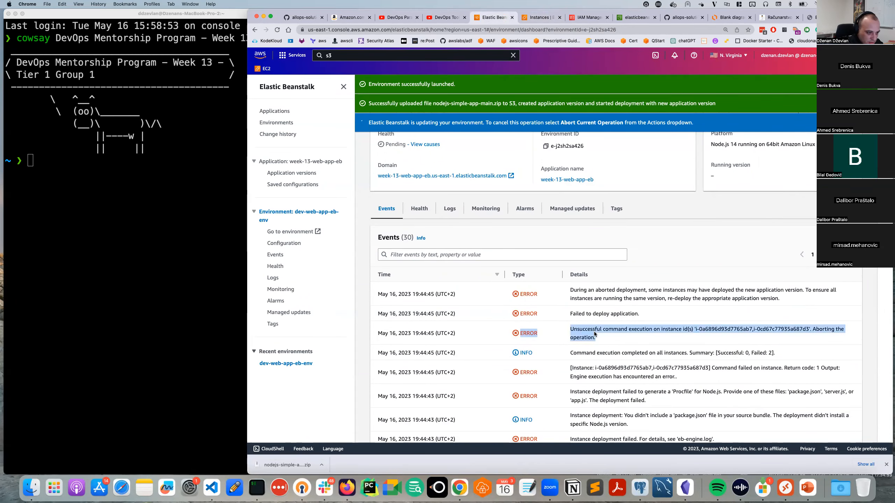
scroll(600, 341, down, 2)
scroll(600, 341, down, 1)
drag(656, 340, 721, 343)
scroll(722, 342, down, 1)
scroll(721, 343, down, 1)
drag(646, 332, 686, 339)
scroll(598, 334, down, 1)
scroll(531, 331, down, 10)
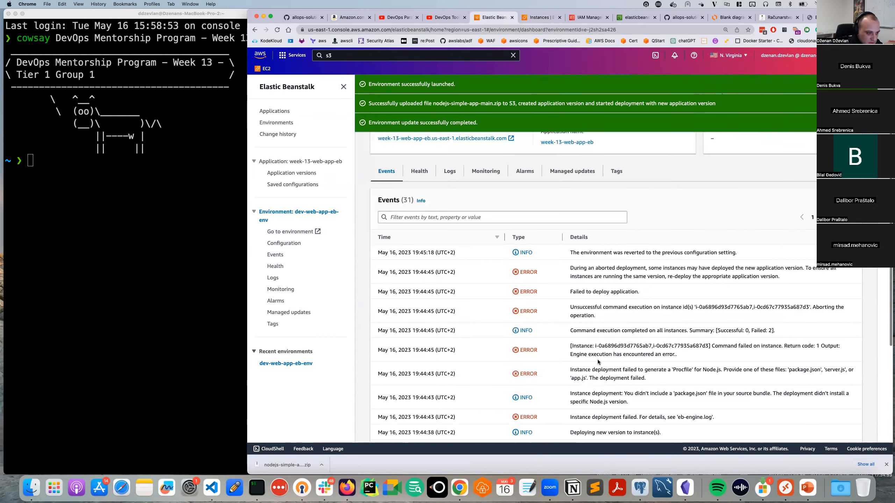
scroll(599, 360, down, 6)
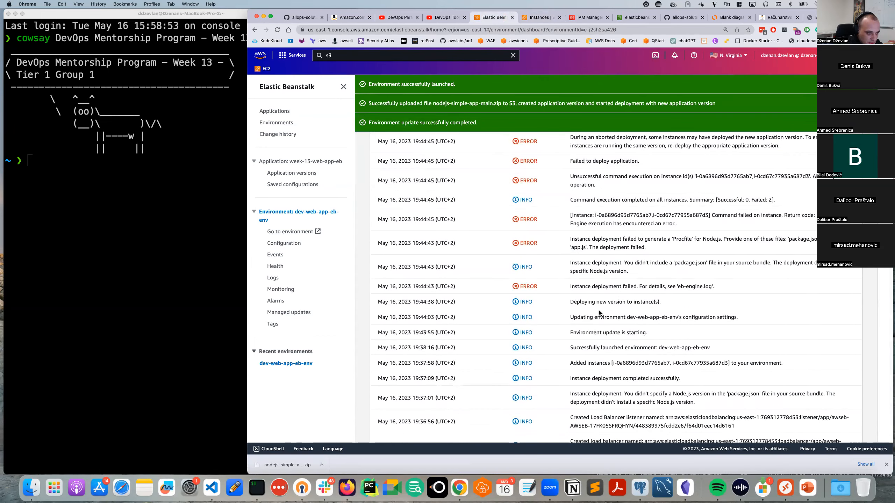
scroll(612, 271, up, 3)
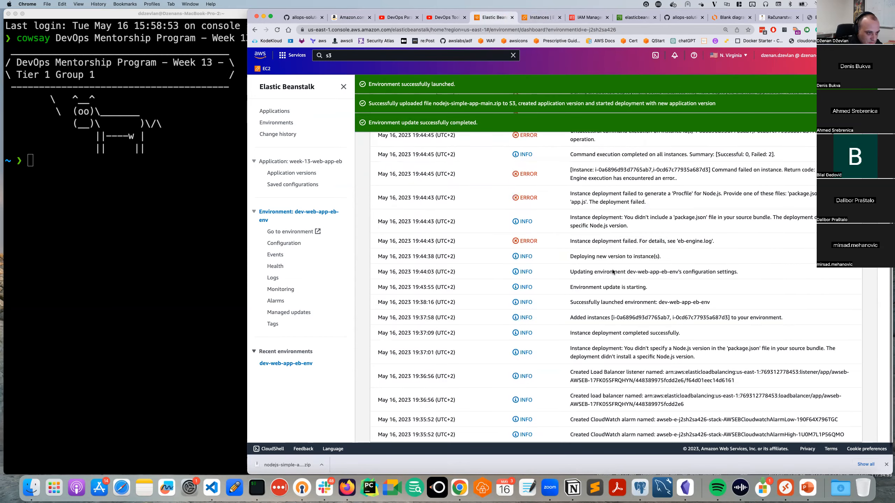
scroll(594, 272, up, 1)
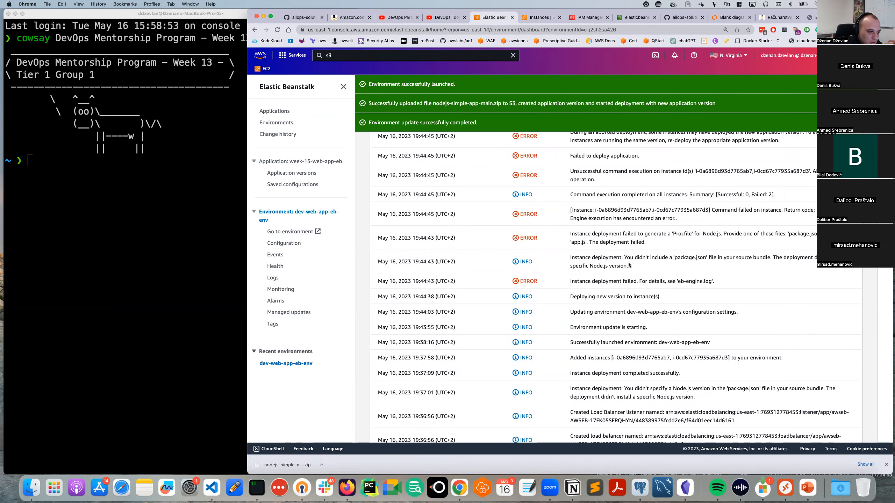
scroll(631, 303, up, 1)
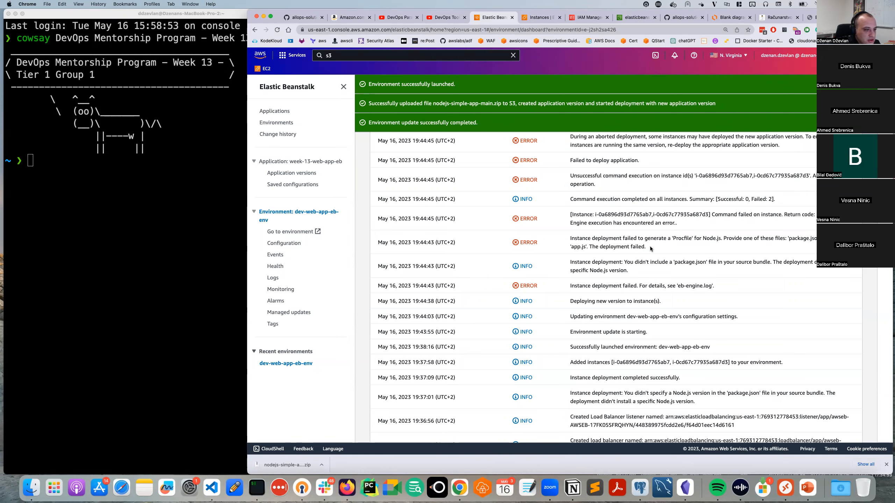
scroll(651, 249, up, 1)
scroll(651, 249, up, 1)
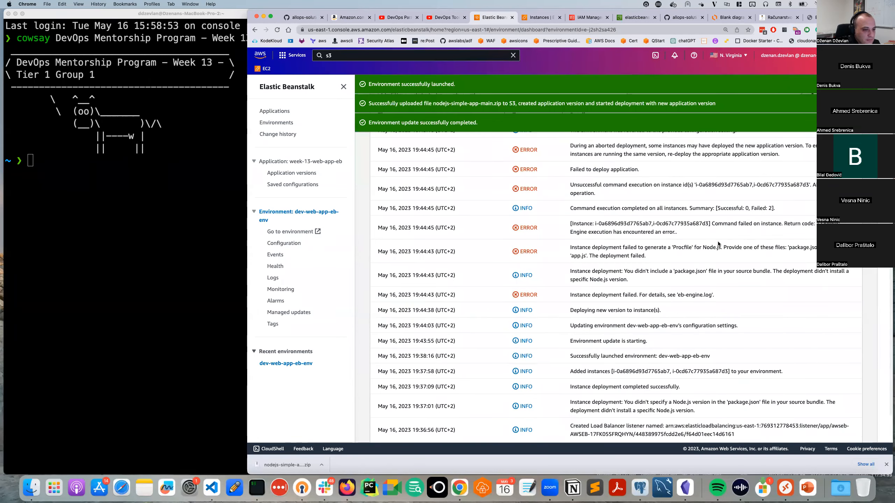
scroll(718, 243, up, 10)
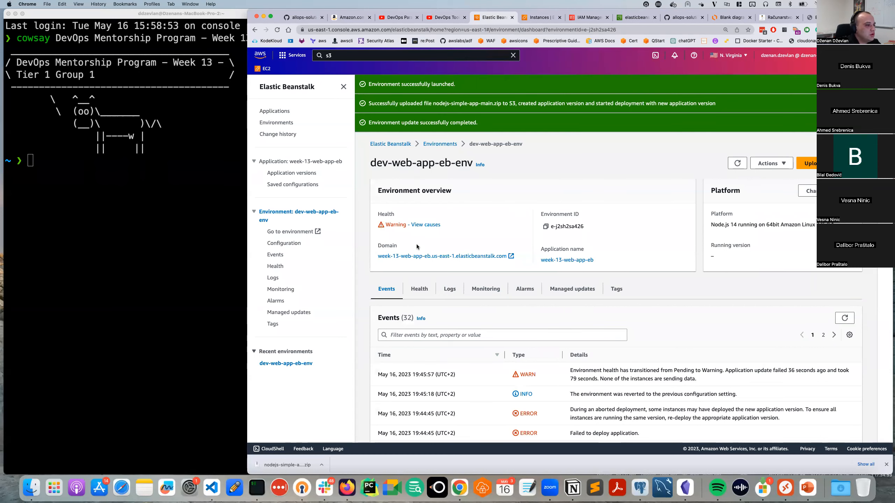
scroll(434, 258, down, 3)
scroll(435, 253, up, 3)
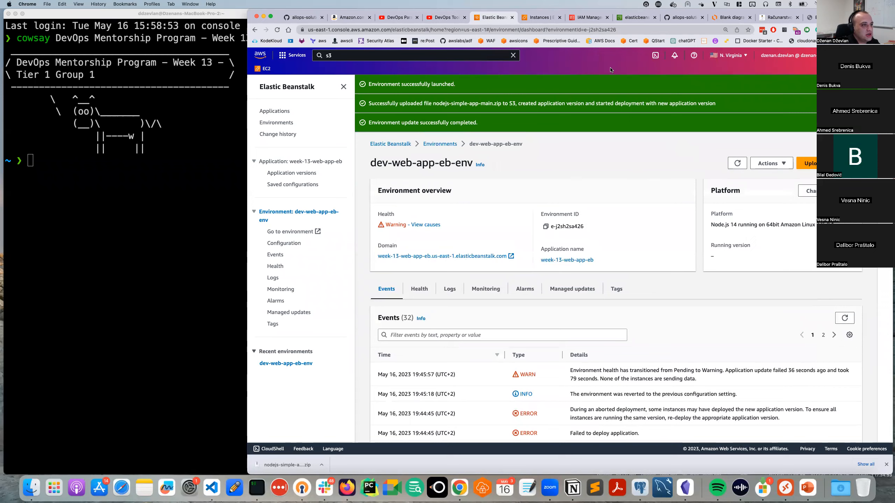
Reload the sample app's Congratulations page, then view the Elastic Beanstalk S3 bucket objects.
click(810, 17)
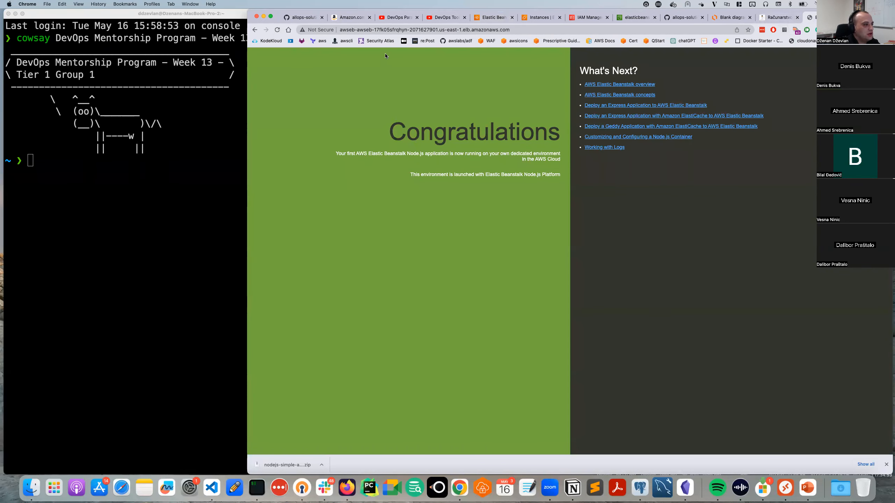
click(346, 31)
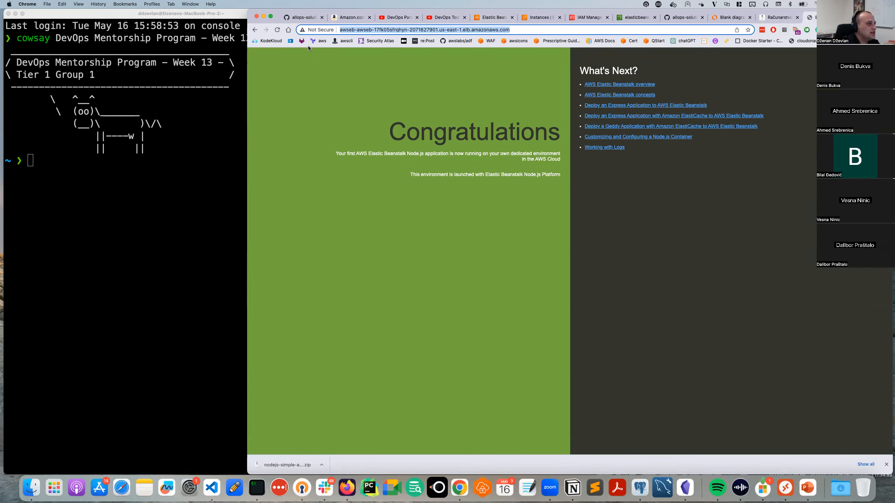
click(274, 31)
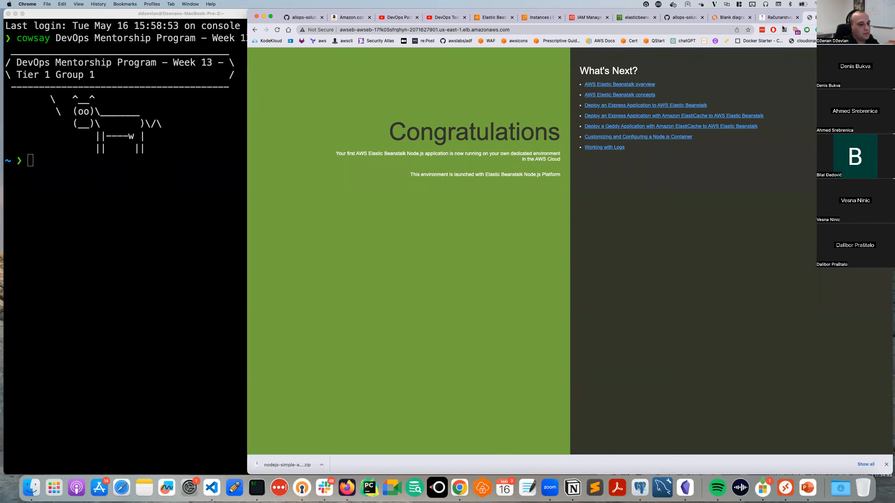
click(627, 19)
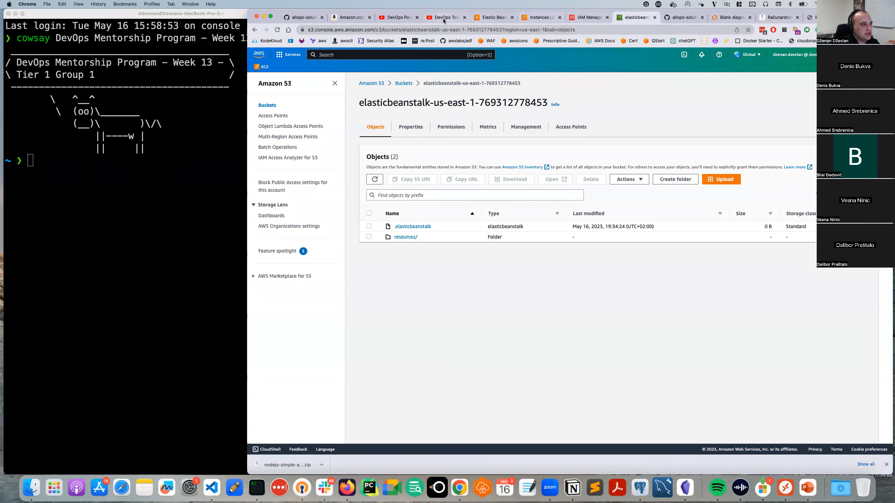
Open the environment's Logs and request full logs, then the last 100 lines.
click(492, 18)
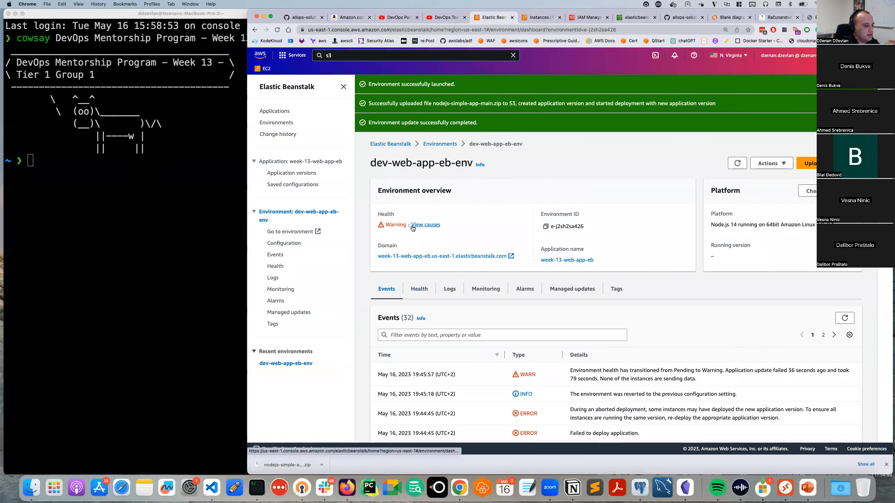
click(452, 290)
click(844, 324)
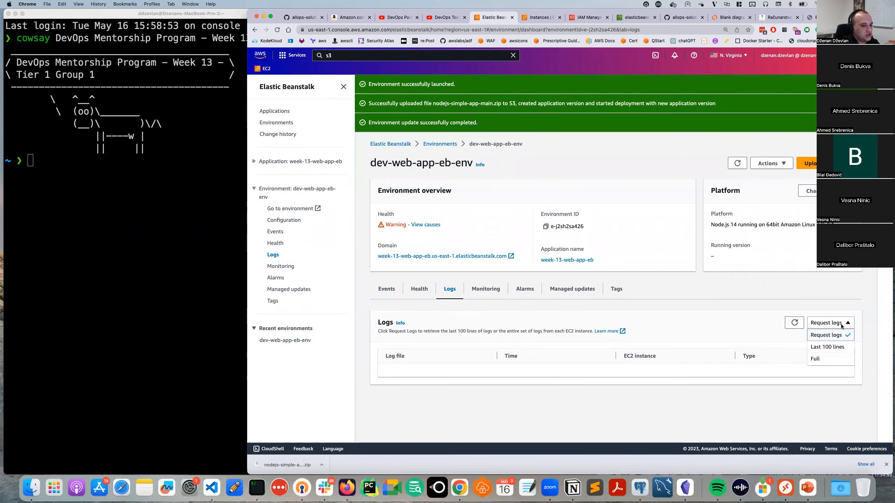
click(822, 362)
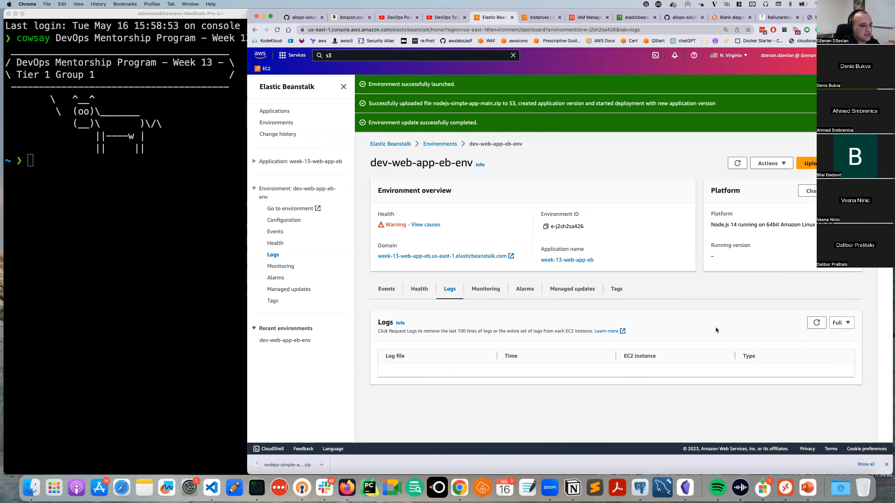
click(837, 324)
click(837, 364)
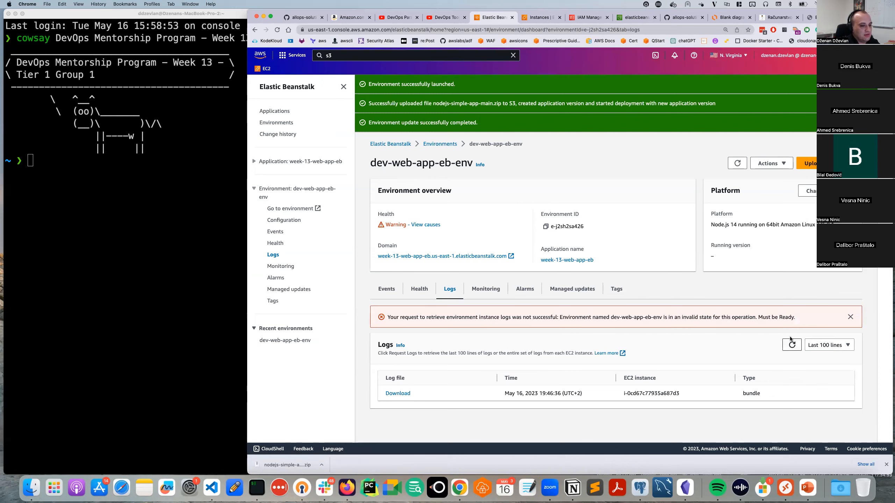
Try downloading the retrieved log bundle and dismiss the invalid-state error.
drag(656, 403, 430, 391)
click(398, 393)
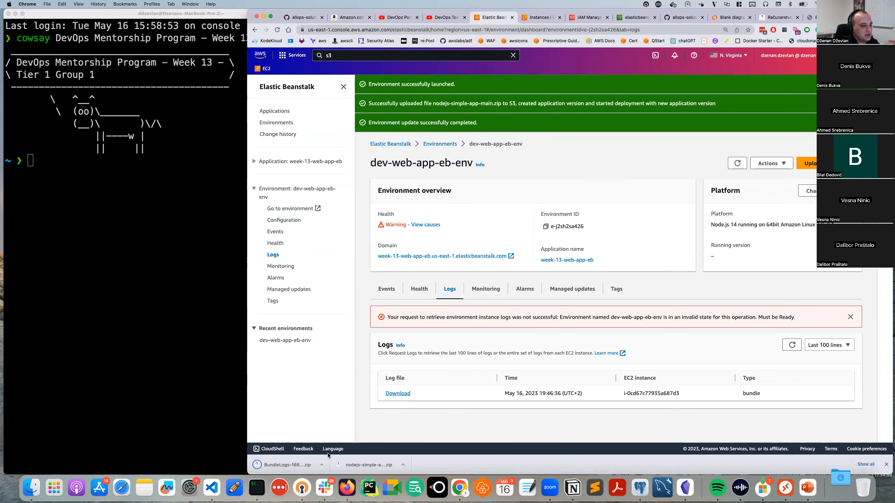
click(789, 344)
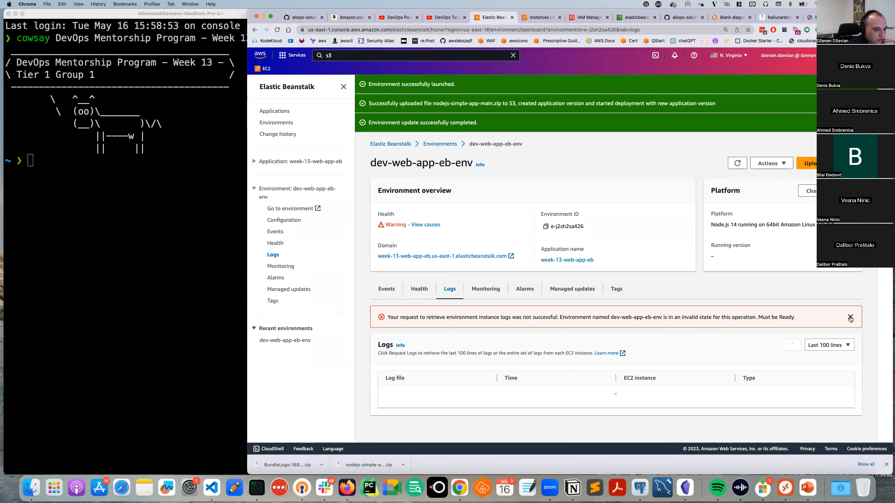
drag(631, 318, 691, 319)
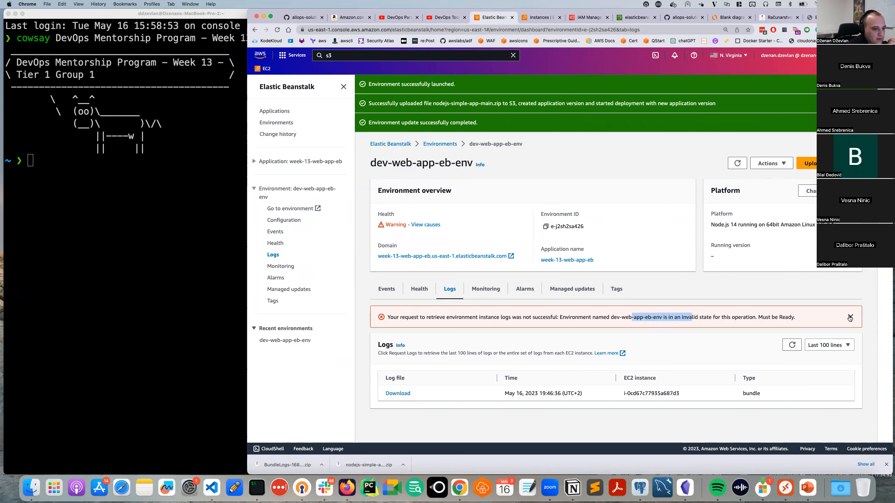
click(768, 321)
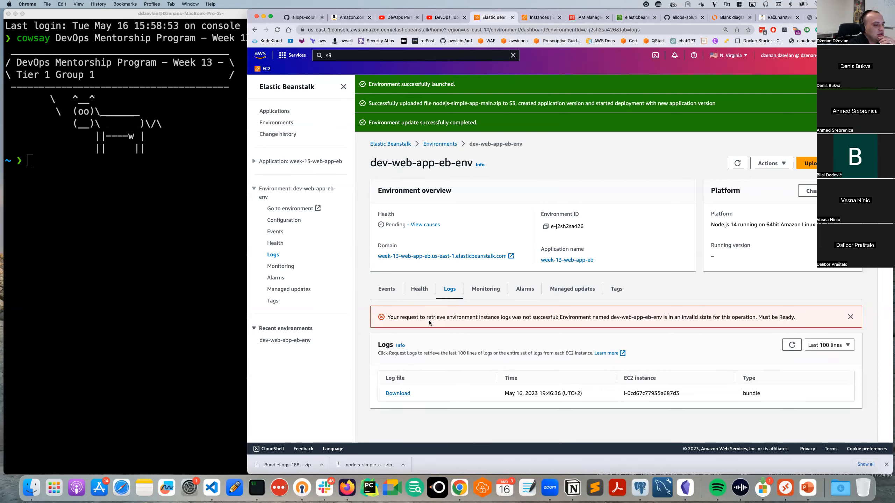
drag(484, 317, 544, 317)
double_click(575, 317)
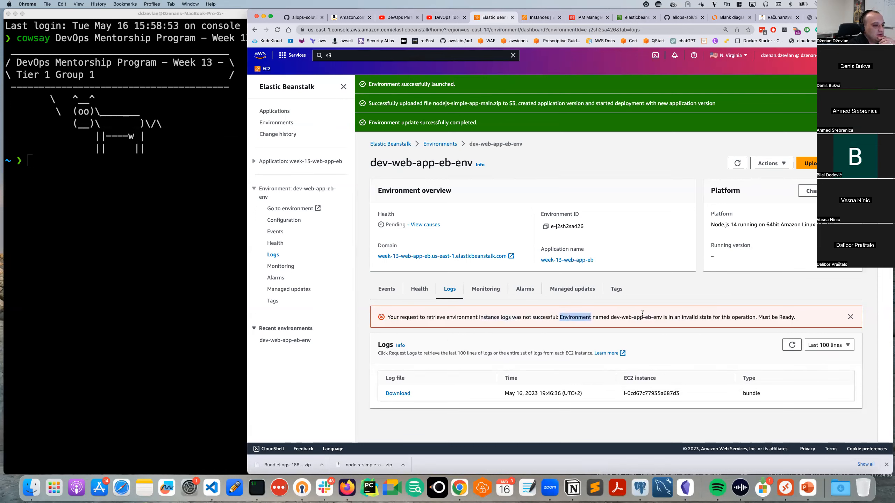
click(849, 317)
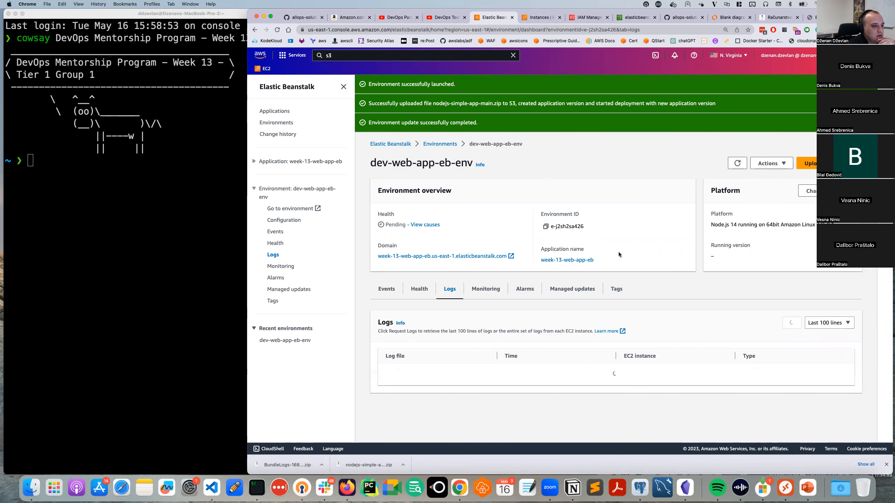
Reopen the dev-web-app-eb-env dashboard and read the latest deployment events.
click(438, 143)
click(413, 219)
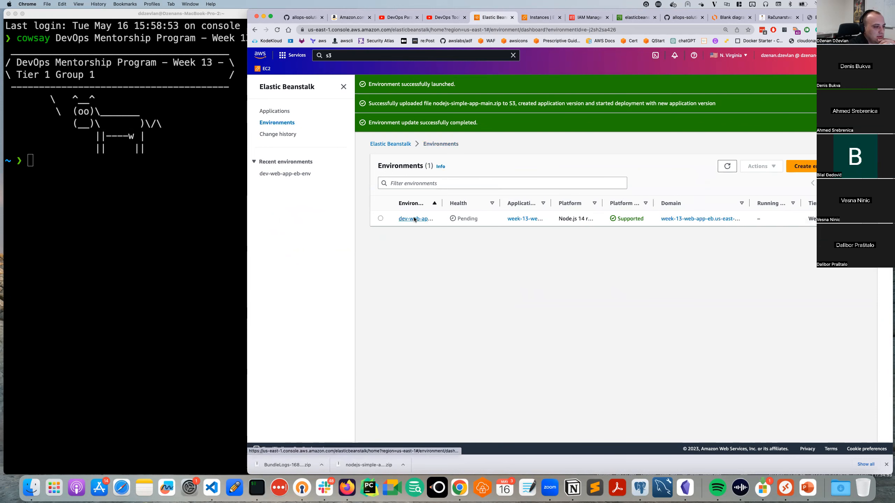
scroll(481, 335, down, 1)
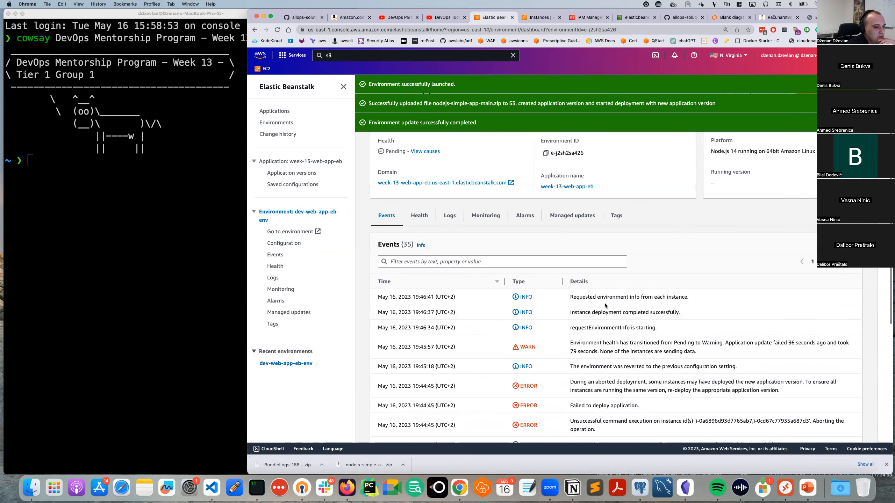
drag(620, 297, 671, 297)
double_click(641, 297)
double_click(674, 298)
double_click(635, 312)
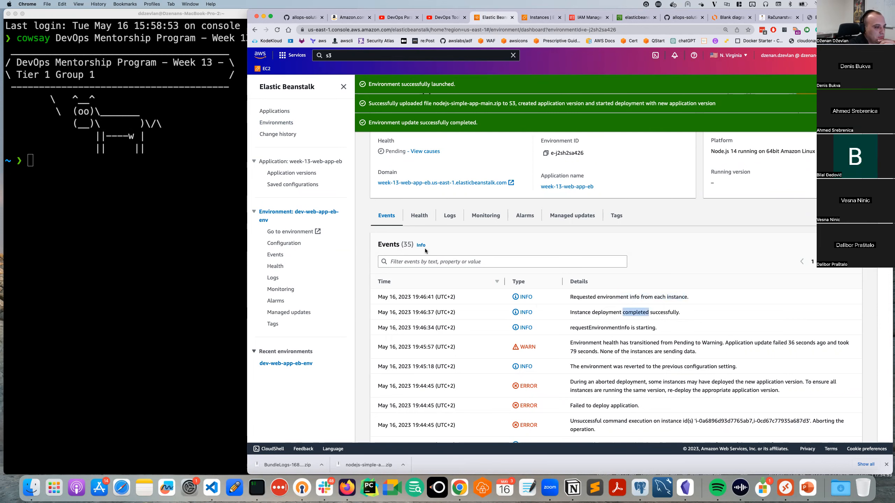
Request the last 100 lines again and open the resulting tail log in a new tab.
click(449, 217)
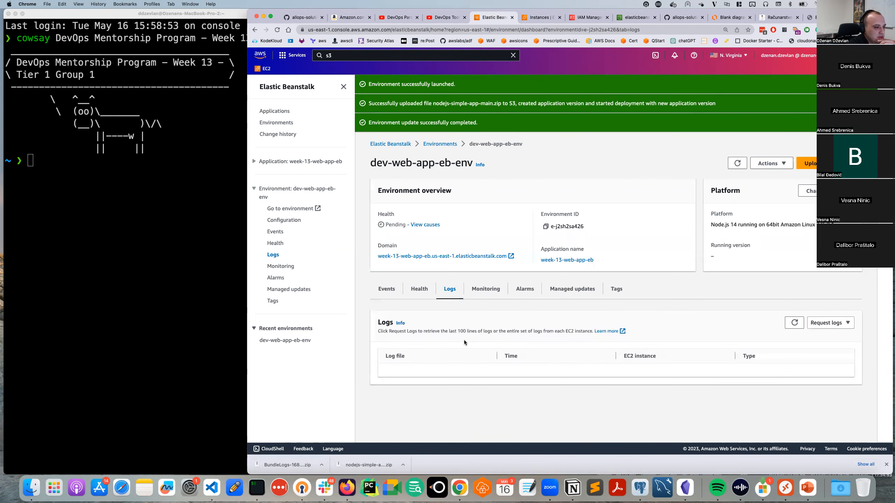
click(823, 324)
click(823, 346)
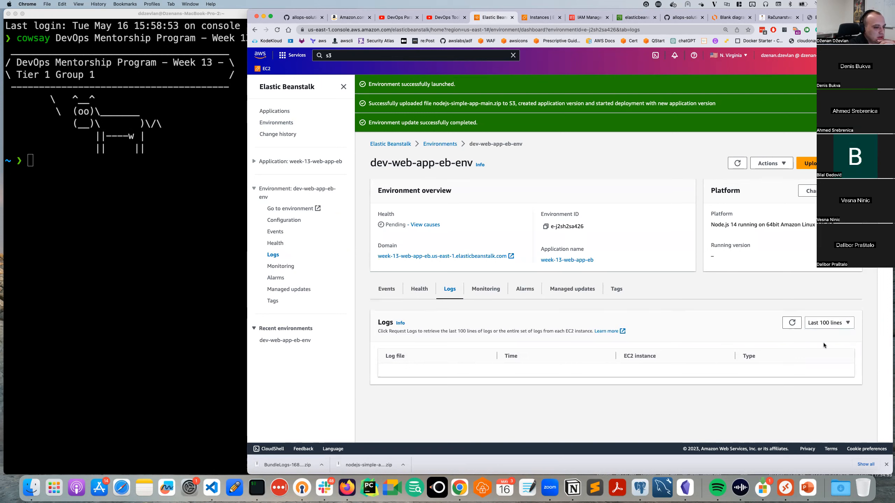
click(817, 327)
click(823, 348)
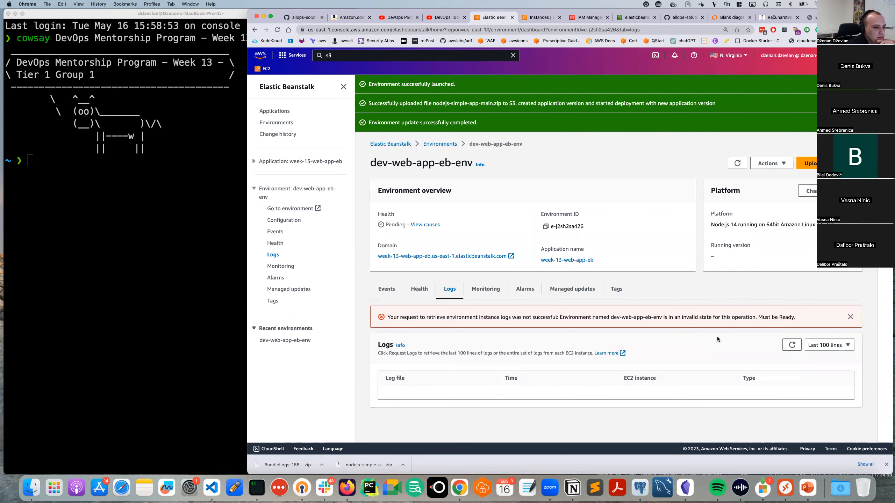
click(850, 318)
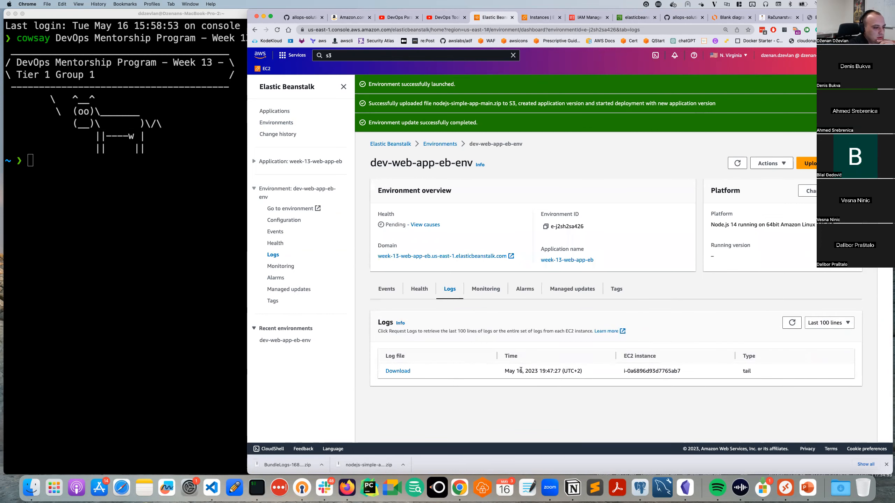
click(398, 371)
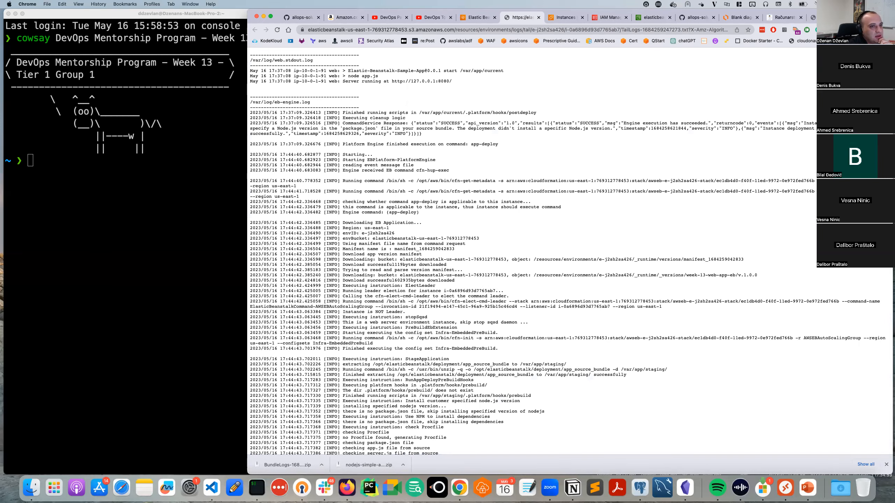
Zoom the tail log page in several levels using Chrome's menu.
click(812, 30)
click(865, 106)
click(865, 105)
click(865, 106)
click(865, 106)
click(542, 123)
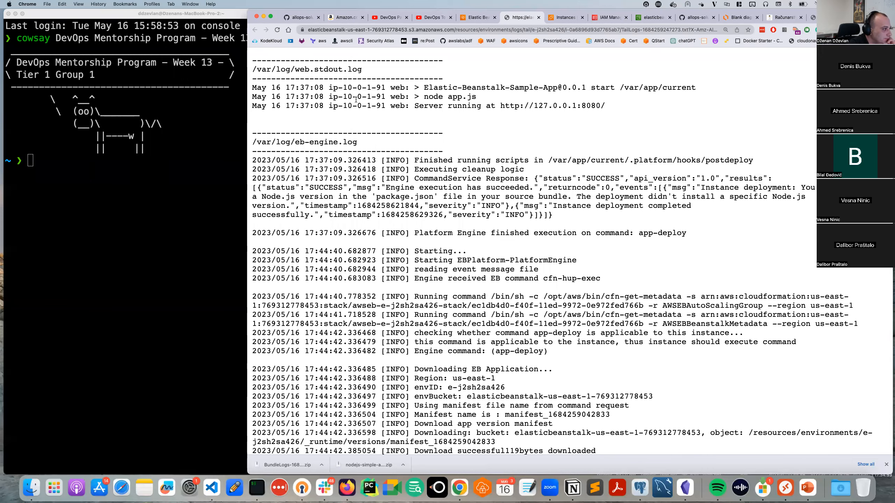
Scroll to eb-engine.log and highlight the cfn-get-metadata command.
scroll(342, 126, down, 2)
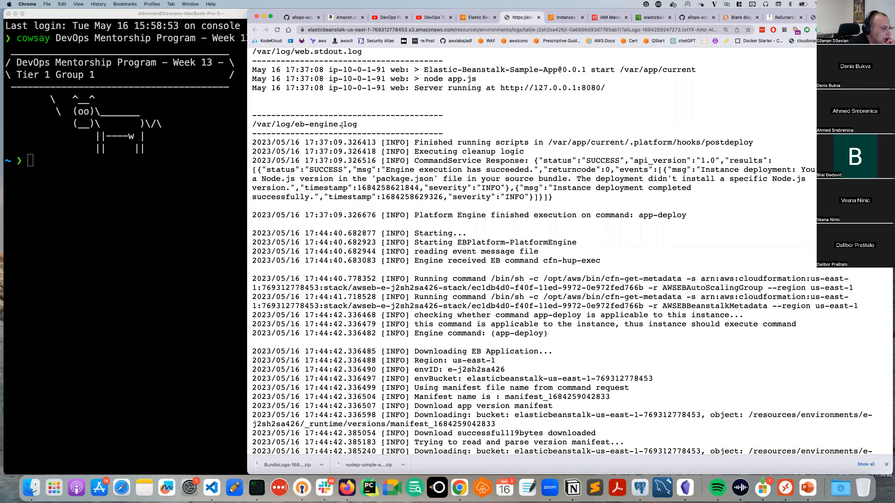
drag(357, 126, 292, 124)
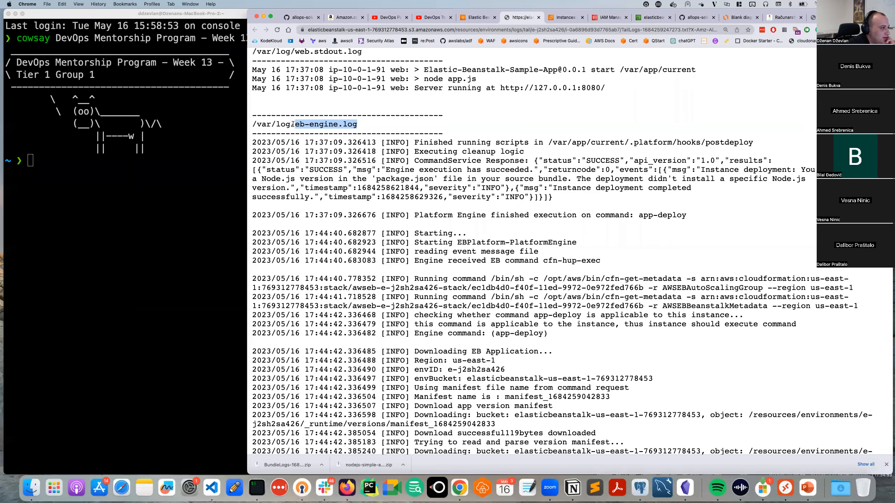
scroll(579, 149, down, 1)
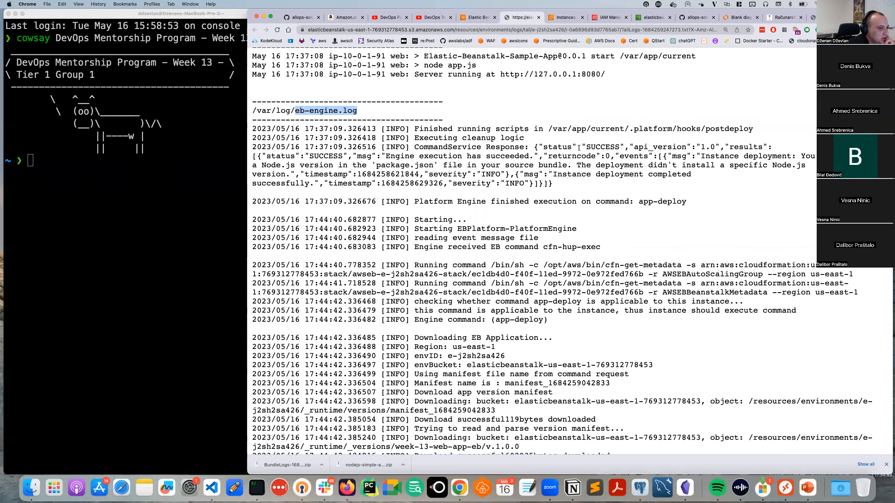
scroll(579, 148, down, 1)
scroll(579, 148, down, 4)
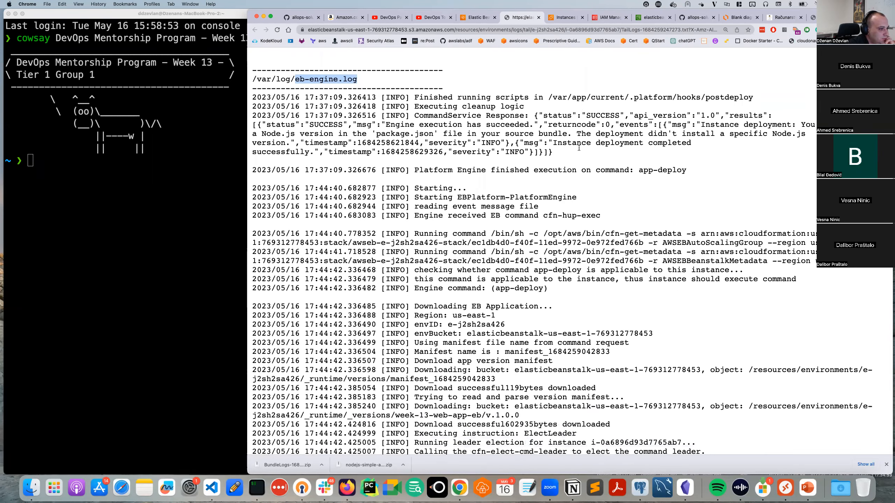
scroll(579, 151, down, 4)
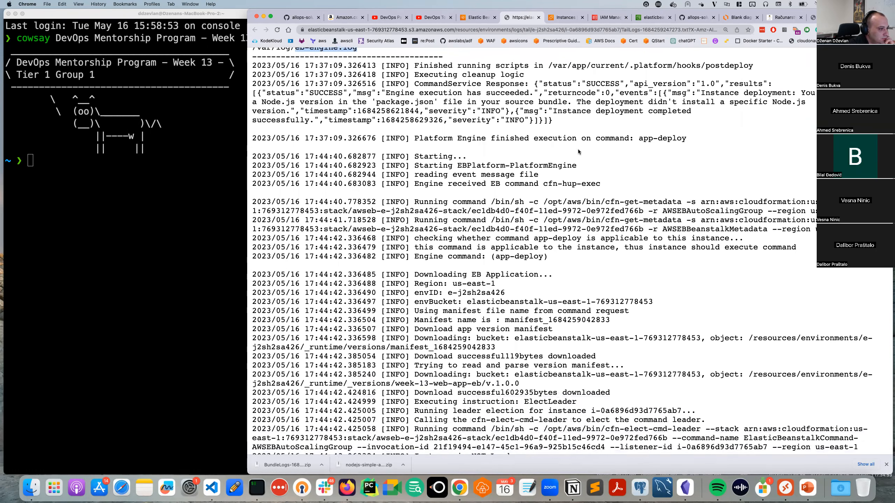
scroll(578, 151, down, 1)
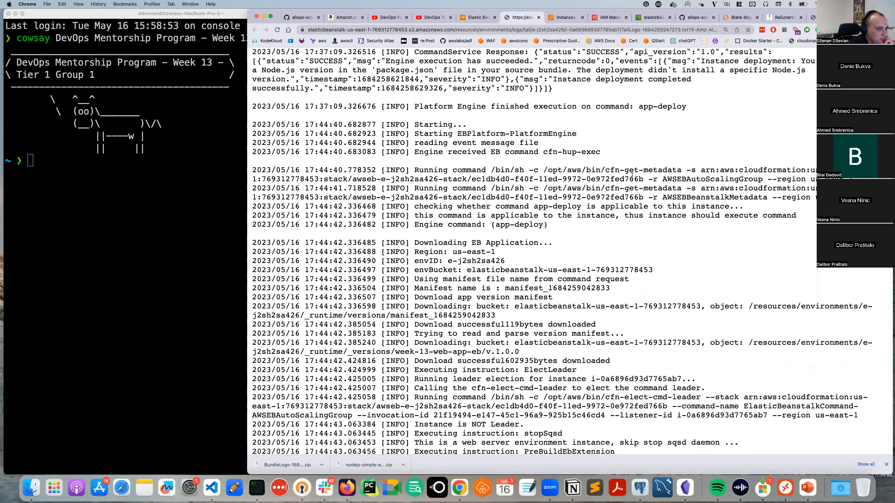
drag(490, 170, 762, 170)
Read on through the app-deploy command and the manifest download's bucket and object.
scroll(488, 172, down, 3)
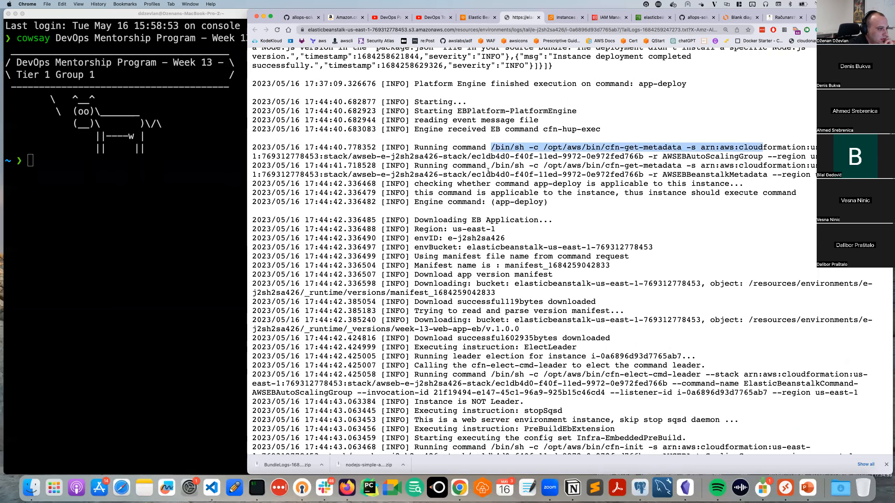
scroll(487, 170, down, 1)
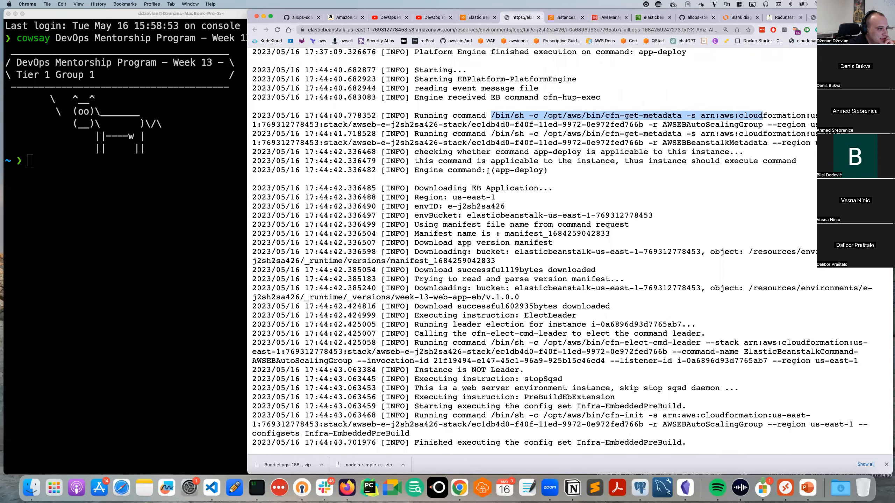
drag(499, 170, 543, 170)
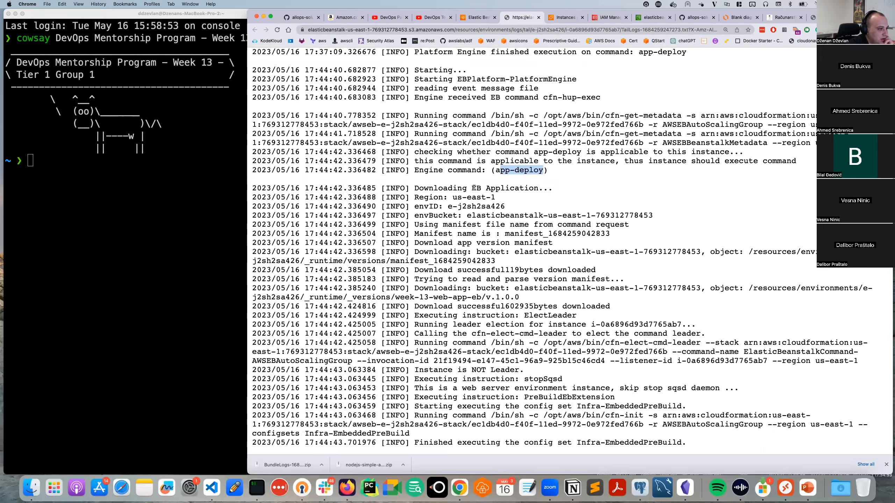
scroll(474, 187, down, 1)
scroll(509, 183, down, 2)
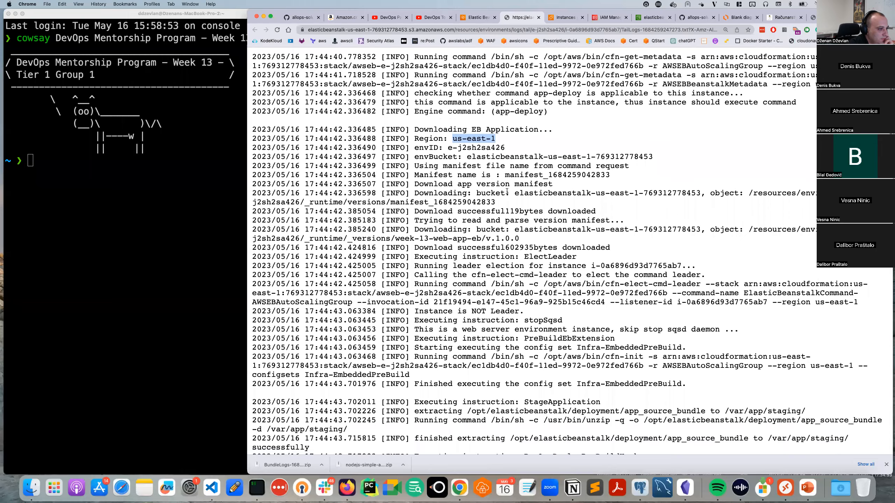
scroll(507, 187, down, 1)
drag(501, 184, 622, 193)
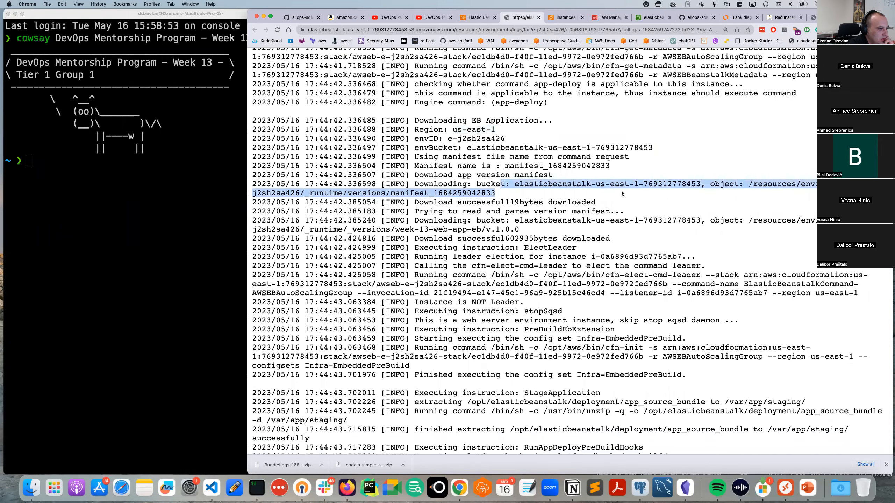
scroll(621, 193, down, 2)
scroll(622, 193, down, 4)
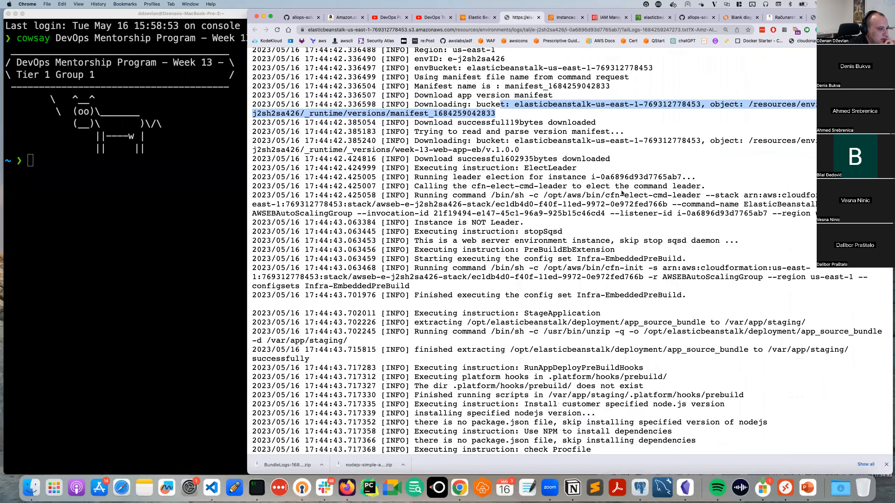
scroll(621, 193, down, 2)
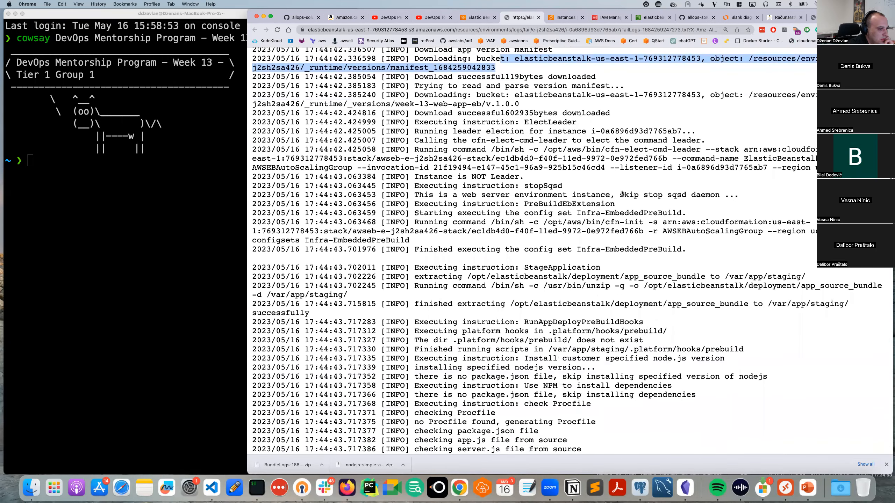
scroll(621, 193, down, 3)
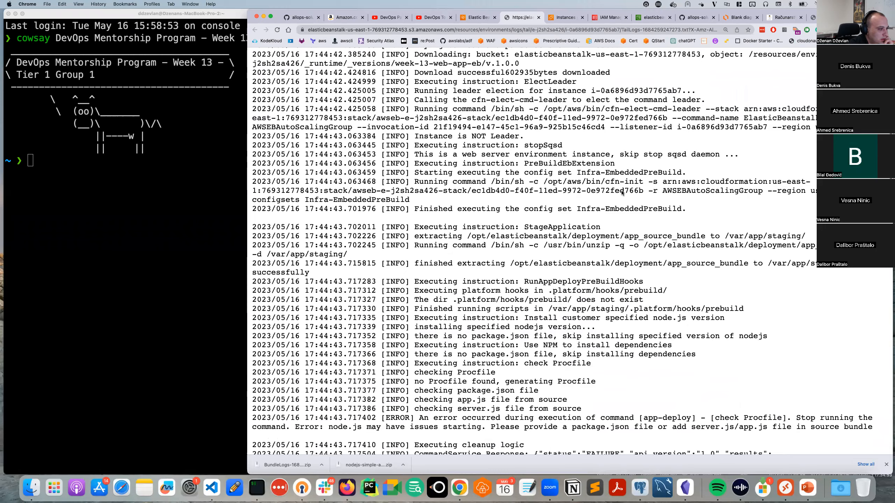
Scroll to the missing package.json line and the [ERROR] check failure line.
scroll(622, 193, down, 3)
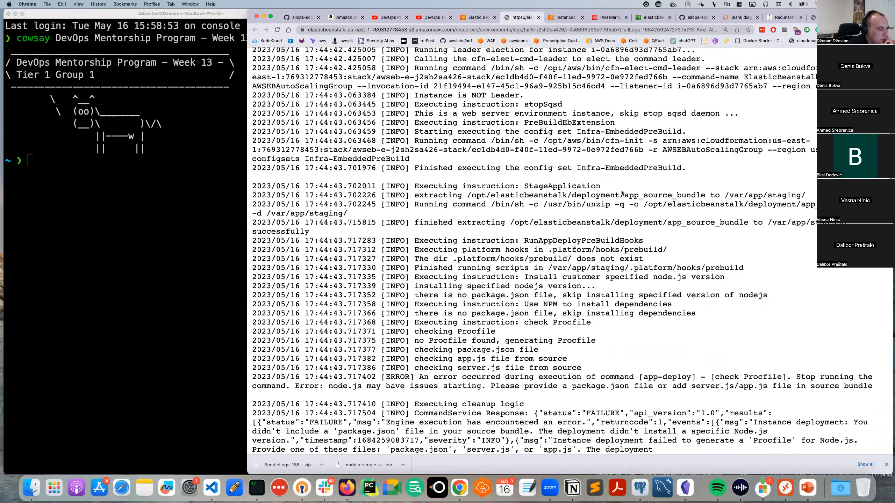
scroll(622, 193, down, 3)
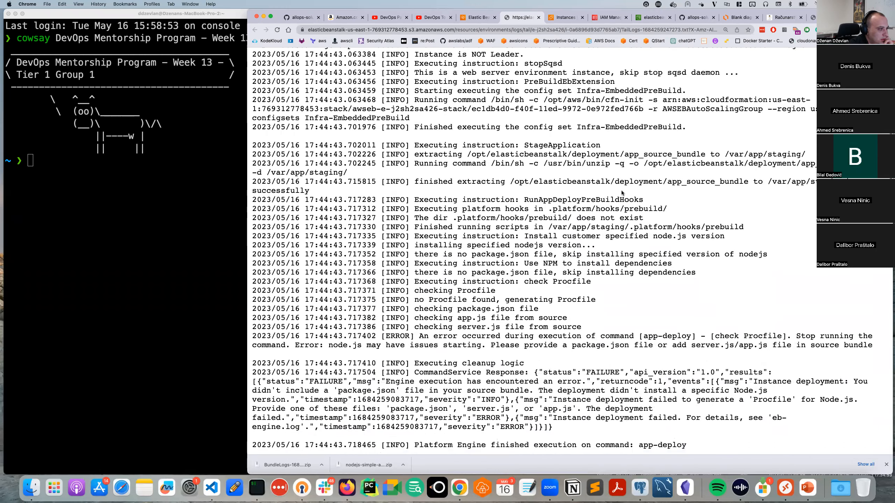
scroll(622, 193, down, 5)
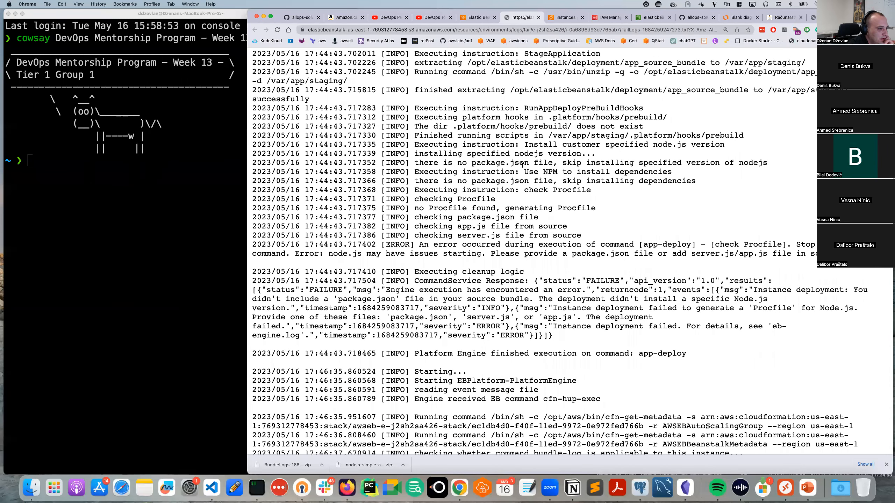
drag(472, 163, 524, 163)
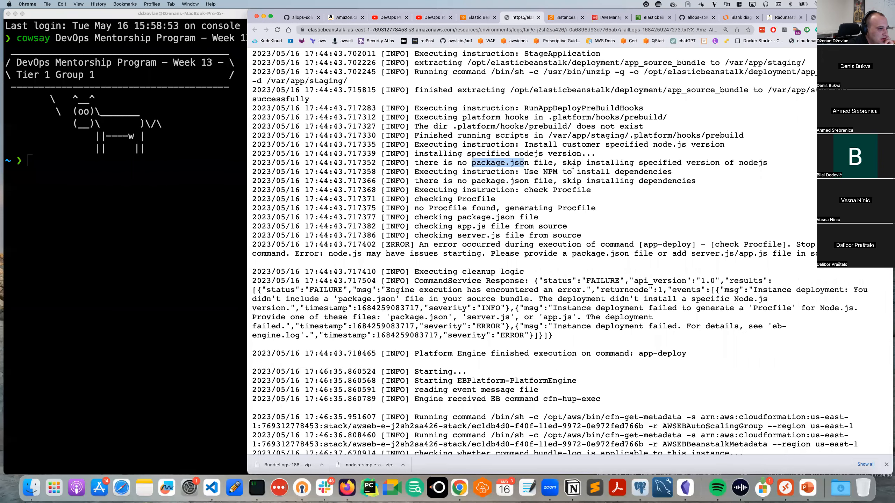
scroll(532, 163, down, 1)
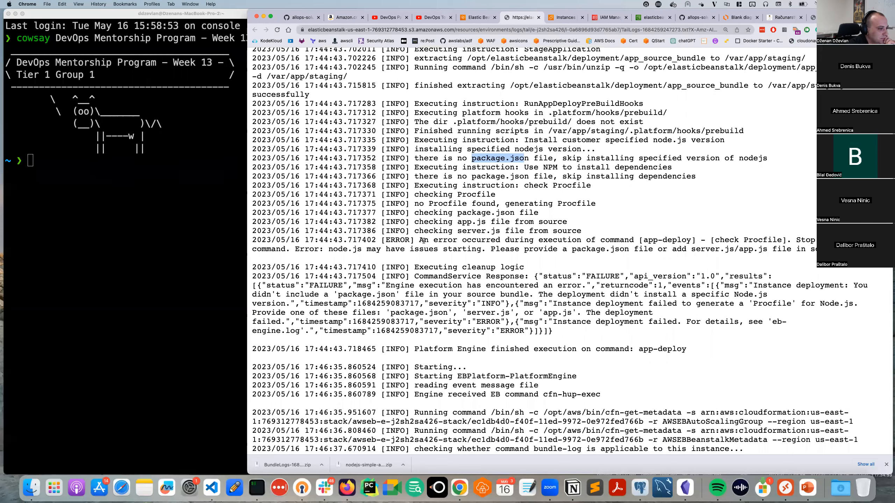
drag(383, 238, 641, 239)
click(659, 238)
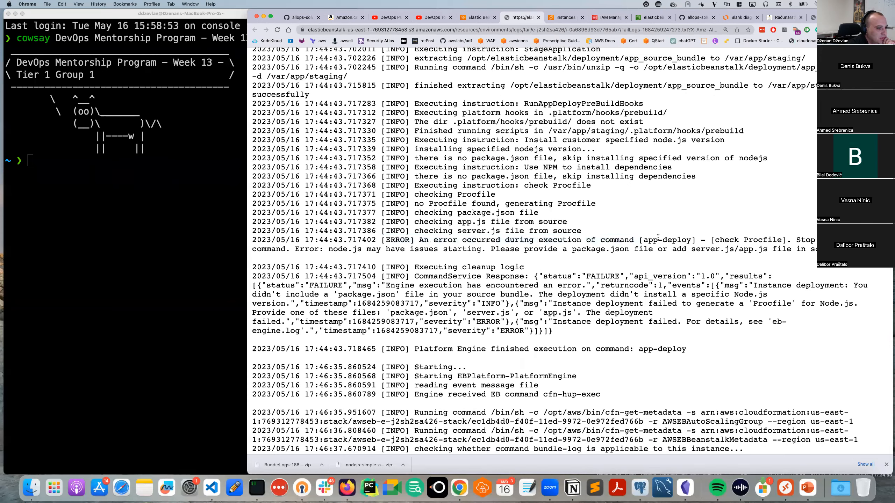
double_click(731, 237)
click(792, 238)
Highlight package.json and server.js/app.js in the error, then open downloads in Finder.
drag(792, 239, 795, 256)
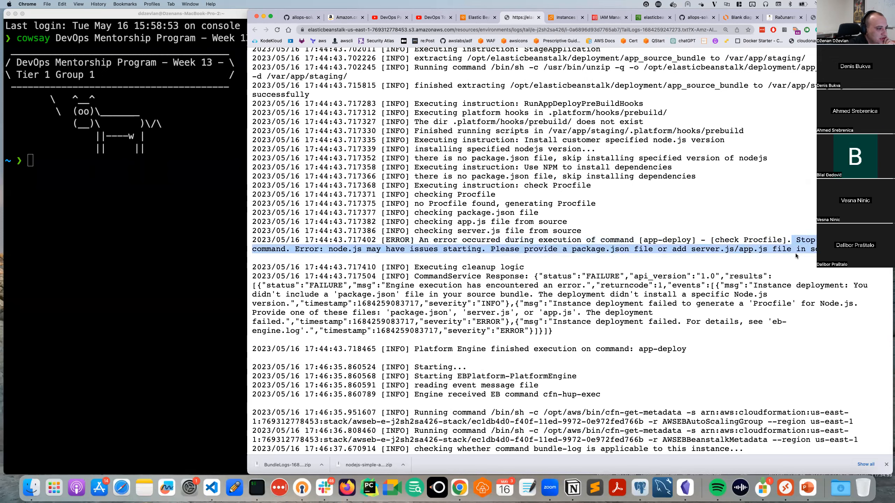
double_click(588, 249)
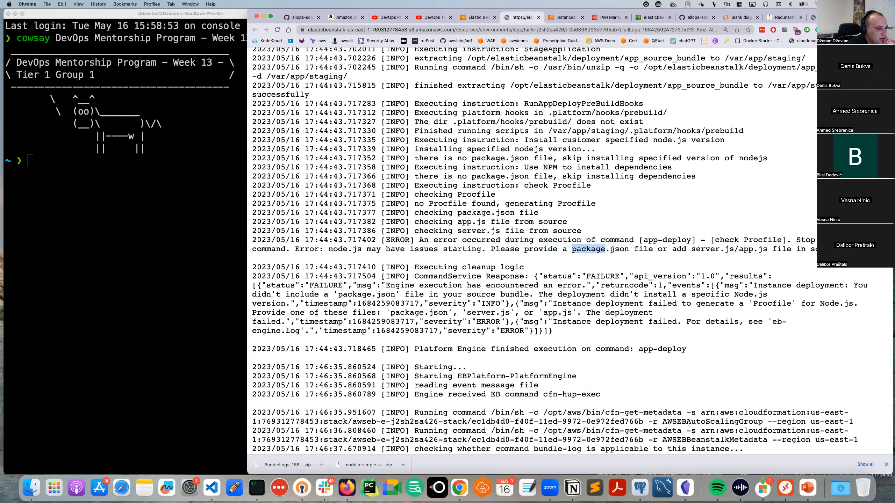
drag(621, 249, 592, 249)
double_click(704, 249)
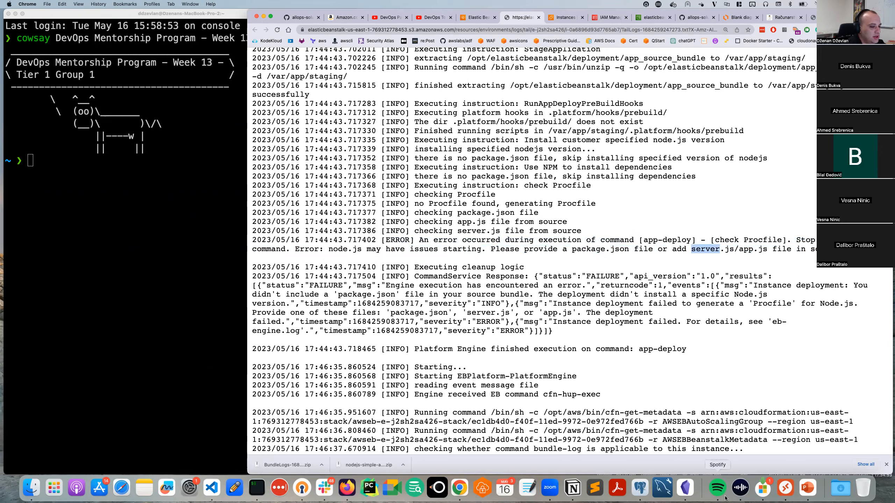
click(840, 489)
click(795, 462)
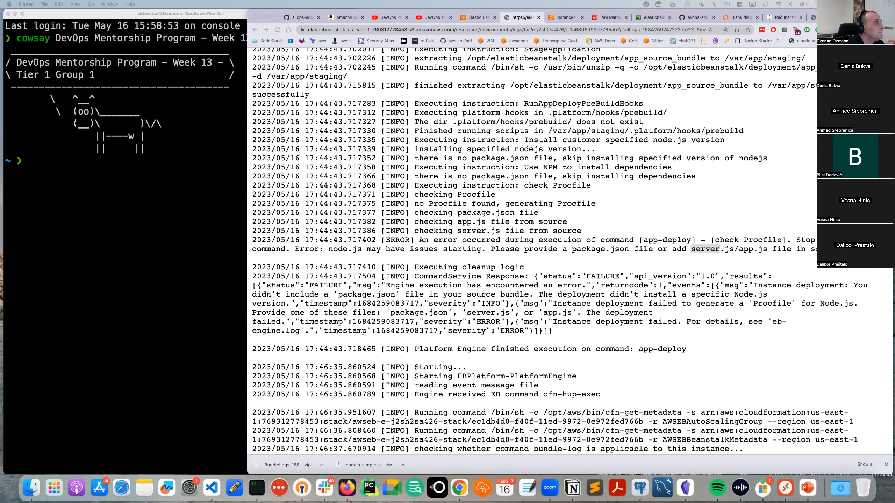
From the terminal, open Downloads/nodejs-simple-app-main in VS Code with code . and enlarge the window.
click(69, 285)
text(cd Down)
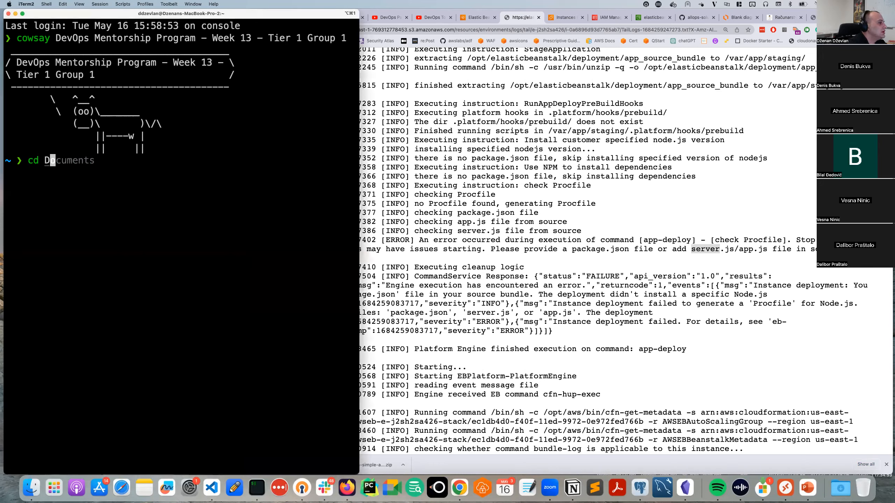
key(Right)
text(/no)
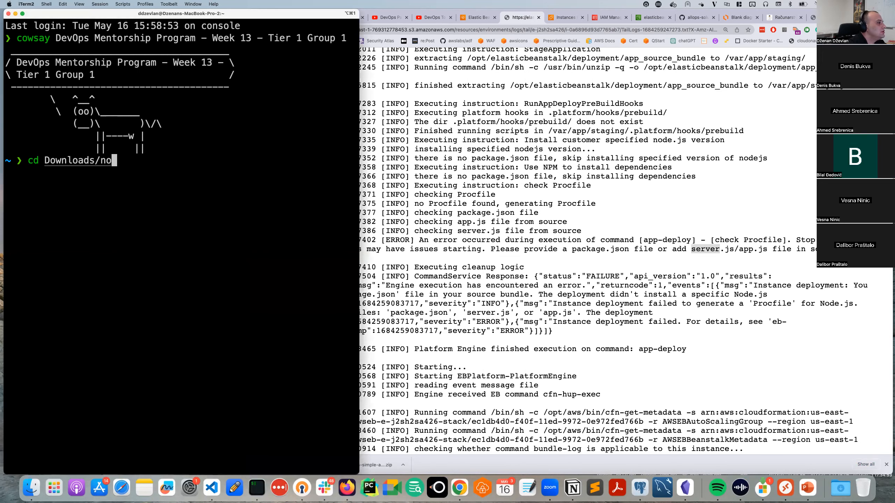
key(Tab)
key(Return)
text(code .)
key(Return)
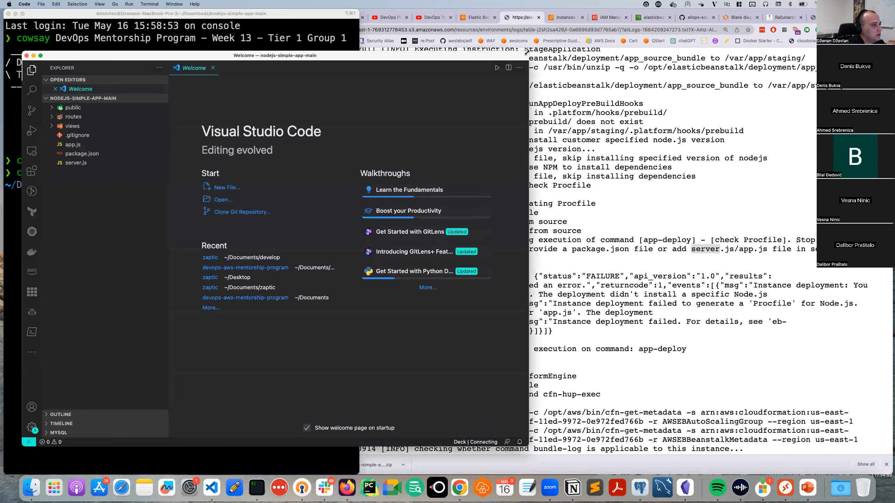
drag(528, 52, 527, 4)
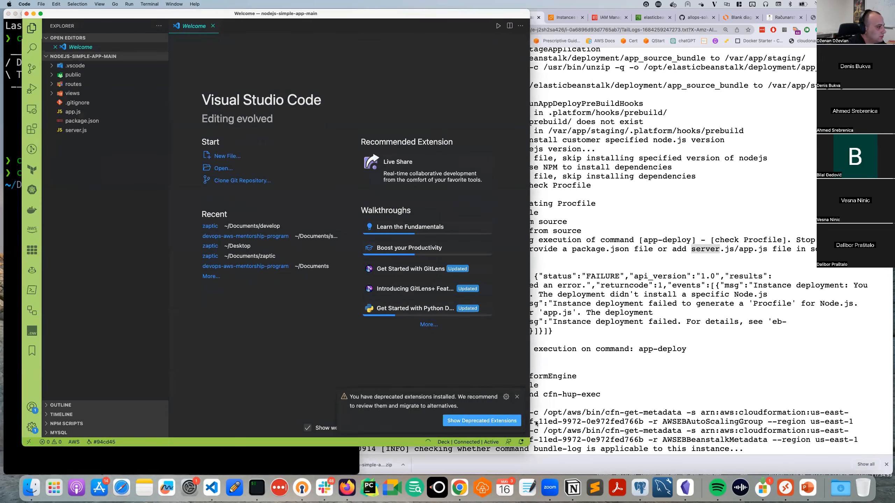
drag(530, 441, 591, 473)
Highlight app-deploy, Procfile and package.json in the deployment log's error message.
click(708, 330)
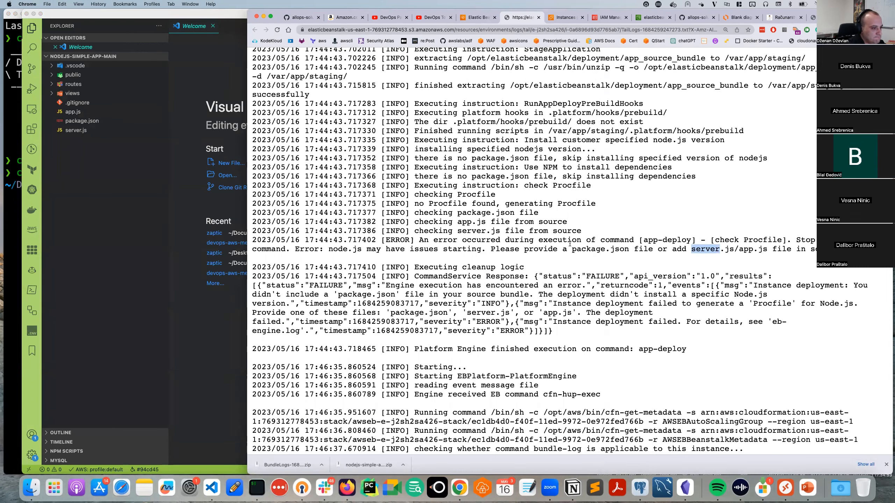
drag(692, 241, 643, 242)
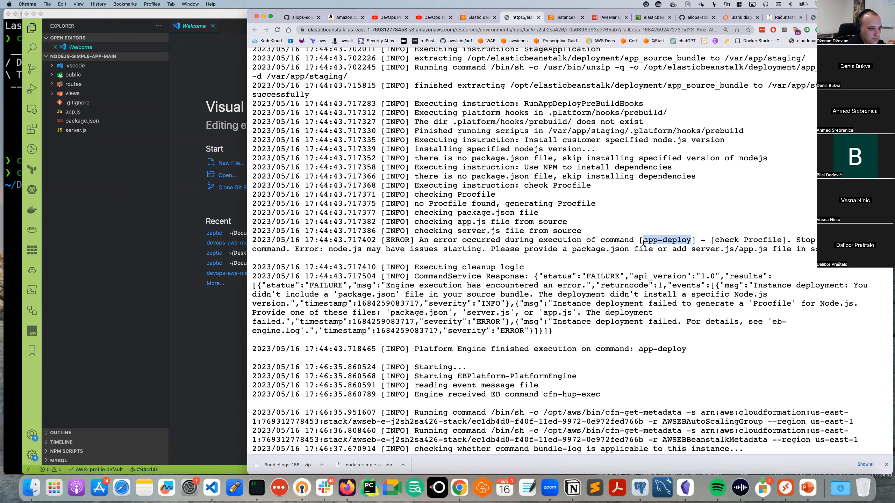
double_click(762, 238)
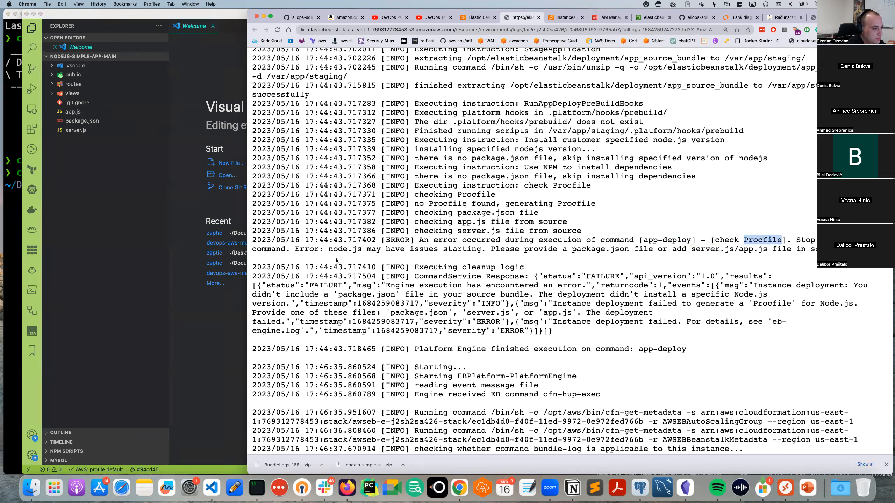
drag(301, 251, 356, 252)
click(360, 251)
double_click(411, 250)
double_click(540, 249)
drag(635, 250, 571, 250)
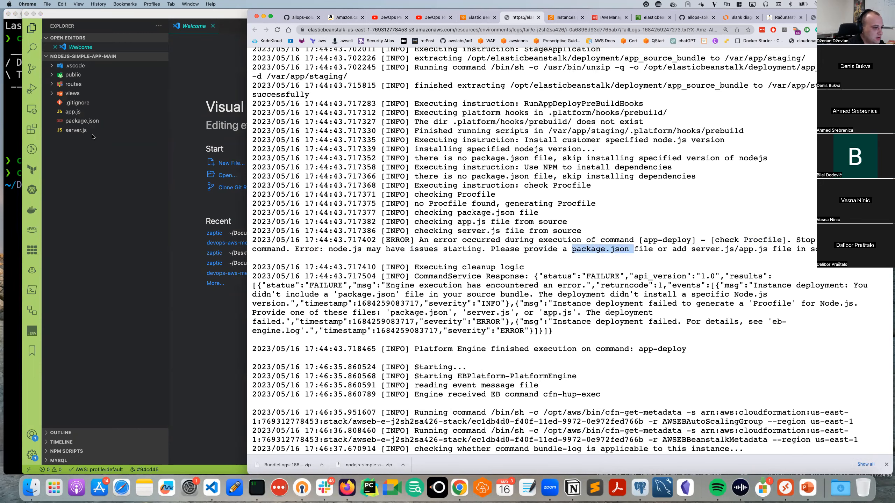
Open package.json, server.js and app.js in VS Code, comparing them against the deployment log.
click(90, 123)
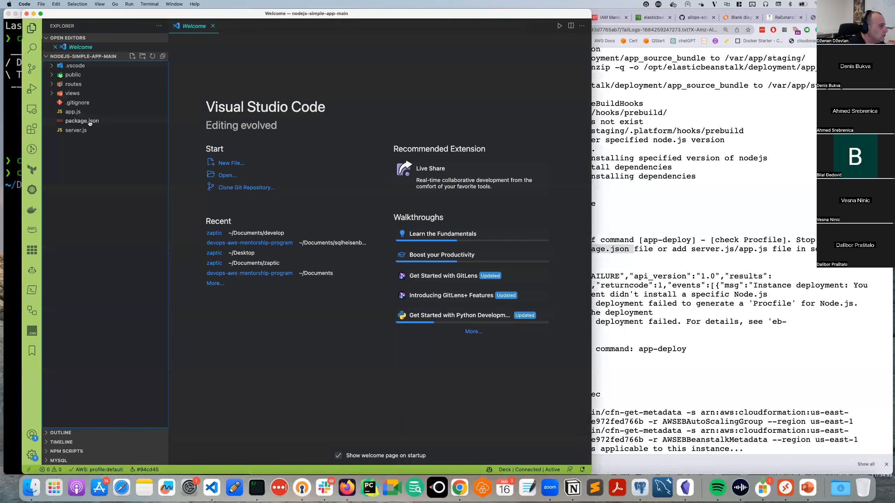
click(89, 122)
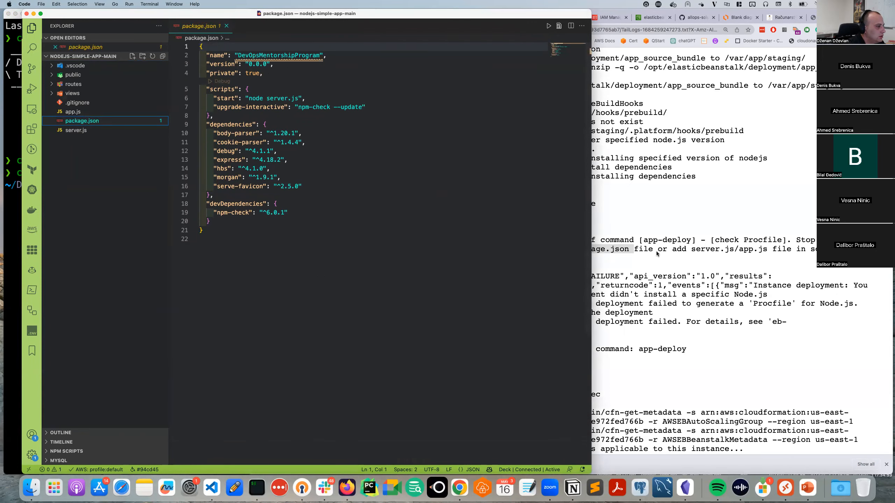
click(637, 253)
scroll(663, 269, down, 1)
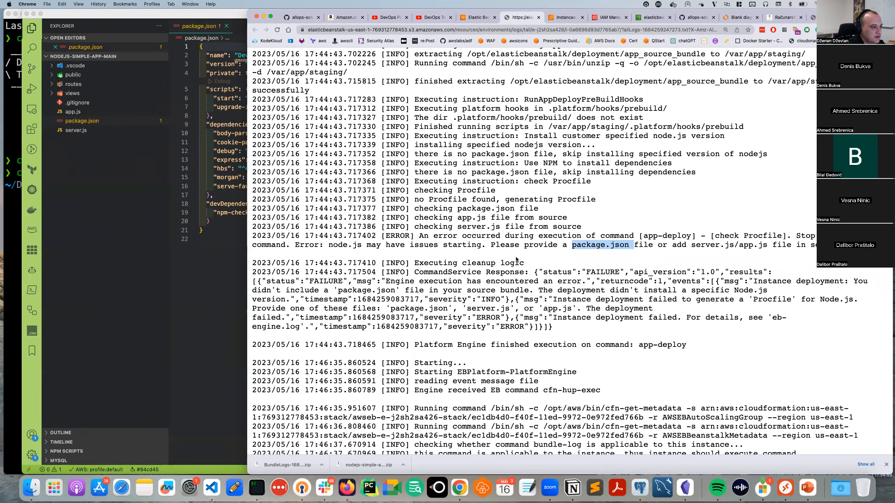
click(94, 133)
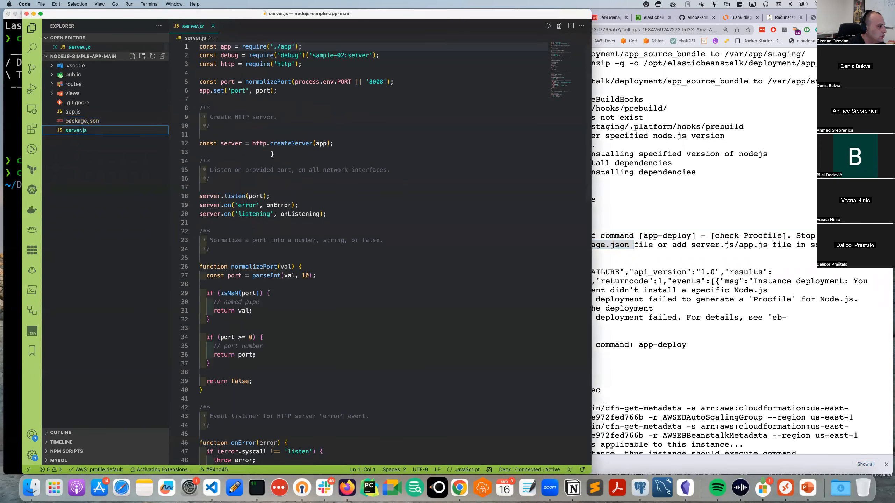
click(63, 112)
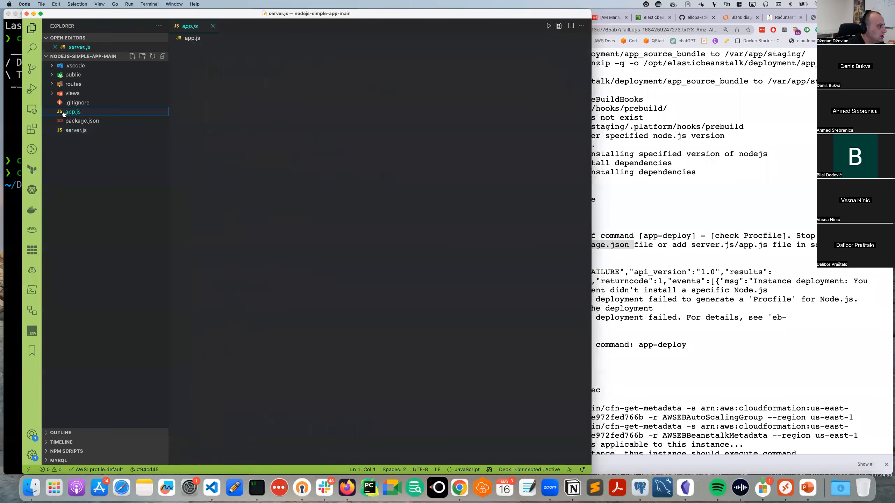
scroll(173, 197, down, 5)
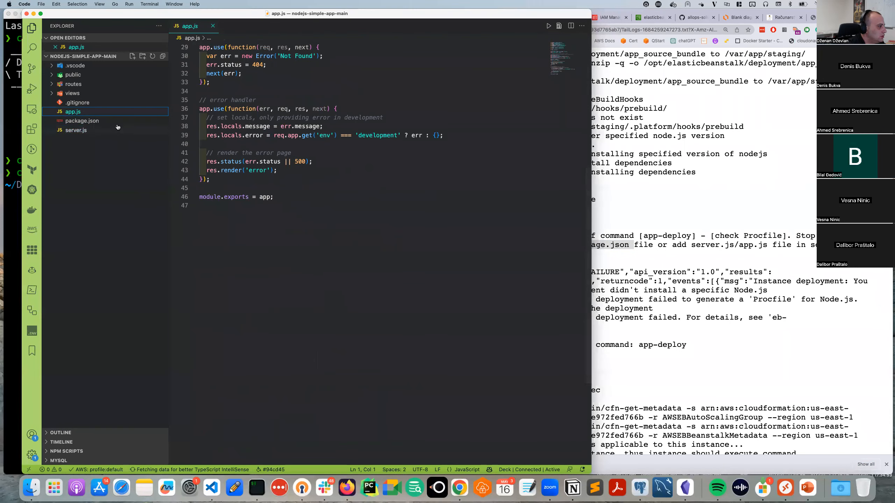
click(105, 122)
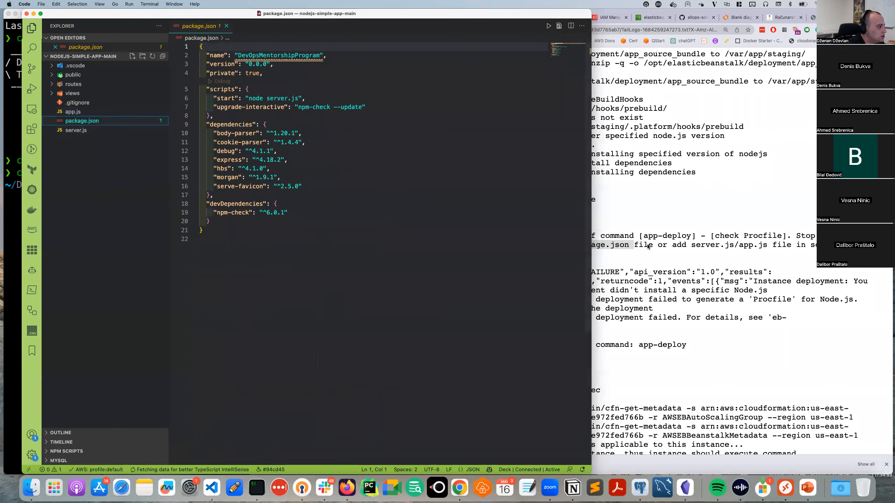
click(647, 246)
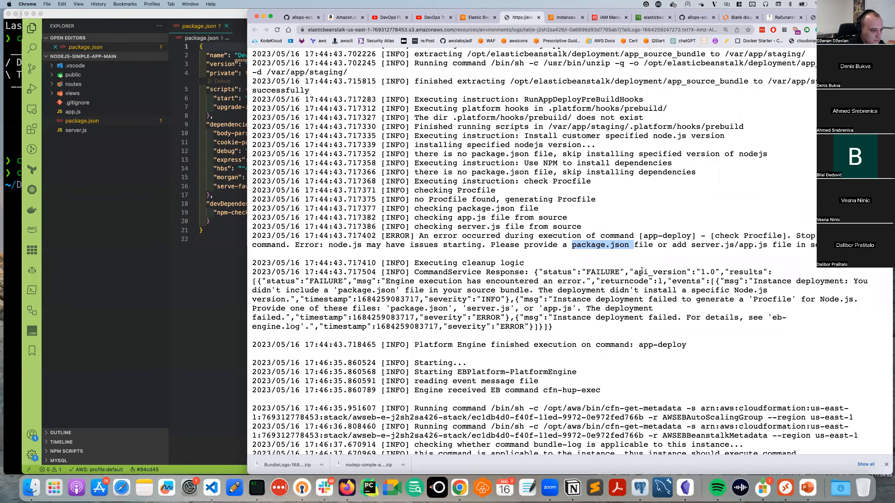
Highlight the engine execution error message and scroll further down the log.
drag(385, 282, 771, 287)
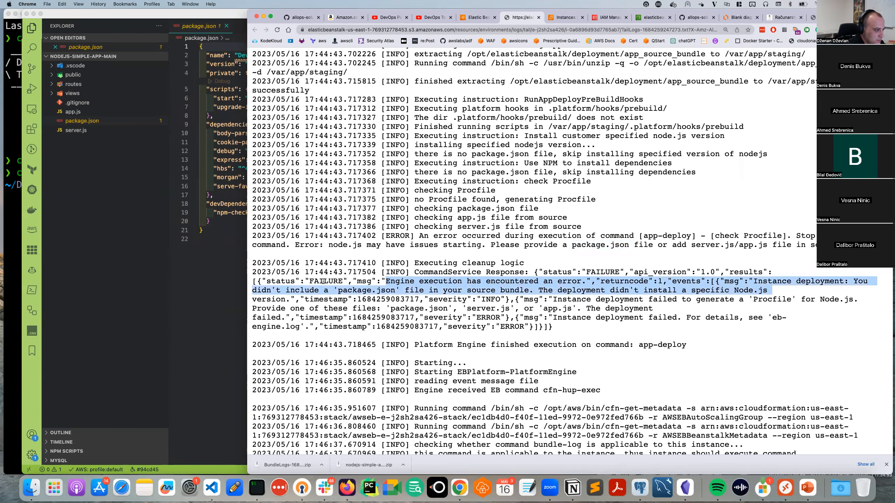
scroll(323, 282, down, 2)
scroll(358, 276, down, 4)
scroll(592, 270, down, 4)
scroll(543, 272, down, 3)
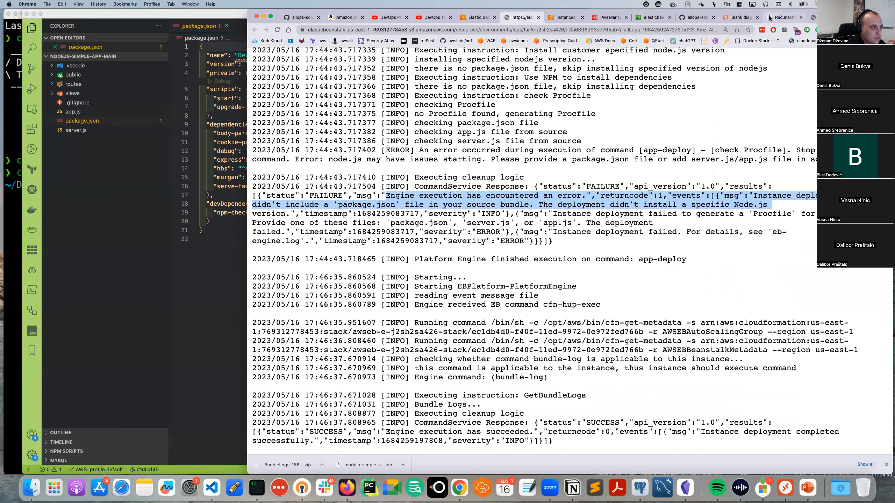
Switch to the dev-web-app-eb-env Logs page and check the Actions dropdown.
click(477, 17)
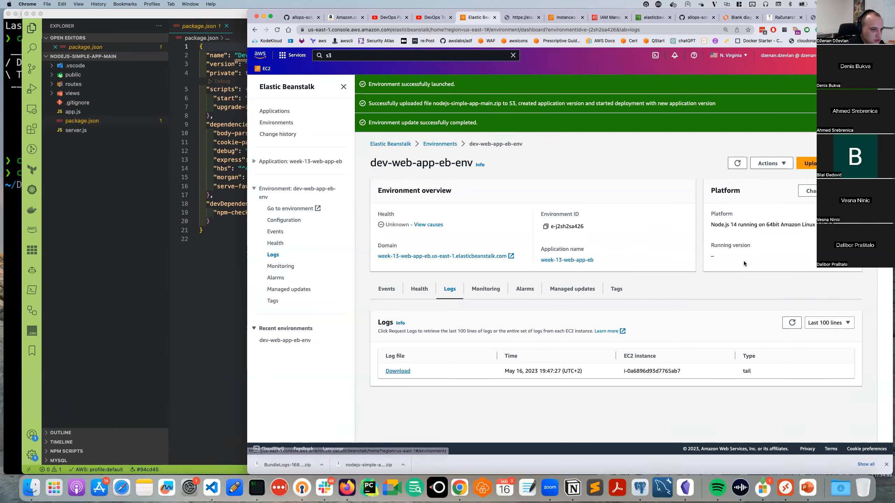
click(788, 165)
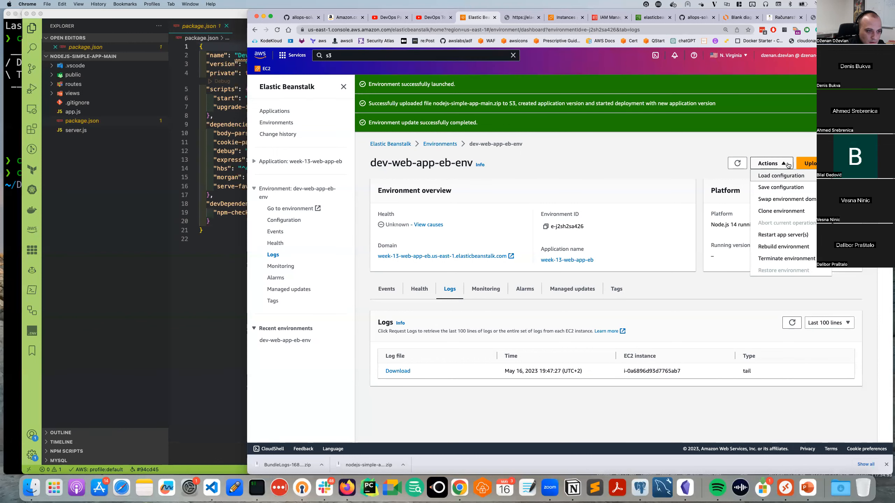
click(657, 151)
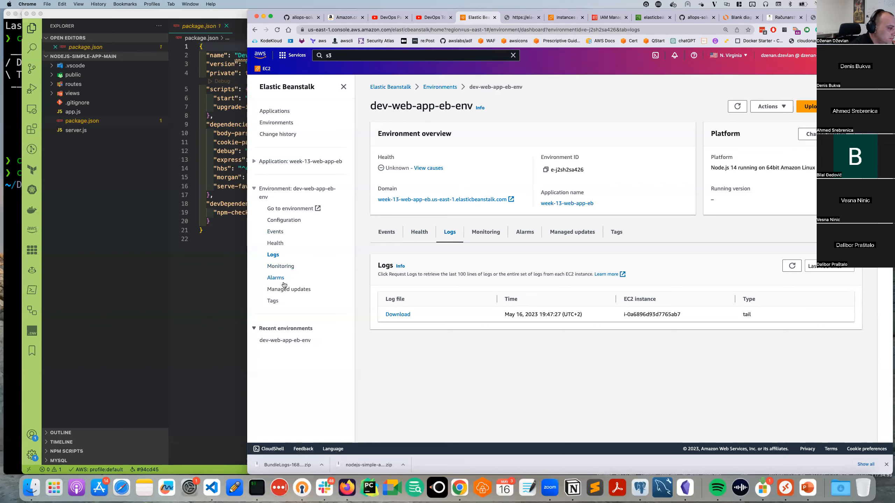
Review dev-web-app-eb-env's Configuration: key pair week-8, gp3 root volume, IMDSv1 deactivated.
click(283, 220)
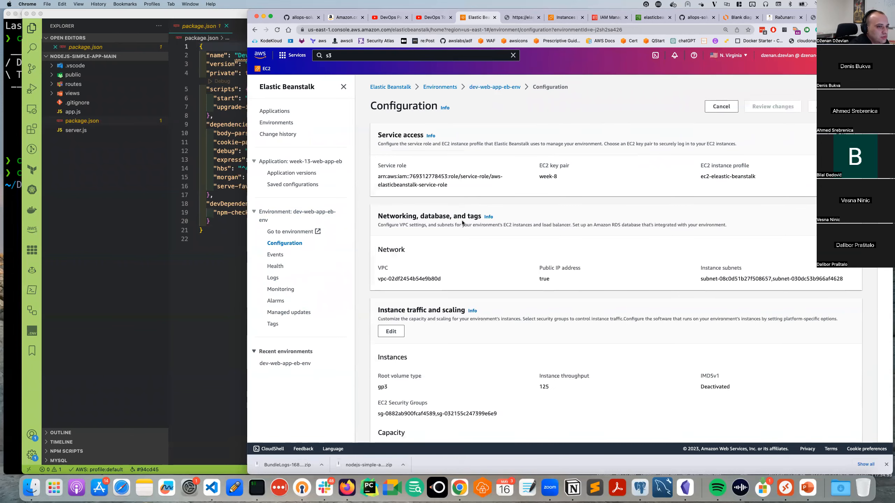
scroll(463, 223, down, 5)
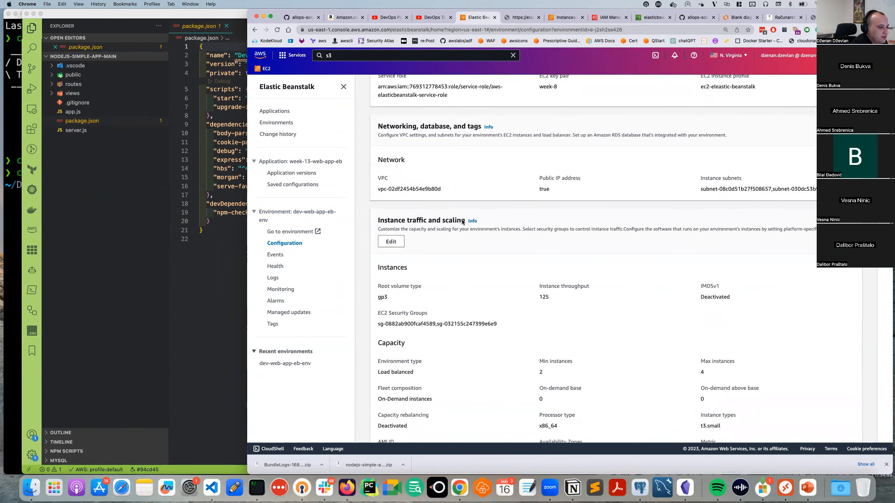
scroll(461, 221, down, 10)
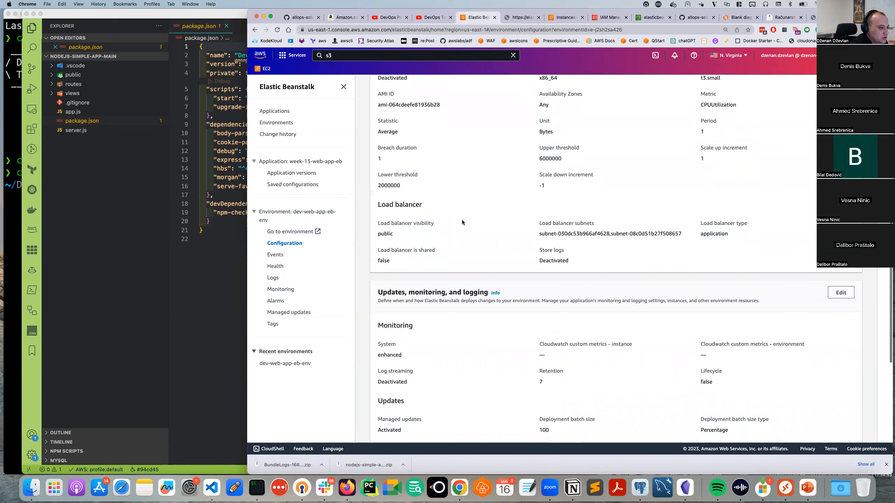
scroll(462, 222, down, 7)
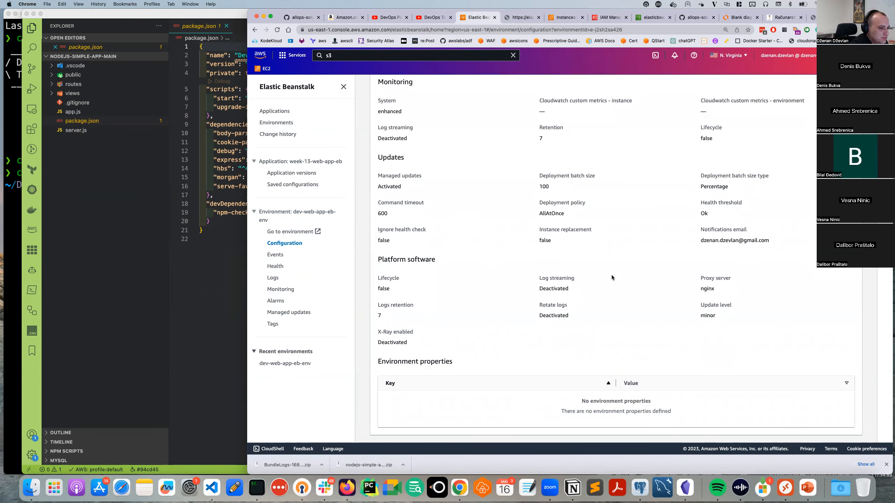
scroll(613, 283, up, 2)
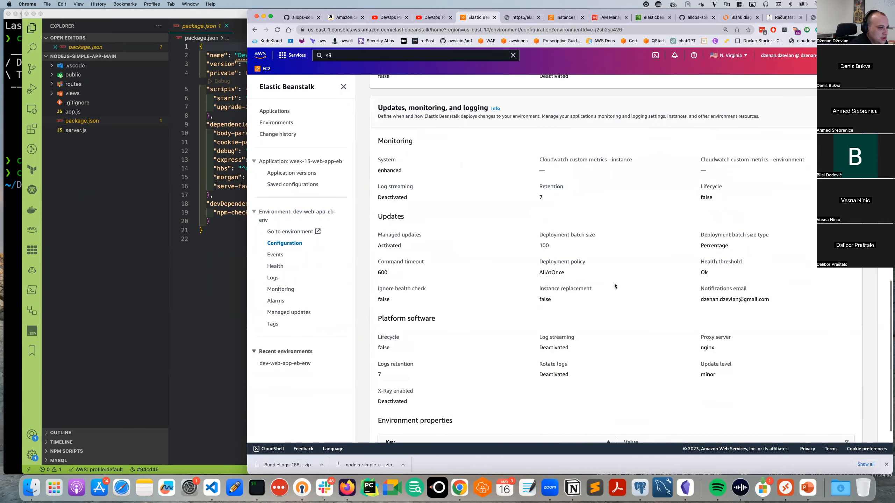
scroll(615, 285, up, 5)
scroll(622, 285, up, 2)
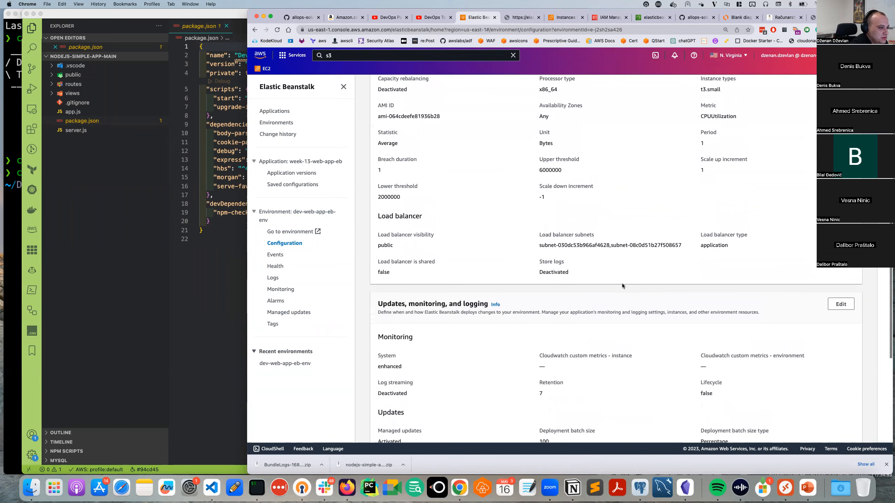
scroll(403, 316, up, 8)
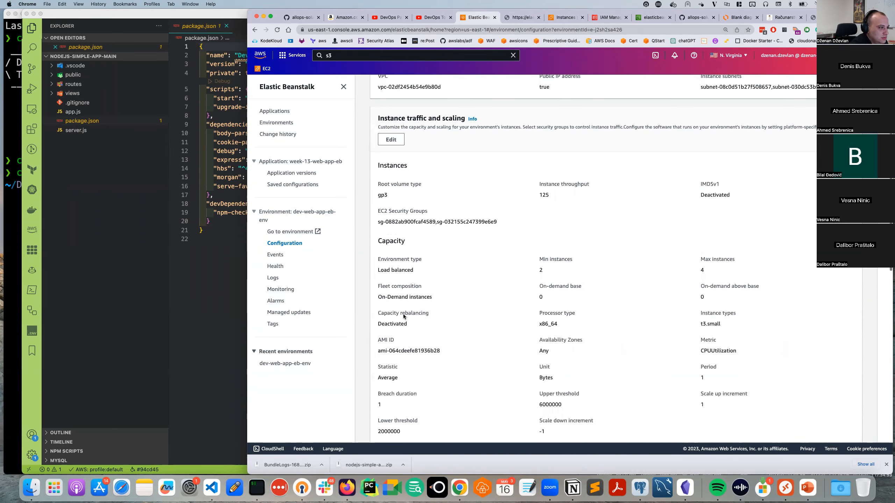
scroll(419, 302, up, 5)
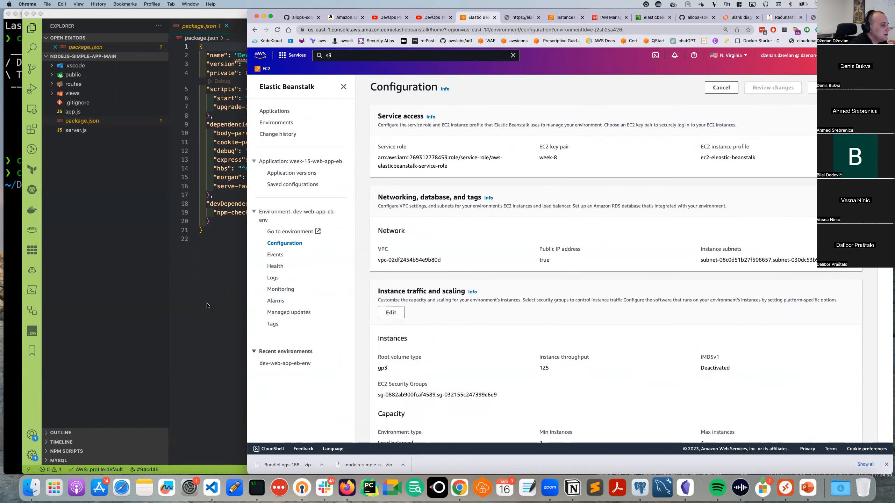
scroll(462, 253, up, 1)
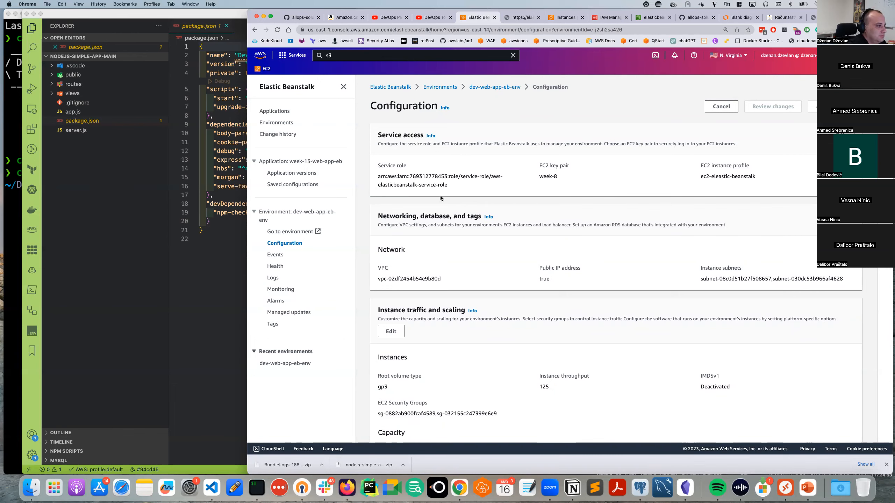
Search 'elastic beanstalk deploy node app' and open the AWS guide on deploying Node.js apps.
click(524, 18)
click(499, 29)
text(ela)
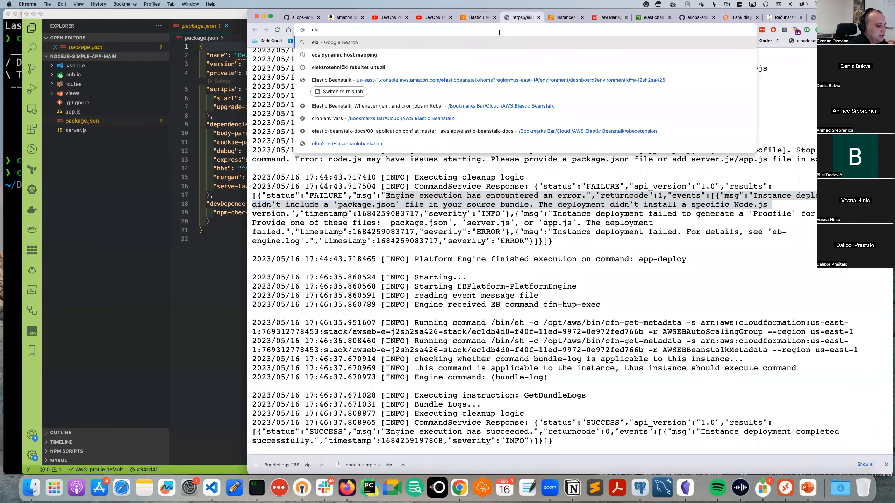
text(stic beanstalk deploy no)
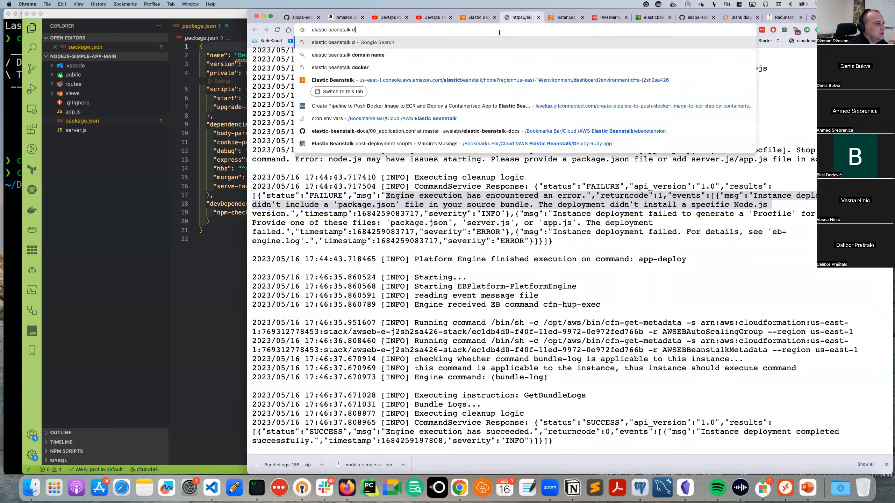
text(app)
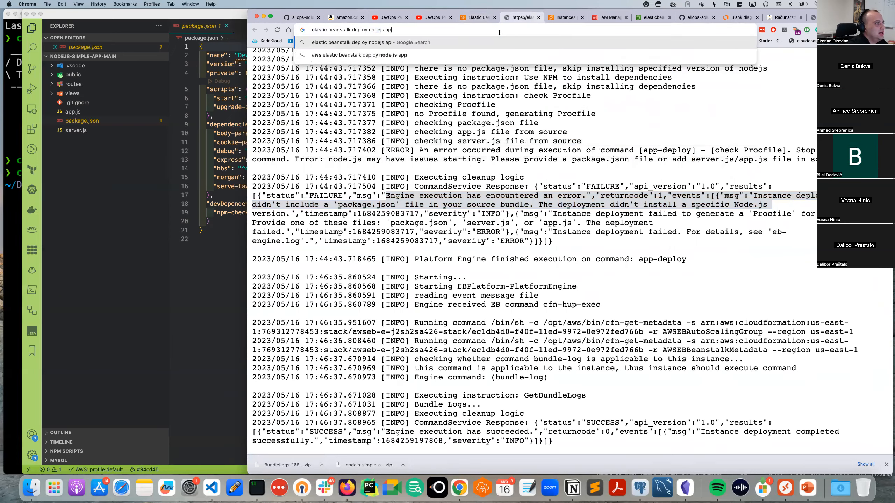
key(Return)
click(404, 133)
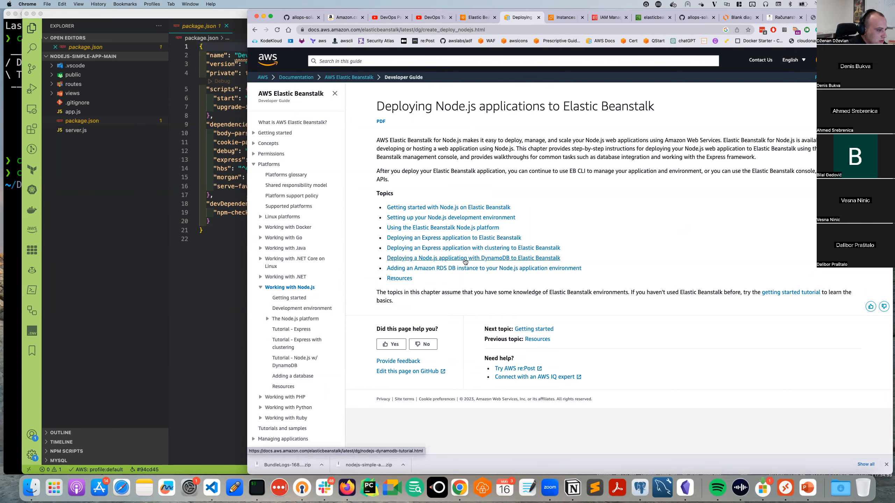
Open the Getting started with Node.js guide, then download and open the nodejs.zip sample bundle.
click(427, 208)
scroll(416, 290, down, 1)
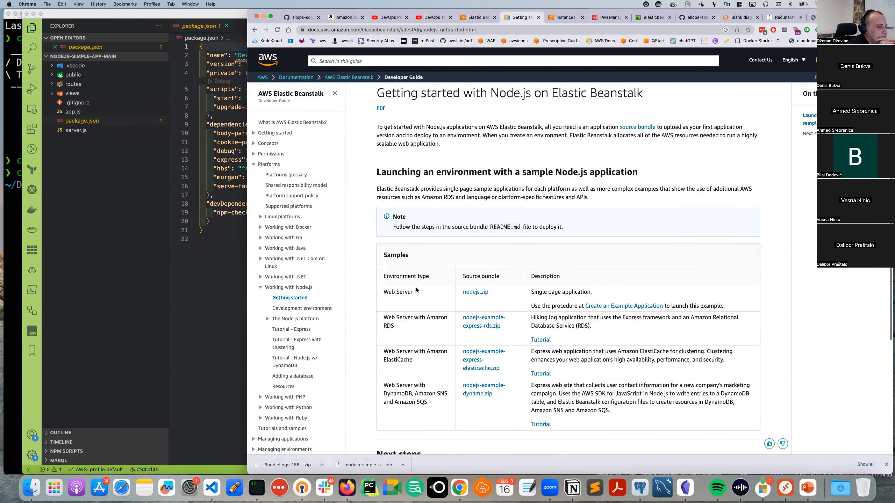
click(482, 294)
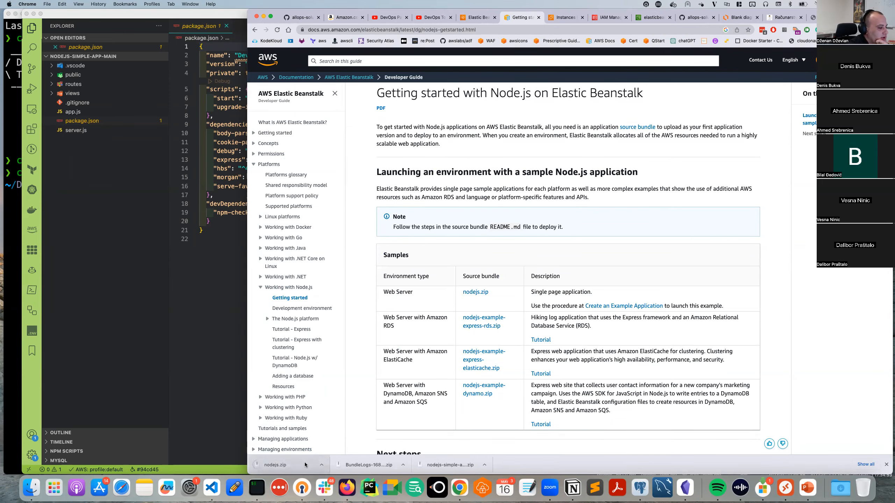
click(305, 465)
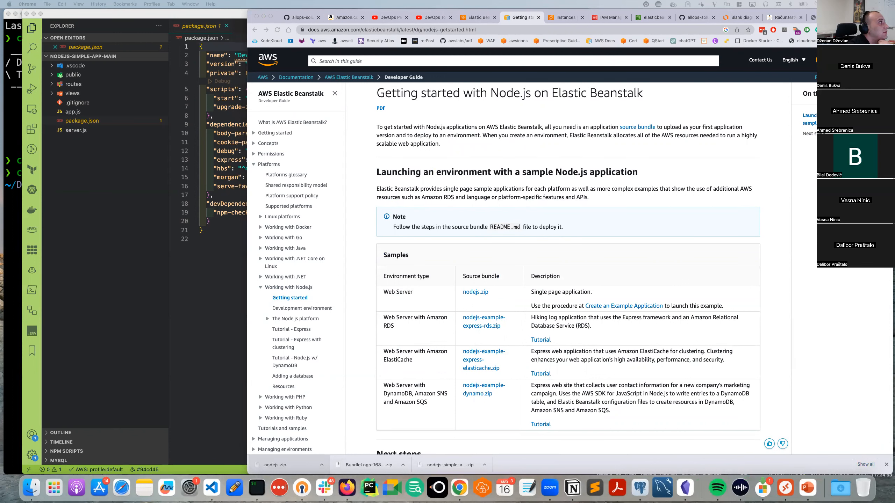
Go up to Downloads, list its contents, and clear a mistaken folder command.
click(144, 195)
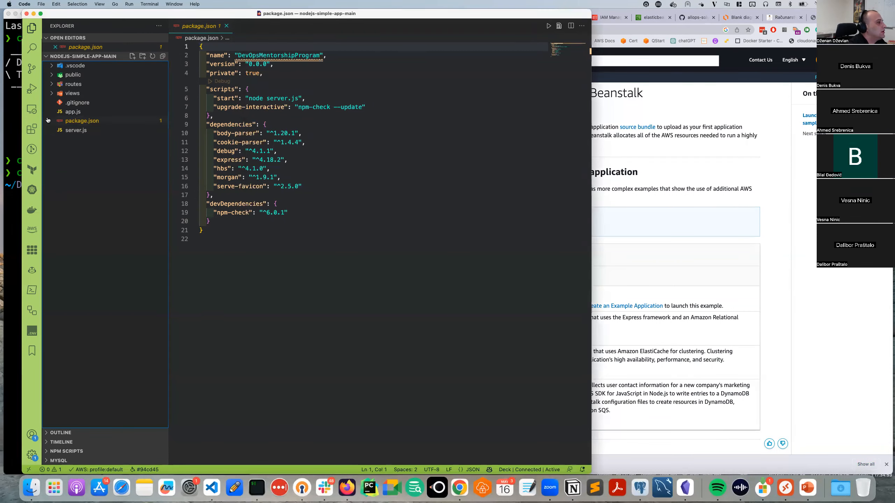
click(14, 151)
text(cd )
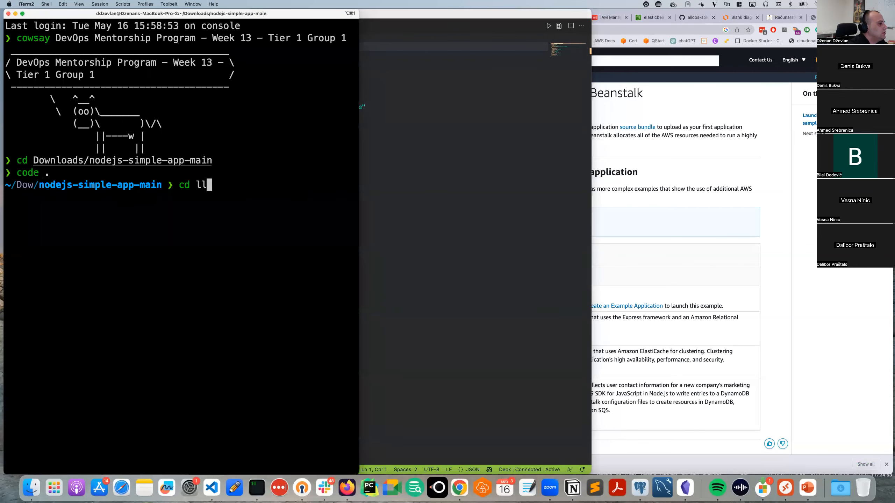
text(..)
key(Return)
text(ls)
key(Return)
text(c)
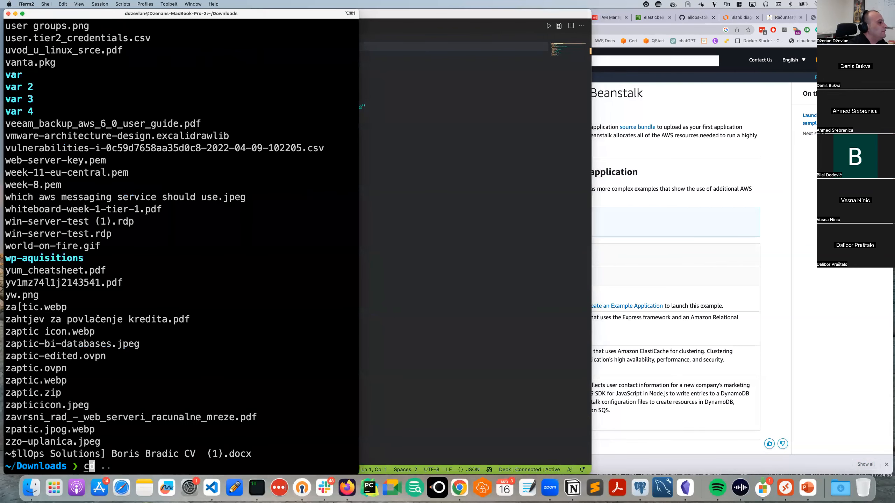
text(d n)
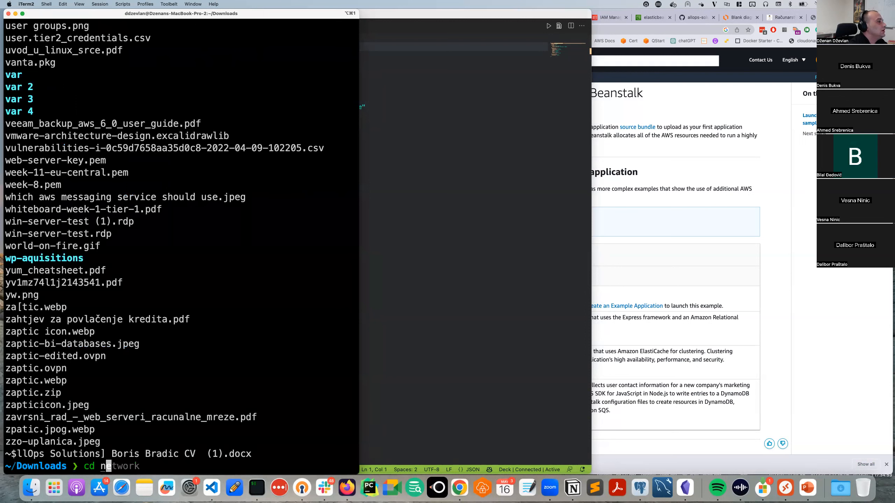
text(odejs2)
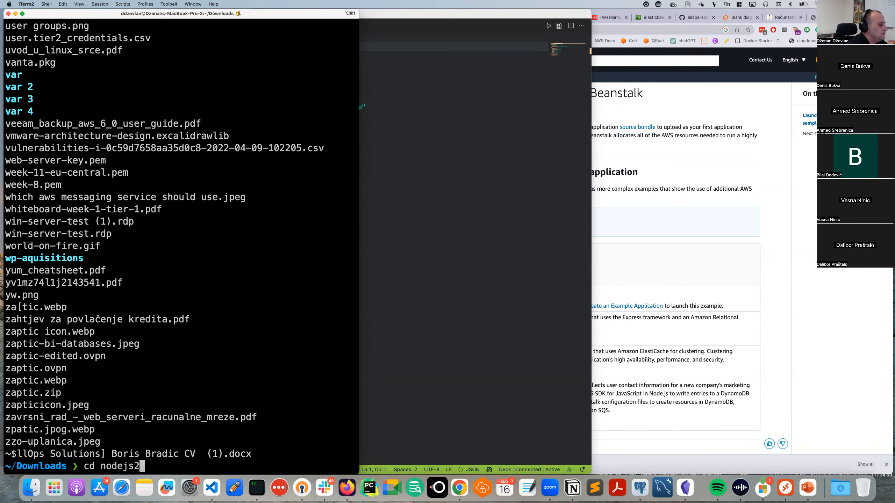
key(Return)
text(cd A)
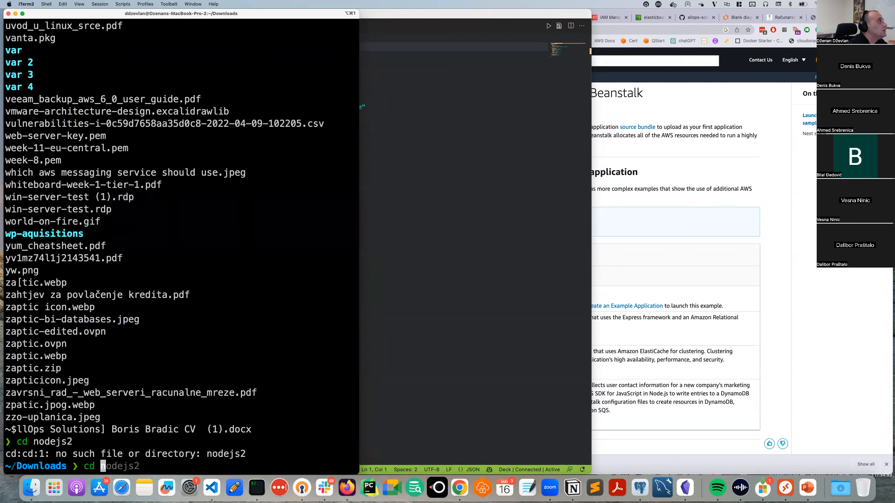
key(Tab)
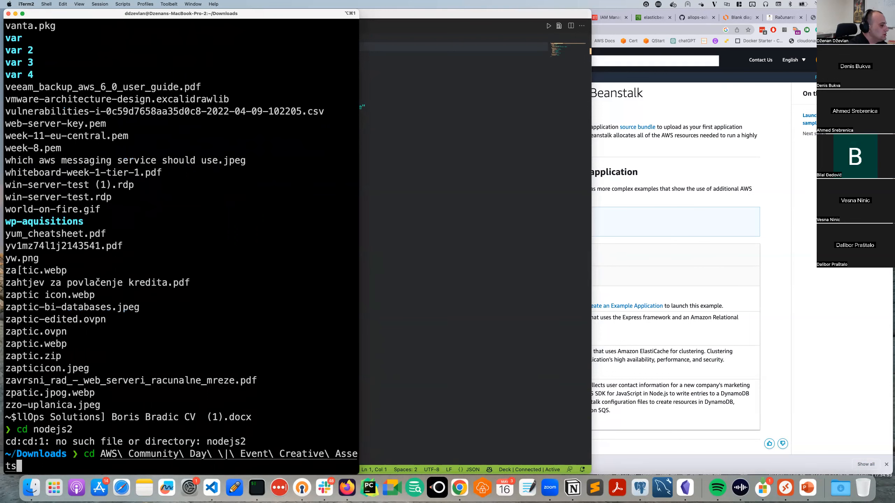
key(ctrl+c)
text(clear)
key(Return)
Change into nodejs2, list its four files, and open it in VS Code with code.
text(cd )
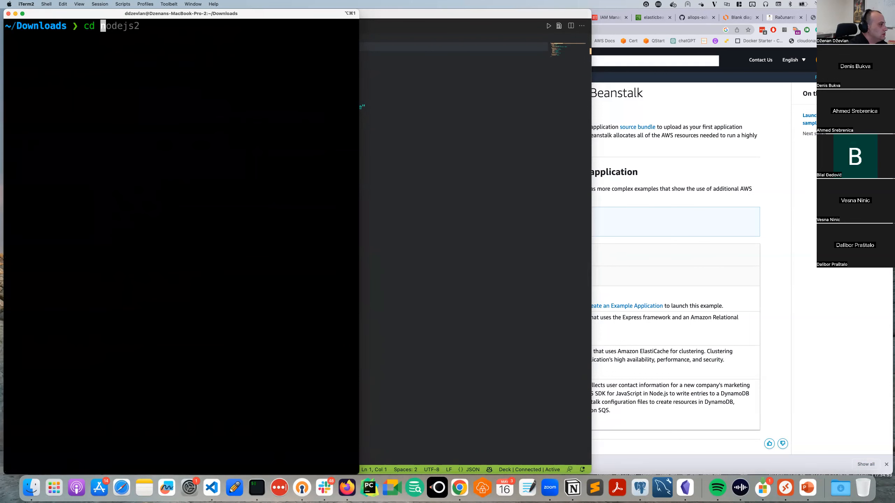
text(nodejs)
key(Tab)
text(3)
key(BackSpace)
key(BackSpace)
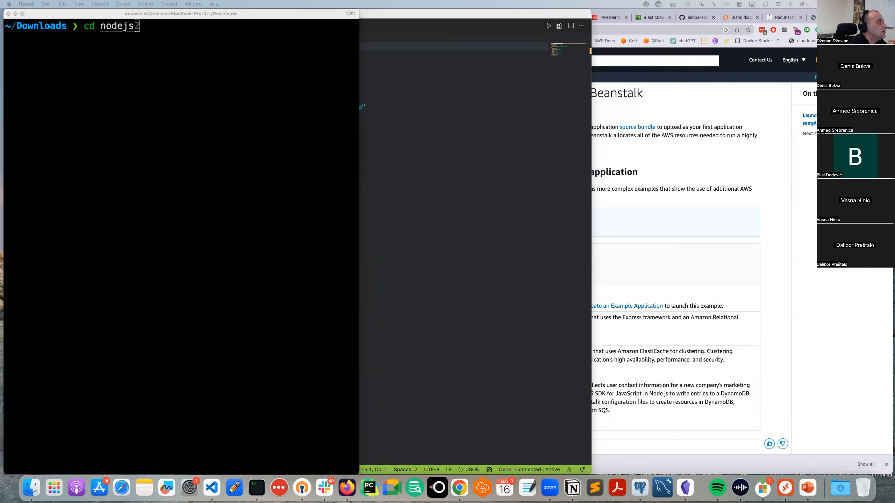
click(148, 84)
key(Tab)
key(Tab)
key(Tab)
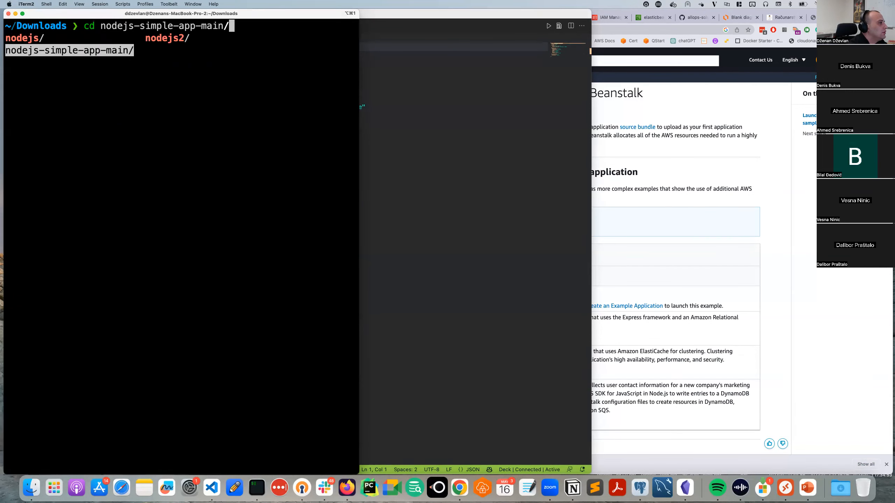
key(Return)
key(Return)
text(ls)
key(Return)
text(code .)
key(Return)
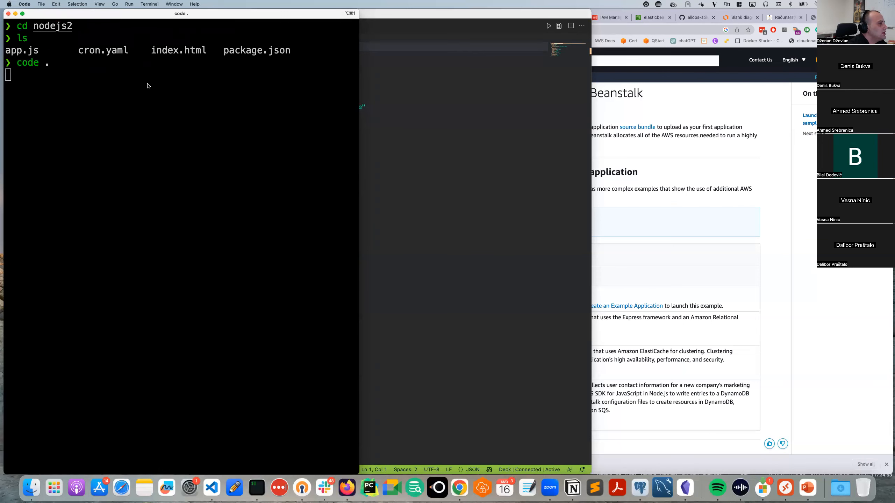
Enlarge the nodejs2 VS Code window and open .ebextensions/logging.config.
drag(269, 119, 215, 10)
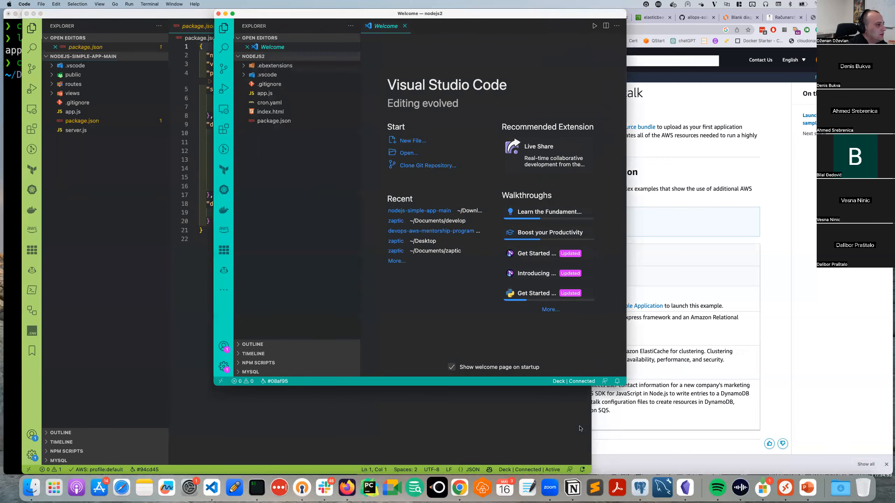
drag(623, 384, 736, 474)
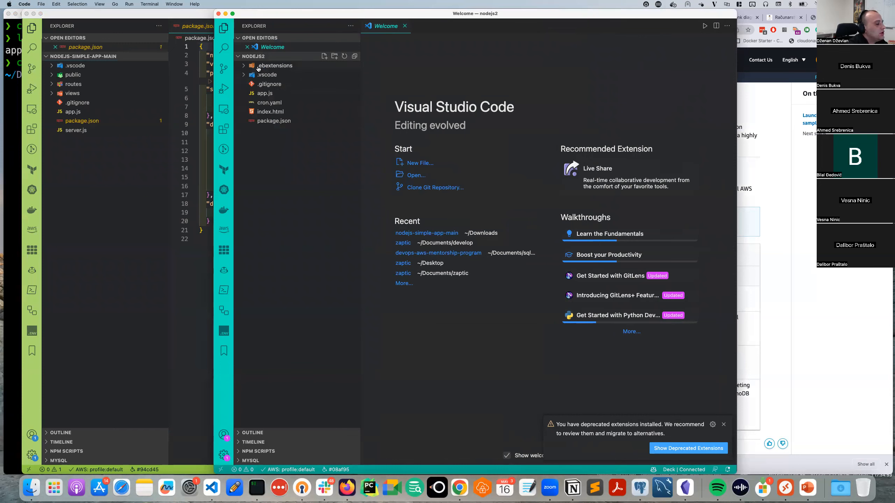
drag(360, 70, 402, 69)
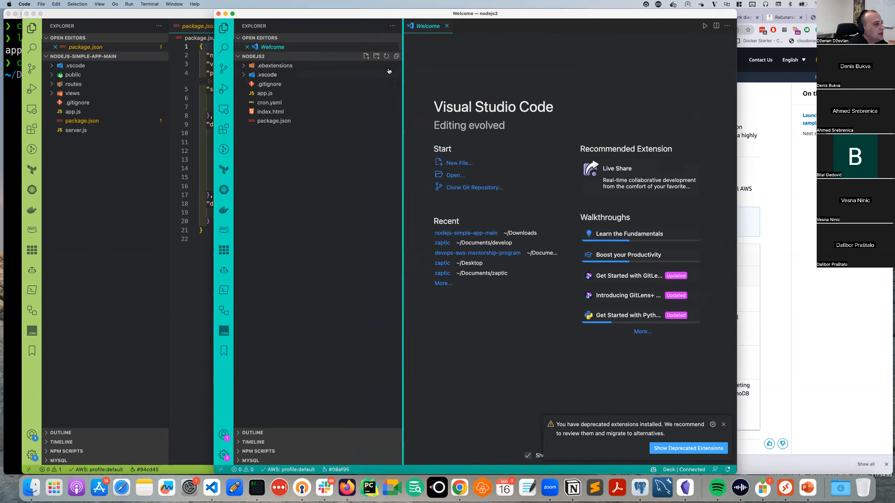
click(268, 65)
click(279, 69)
click(278, 69)
click(279, 69)
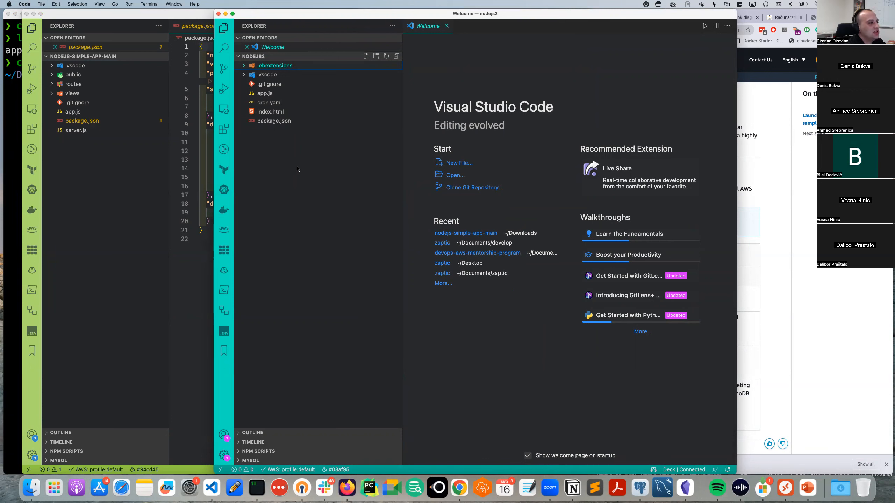
click(276, 67)
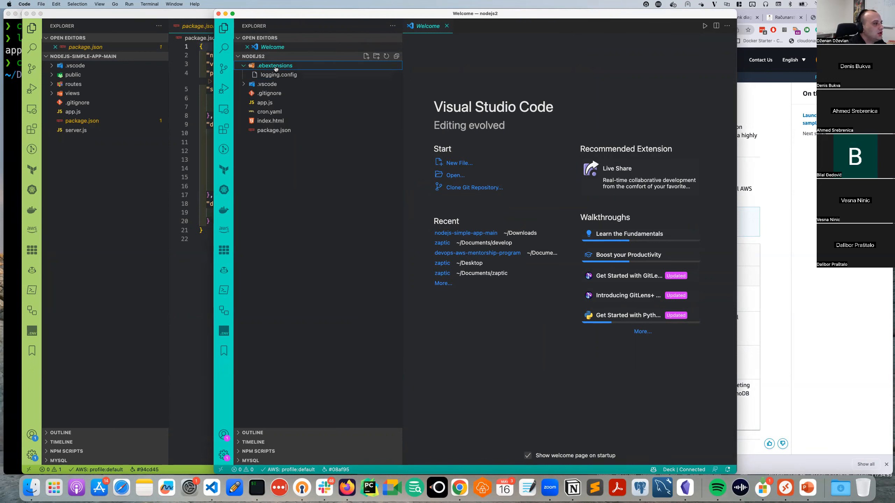
click(277, 75)
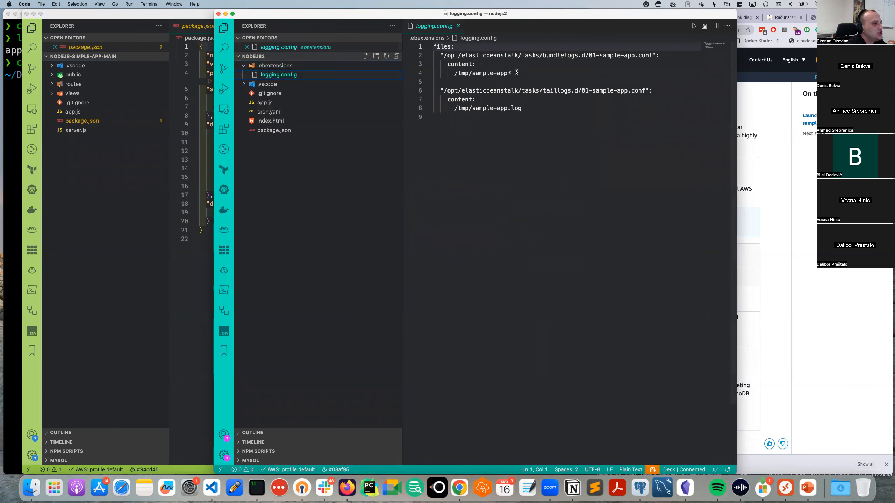
Highlight logging.config's files key, bundlelogs path, /tmp/sample-app path and sample-app.log, then return to Chrome.
drag(453, 47, 421, 44)
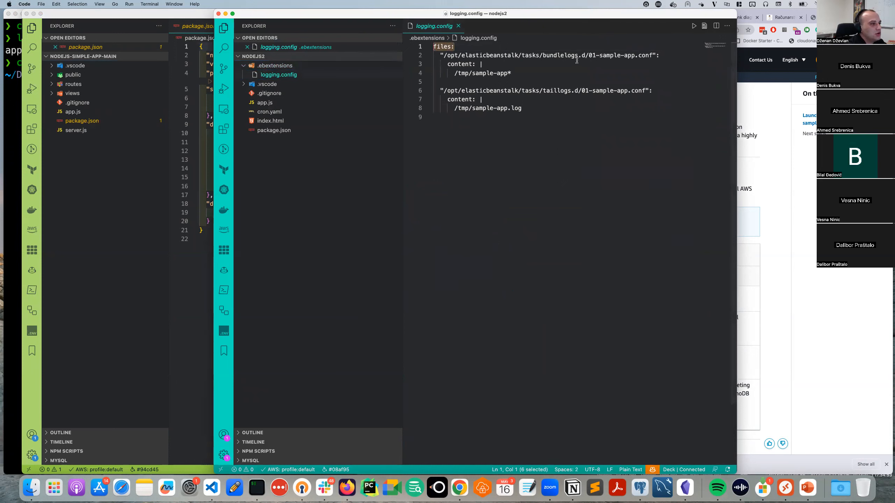
drag(445, 55, 654, 56)
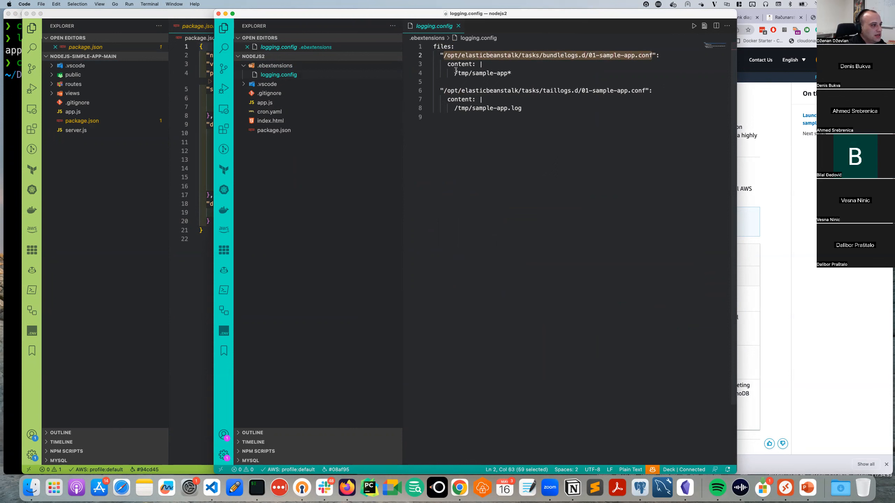
drag(455, 74, 506, 75)
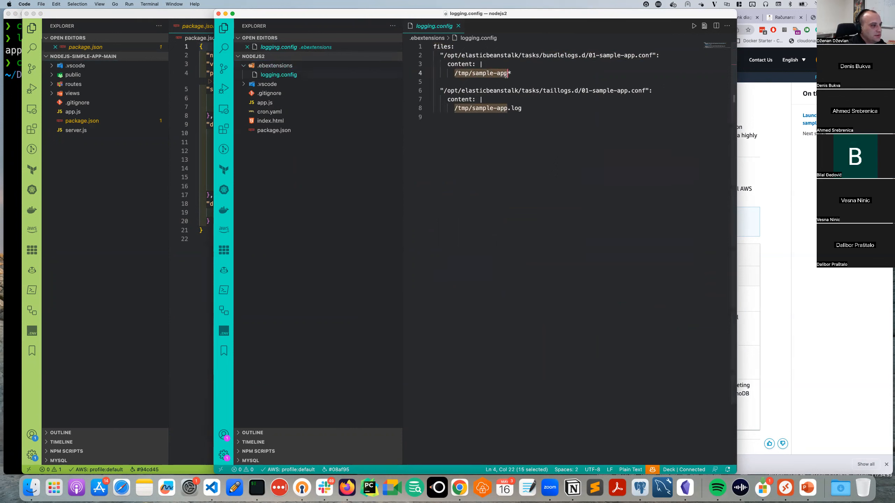
click(535, 112)
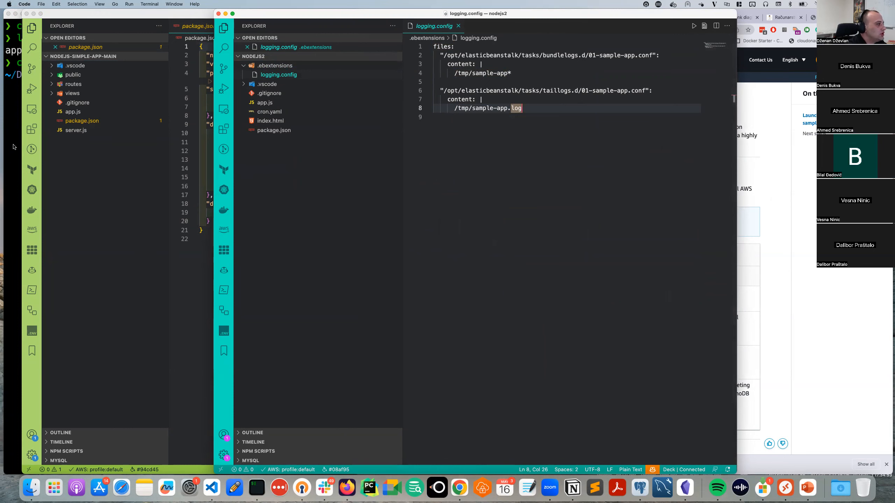
click(790, 163)
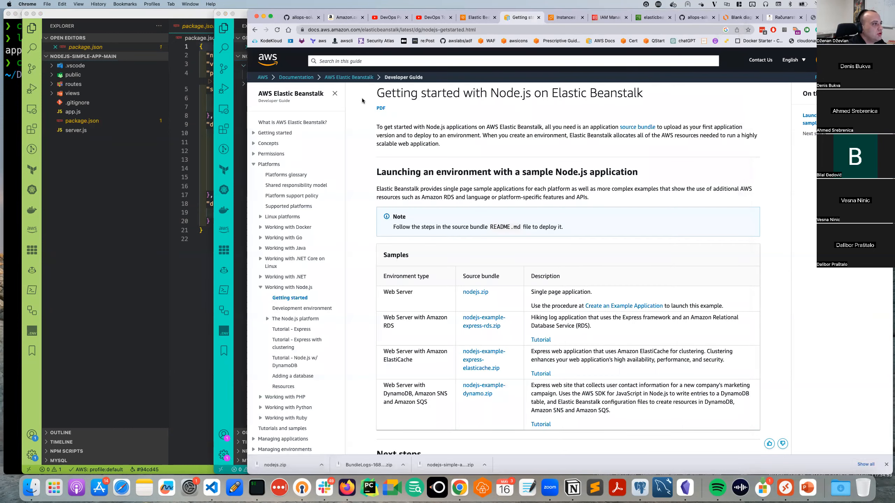
Show the first dev-web-app-eb-env instance's inbound rules for ports 0-65535, 22 and 80.
click(474, 17)
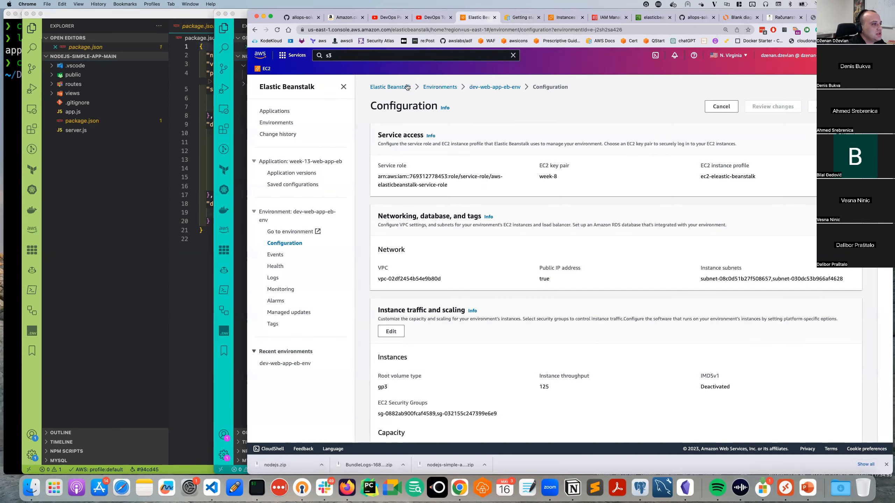
click(489, 87)
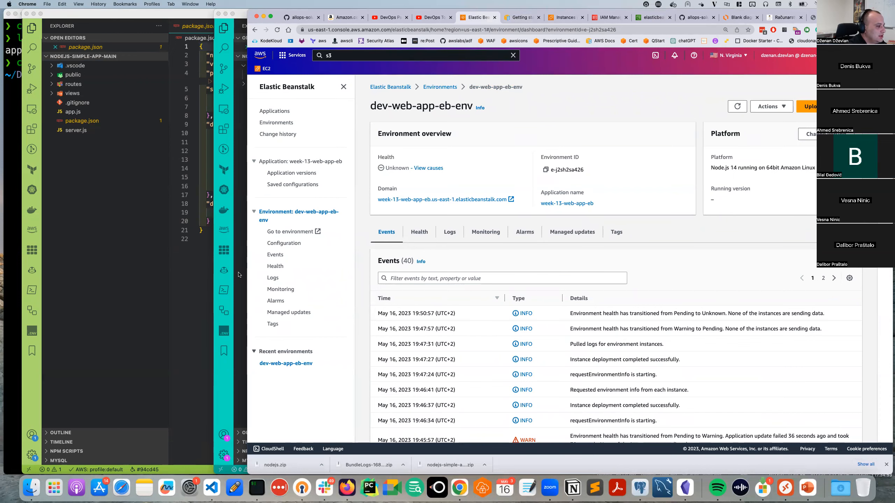
key(ctrl+Tab)
key(ctrl+Tab)
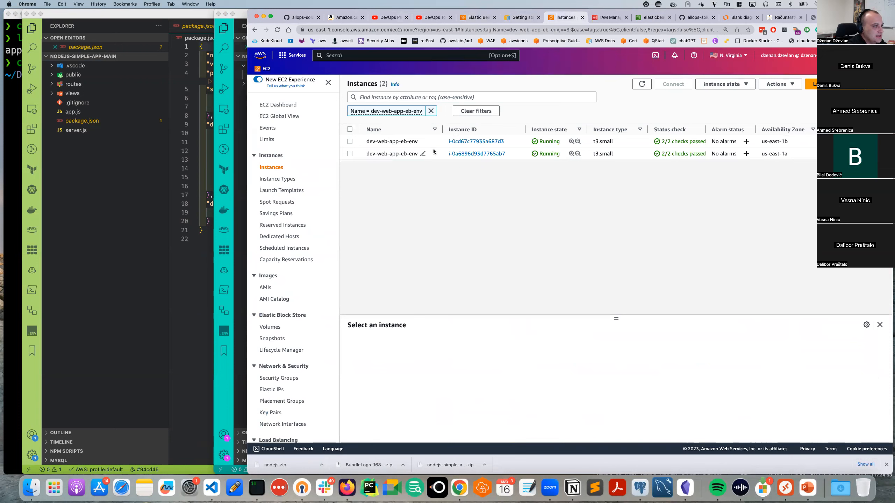
click(436, 145)
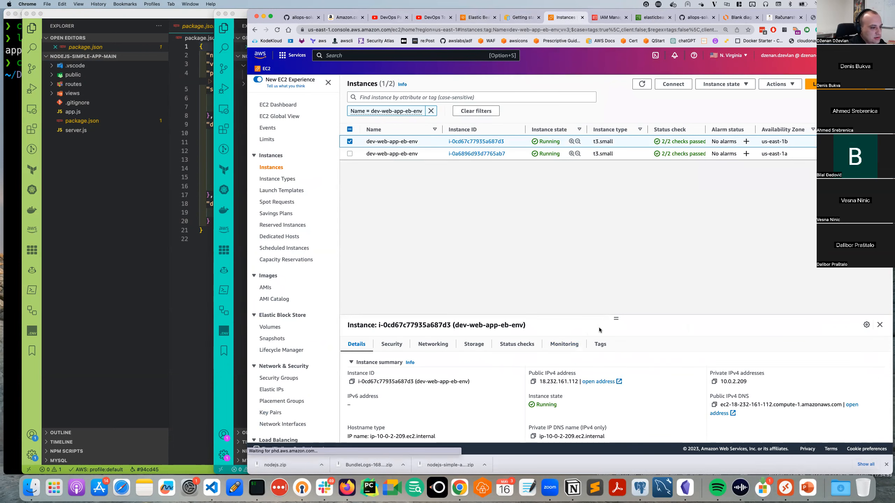
drag(616, 319, 628, 201)
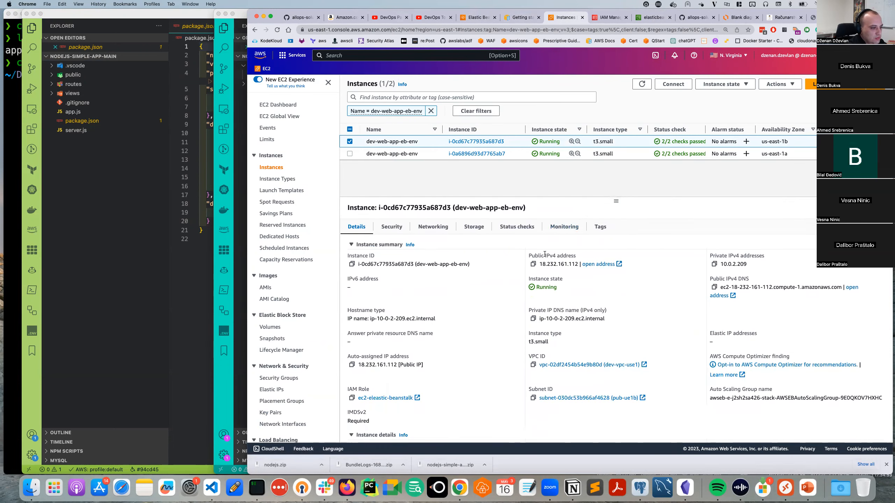
click(392, 226)
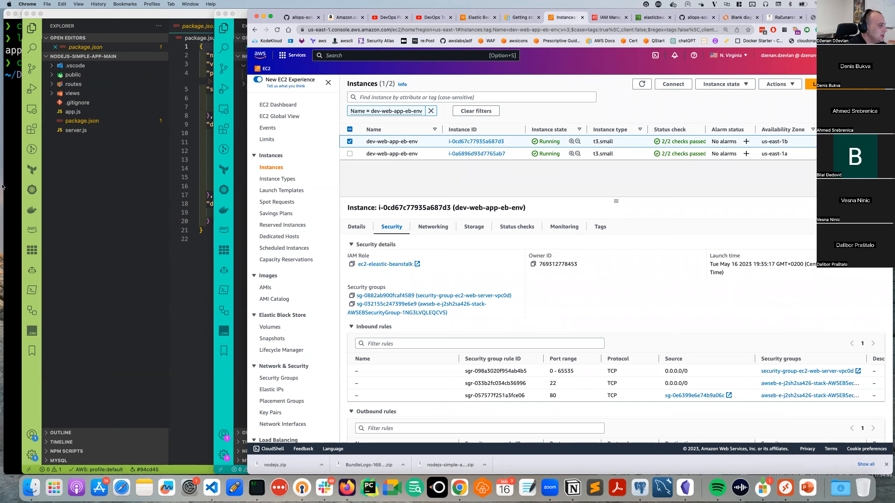
click(17, 182)
SSH into 18.232.161.112 using week-8.pem, accepting the host key.
text(cd ..)
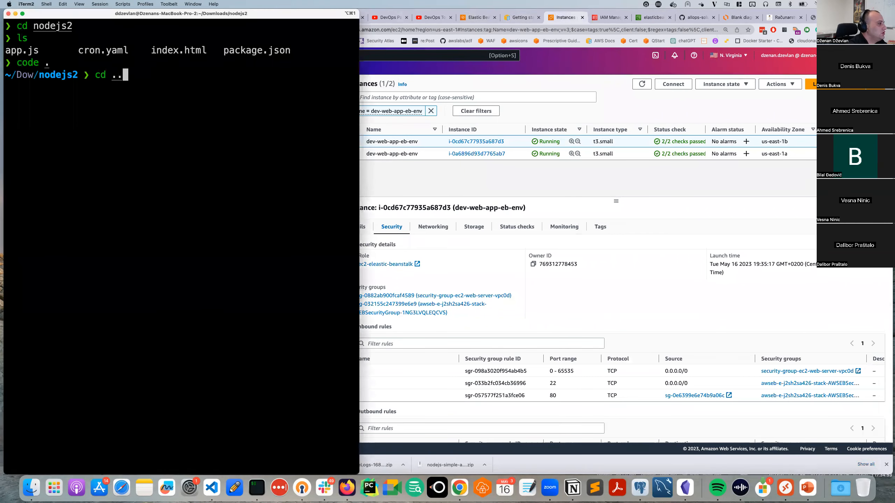
key(Return)
text(ssh )
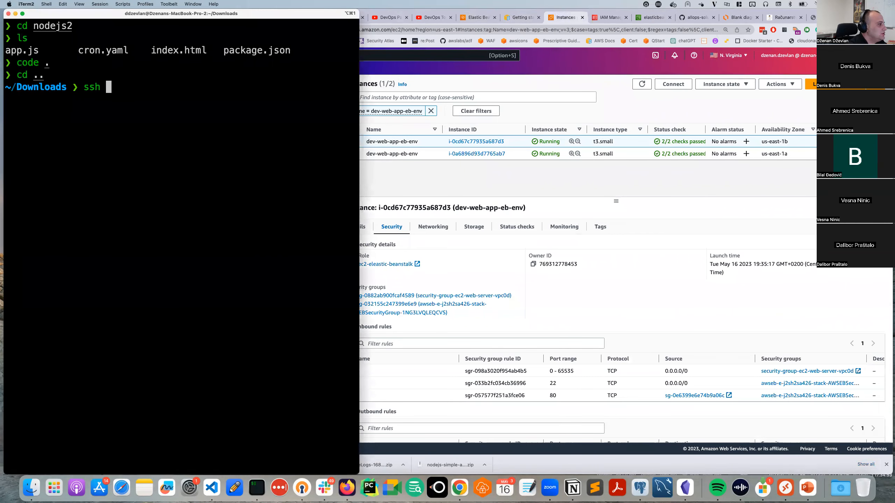
text(-i)
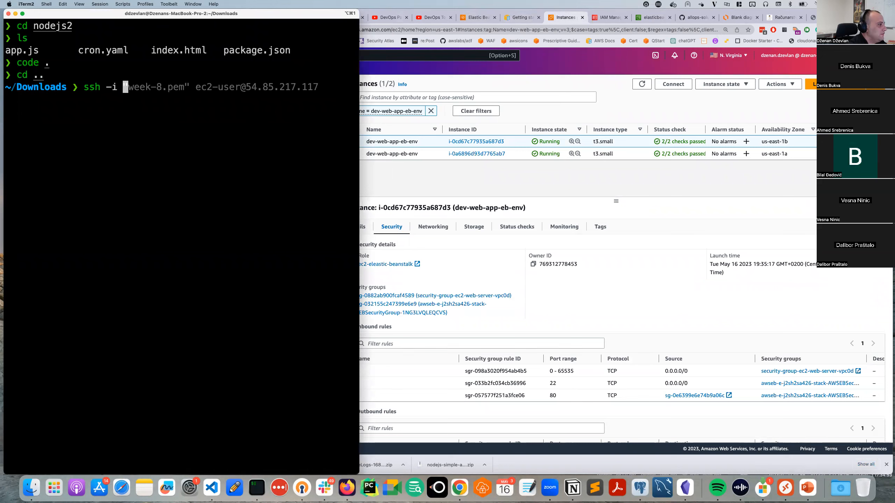
key(Right)
key(BackSpace)
key(BackSpace)
key(BackSpace)
key(BackSpace)
key(BackSpace)
key(BackSpace)
key(BackSpace)
key(BackSpace)
key(BackSpace)
key(BackSpace)
key(BackSpace)
key(BackSpace)
key(BackSpace)
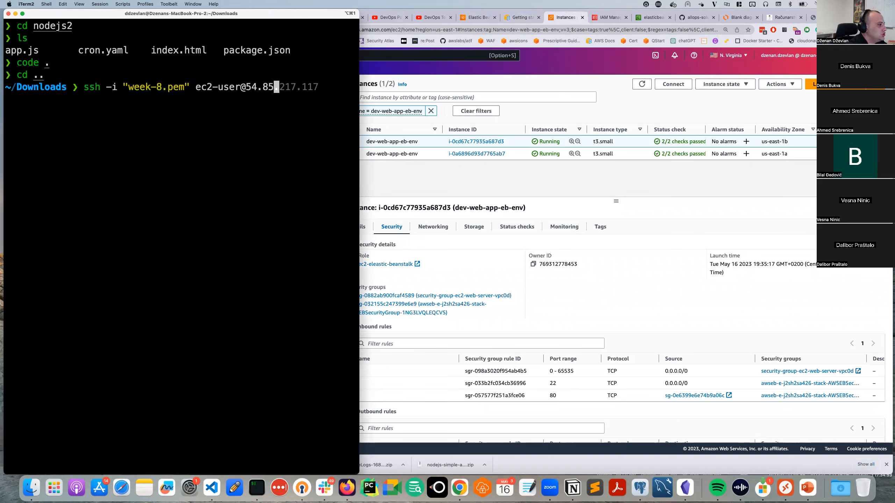
text(18.232.161.112)
key(Return)
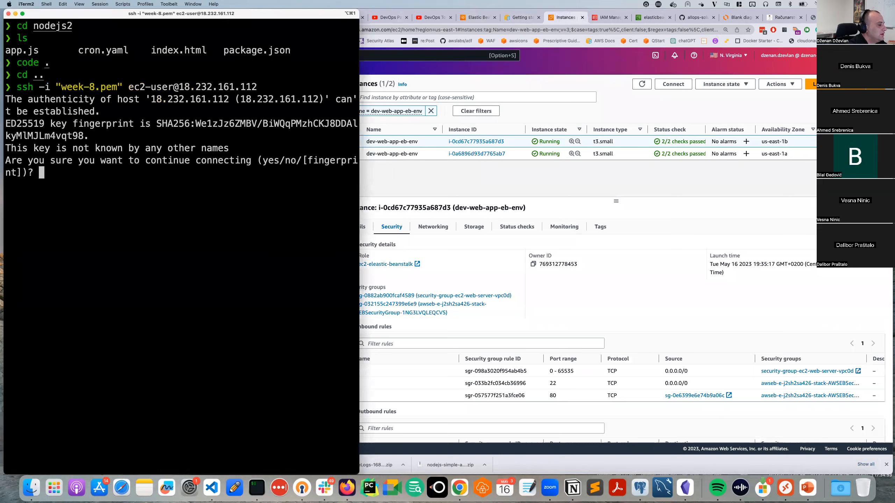
text(yes)
key(Return)
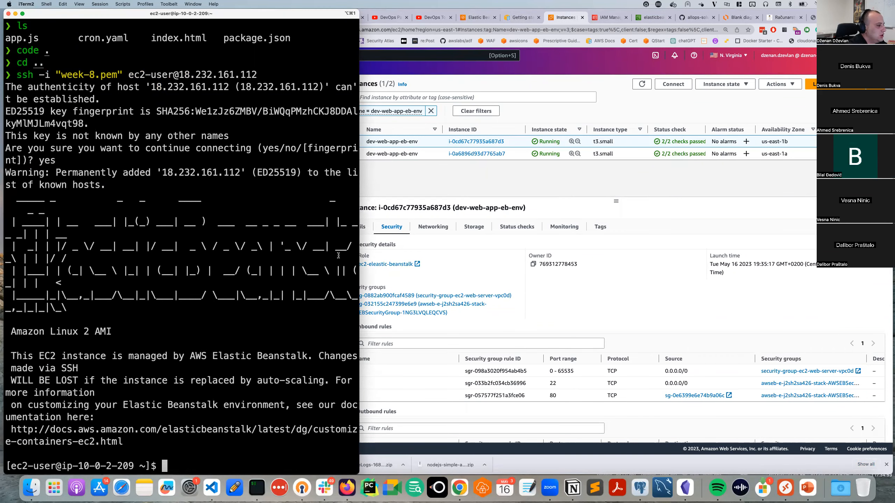
Enlarge the terminal with smaller text, clear it and list the home directory.
drag(359, 253, 675, 243)
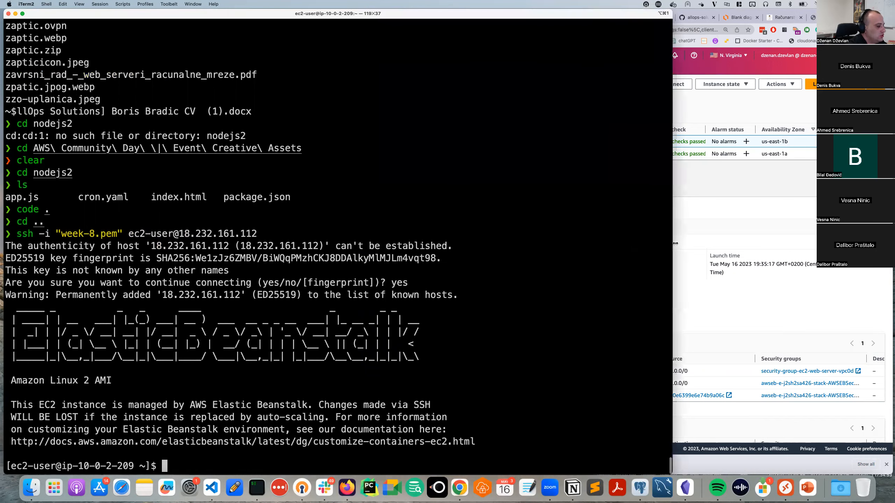
key(super+minus)
key(super+minus)
key(super+minus)
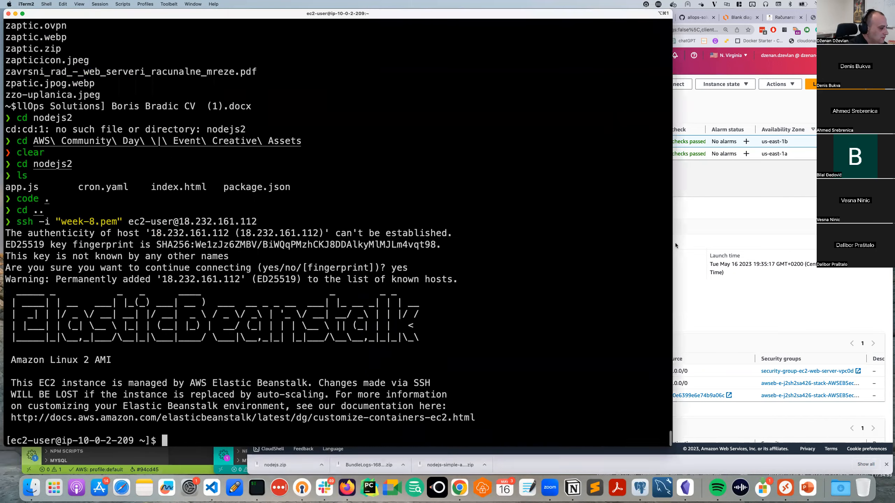
key(super+minus)
key(super+minus)
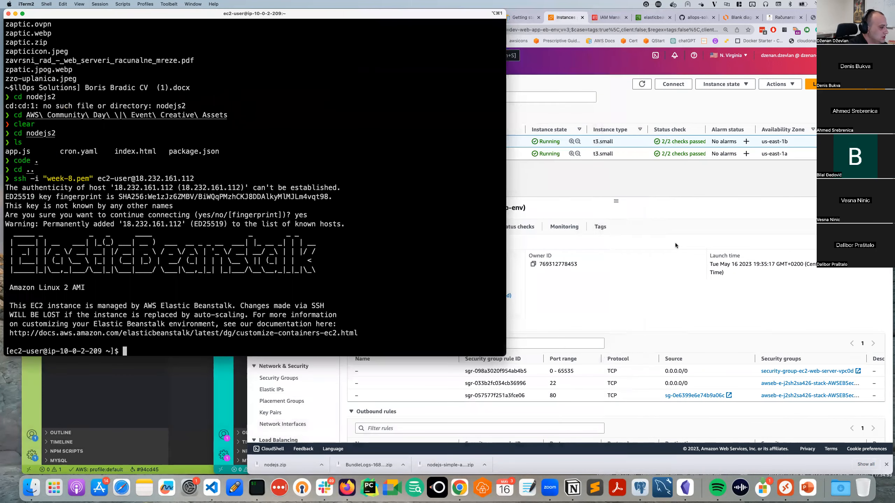
drag(503, 354, 652, 410)
text(clear)
key(Return)
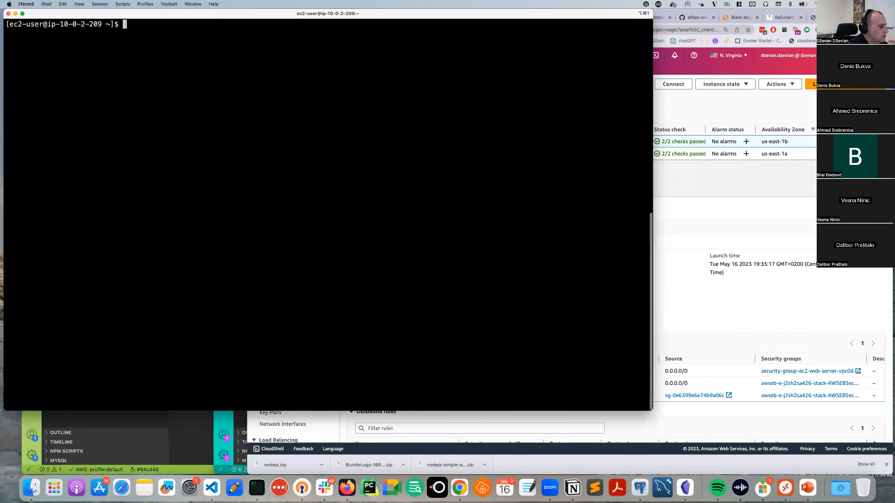
text(cd)
key(BackSpace)
key(BackSpace)
text(ls)
key(Return)
text(cd /var/)
key(Return)
text(ls)
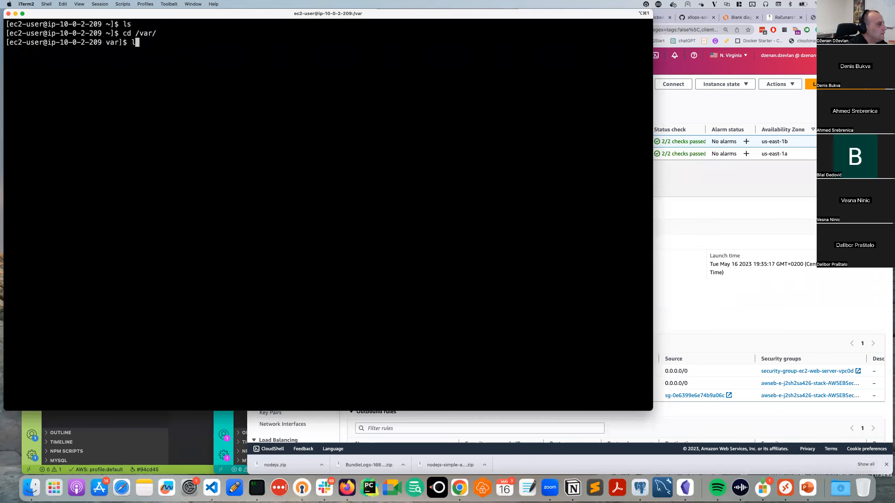
key(Return)
text(cd)
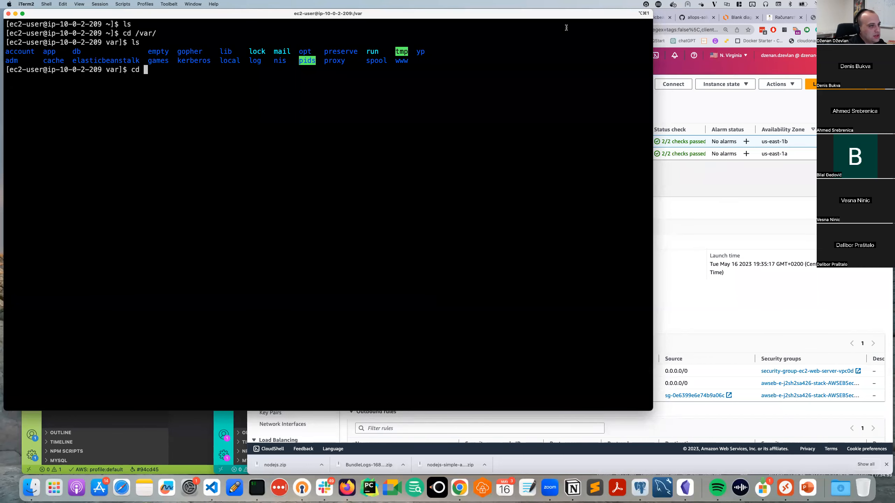
click(755, 195)
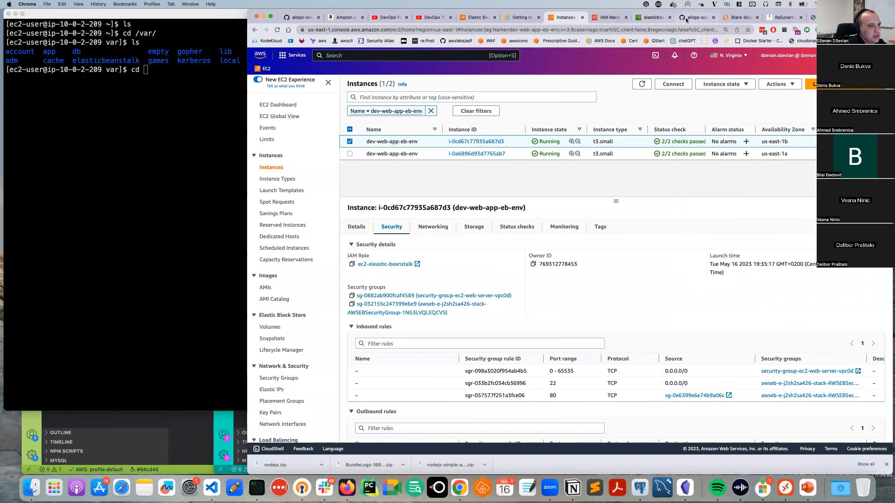
click(696, 17)
click(327, 397)
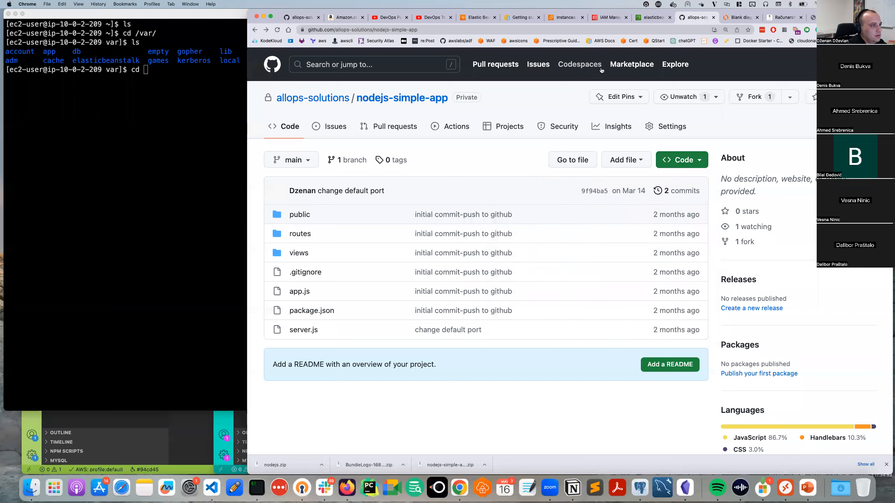
click(644, 20)
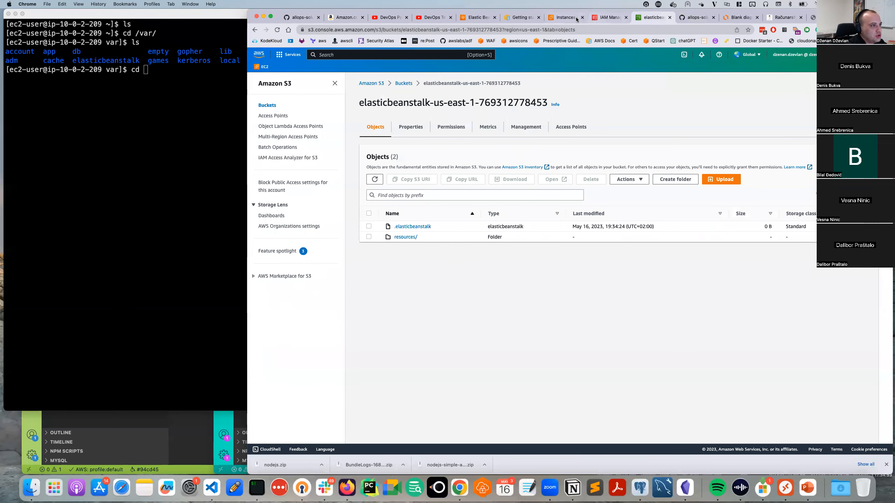
click(704, 17)
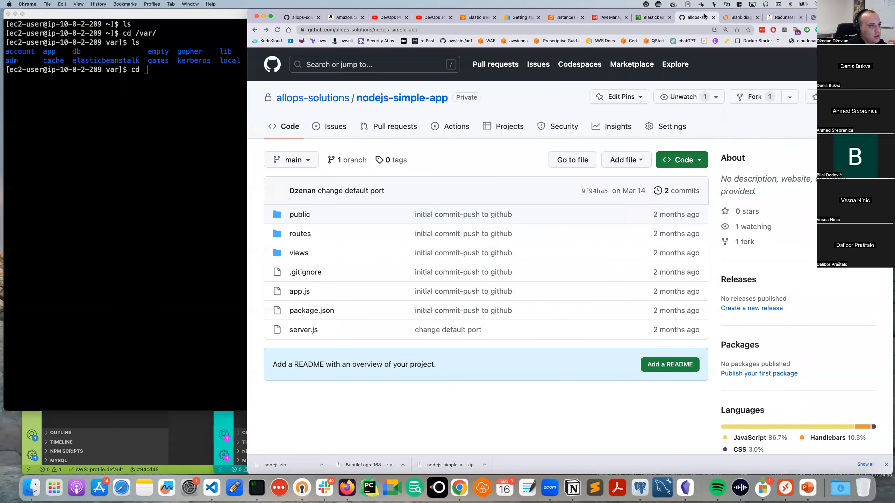
click(646, 18)
click(620, 21)
click(561, 21)
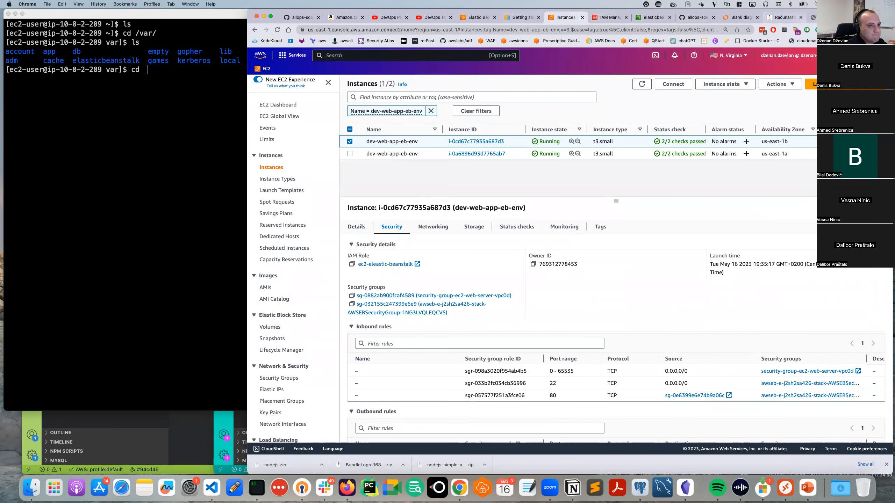
click(811, 17)
click(471, 21)
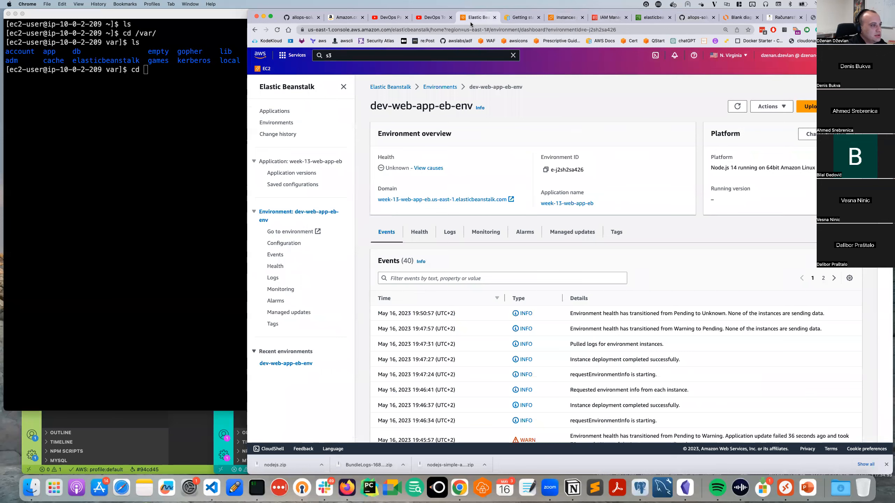
click(116, 238)
key(BackSpace)
key(BackSpace)
key(BackSpace)
key(BackSpace)
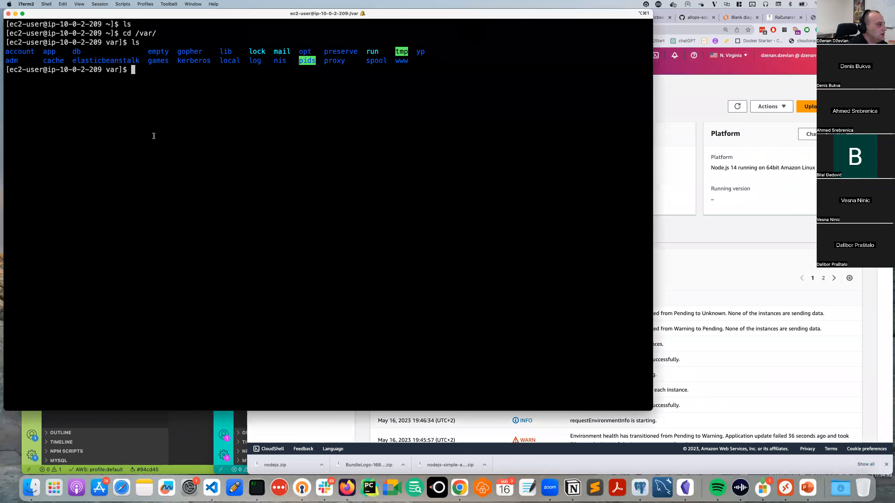
Enter /var/elasticbeanstalk and list its contents, revealing healthd and xray.
text(cd el)
key(Tab)
key(Return)
text(ls)
key(Return)
Try to move up out of elasticbeanstalk, relisting the folder along the way.
text(cd)
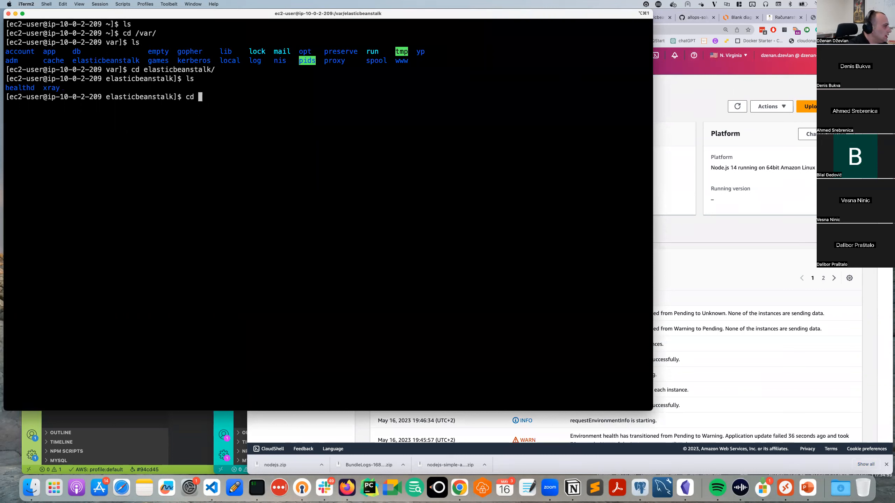
double_click(19, 94)
text(cd ..)
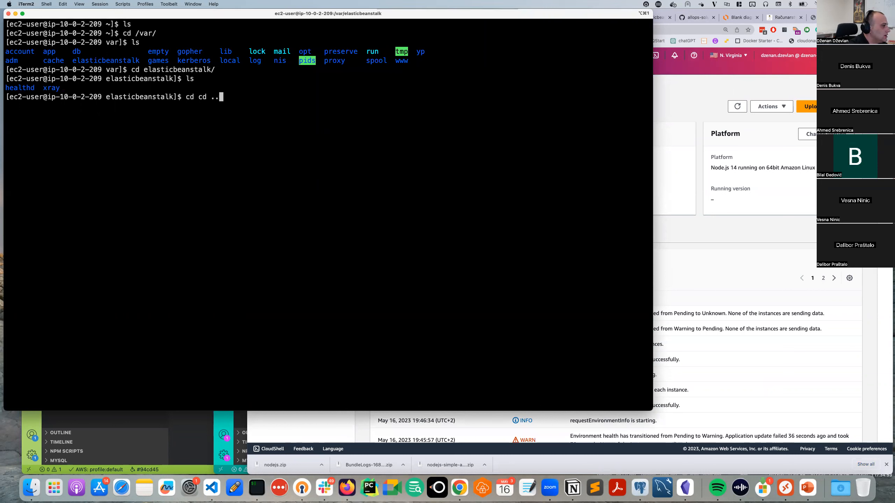
key(Return)
text(ls)
key(Return)
text(cd )
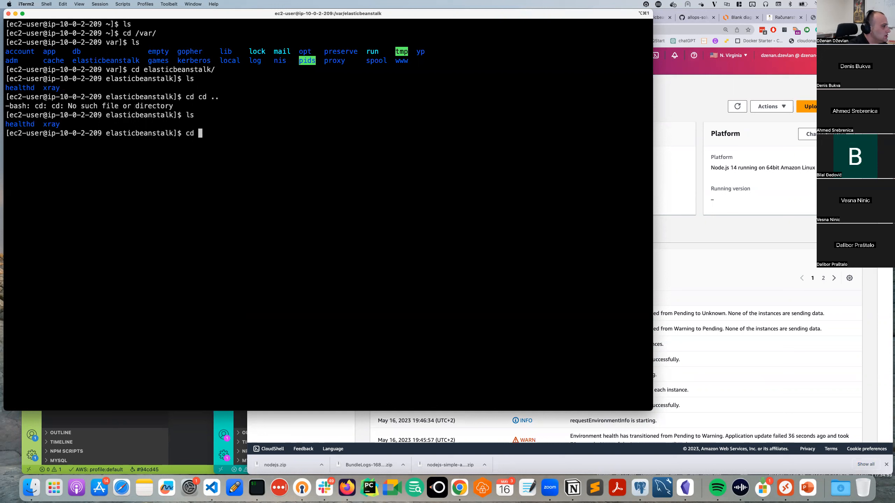
text(l)
text(,)
key(Return)
Climb back to /var, then to root, listing bin, etc, home, opt, usr and var.
text(cd ..)
key(Return)
text(l)
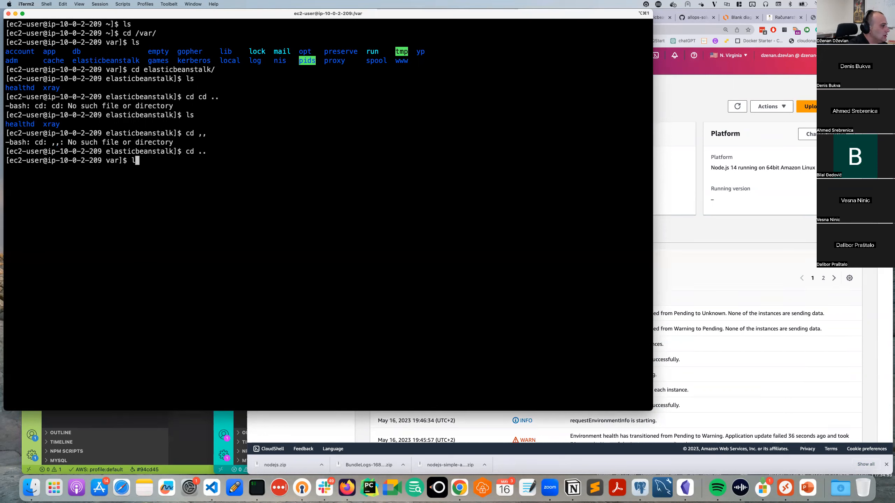
text(s)
key(ctrl+l)
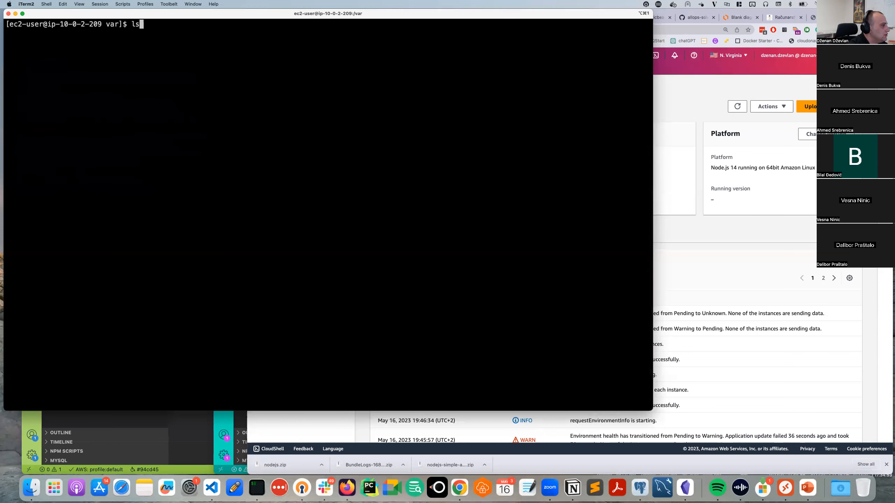
key(Return)
text(cd ..)
key(Return)
text(ls)
key(Return)
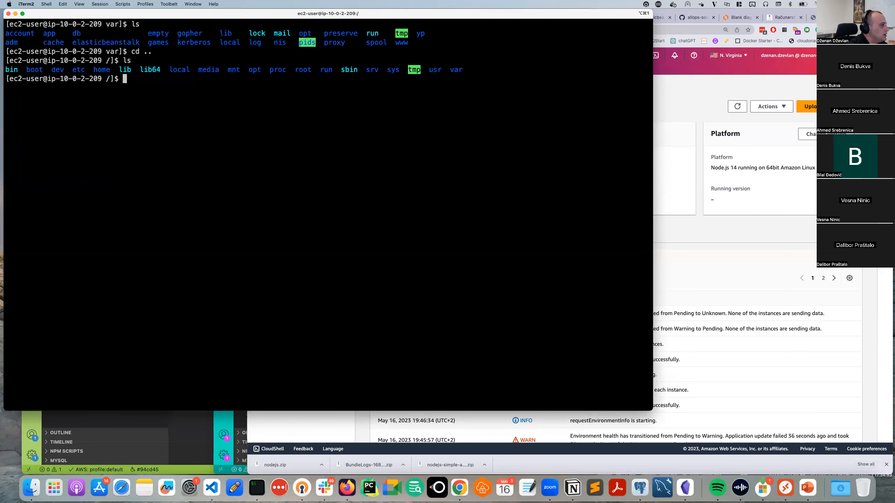
text(c)
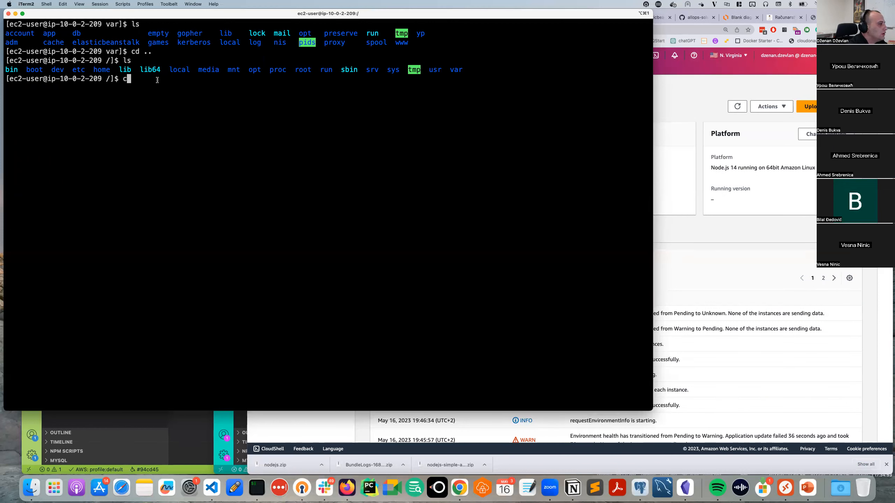
key(BackSpace)
key(BackSpace)
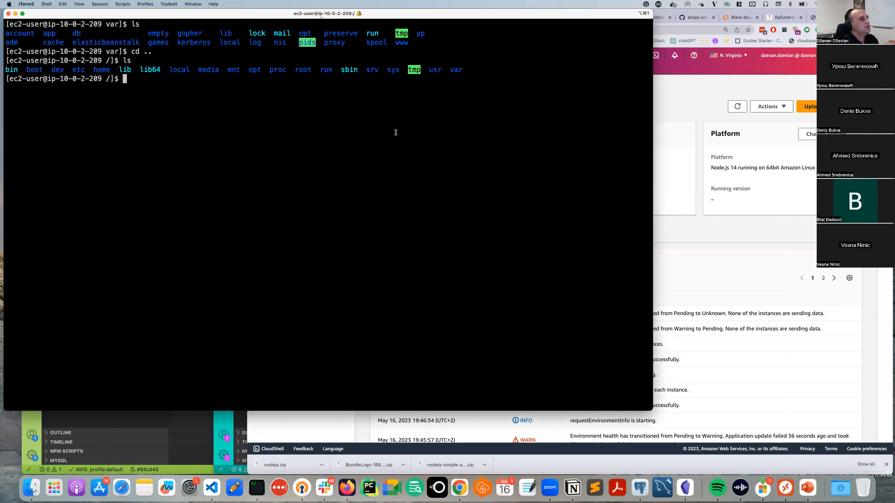